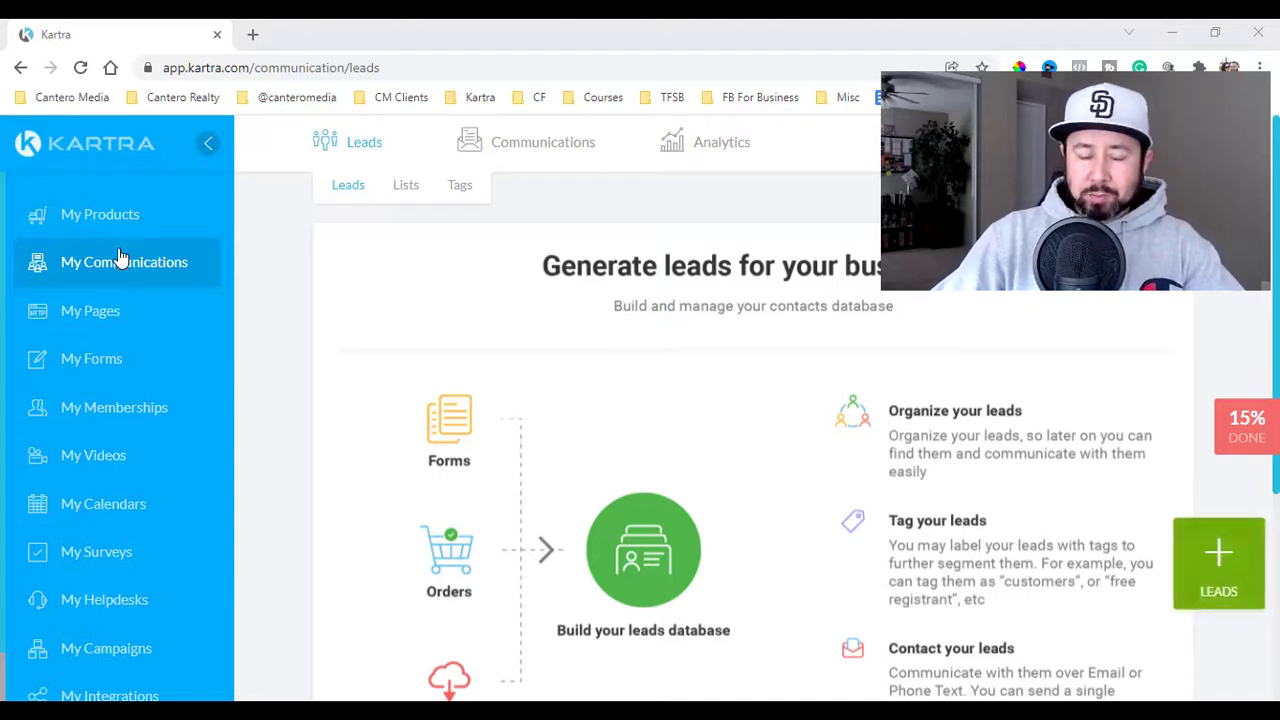
Step: View the introductory overviews of the Pages, Calendars and Memberships sections
{"action": "left_click", "coordinate": [108, 311]}
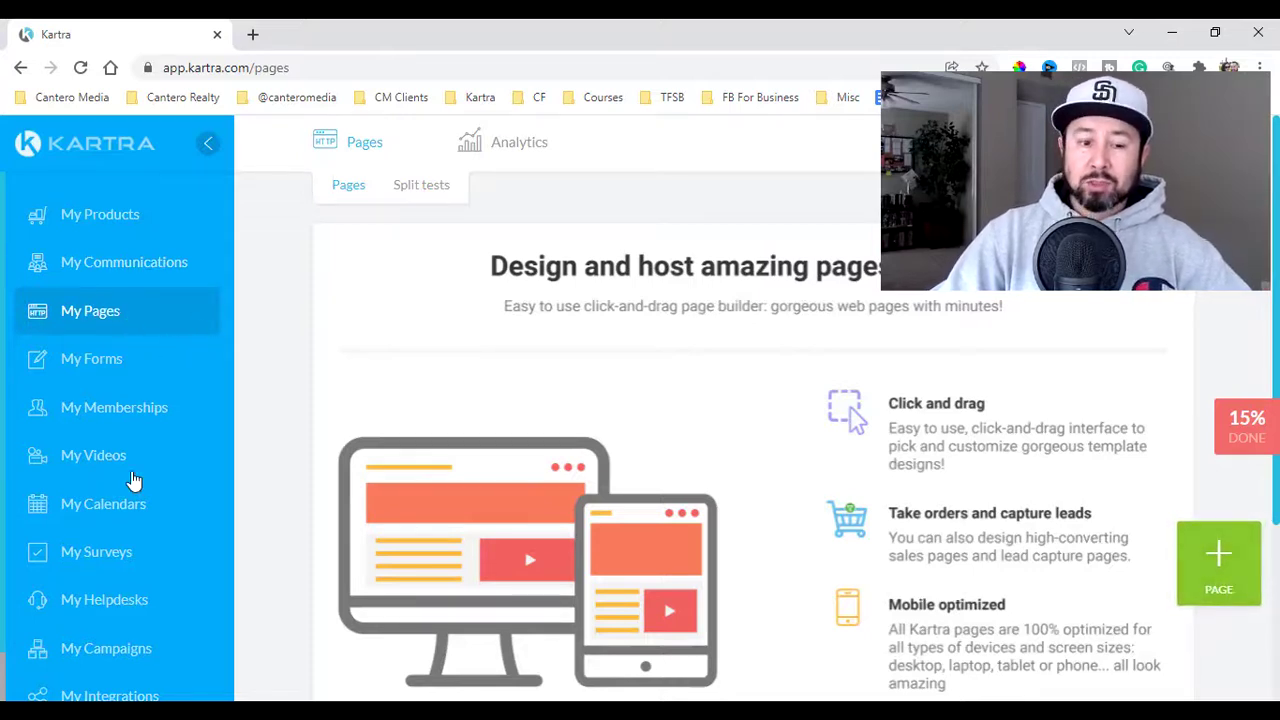
{"action": "left_click", "coordinate": [118, 523]}
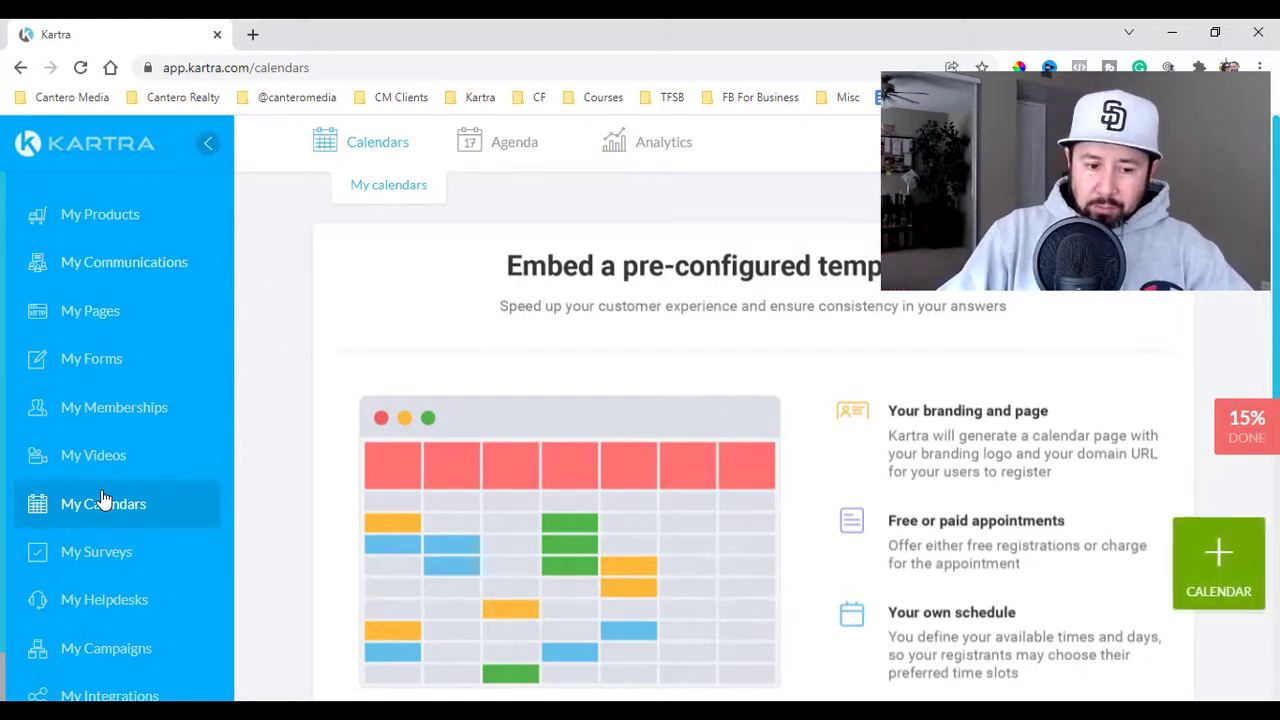
{"action": "scroll", "coordinate": [100, 495], "scroll_direction": "down", "scroll_amount": 1}
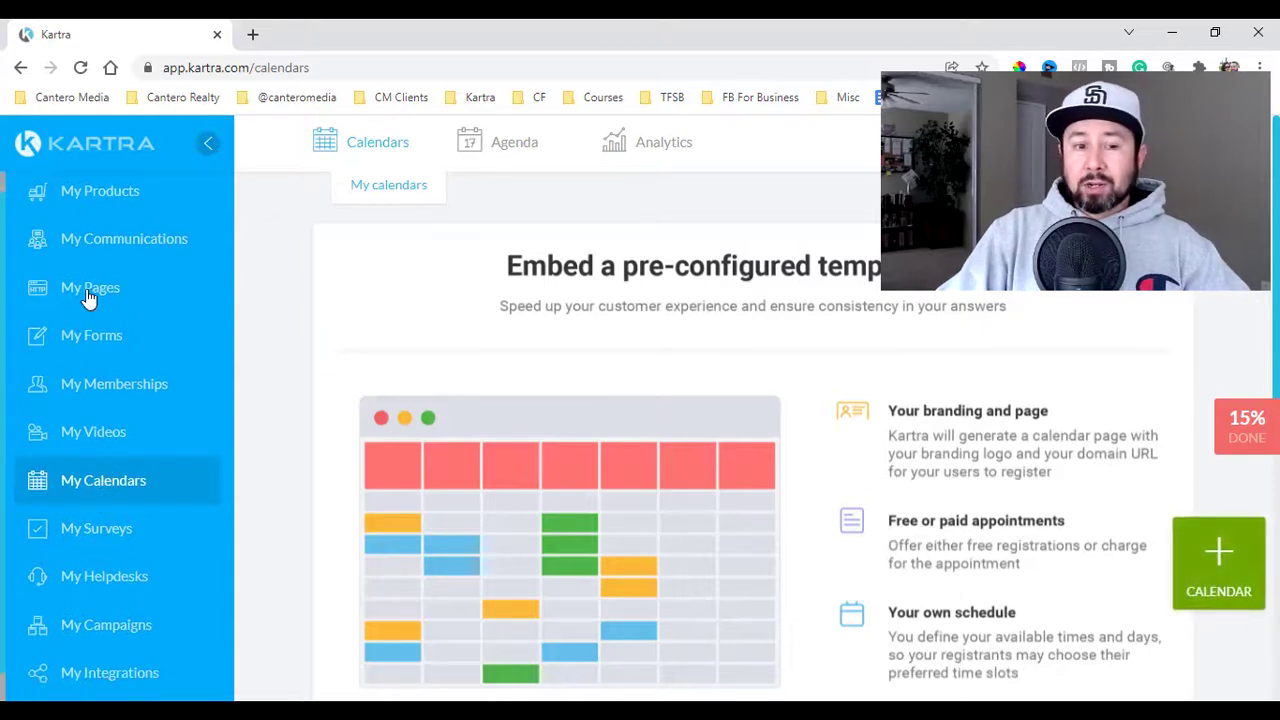
{"action": "scroll", "coordinate": [115, 330], "scroll_direction": "down", "scroll_amount": 1}
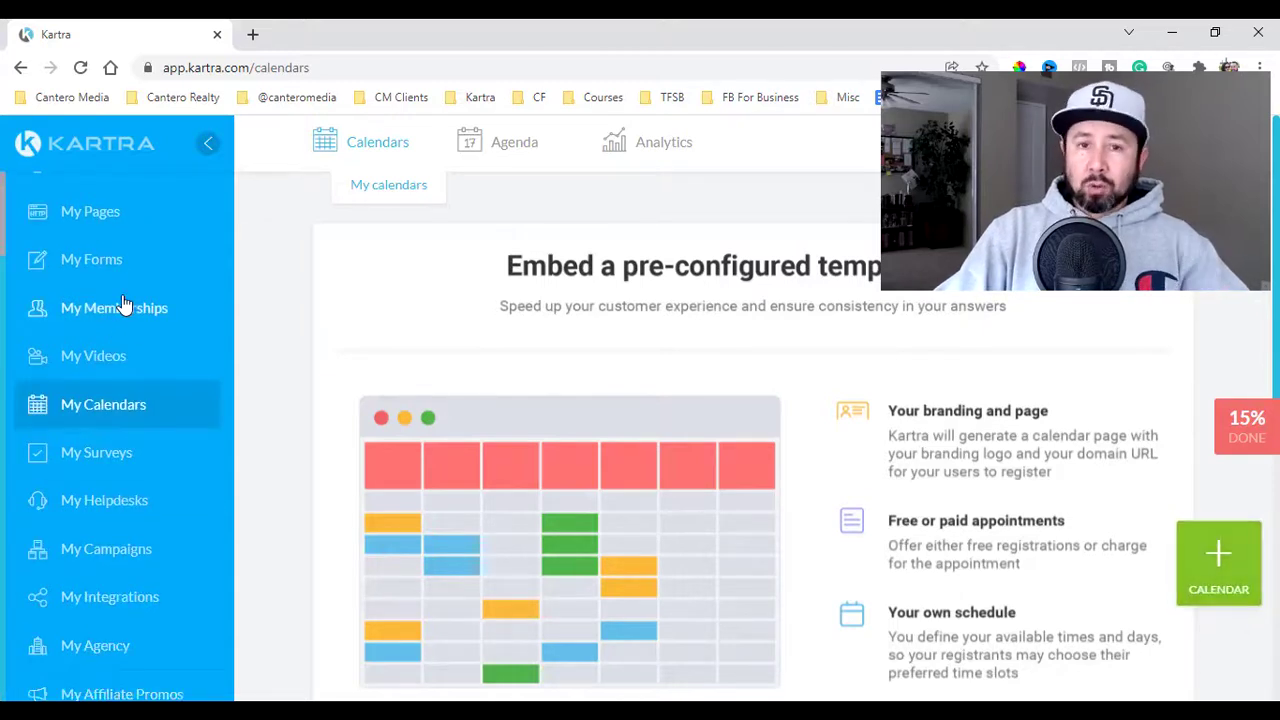
{"action": "left_click", "coordinate": [125, 305]}
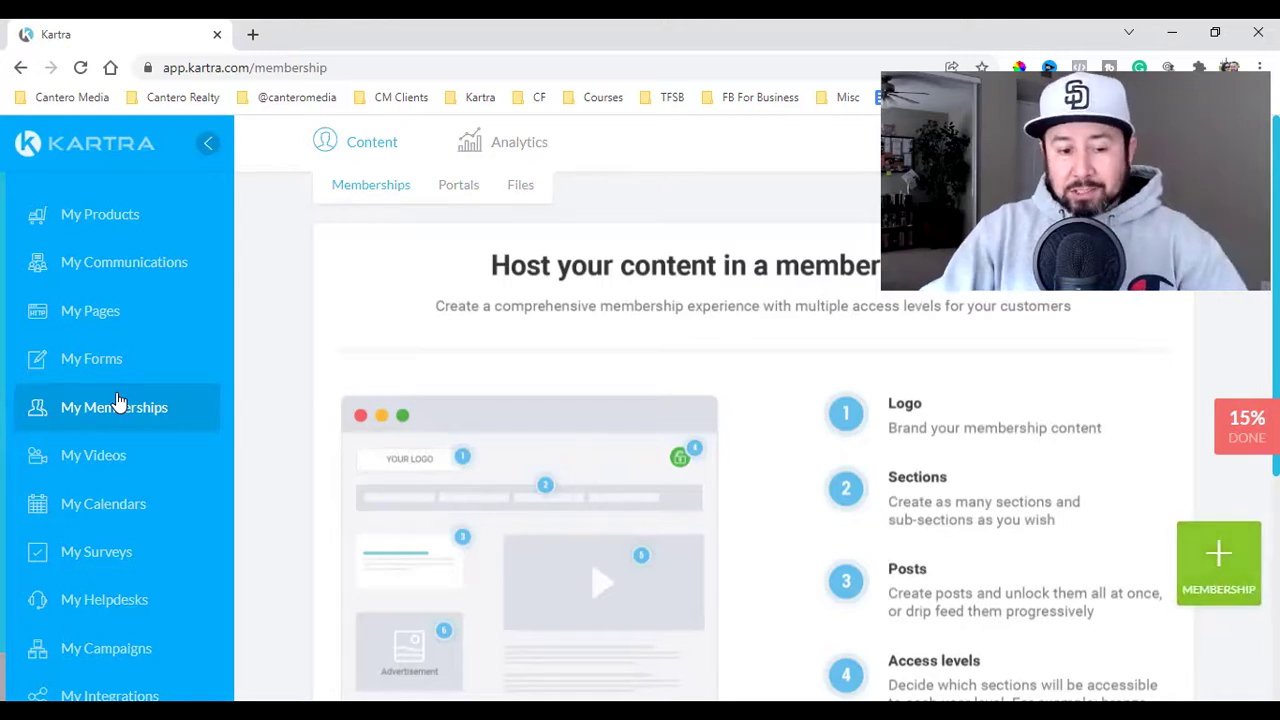
Step: Open the Campaigns section and read how full marketing campaigns are created and shared
{"action": "scroll", "coordinate": [118, 401], "scroll_direction": "down", "scroll_amount": 1}
{"action": "scroll", "coordinate": [118, 401], "scroll_direction": "down", "scroll_amount": 2}
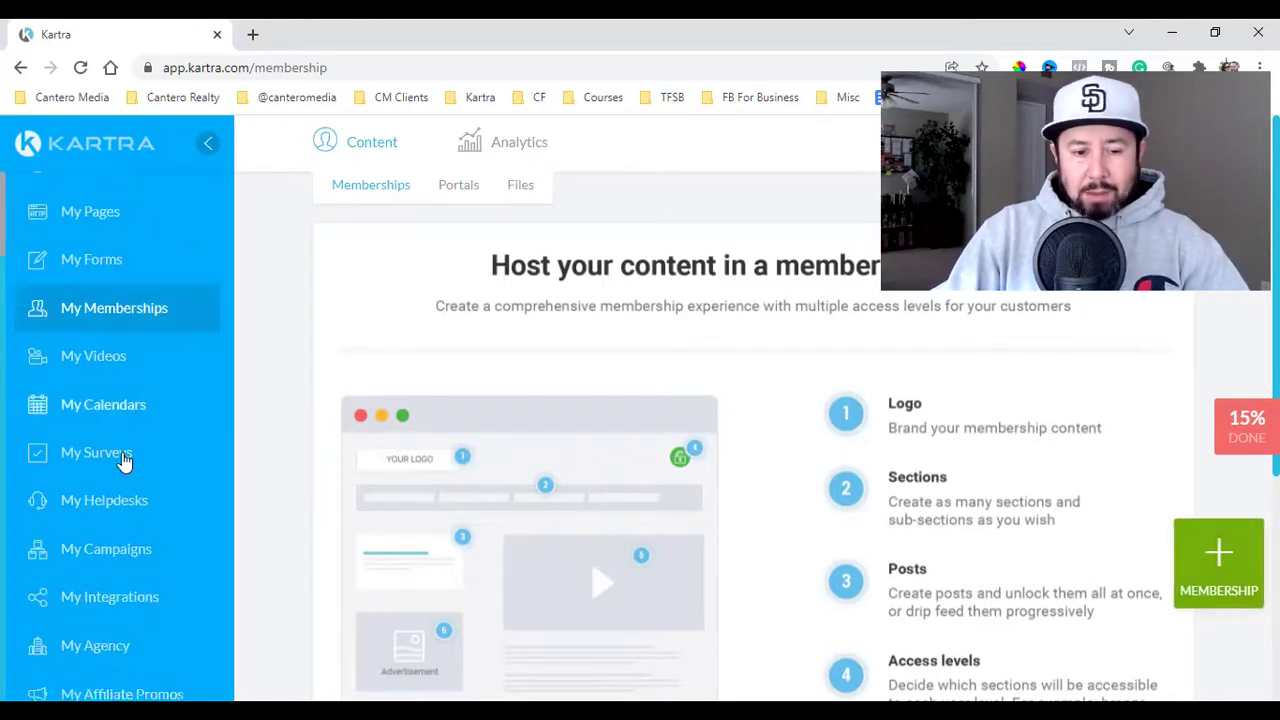
{"action": "left_click", "coordinate": [95, 552]}
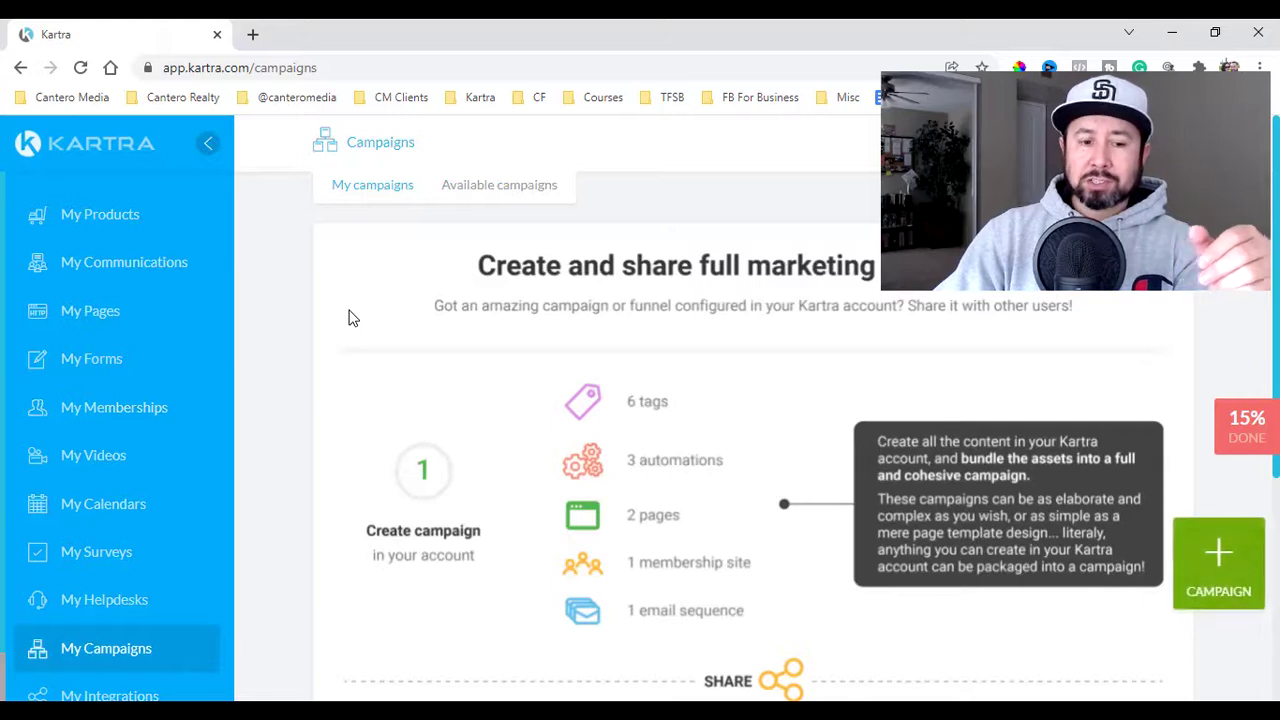
{"action": "scroll", "coordinate": [345, 325], "scroll_direction": "down", "scroll_amount": 2}
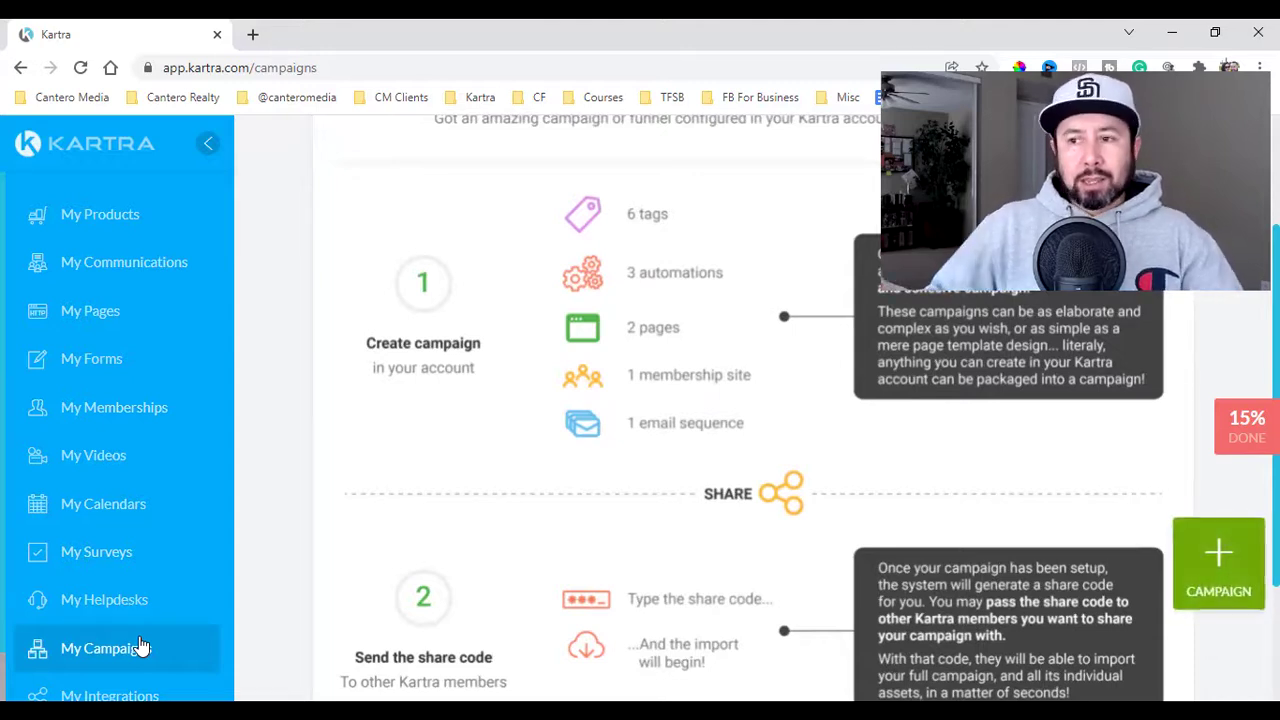
{"action": "scroll", "coordinate": [300, 569], "scroll_direction": "down", "scroll_amount": 1}
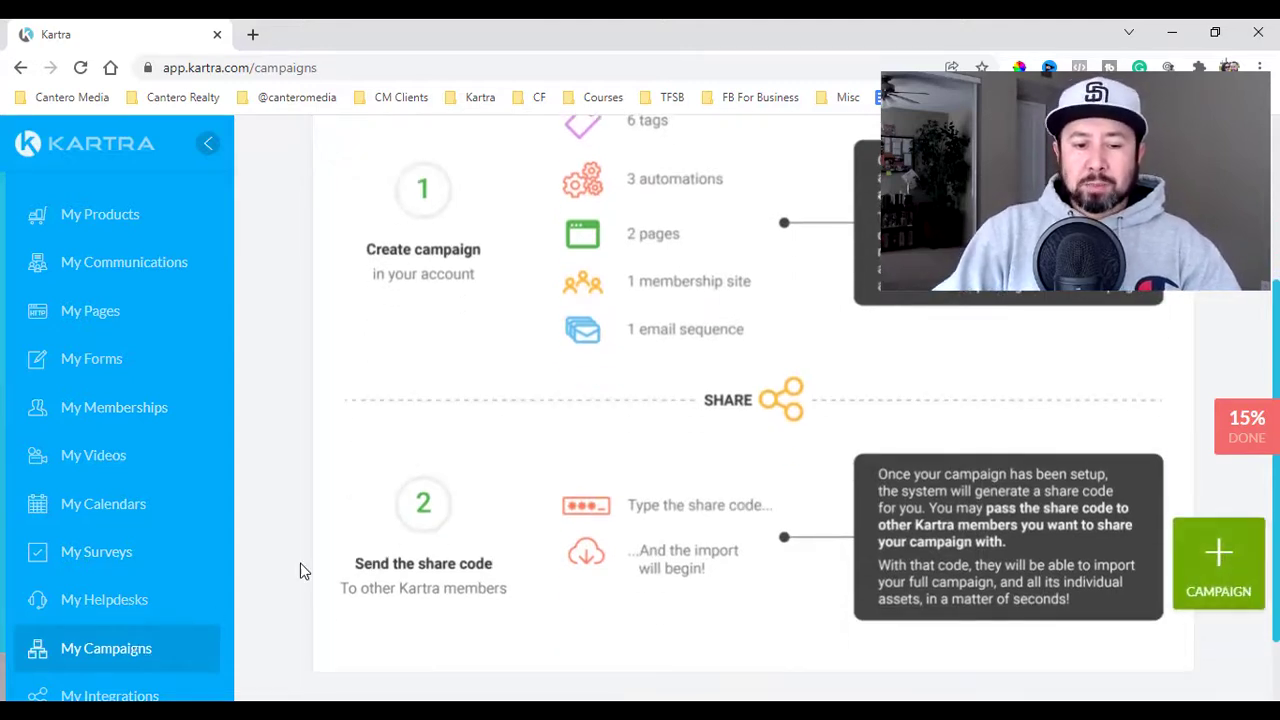
{"action": "scroll", "coordinate": [333, 591], "scroll_direction": "up", "scroll_amount": 3}
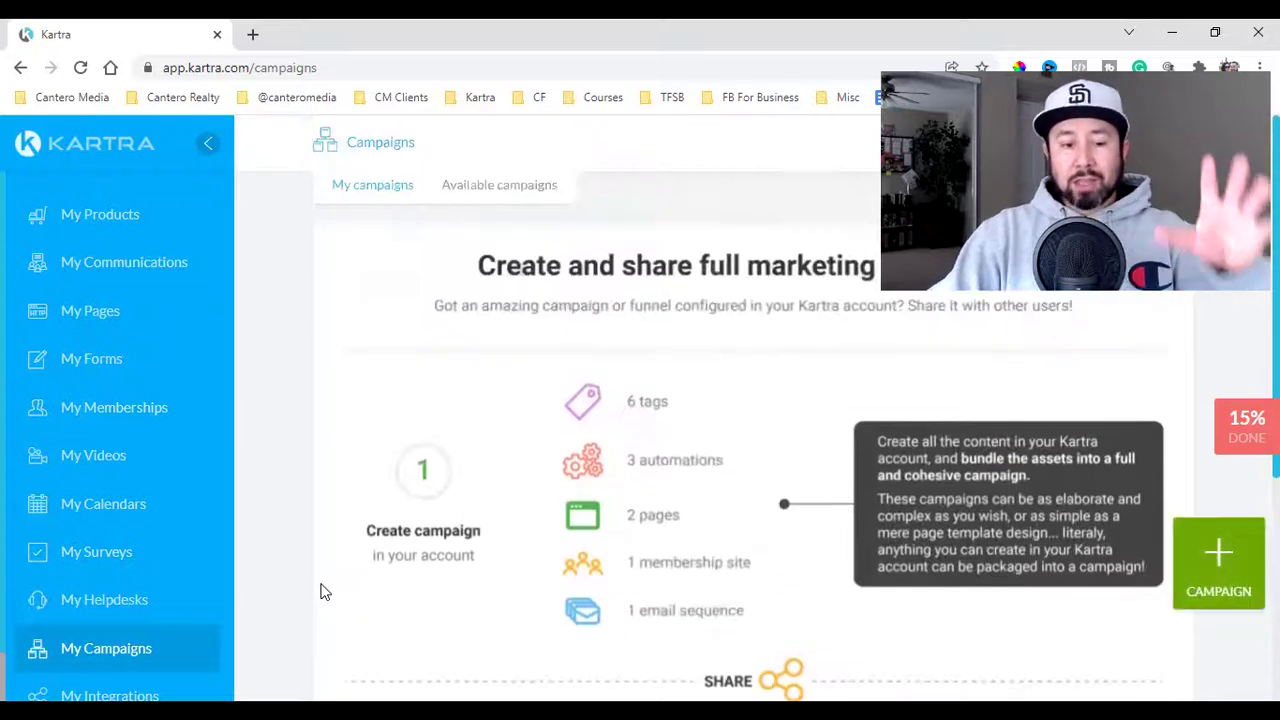
{"action": "scroll", "coordinate": [322, 591], "scroll_direction": "down", "scroll_amount": 1}
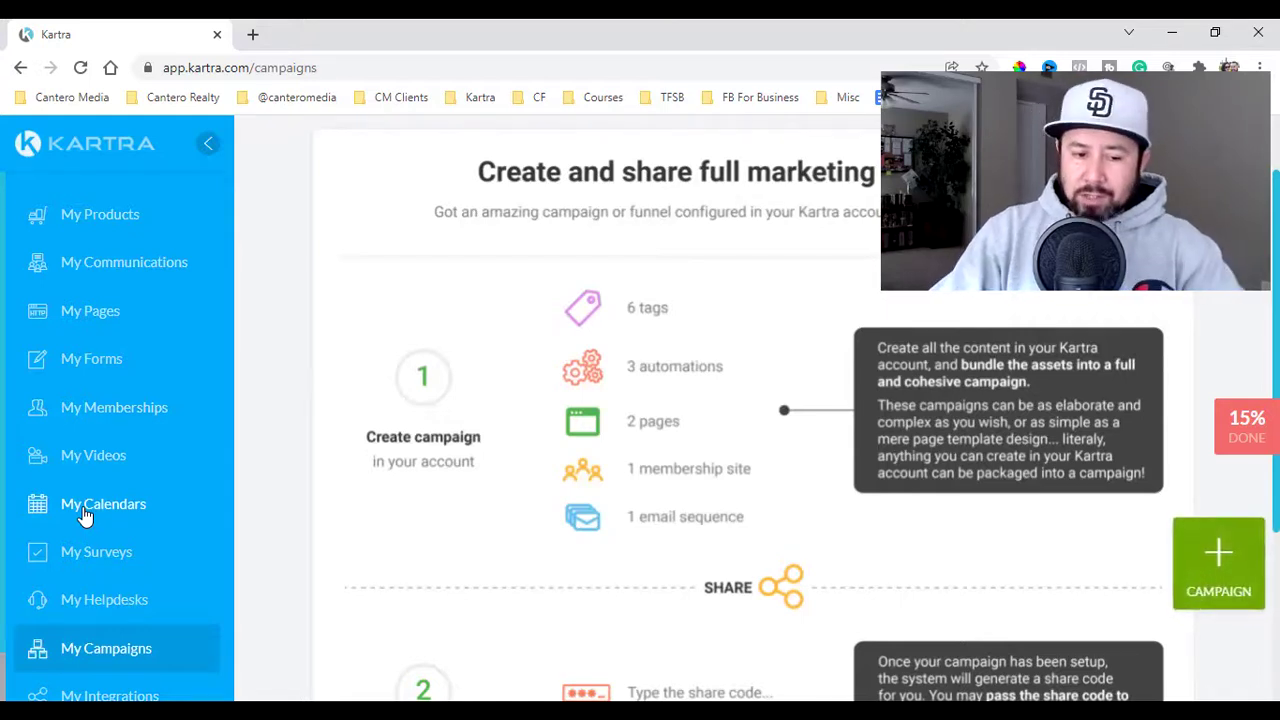
{"action": "scroll", "coordinate": [85, 515], "scroll_direction": "down", "scroll_amount": 1}
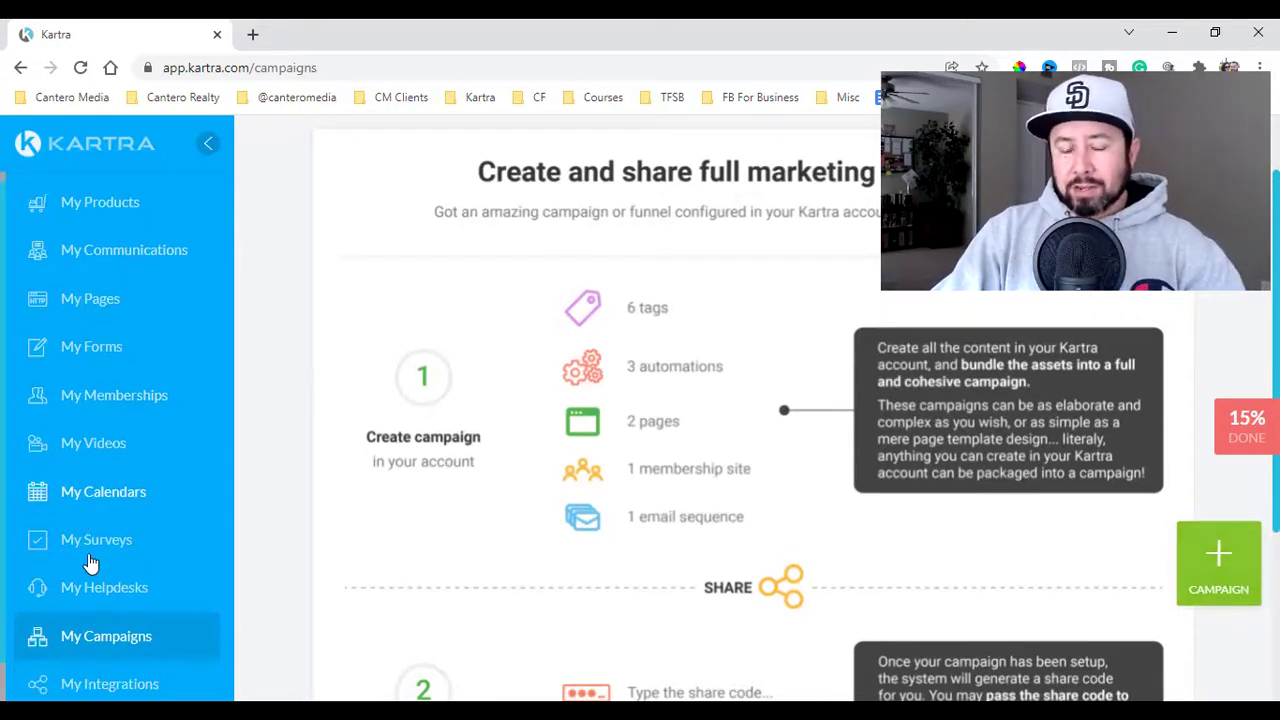
{"action": "scroll", "coordinate": [95, 563], "scroll_direction": "down", "scroll_amount": 1}
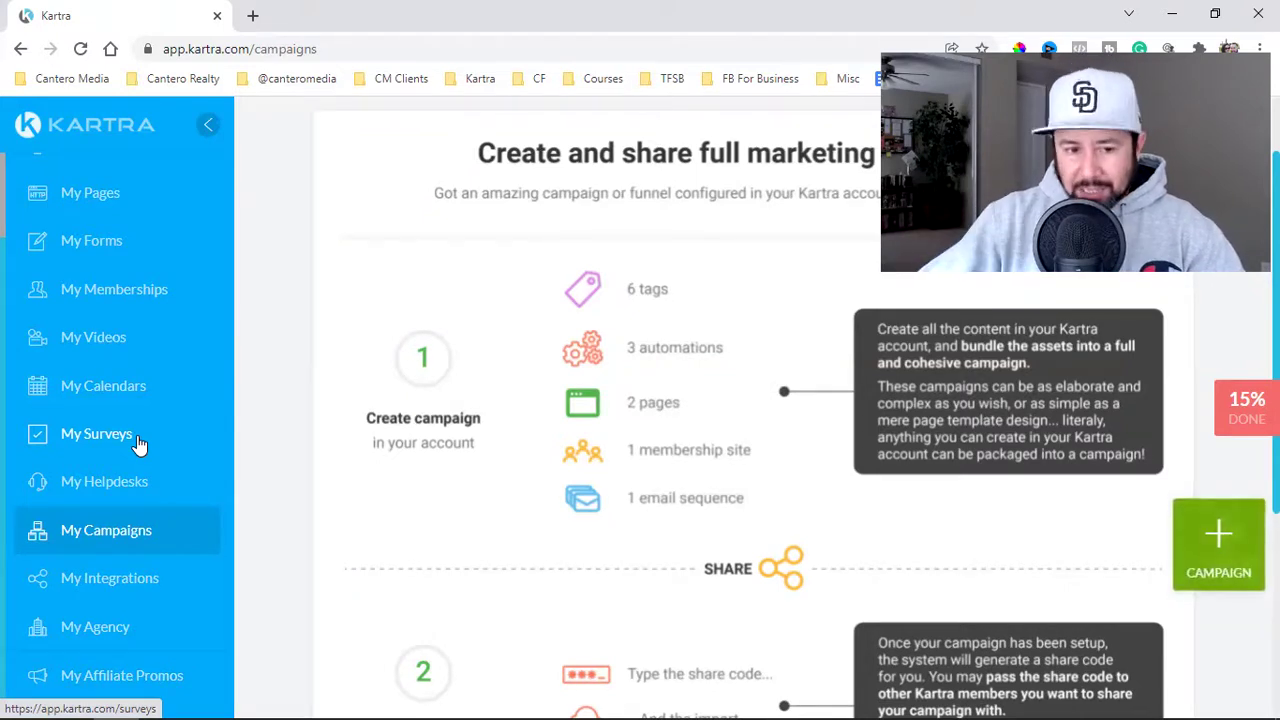
{"action": "scroll", "coordinate": [140, 445], "scroll_direction": "up", "scroll_amount": 1}
{"action": "scroll", "coordinate": [140, 445], "scroll_direction": "up", "scroll_amount": 2}
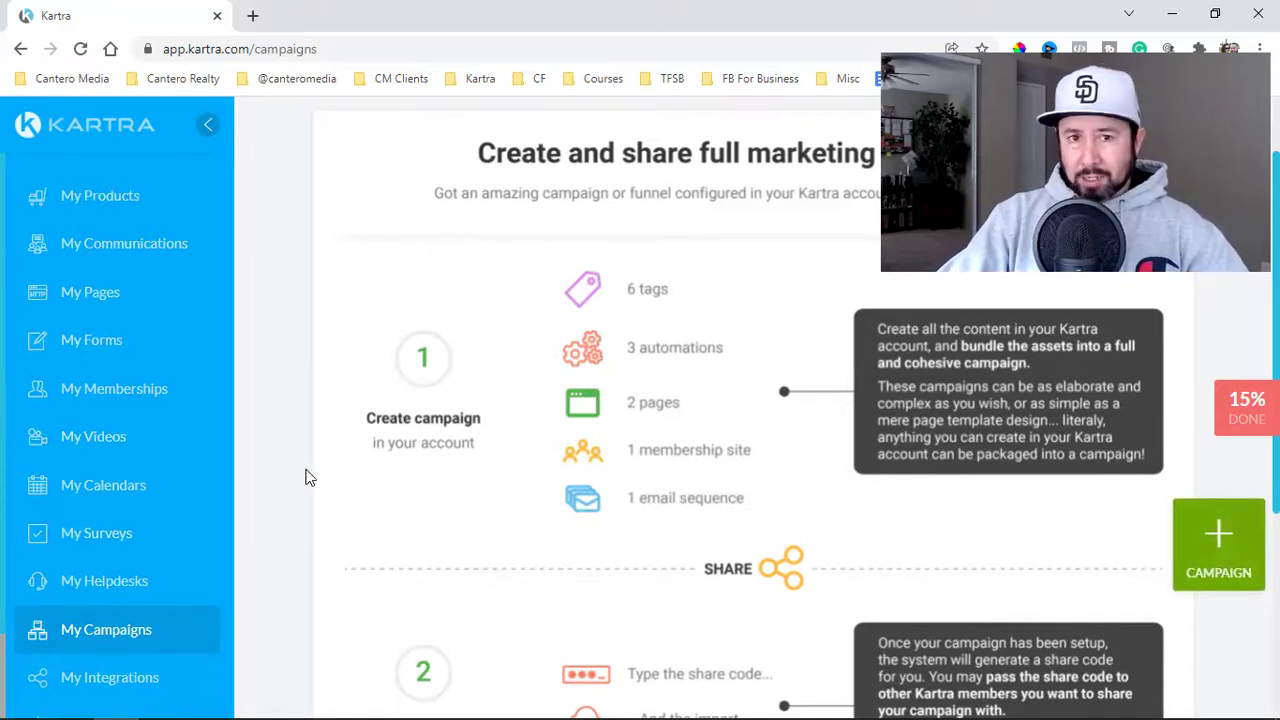
{"action": "scroll", "coordinate": [306, 478], "scroll_direction": "down", "scroll_amount": 2}
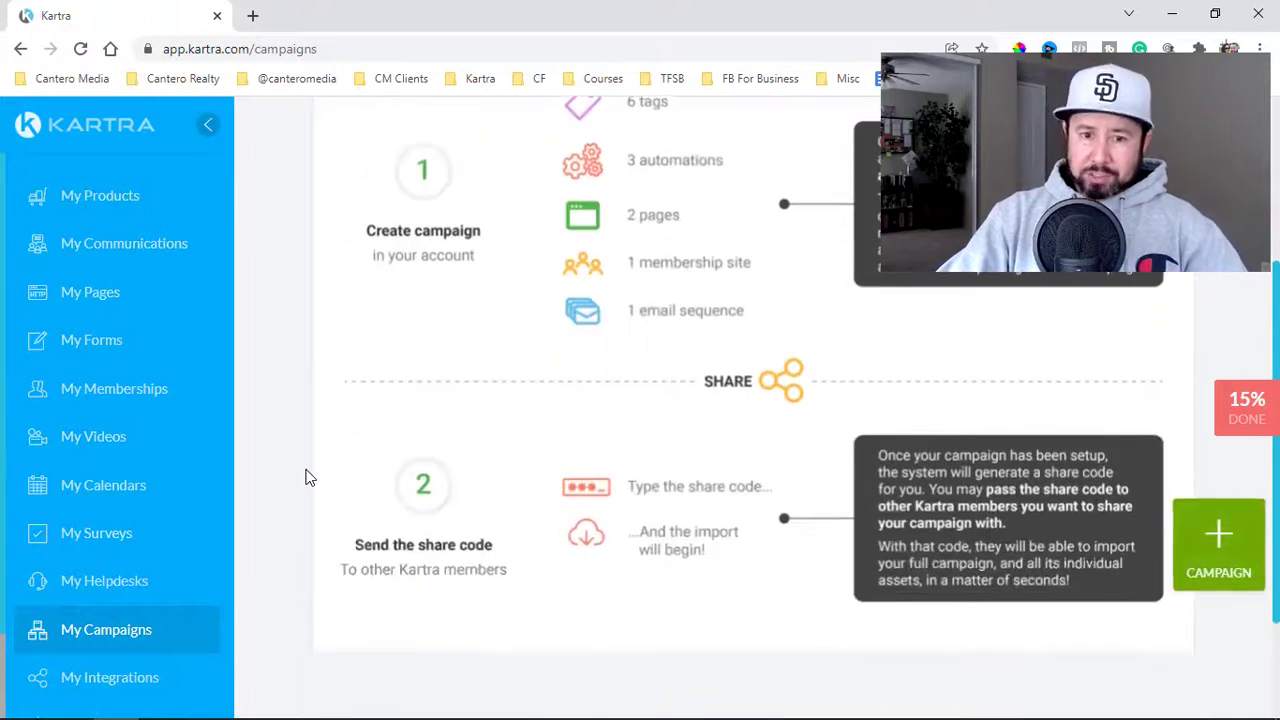
{"action": "scroll", "coordinate": [305, 494], "scroll_direction": "up", "scroll_amount": 2}
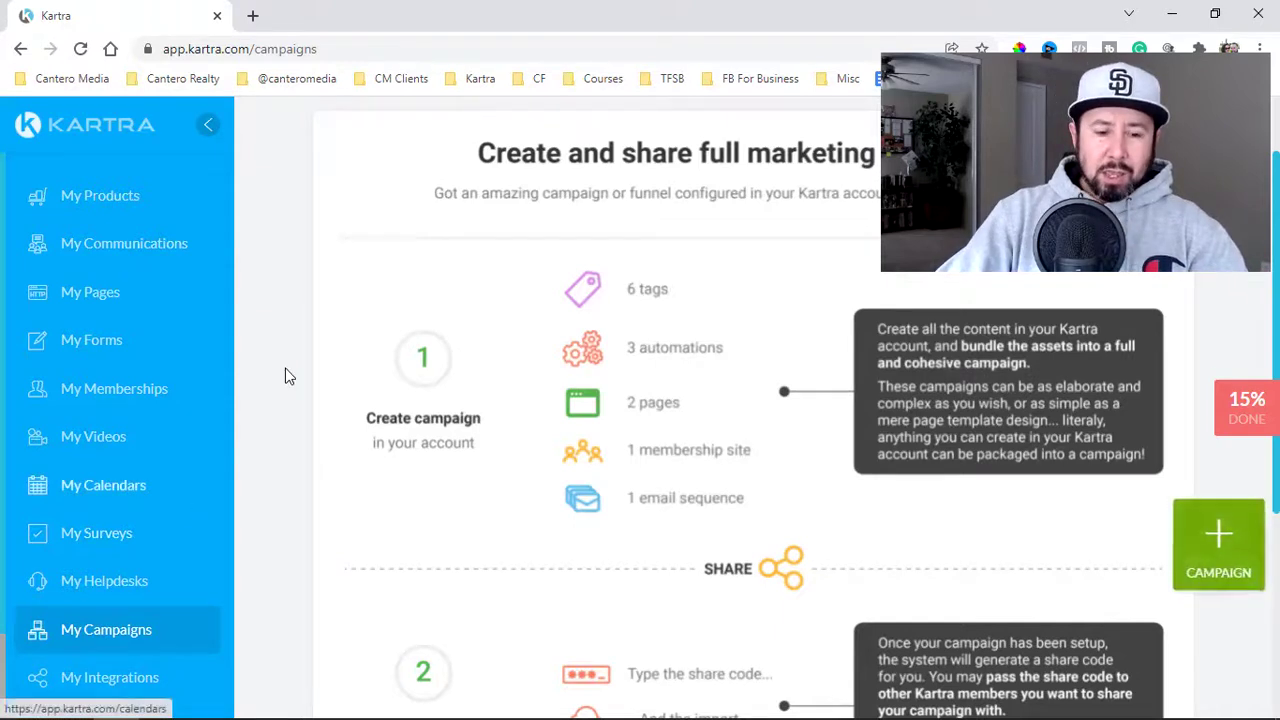
{"action": "scroll", "coordinate": [300, 376], "scroll_direction": "up", "scroll_amount": 1}
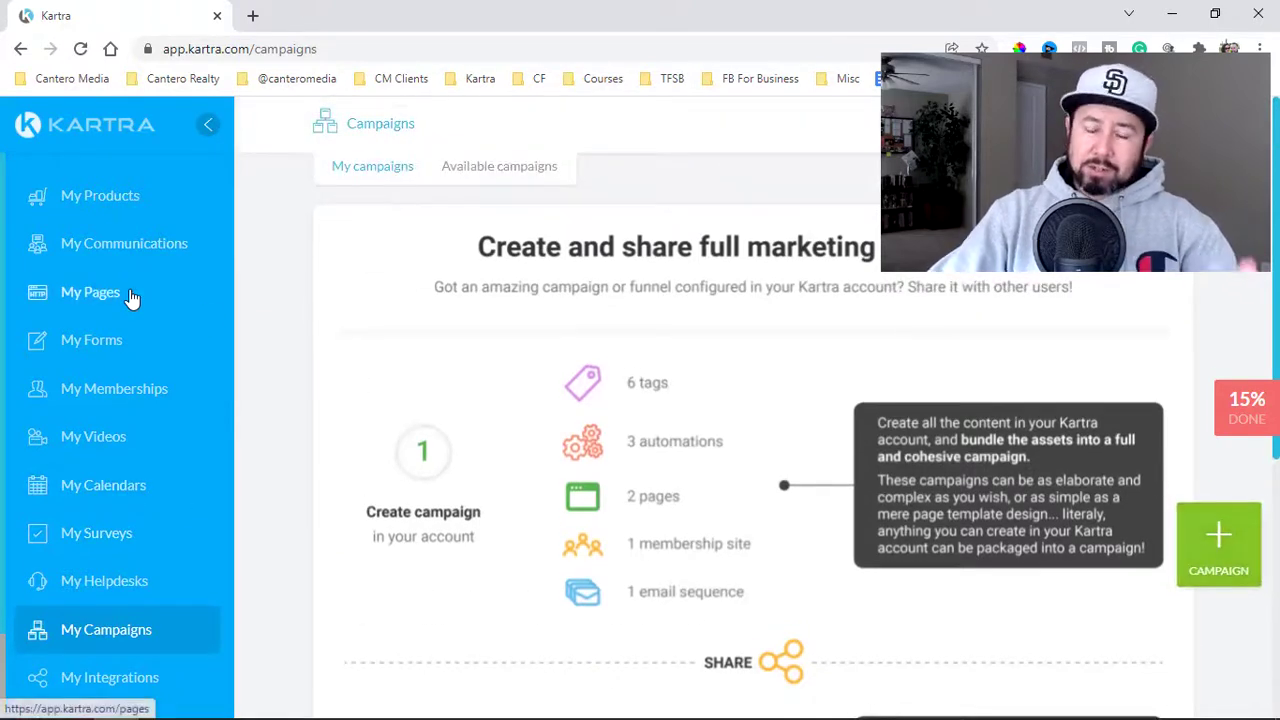
Step: Start a new page in My Pages and browse the Squeeze, Video Sales, Thank You and Coming Soon templates
{"action": "left_click", "coordinate": [130, 297]}
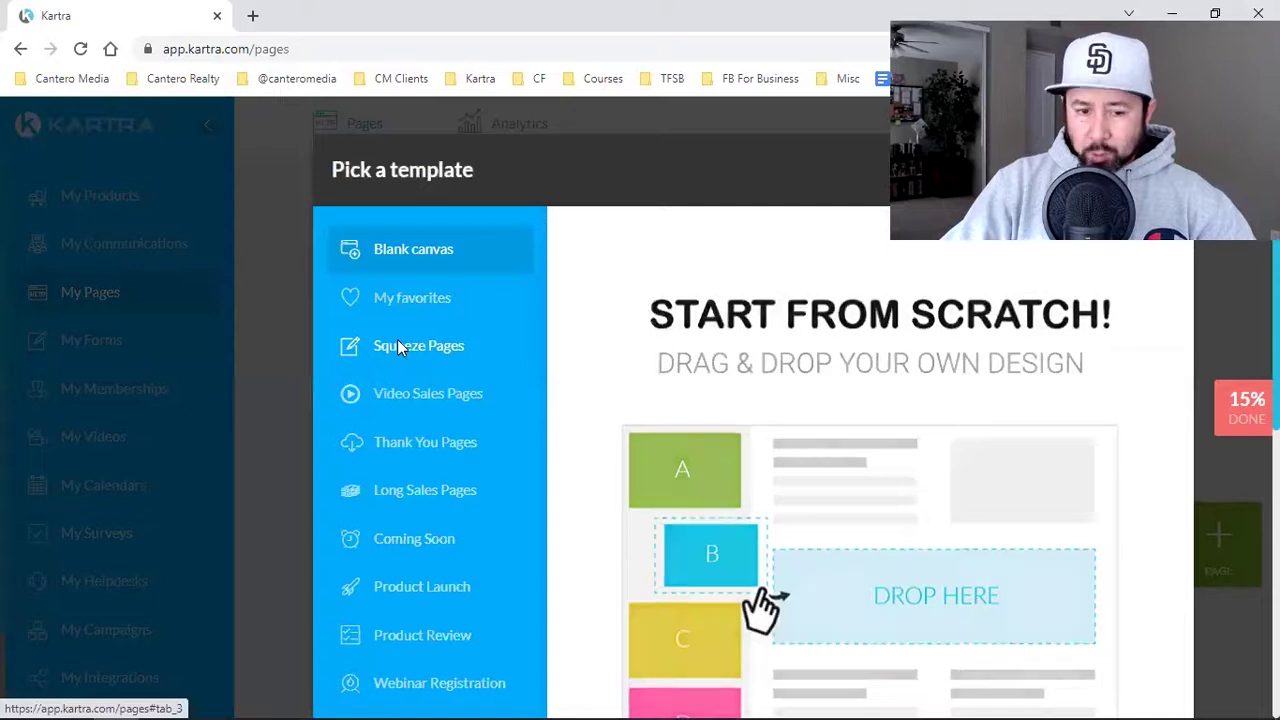
{"action": "left_click", "coordinate": [409, 347]}
{"action": "left_click", "coordinate": [414, 395]}
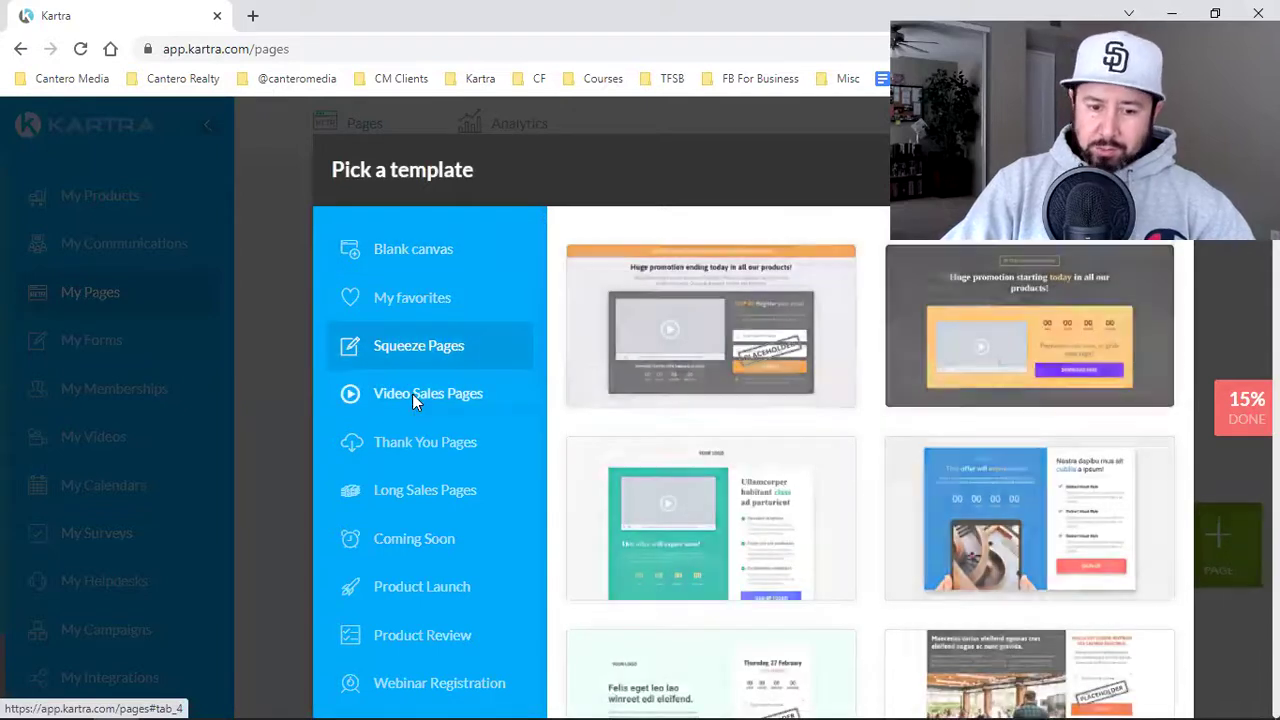
{"action": "left_click", "coordinate": [411, 443]}
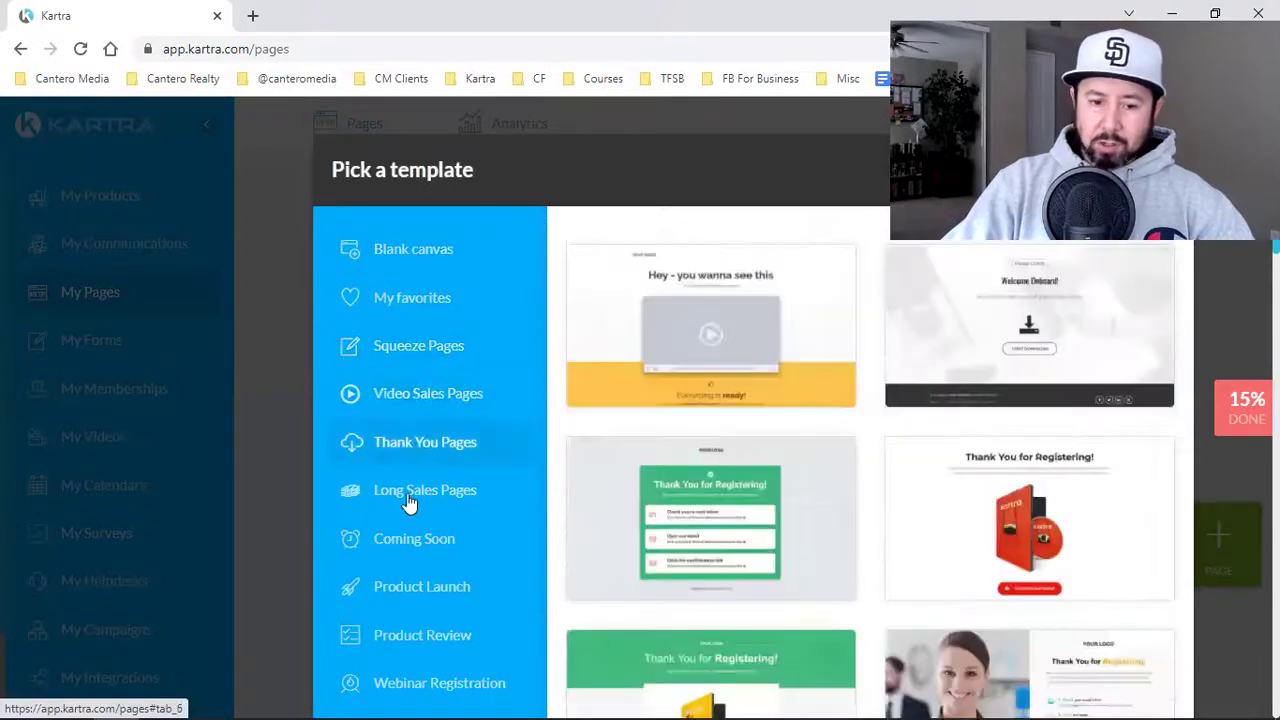
{"action": "left_click", "coordinate": [407, 534]}
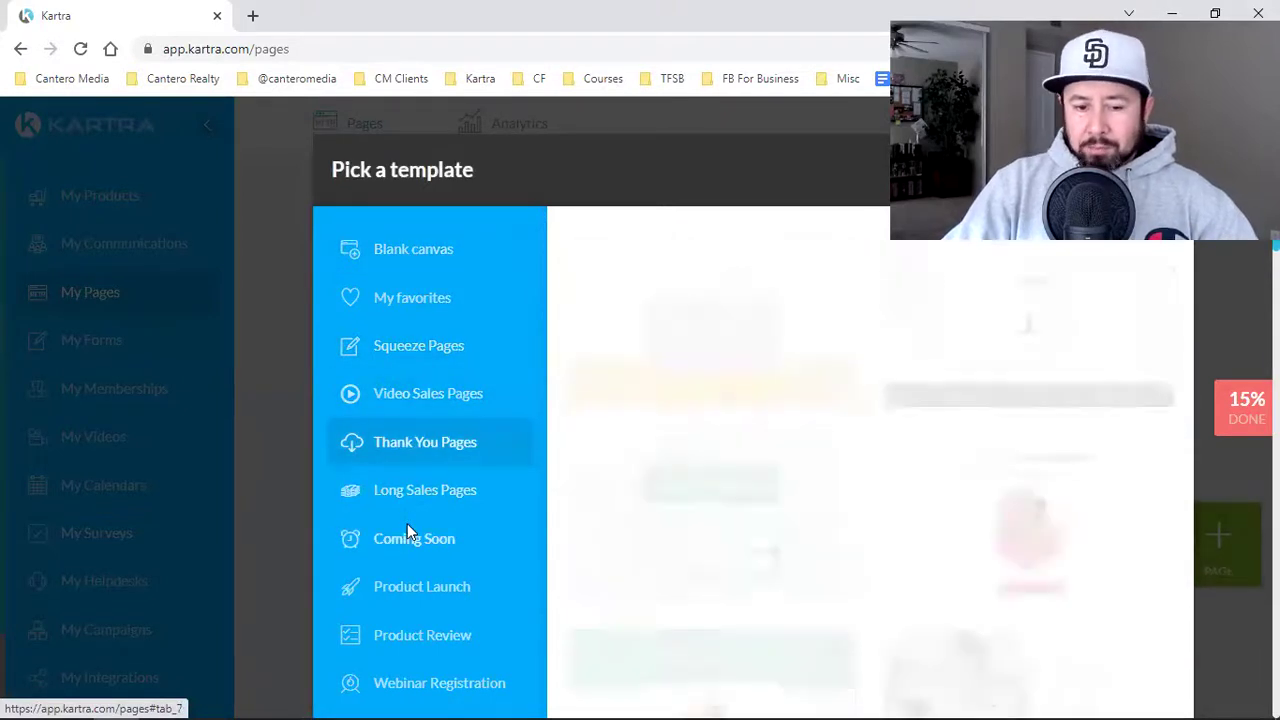
{"action": "scroll", "coordinate": [684, 434], "scroll_direction": "down", "scroll_amount": 1}
{"action": "scroll", "coordinate": [684, 434], "scroll_direction": "down", "scroll_amount": 2}
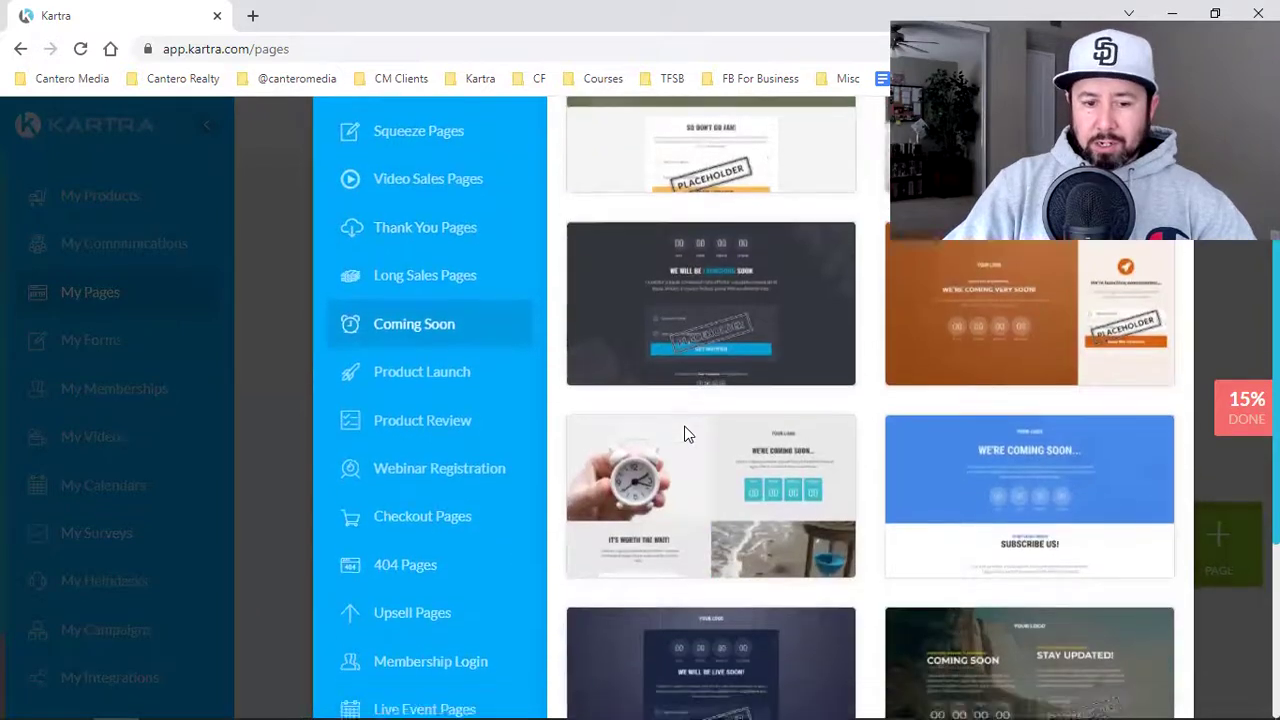
Step: Browse the Product Launch, Product Review and Webinar Registration page templates
{"action": "left_click", "coordinate": [449, 309]}
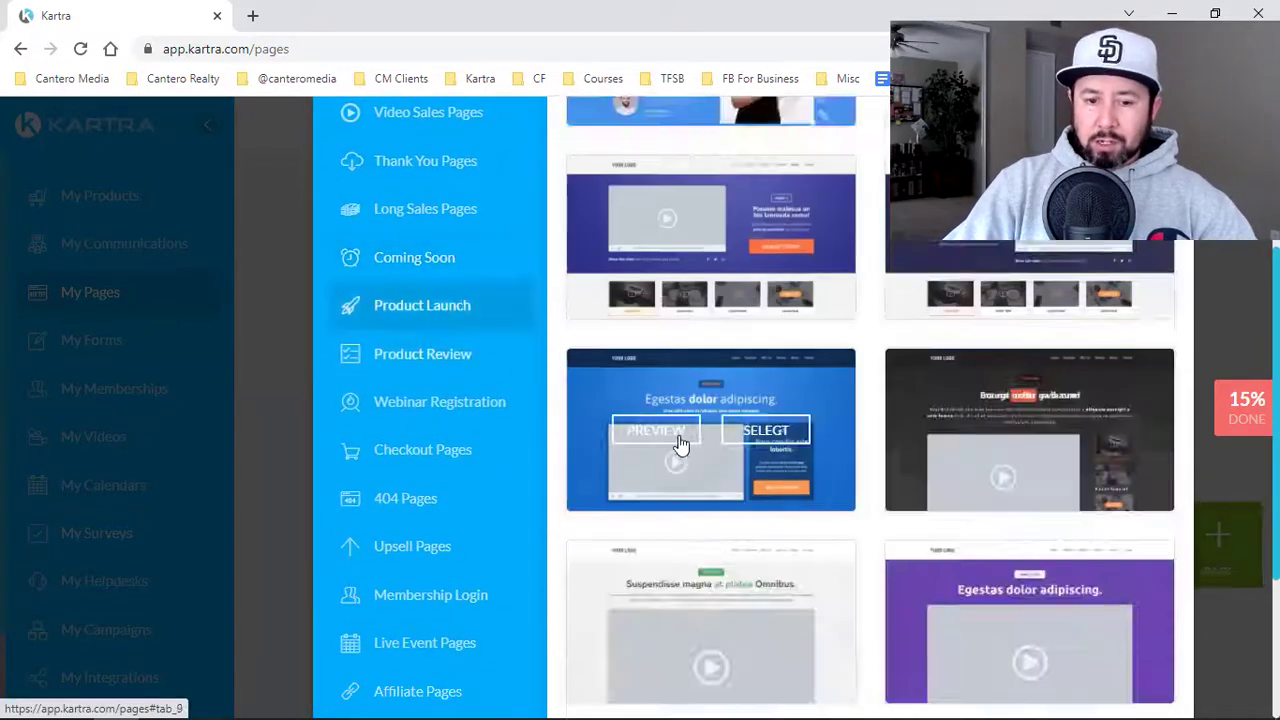
{"action": "scroll", "coordinate": [798, 478], "scroll_direction": "up", "scroll_amount": 3}
{"action": "scroll", "coordinate": [798, 480], "scroll_direction": "down", "scroll_amount": 4}
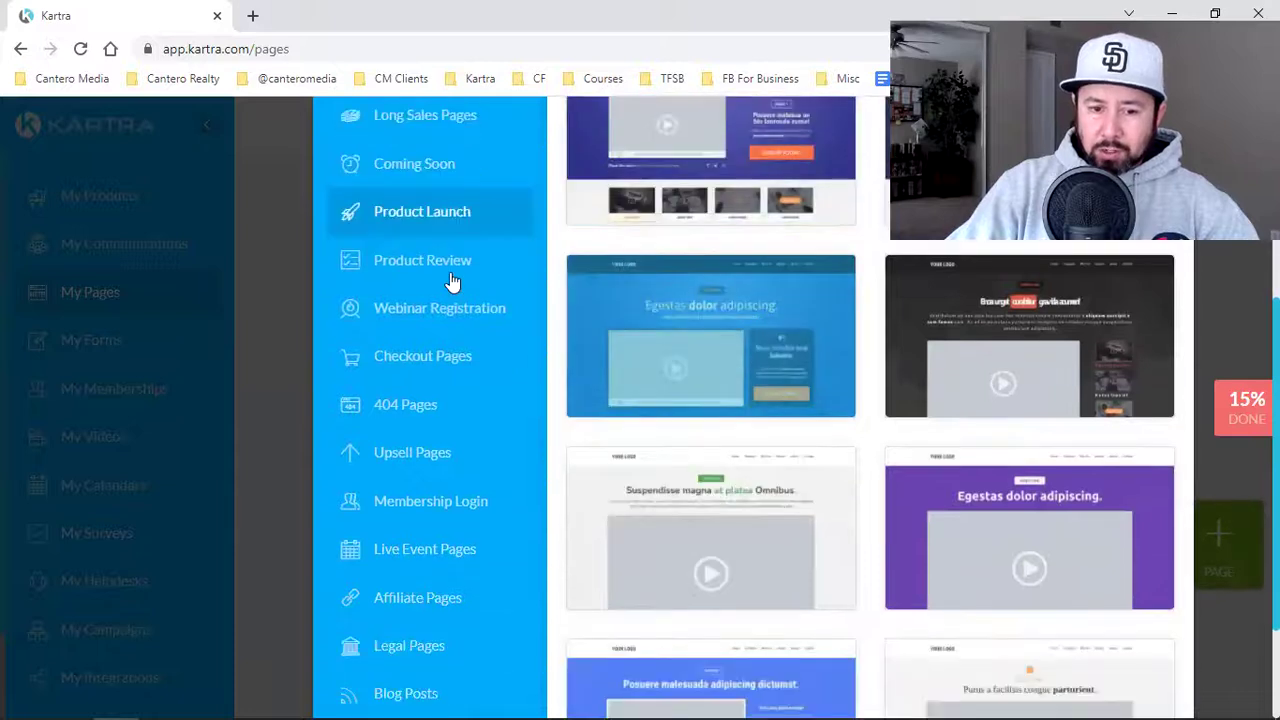
{"action": "left_click", "coordinate": [398, 261]}
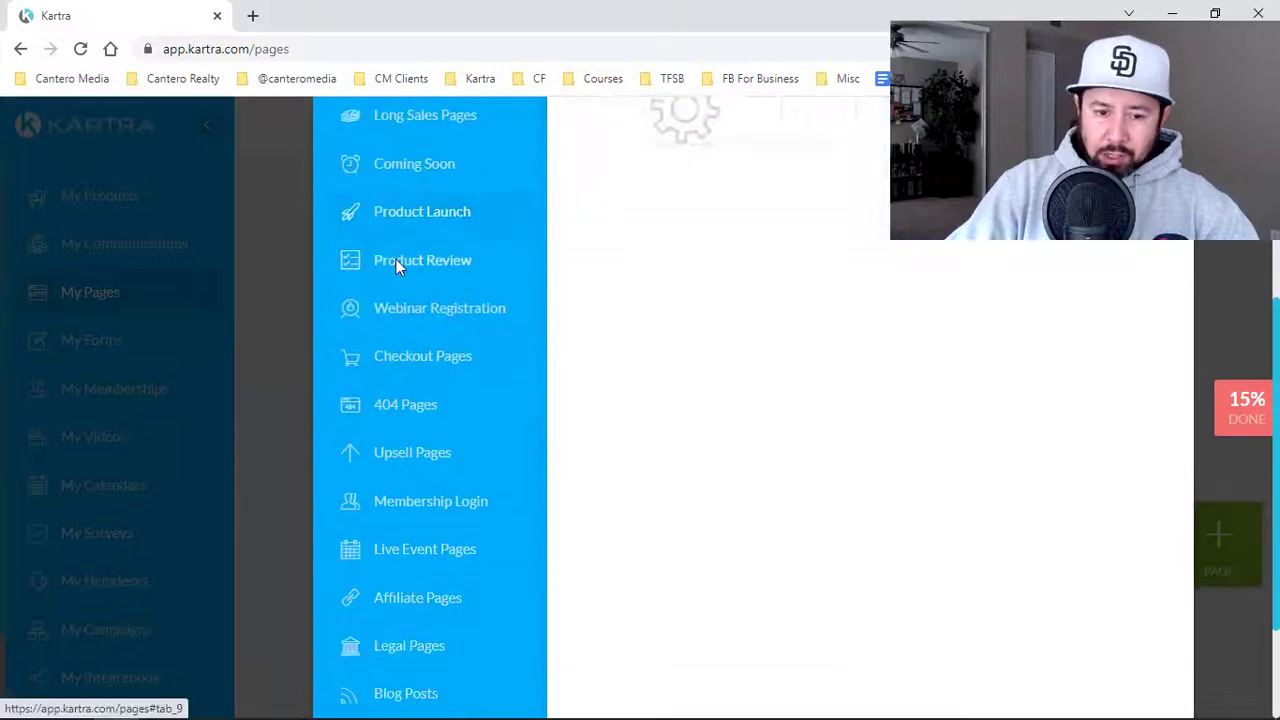
{"action": "left_click", "coordinate": [428, 334]}
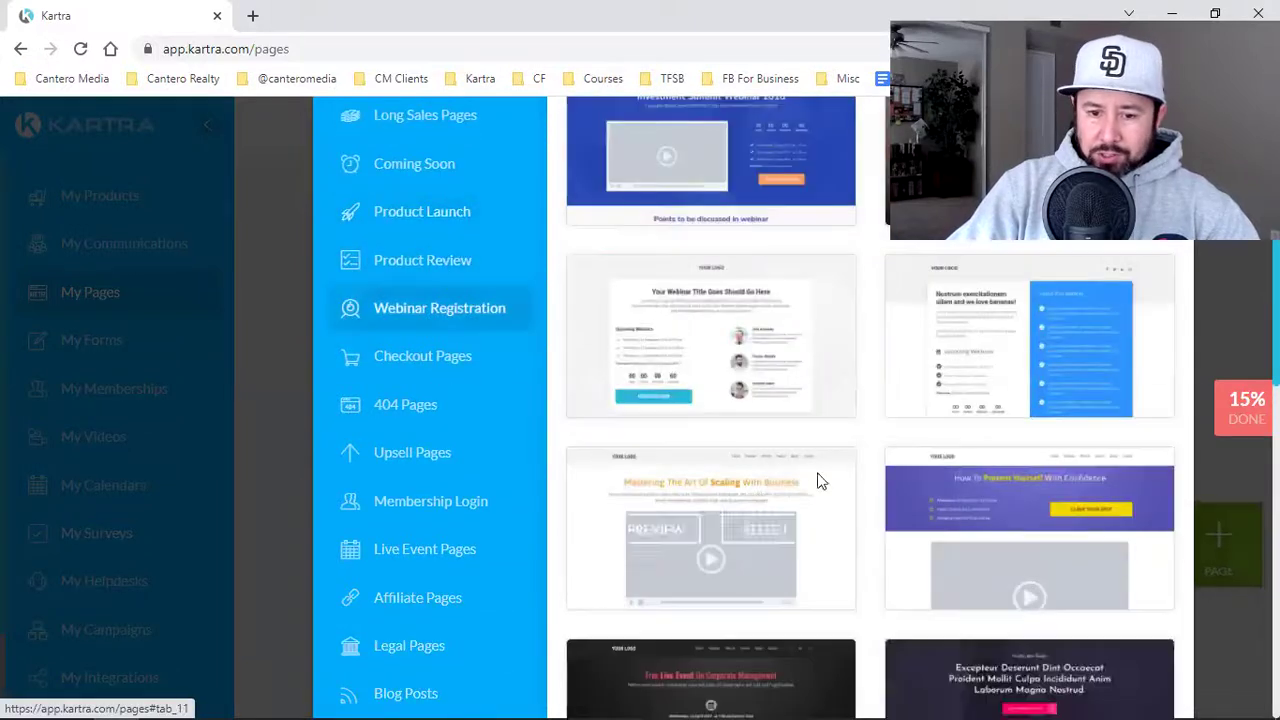
Step: Preview the "Your Webinar Title Goes Should Go Here" webinar template, and return to the template gallery
{"action": "mouse_move", "coordinate": [723, 377]}
{"action": "left_click", "coordinate": [676, 335]}
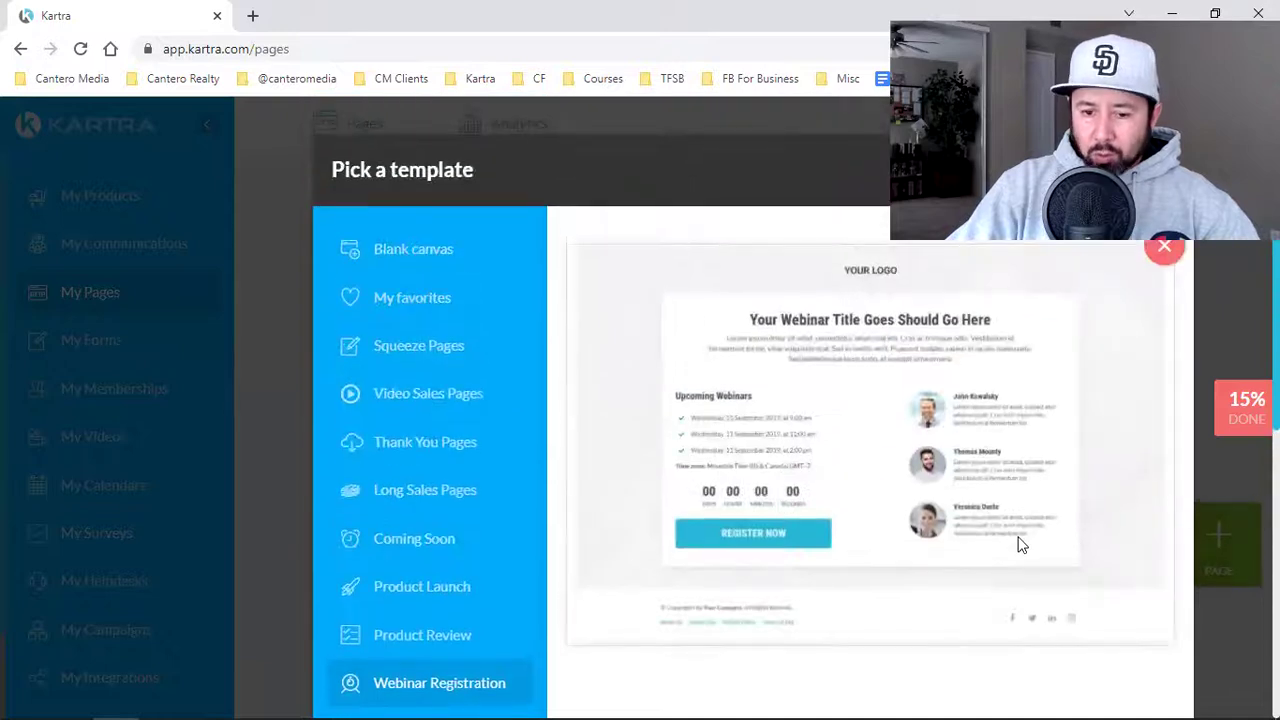
{"action": "left_click", "coordinate": [1168, 252]}
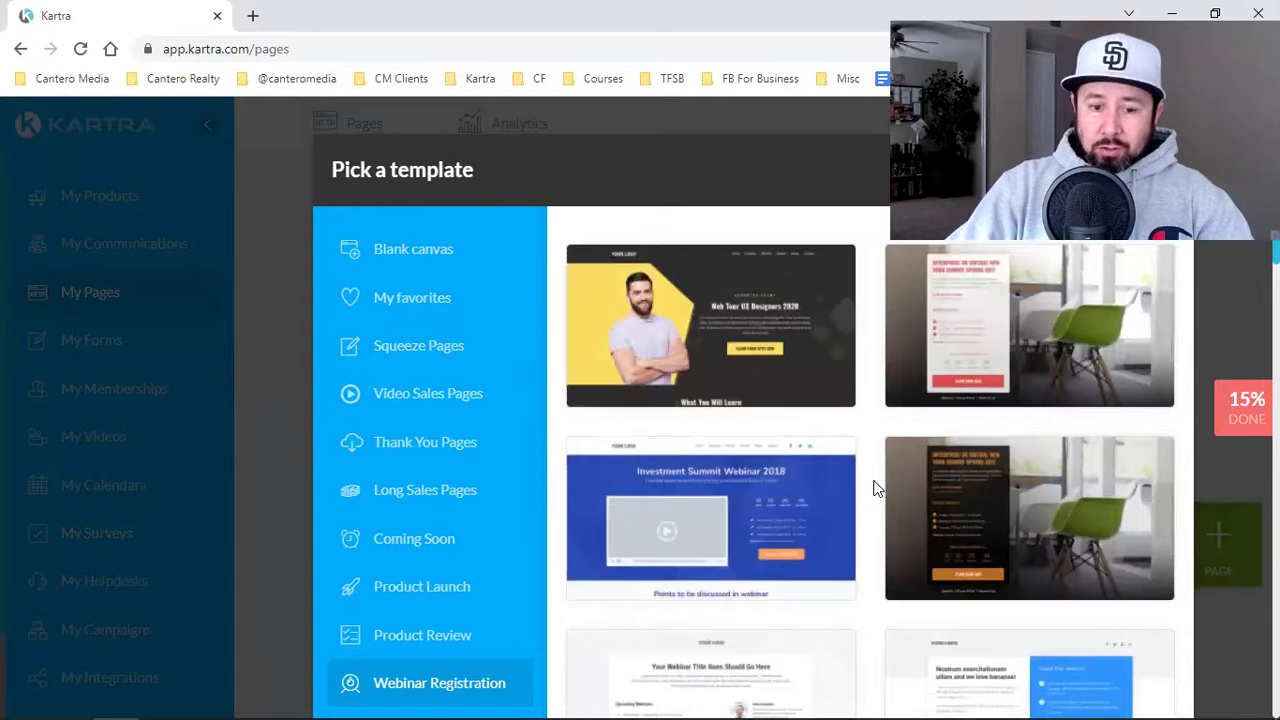
{"action": "mouse_move", "coordinate": [831, 511]}
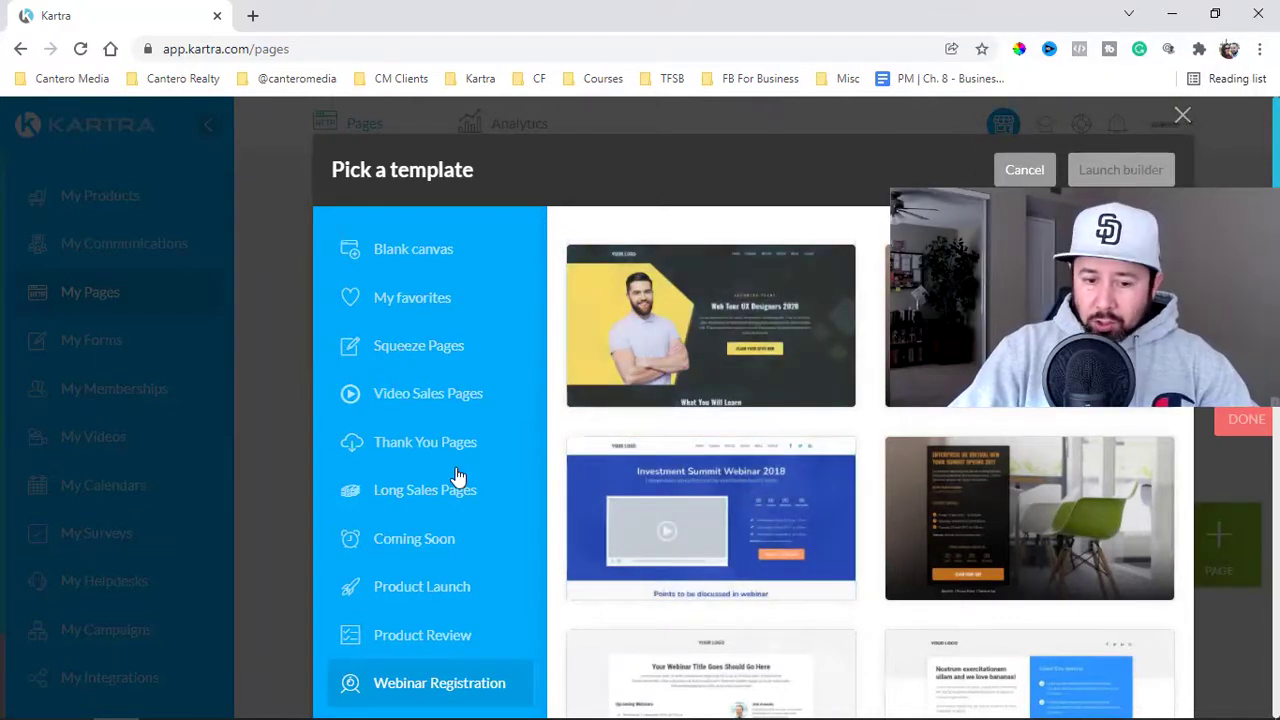
Step: Look through the remaining template categories and examine the Blog Posts templates
{"action": "scroll", "coordinate": [452, 480], "scroll_direction": "down", "scroll_amount": 2}
{"action": "scroll", "coordinate": [446, 471], "scroll_direction": "down", "scroll_amount": 2}
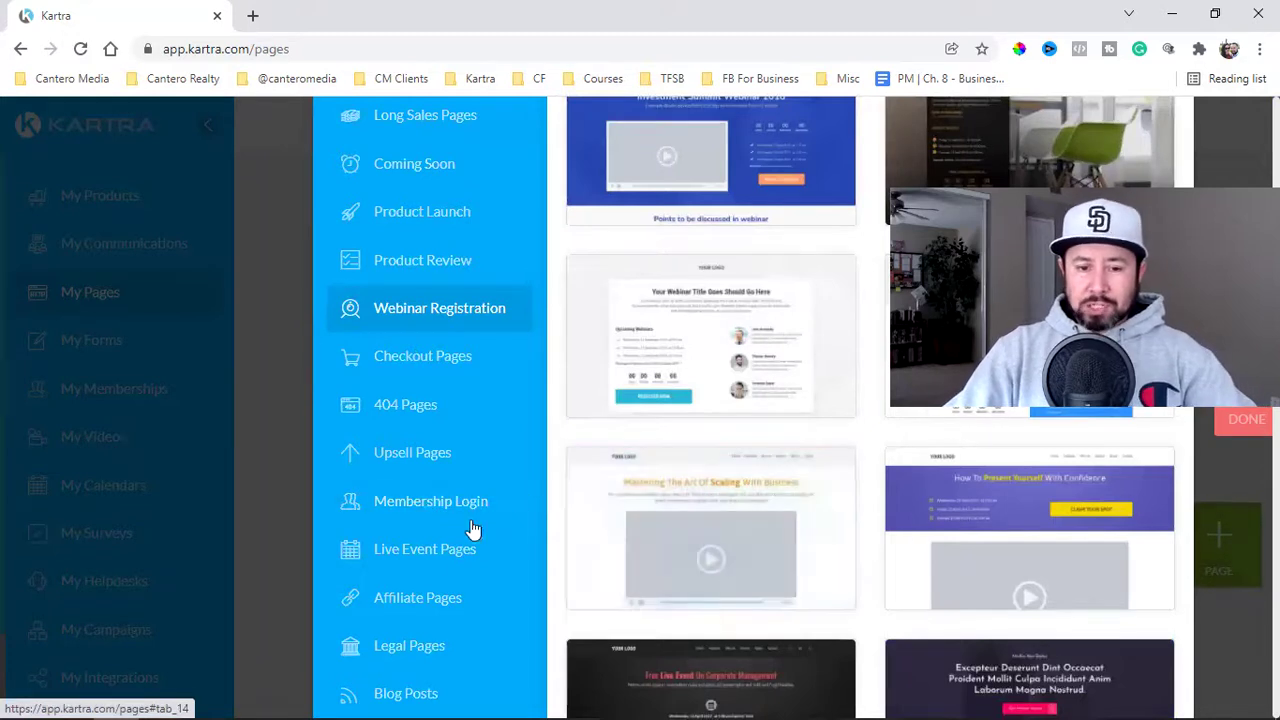
{"action": "scroll", "coordinate": [429, 543], "scroll_direction": "up", "scroll_amount": 2}
{"action": "scroll", "coordinate": [466, 538], "scroll_direction": "up", "scroll_amount": 2}
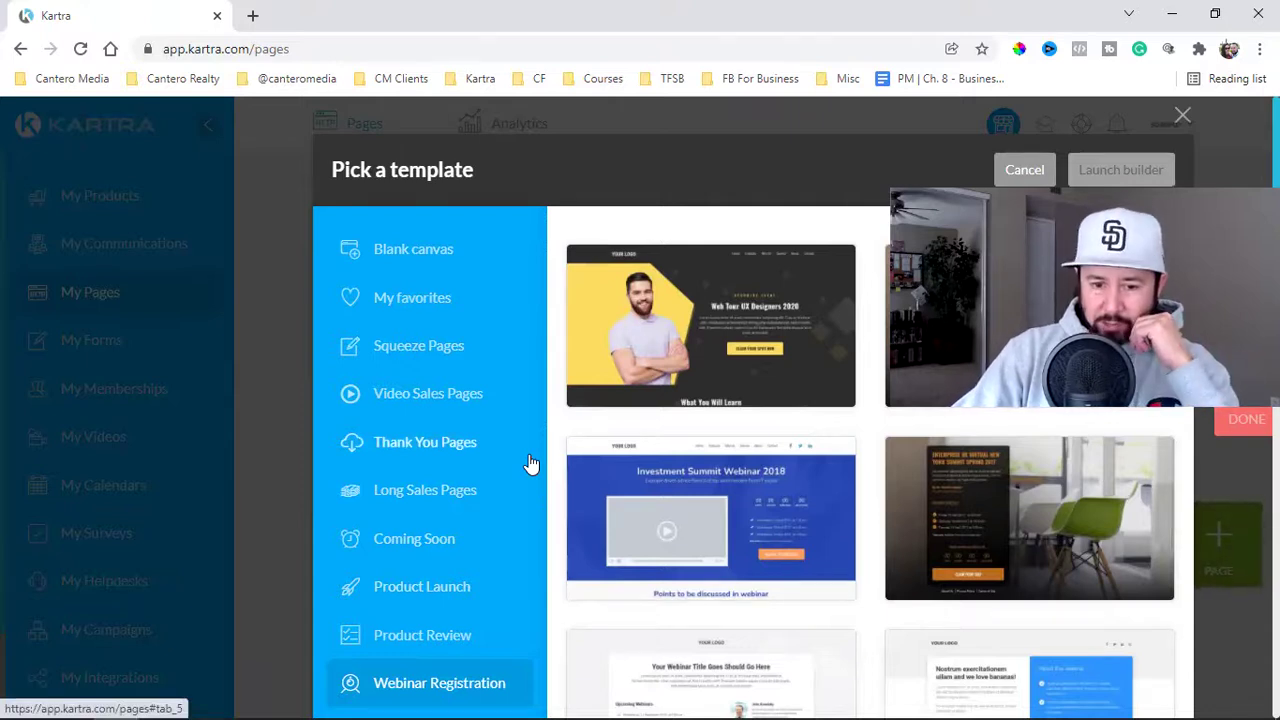
{"action": "scroll", "coordinate": [463, 537], "scroll_direction": "down", "scroll_amount": 3}
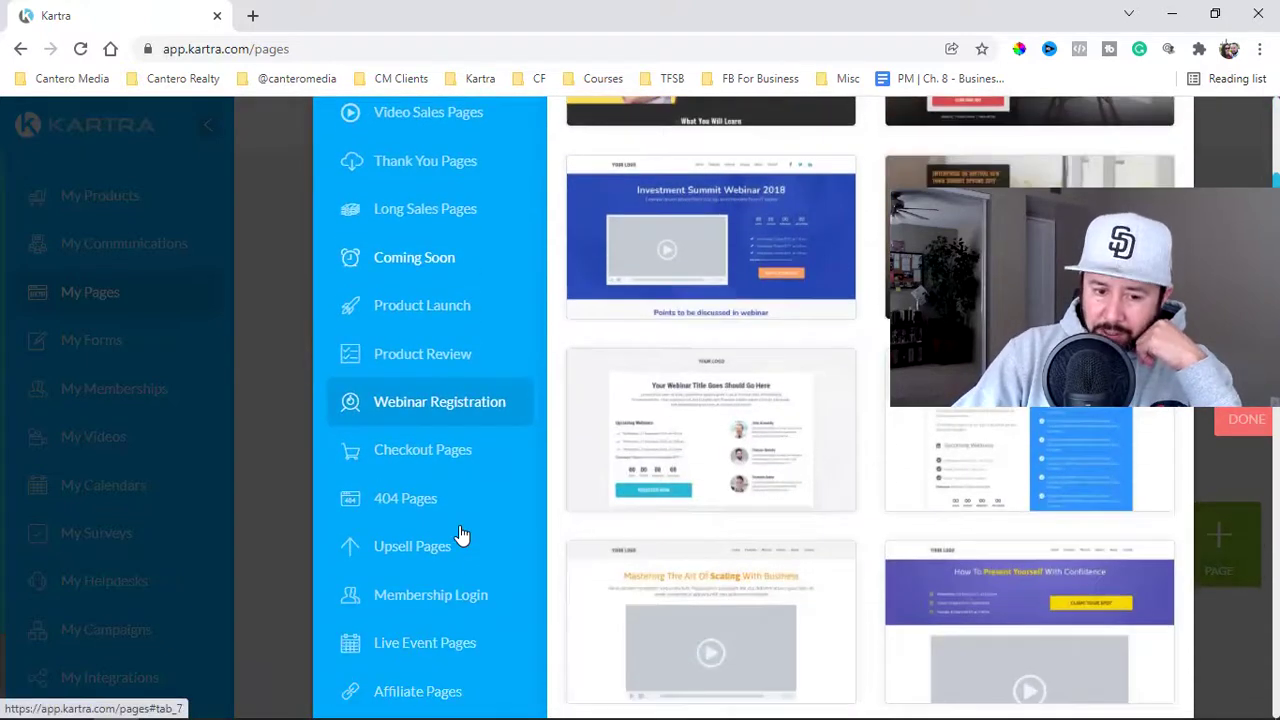
{"action": "scroll", "coordinate": [463, 537], "scroll_direction": "down", "scroll_amount": 3}
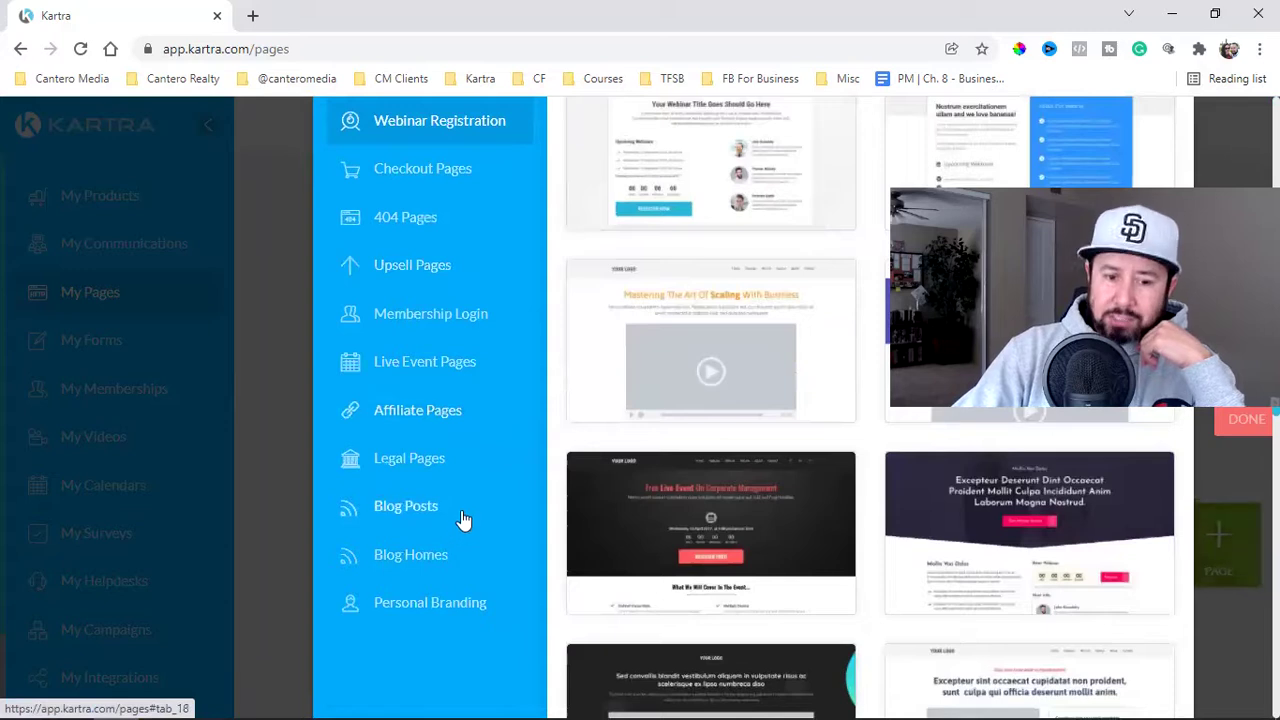
{"action": "left_click", "coordinate": [390, 505]}
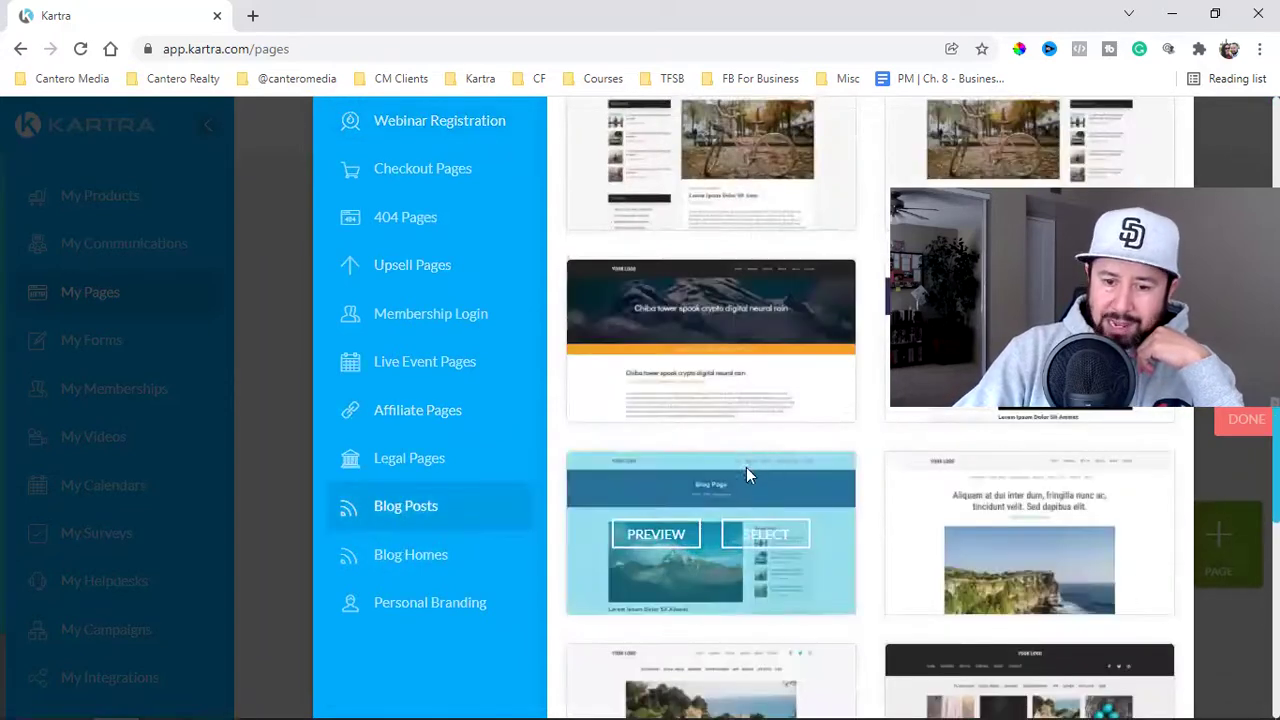
{"action": "scroll", "coordinate": [744, 410], "scroll_direction": "up", "scroll_amount": 6}
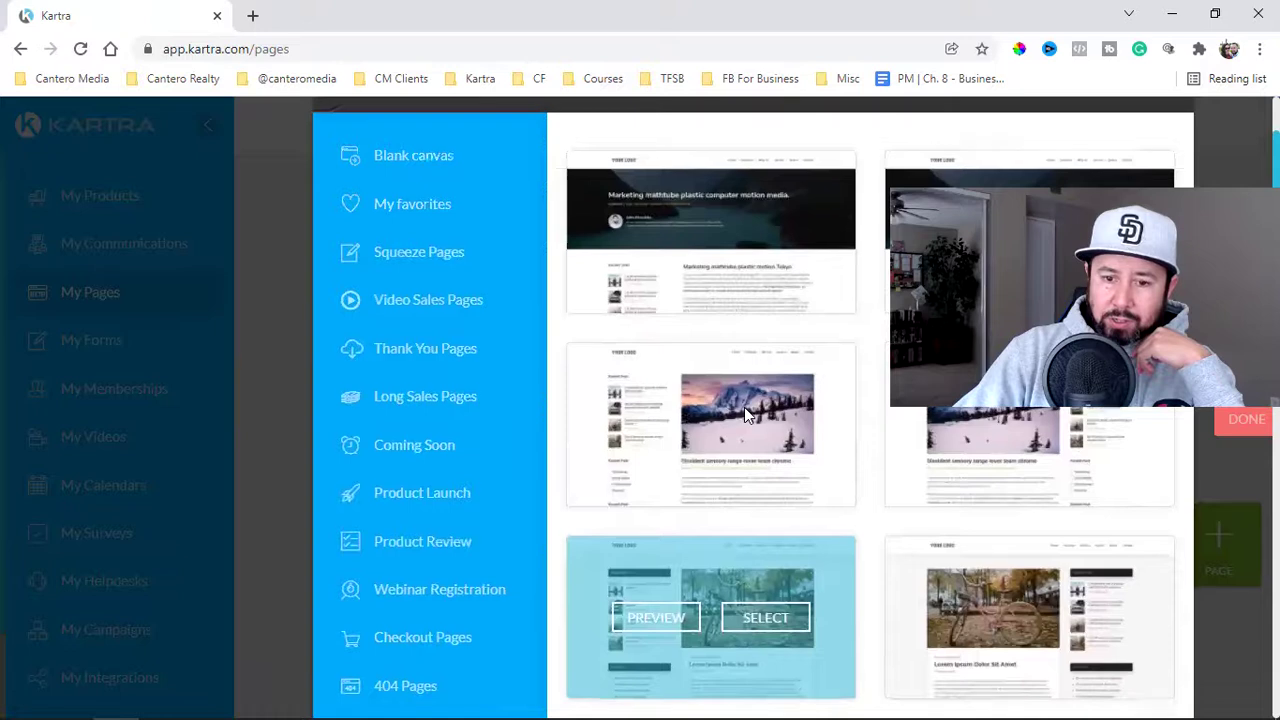
Step: Browse the rest of the Blog Posts templates, followed by the Blog Homes and Personal Branding templates
{"action": "scroll", "coordinate": [744, 410], "scroll_direction": "down", "scroll_amount": 3}
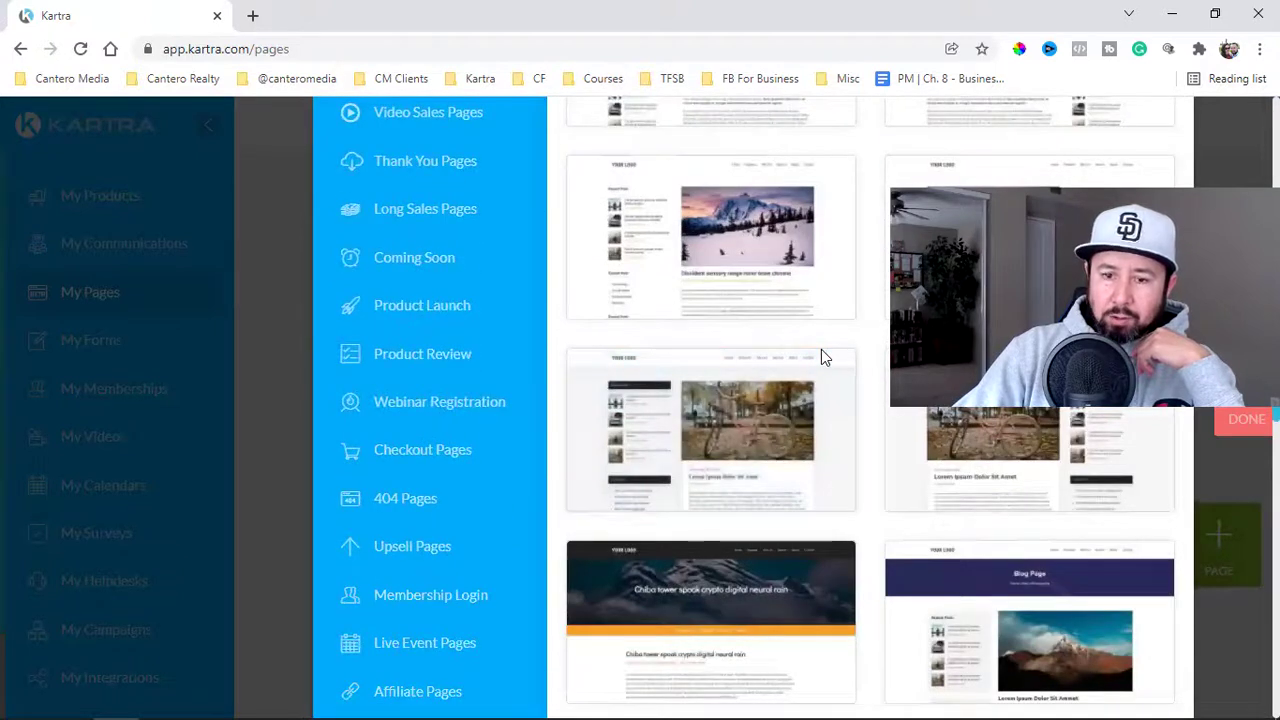
{"action": "scroll", "coordinate": [1012, 401], "scroll_direction": "down", "scroll_amount": 3}
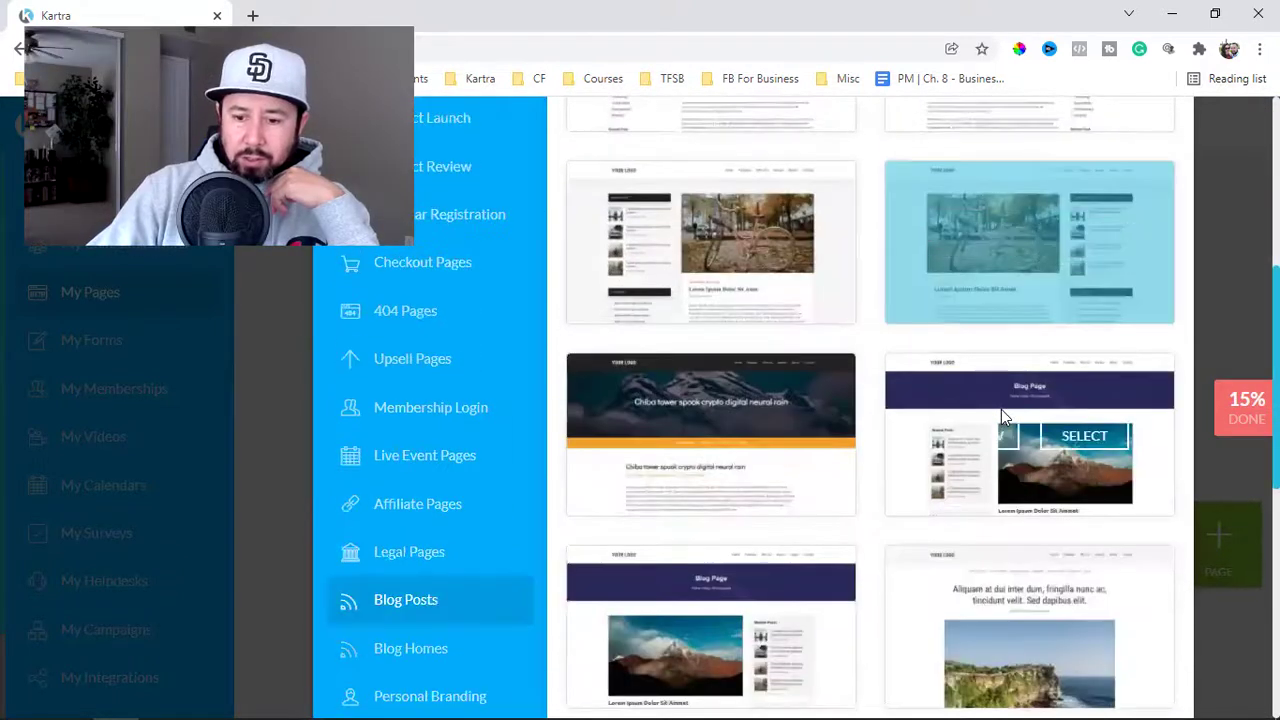
{"action": "scroll", "coordinate": [1001, 409], "scroll_direction": "down", "scroll_amount": 2}
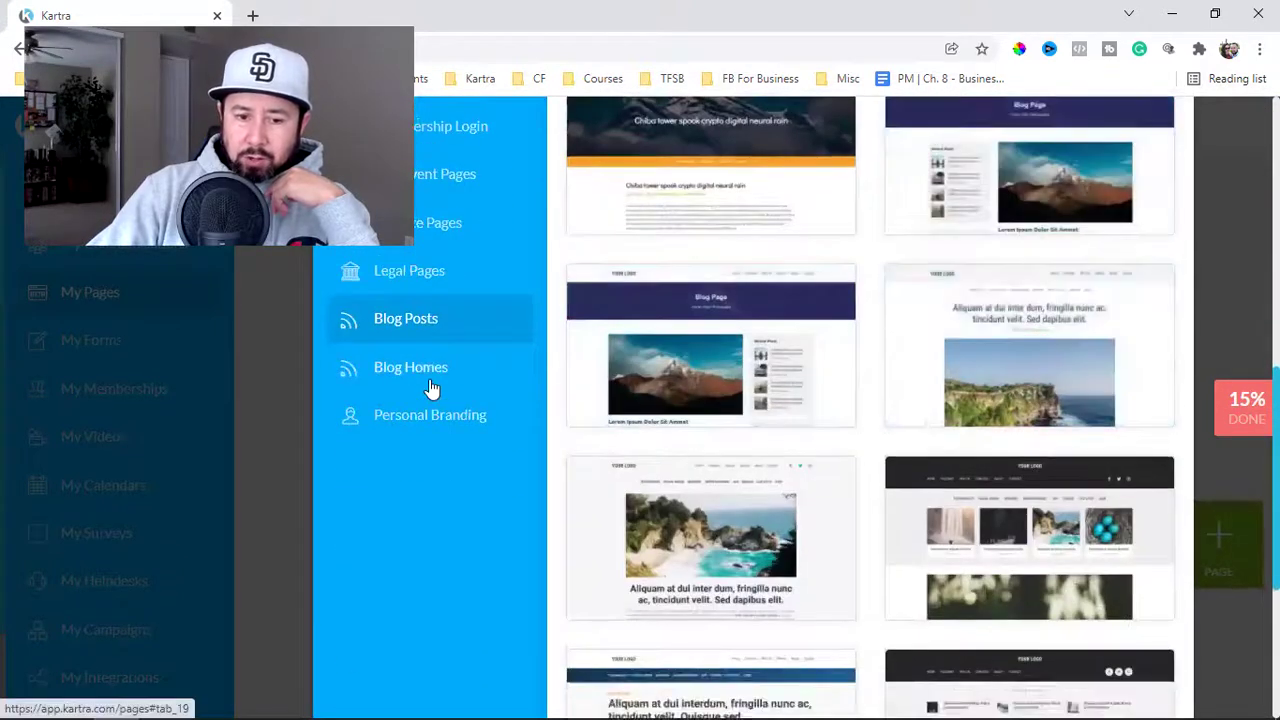
{"action": "left_click", "coordinate": [432, 388]}
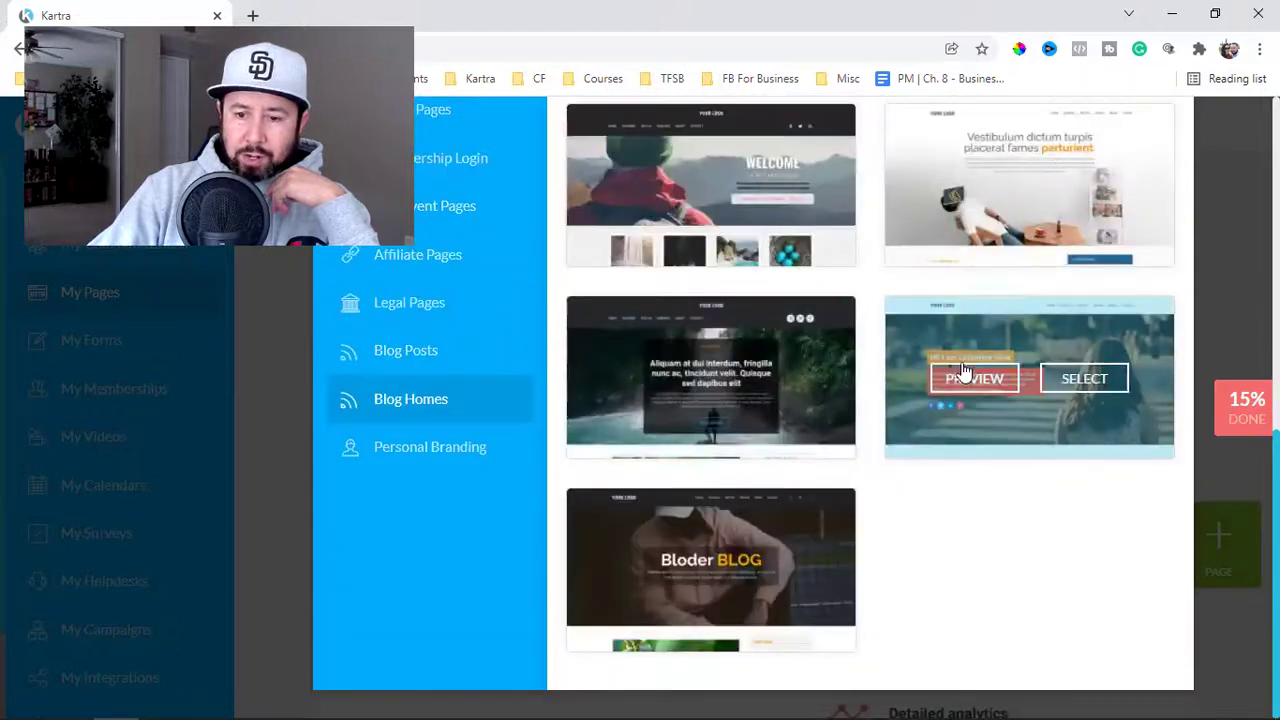
{"action": "left_click", "coordinate": [390, 447]}
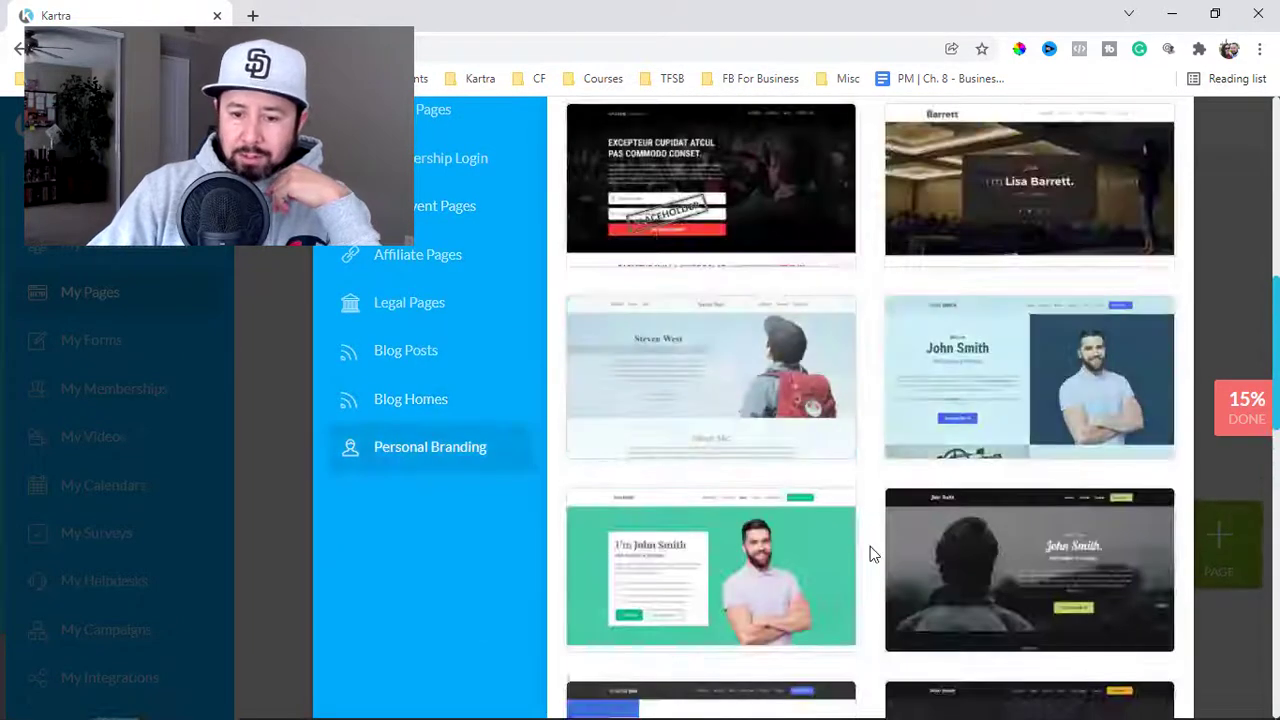
{"action": "scroll", "coordinate": [838, 566], "scroll_direction": "up", "scroll_amount": 4}
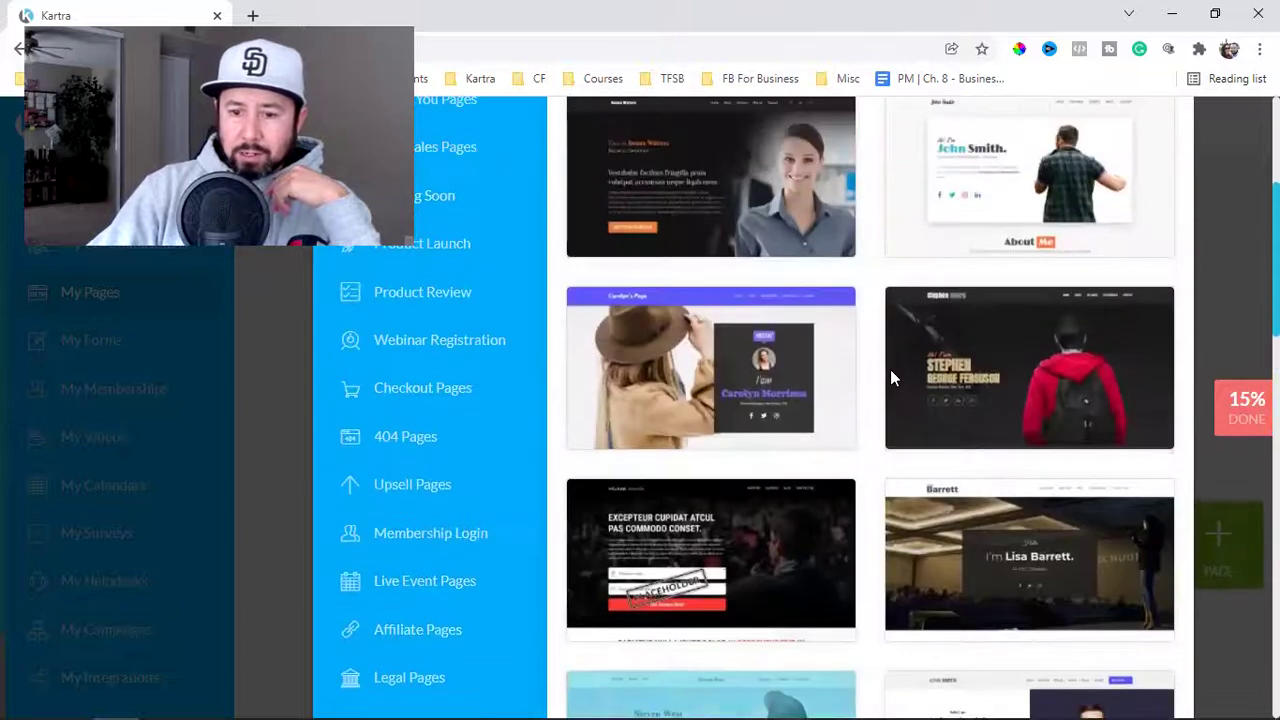
Step: Preview the dark Personal Branding template showing a person in a red hoodie, examine all its sections, and return to the template gallery
{"action": "left_click", "coordinate": [970, 366]}
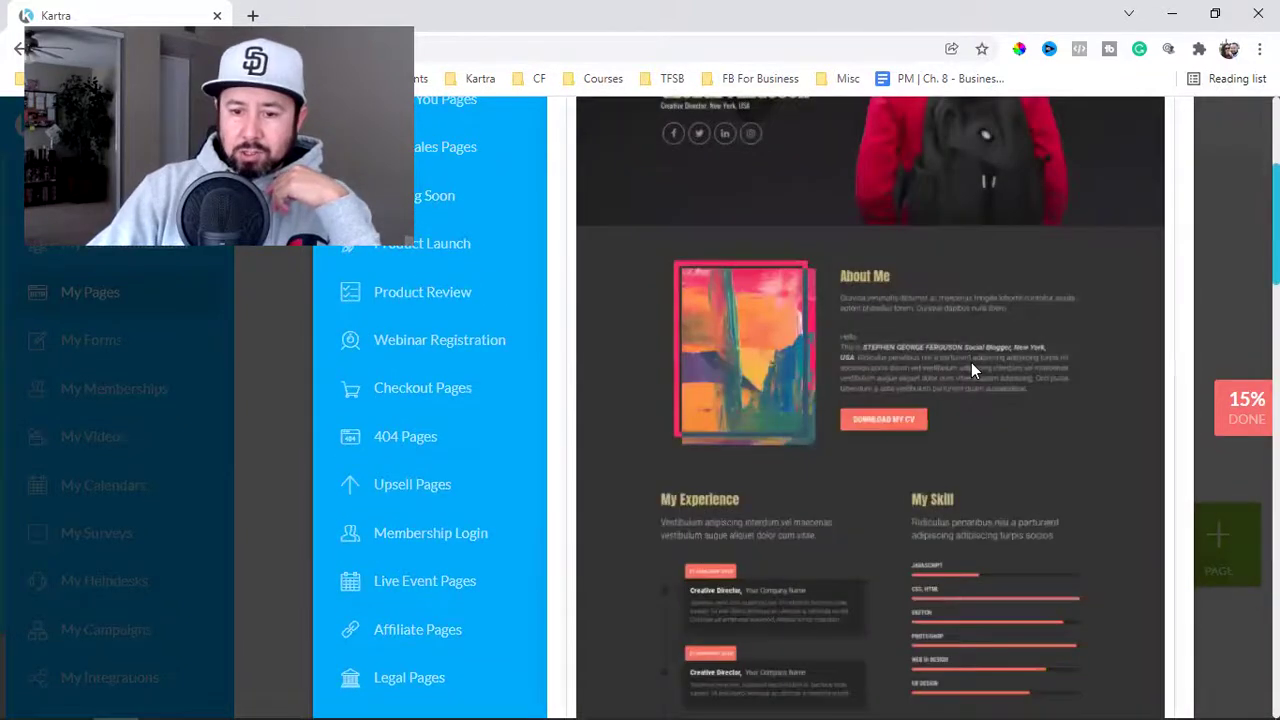
{"action": "scroll", "coordinate": [971, 370], "scroll_direction": "down", "scroll_amount": 5}
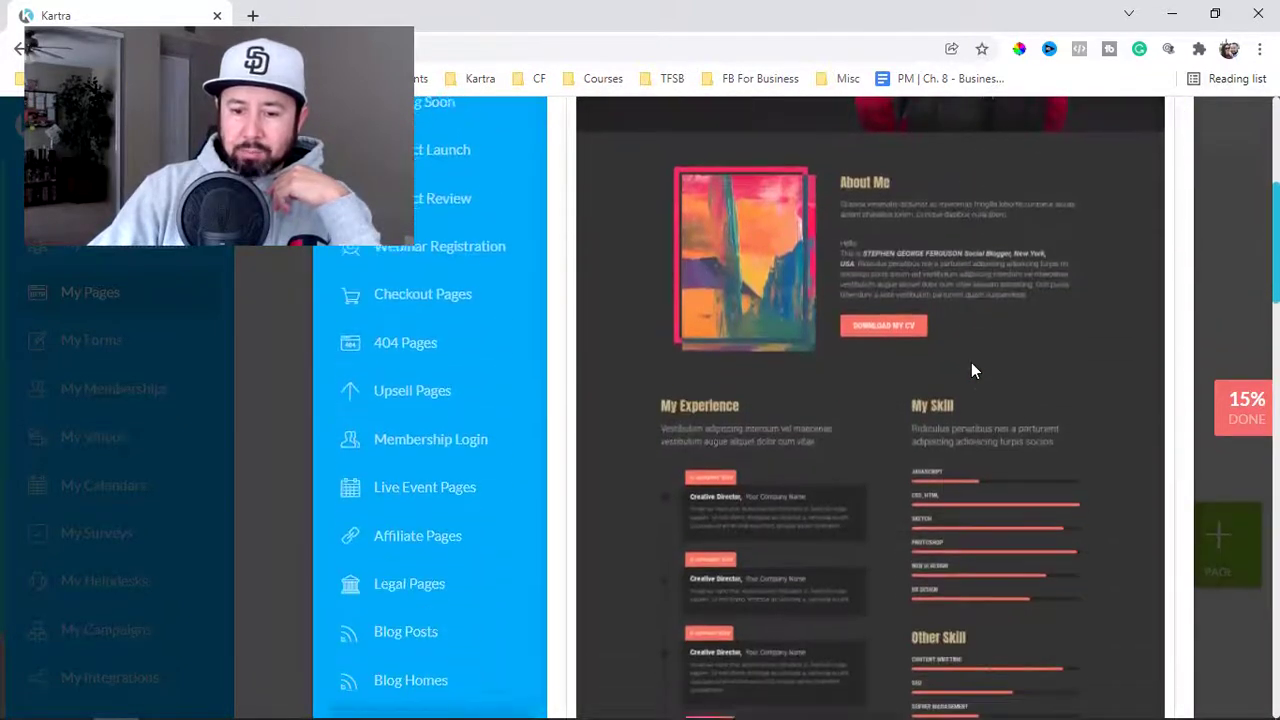
{"action": "scroll", "coordinate": [971, 370], "scroll_direction": "down", "scroll_amount": 5}
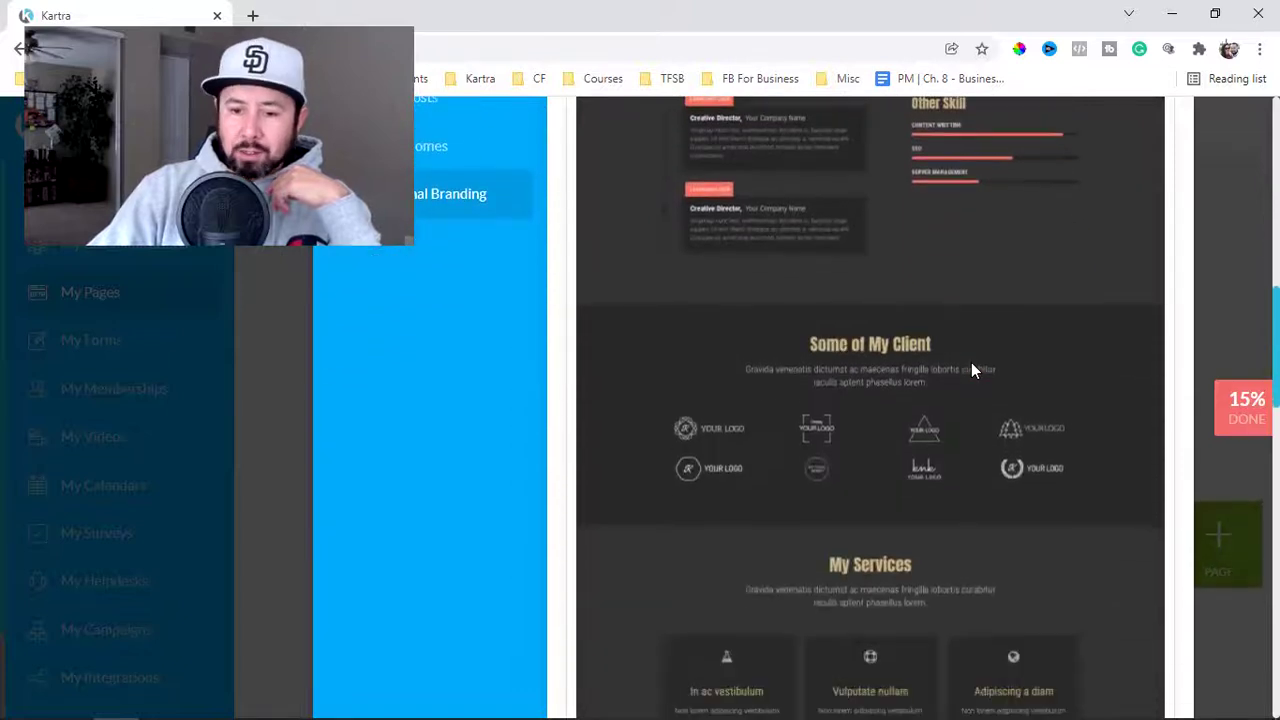
{"action": "scroll", "coordinate": [905, 465], "scroll_direction": "down", "scroll_amount": 2}
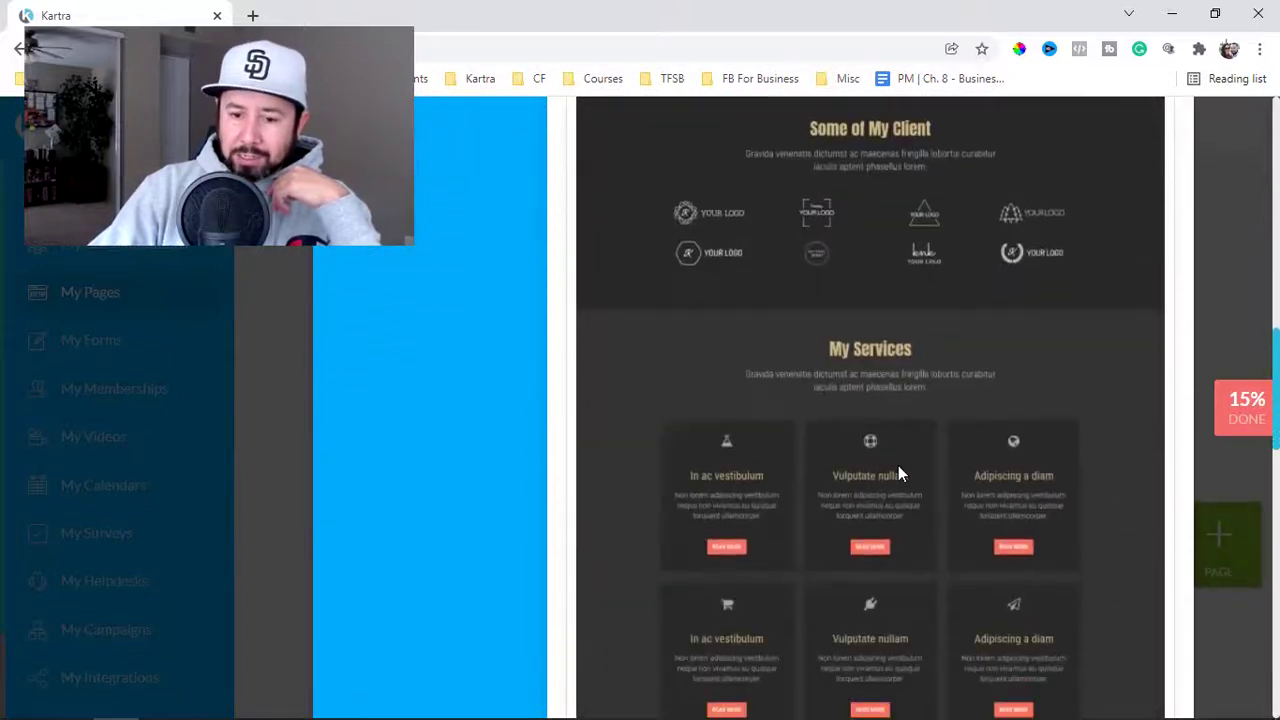
{"action": "scroll", "coordinate": [908, 450], "scroll_direction": "down", "scroll_amount": 1}
{"action": "scroll", "coordinate": [836, 530], "scroll_direction": "down", "scroll_amount": 7}
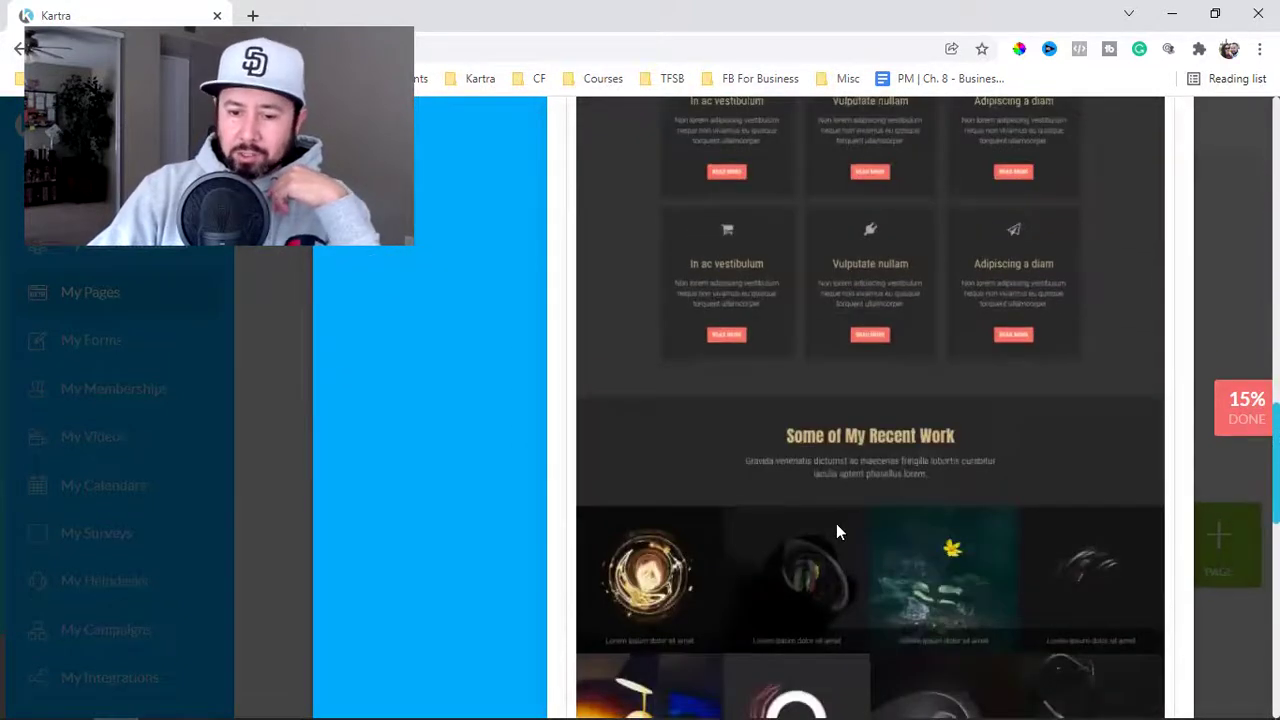
{"action": "scroll", "coordinate": [883, 471], "scroll_direction": "down", "scroll_amount": 5}
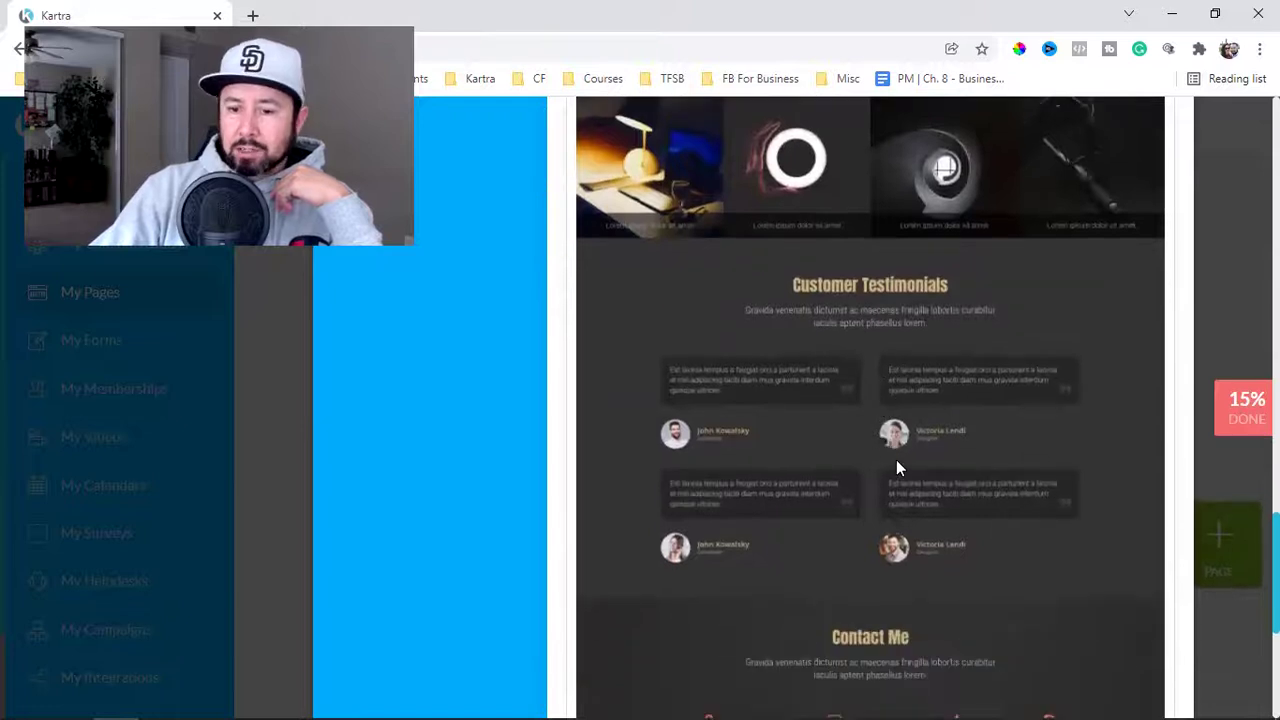
{"action": "scroll", "coordinate": [945, 465], "scroll_direction": "up", "scroll_amount": 15}
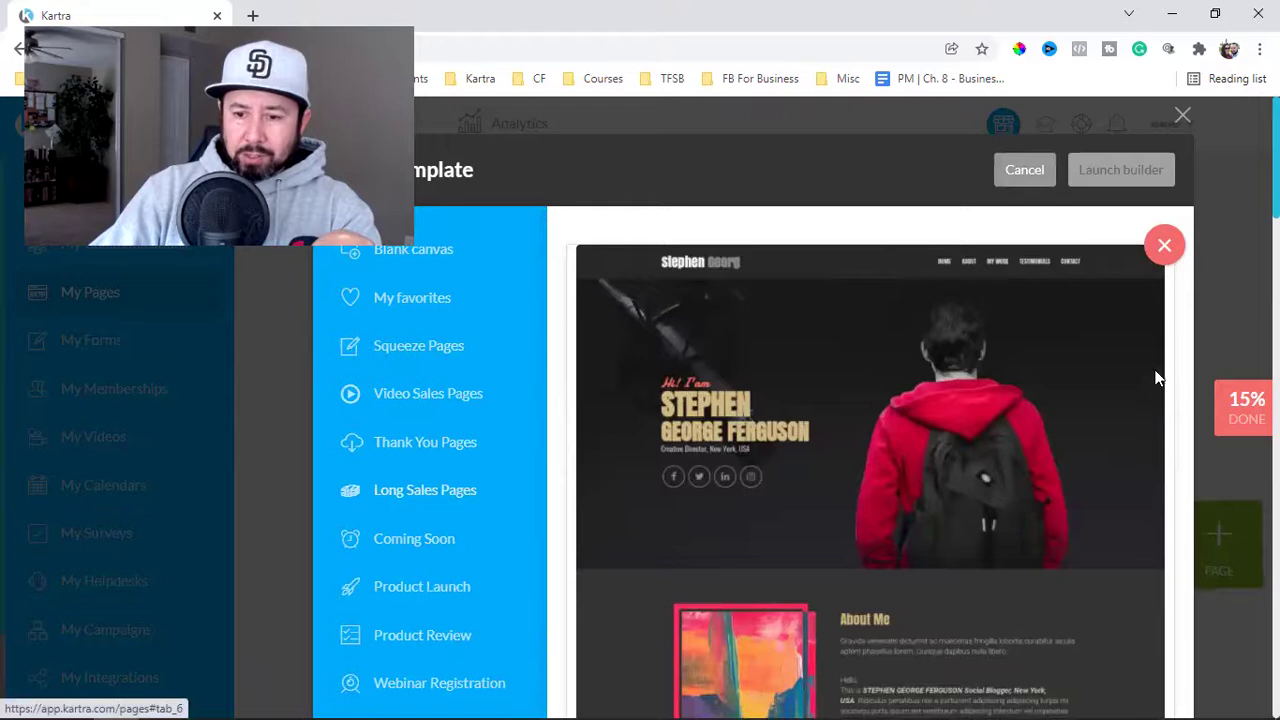
{"action": "left_click", "coordinate": [1163, 245]}
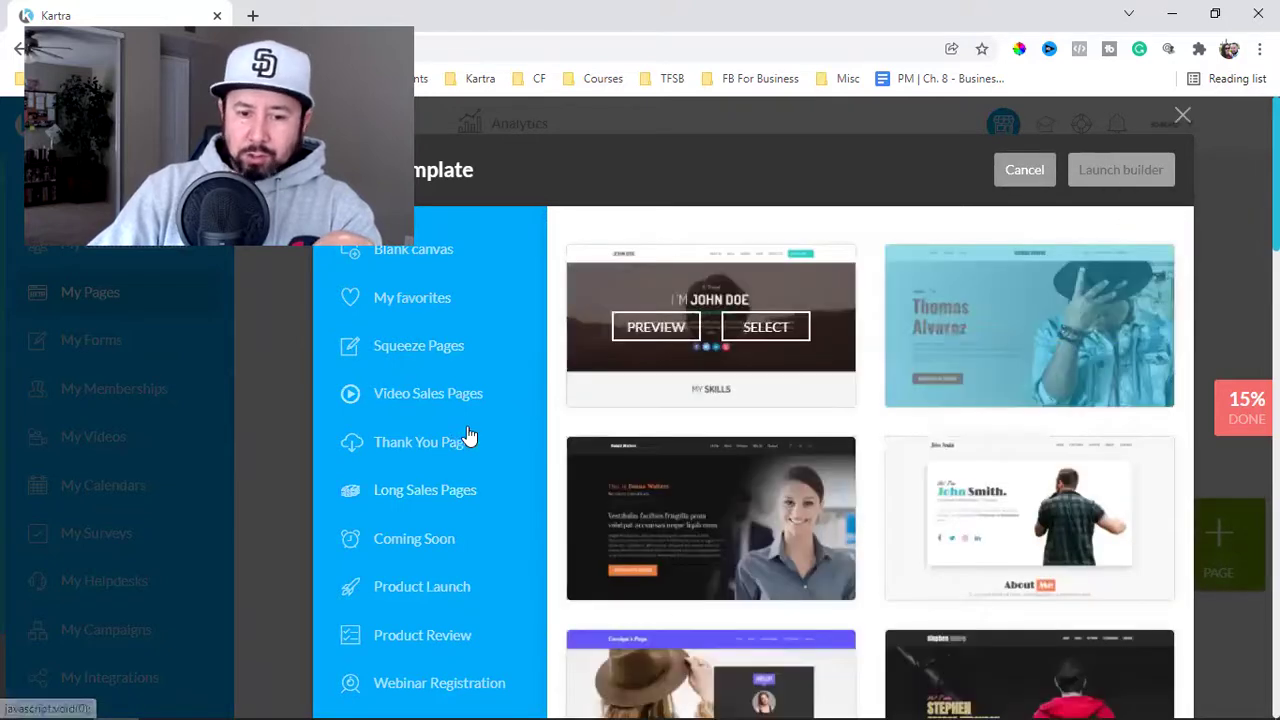
Step: Preview the "Huge promotion ending today in all our products!" template in Squeeze Pages, and return to the gallery
{"action": "left_click", "coordinate": [429, 362]}
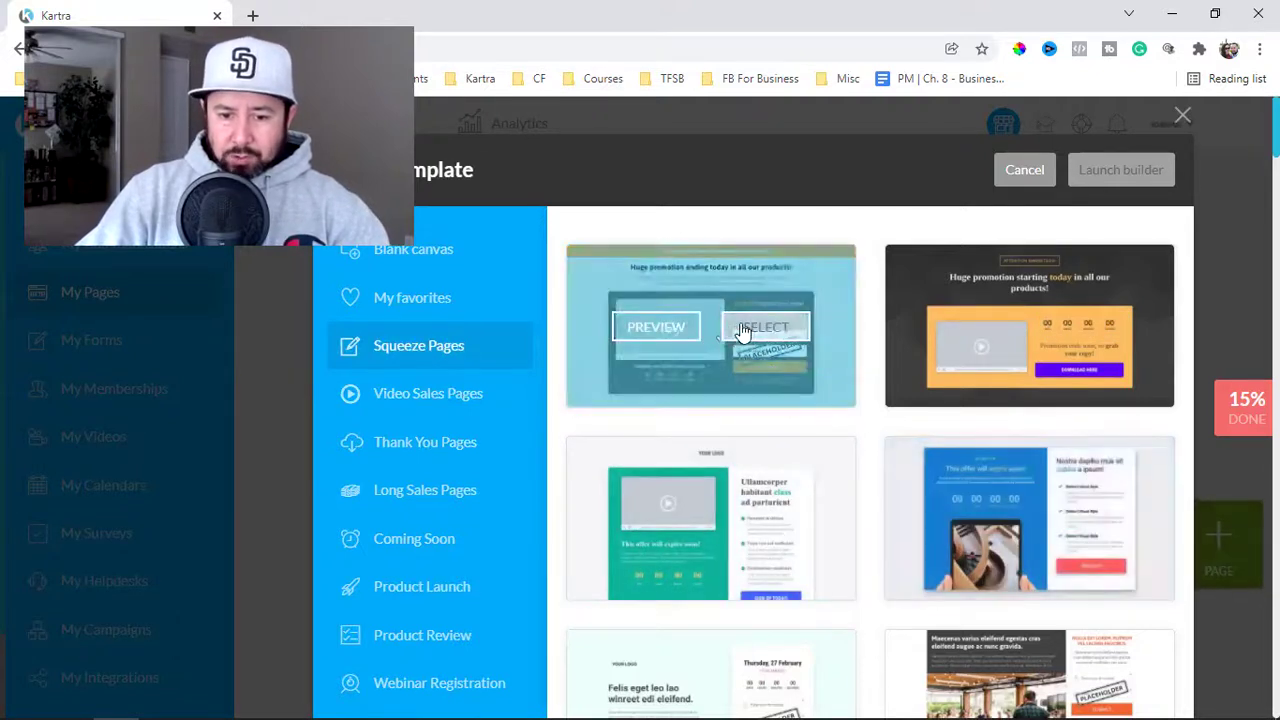
{"action": "left_click", "coordinate": [652, 330]}
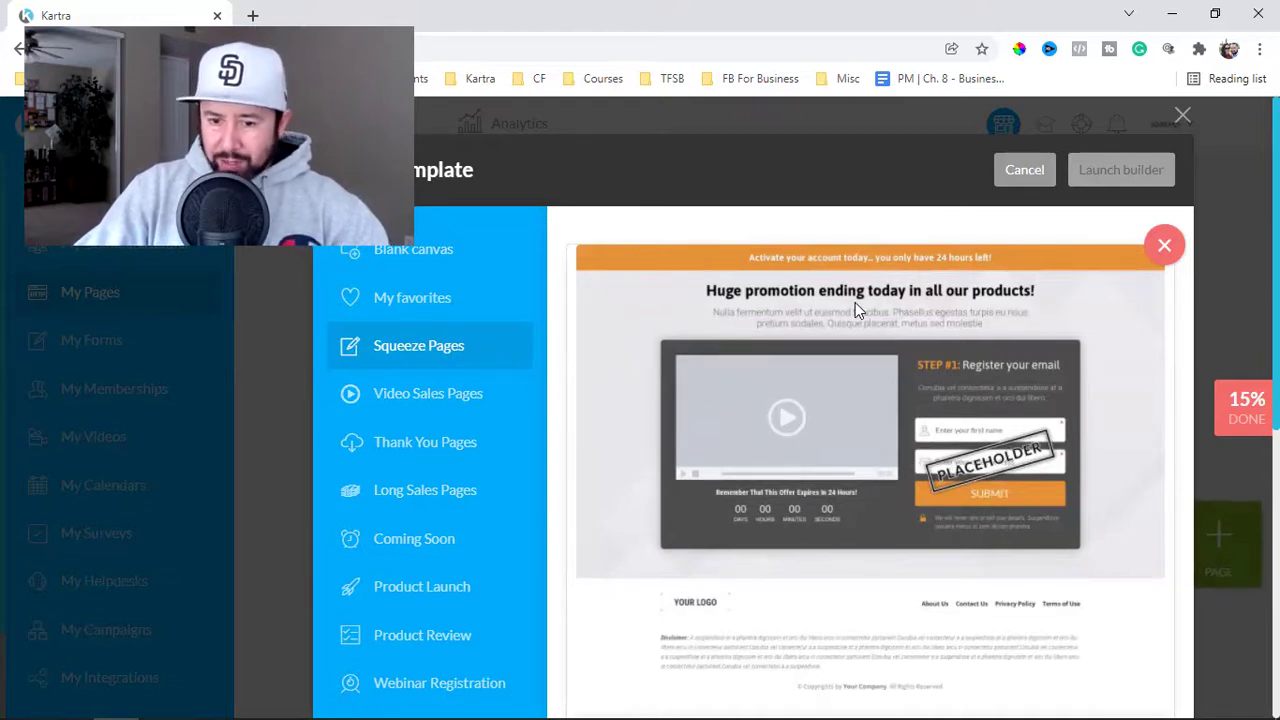
{"action": "scroll", "coordinate": [845, 388], "scroll_direction": "down", "scroll_amount": 5}
{"action": "scroll", "coordinate": [845, 388], "scroll_direction": "up", "scroll_amount": 2}
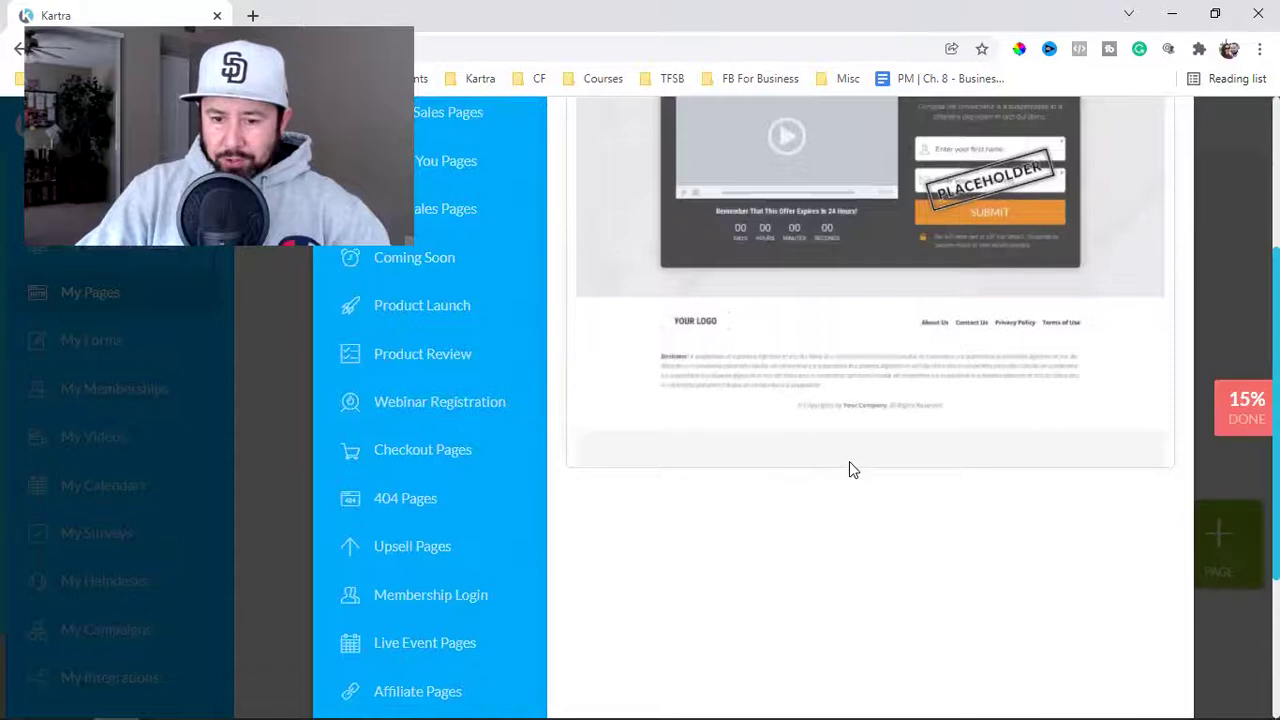
{"action": "scroll", "coordinate": [849, 463], "scroll_direction": "up", "scroll_amount": 3}
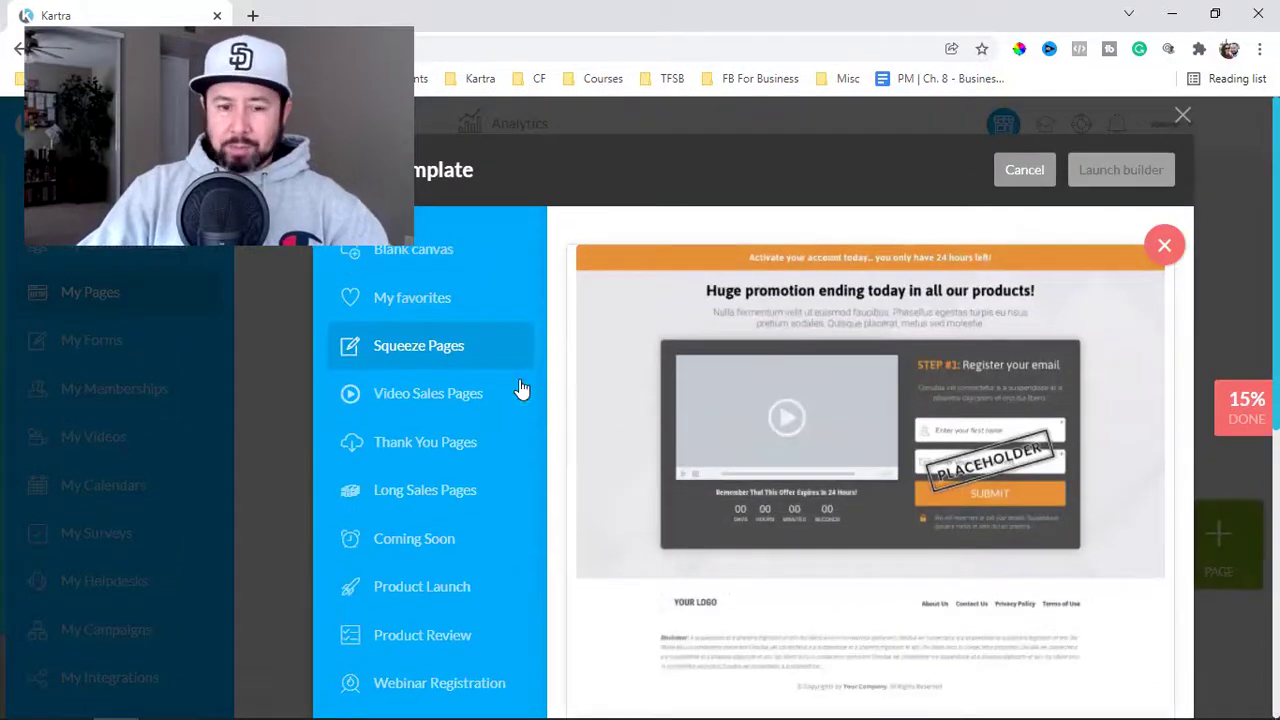
{"action": "left_click", "coordinate": [1164, 245]}
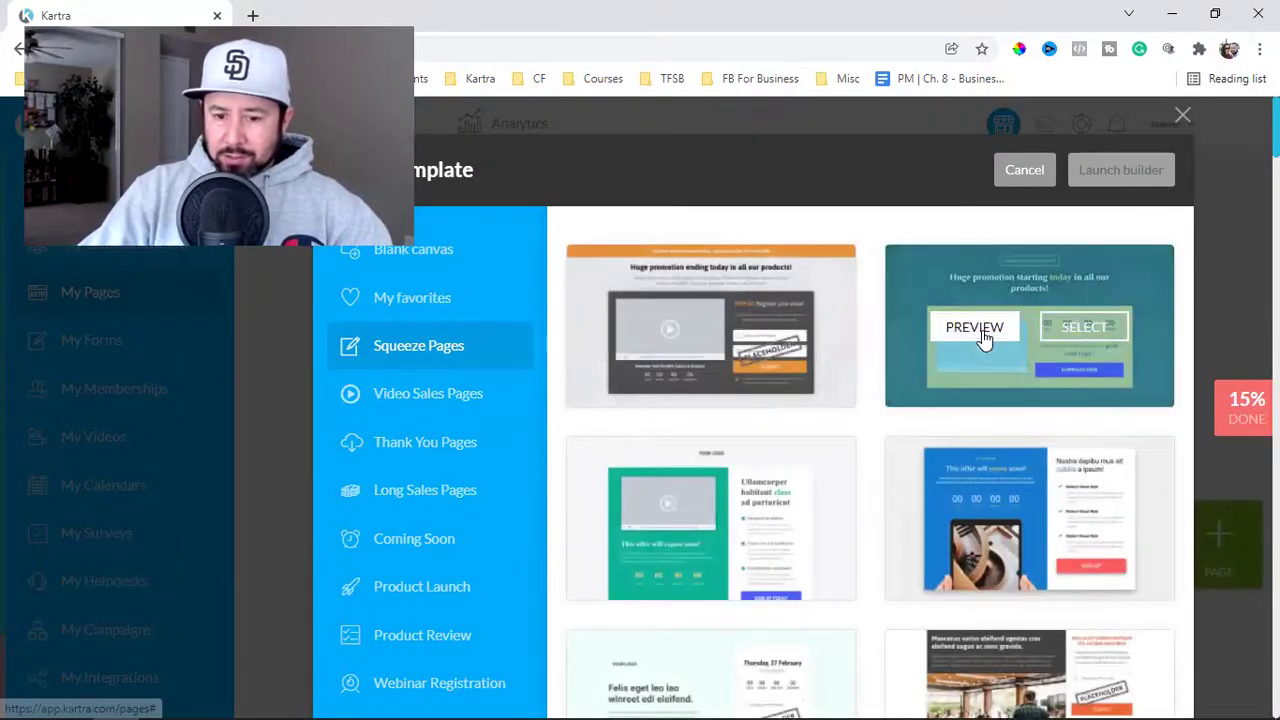
Step: Look through the Squeeze Pages templates for a suitable opt-in page design
{"action": "scroll", "coordinate": [1023, 409], "scroll_direction": "down", "scroll_amount": 1}
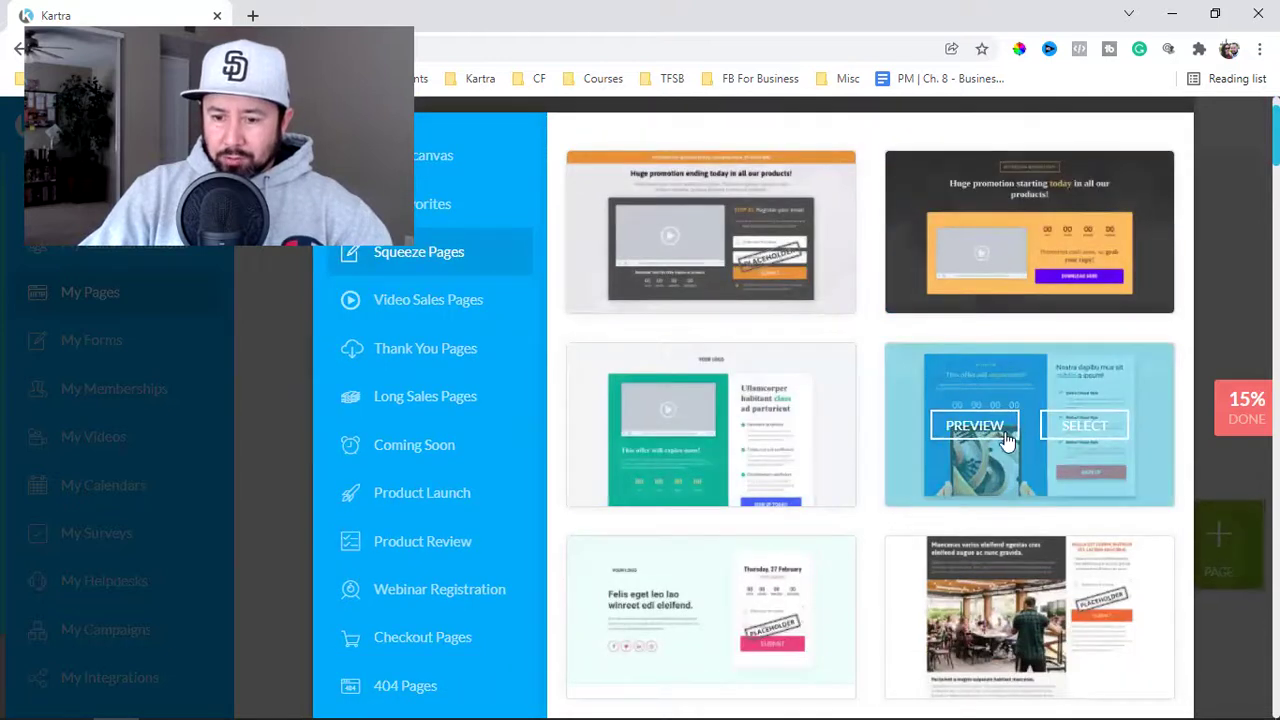
{"action": "scroll", "coordinate": [1031, 450], "scroll_direction": "down", "scroll_amount": 2}
{"action": "scroll", "coordinate": [1031, 450], "scroll_direction": "down", "scroll_amount": 1}
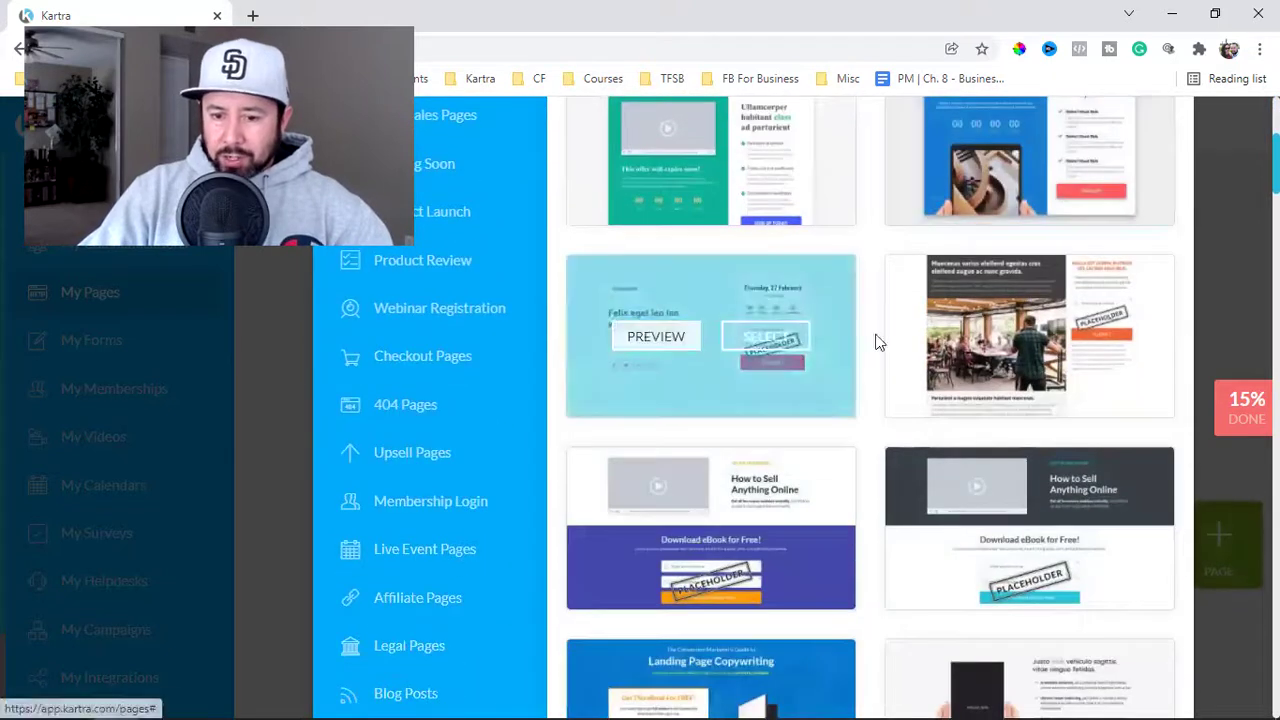
{"action": "scroll", "coordinate": [940, 445], "scroll_direction": "down", "scroll_amount": 1}
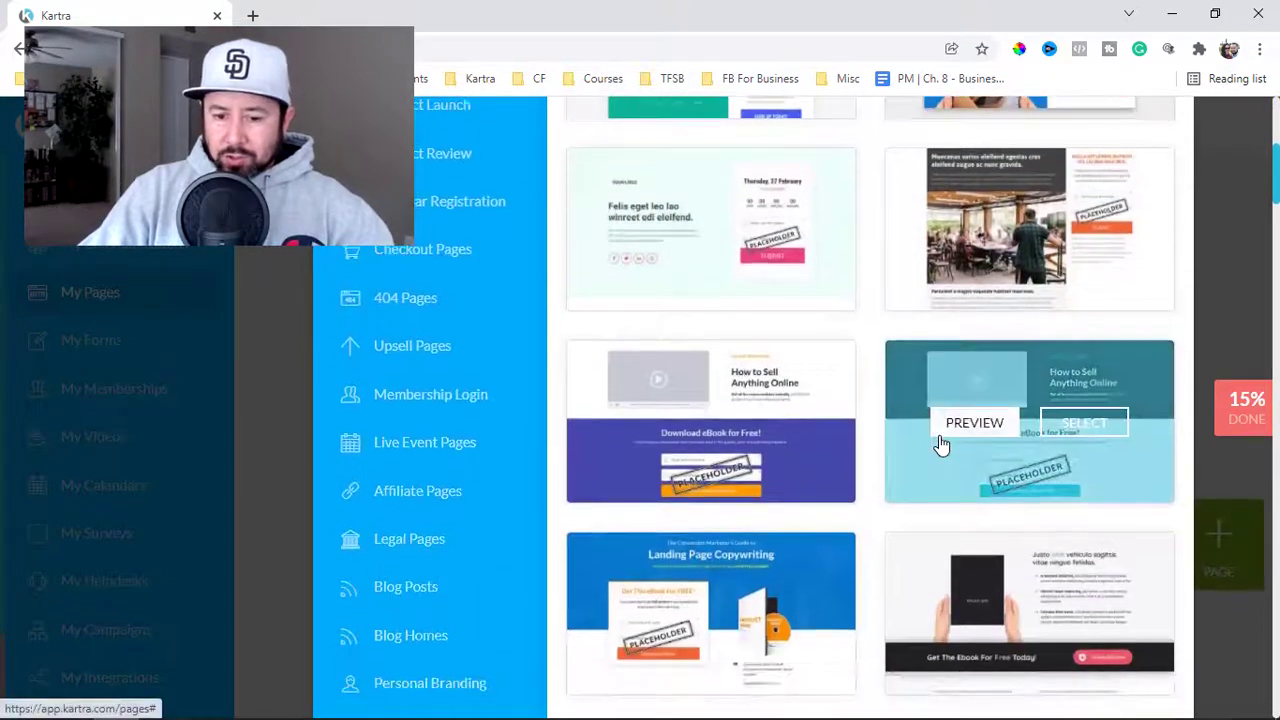
{"action": "scroll", "coordinate": [940, 445], "scroll_direction": "down", "scroll_amount": 2}
{"action": "scroll", "coordinate": [940, 445], "scroll_direction": "down", "scroll_amount": 1}
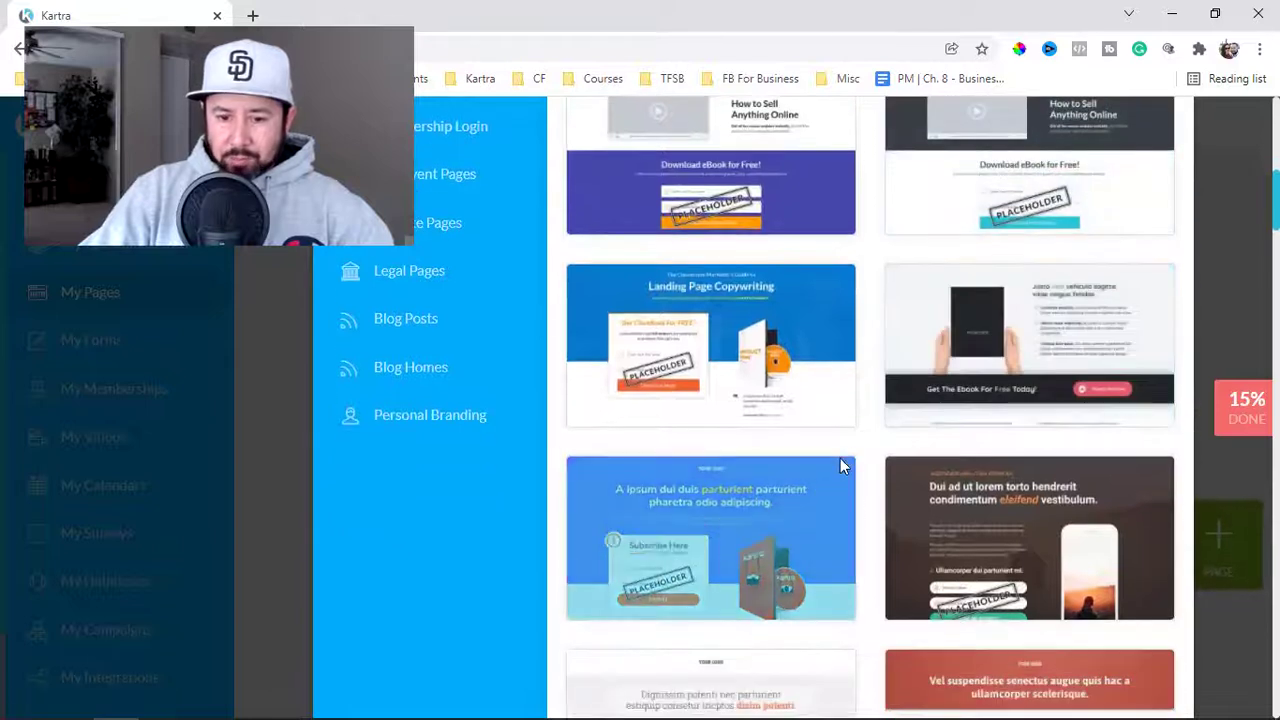
{"action": "scroll", "coordinate": [857, 503], "scroll_direction": "down", "scroll_amount": 5}
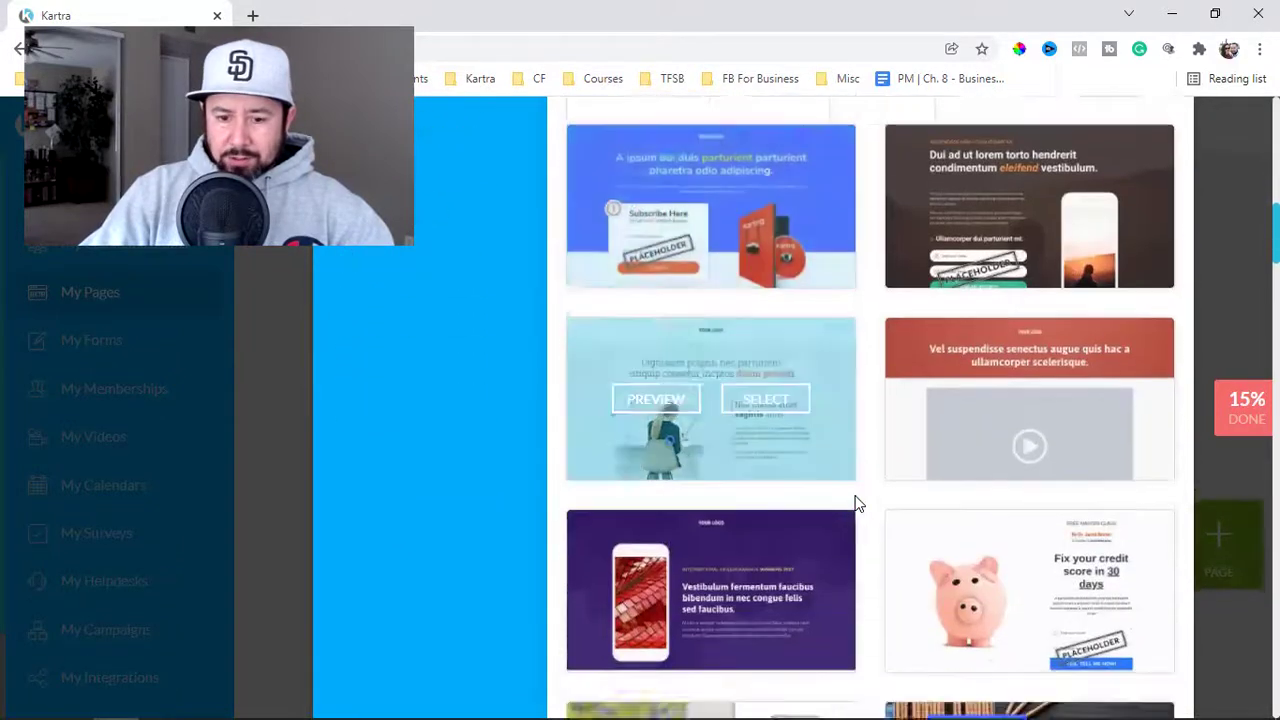
{"action": "scroll", "coordinate": [857, 503], "scroll_direction": "down", "scroll_amount": 6}
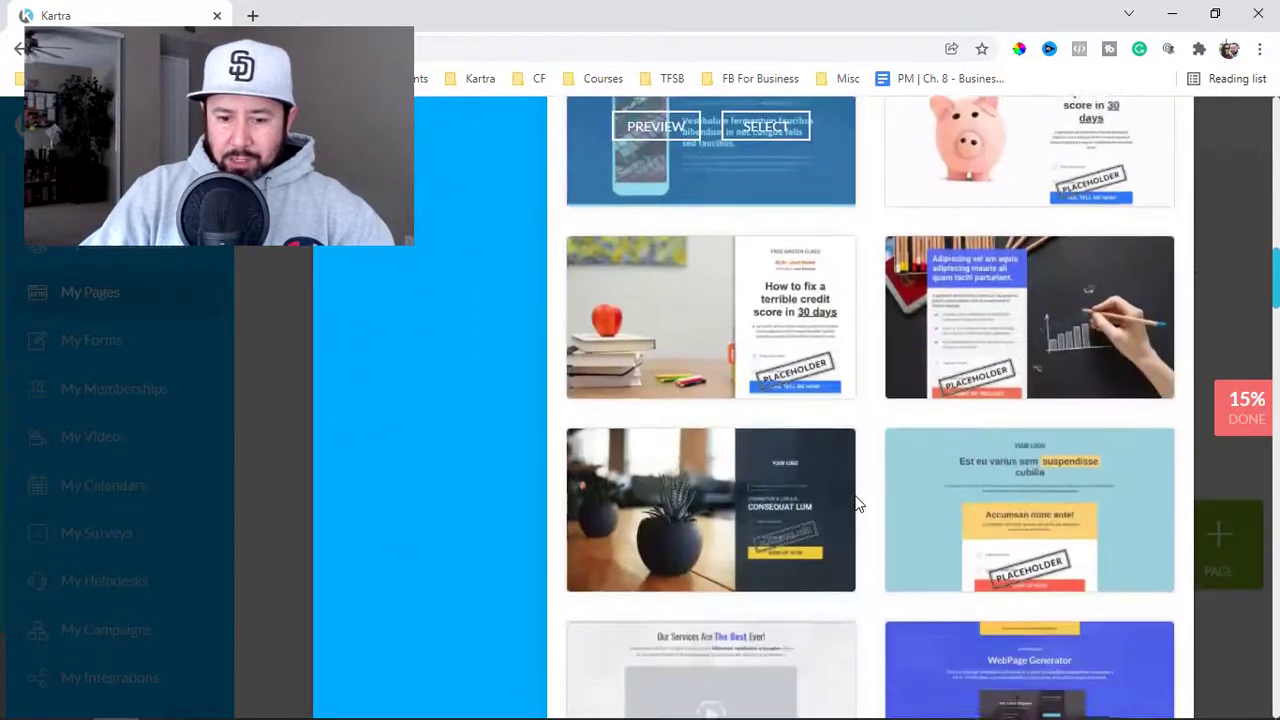
{"action": "scroll", "coordinate": [857, 503], "scroll_direction": "down", "scroll_amount": 5}
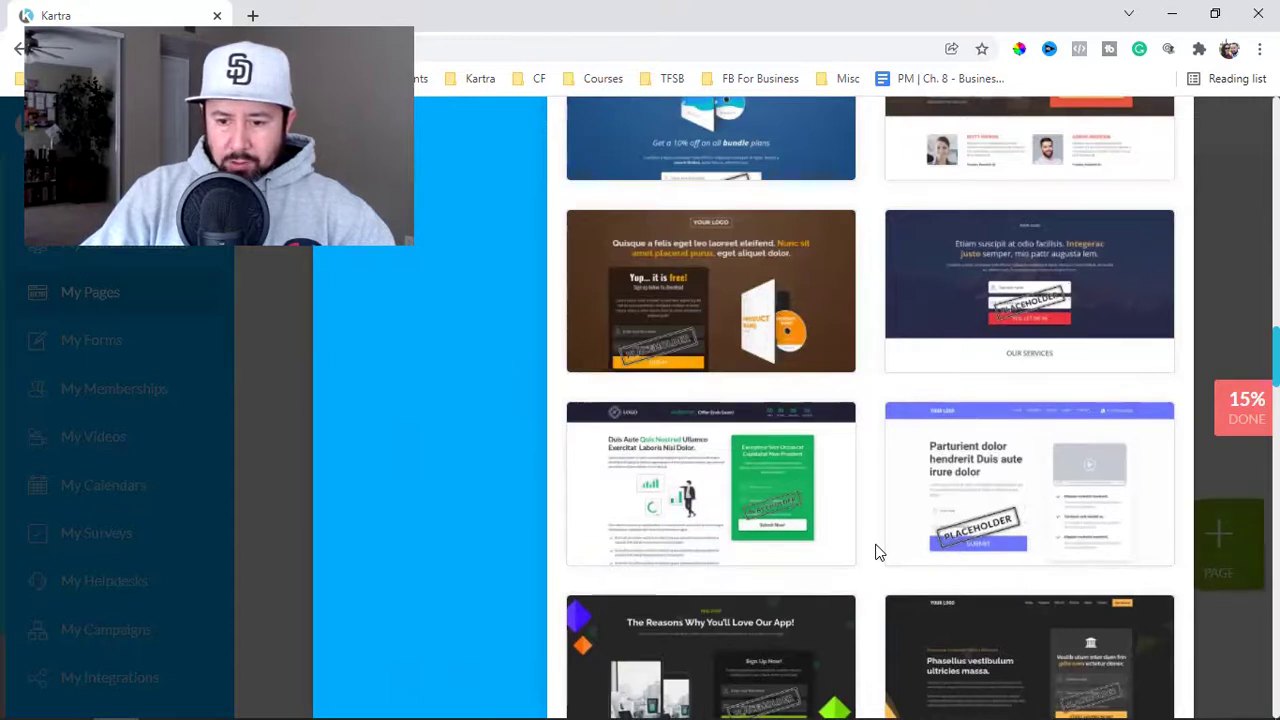
{"action": "scroll", "coordinate": [876, 551], "scroll_direction": "down", "scroll_amount": 4}
{"action": "scroll", "coordinate": [876, 551], "scroll_direction": "down", "scroll_amount": 7}
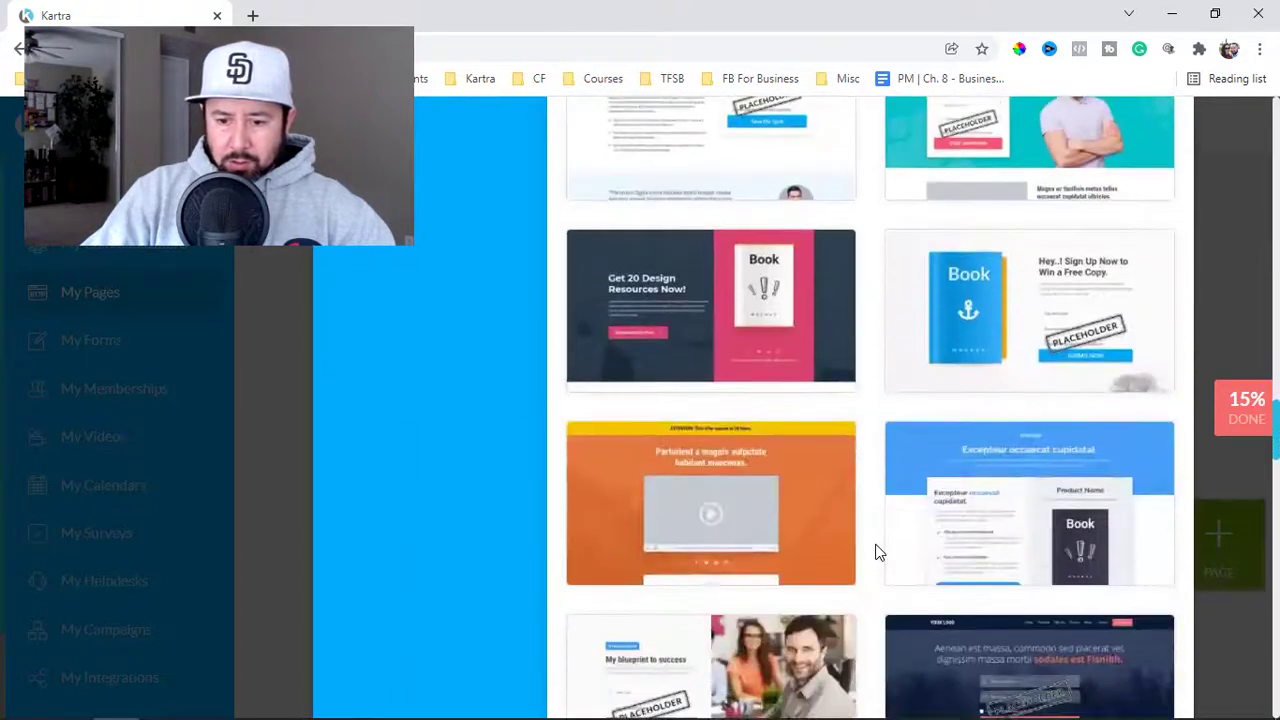
{"action": "scroll", "coordinate": [876, 551], "scroll_direction": "up", "scroll_amount": 8}
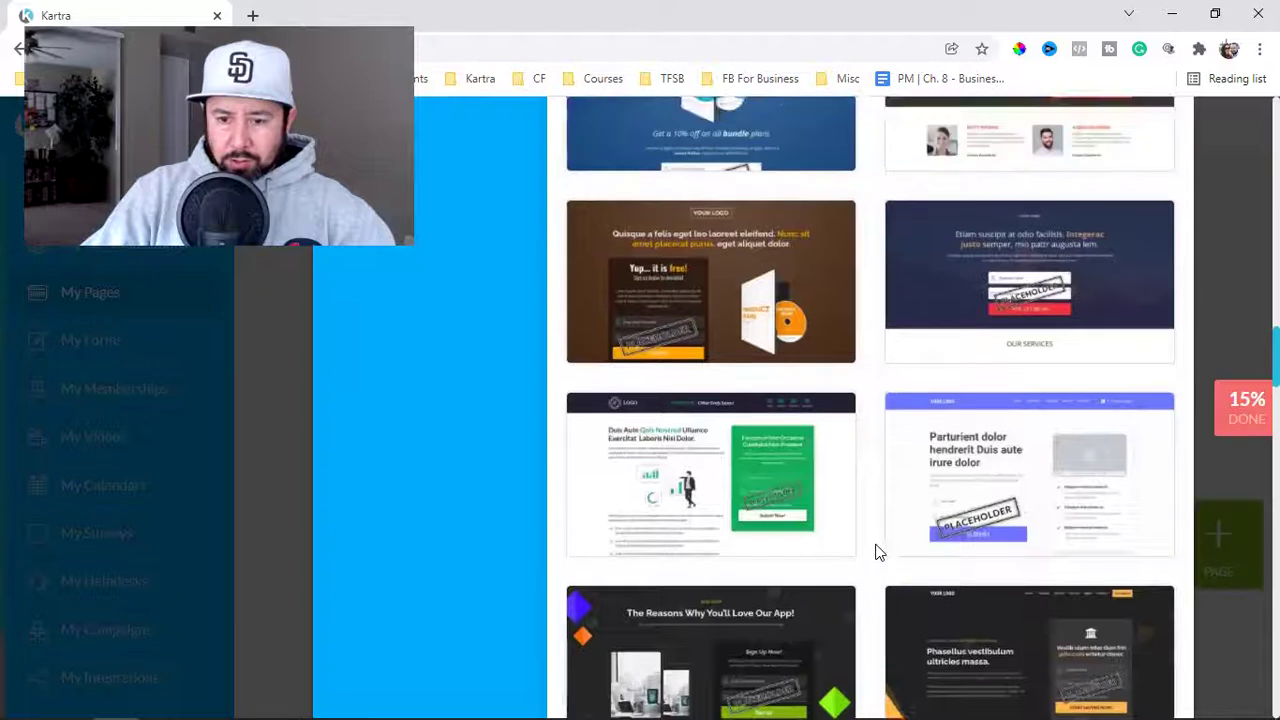
{"action": "scroll", "coordinate": [876, 551], "scroll_direction": "down", "scroll_amount": 1}
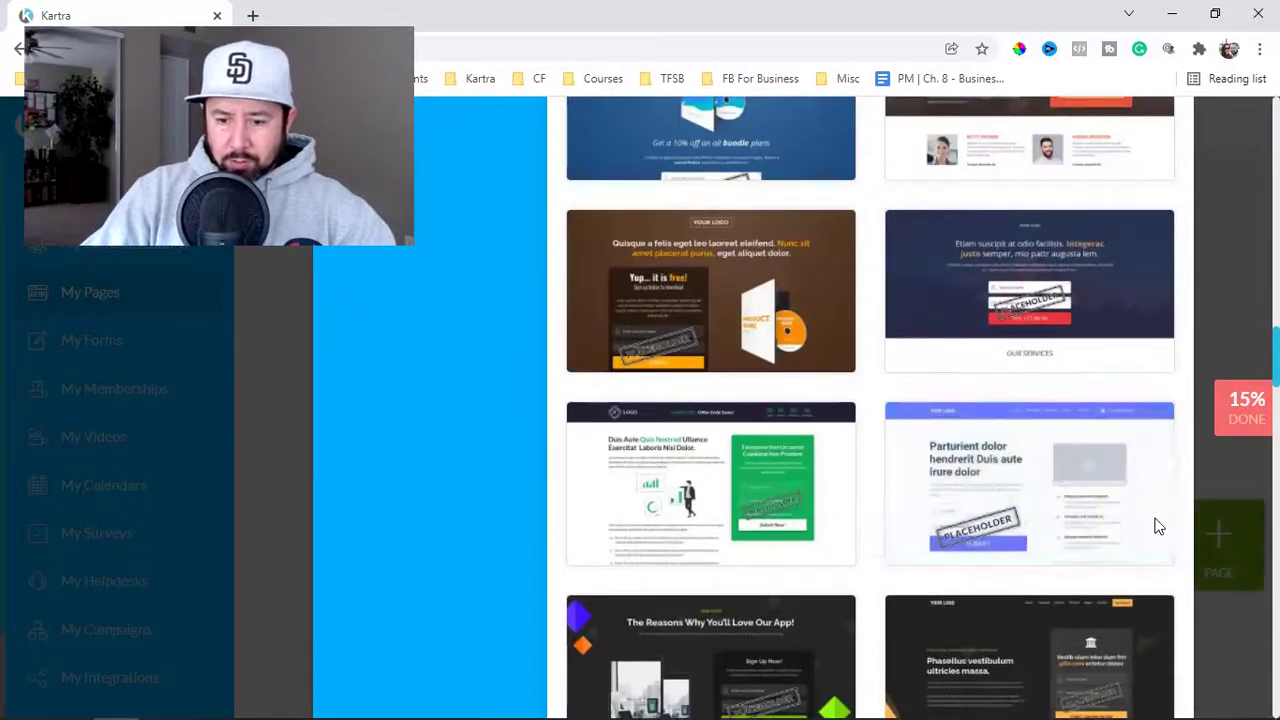
Step: Select the "Parturient dolor hendrerit Duis aute irure dolor" squeeze page template and launch the builder with it
{"action": "mouse_move", "coordinate": [1090, 495]}
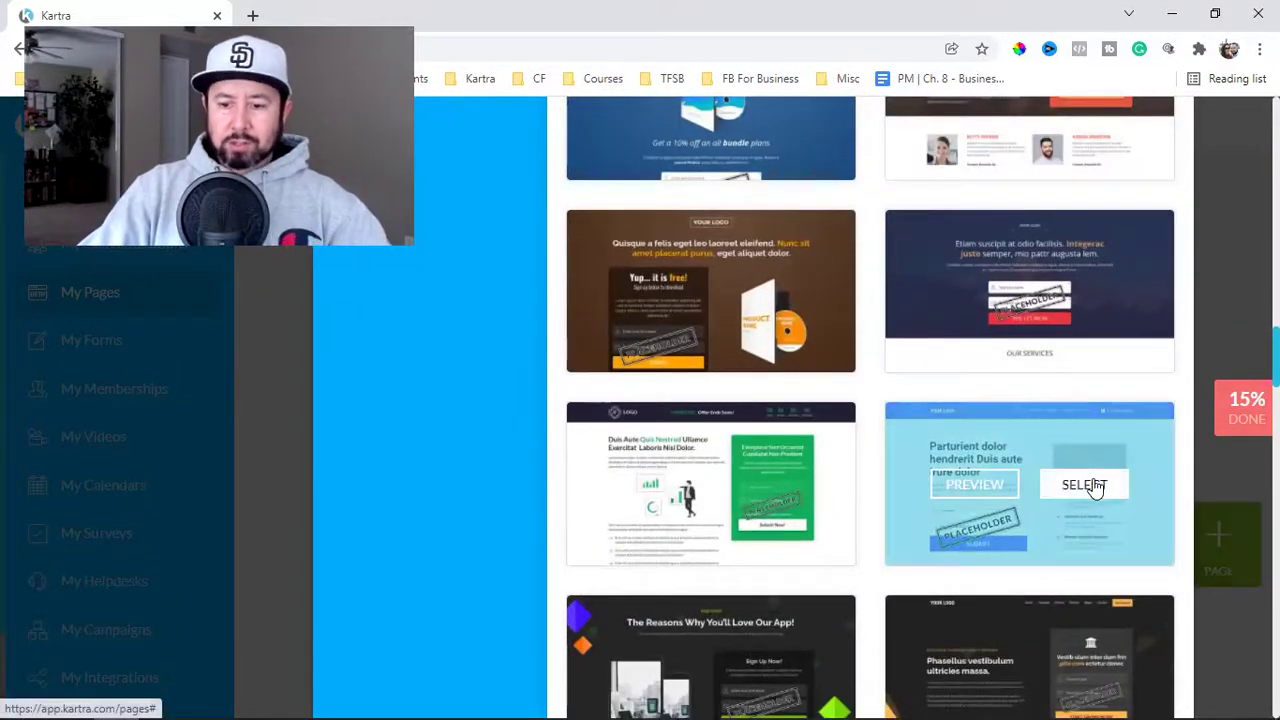
{"action": "scroll", "coordinate": [1097, 487], "scroll_direction": "up", "scroll_amount": 15}
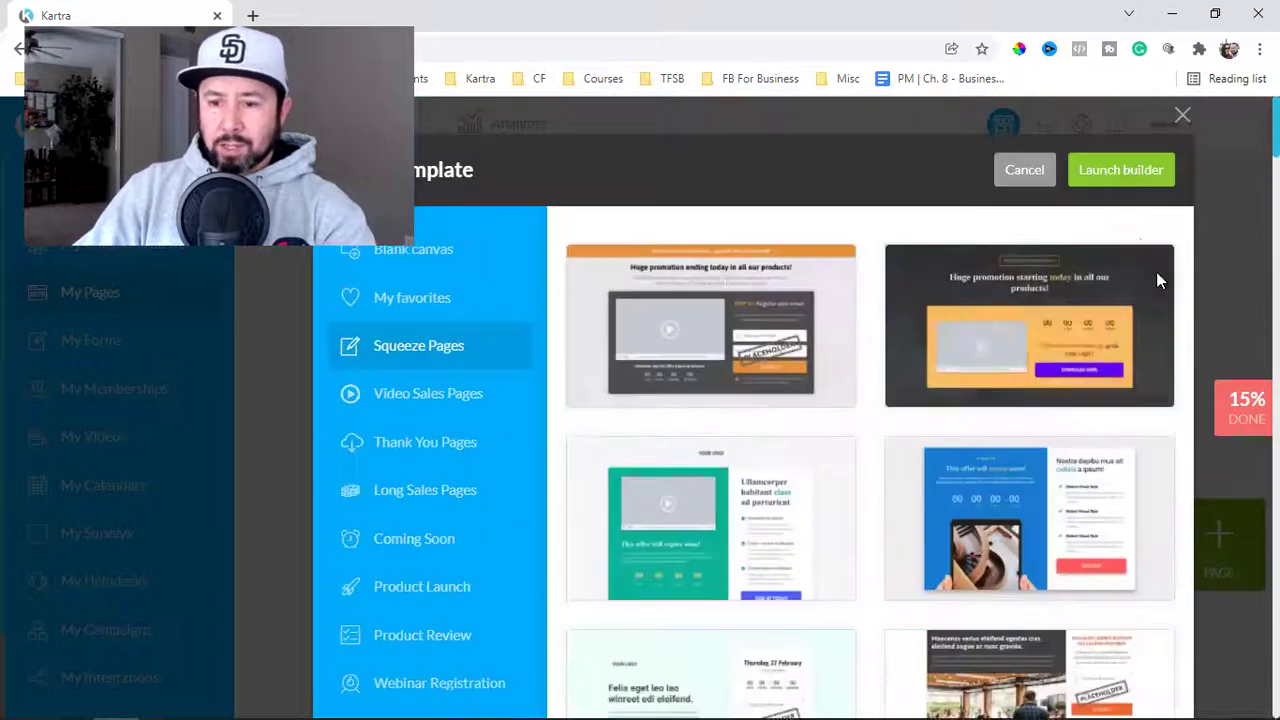
{"action": "left_click", "coordinate": [1120, 170]}
Step: Name the new page "Client Opt-In", assign no particular category and no particular site, and create it
{"action": "left_click", "coordinate": [654, 281]}
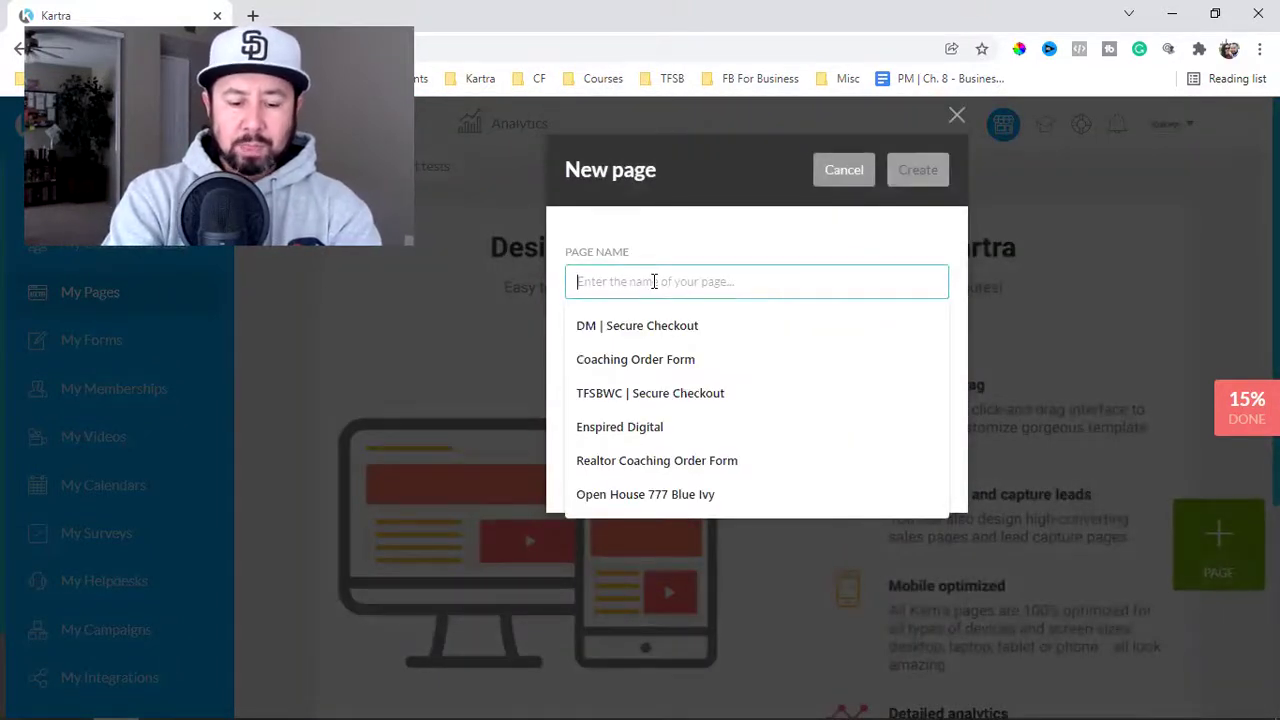
{"action": "type", "text": "Client Op"}
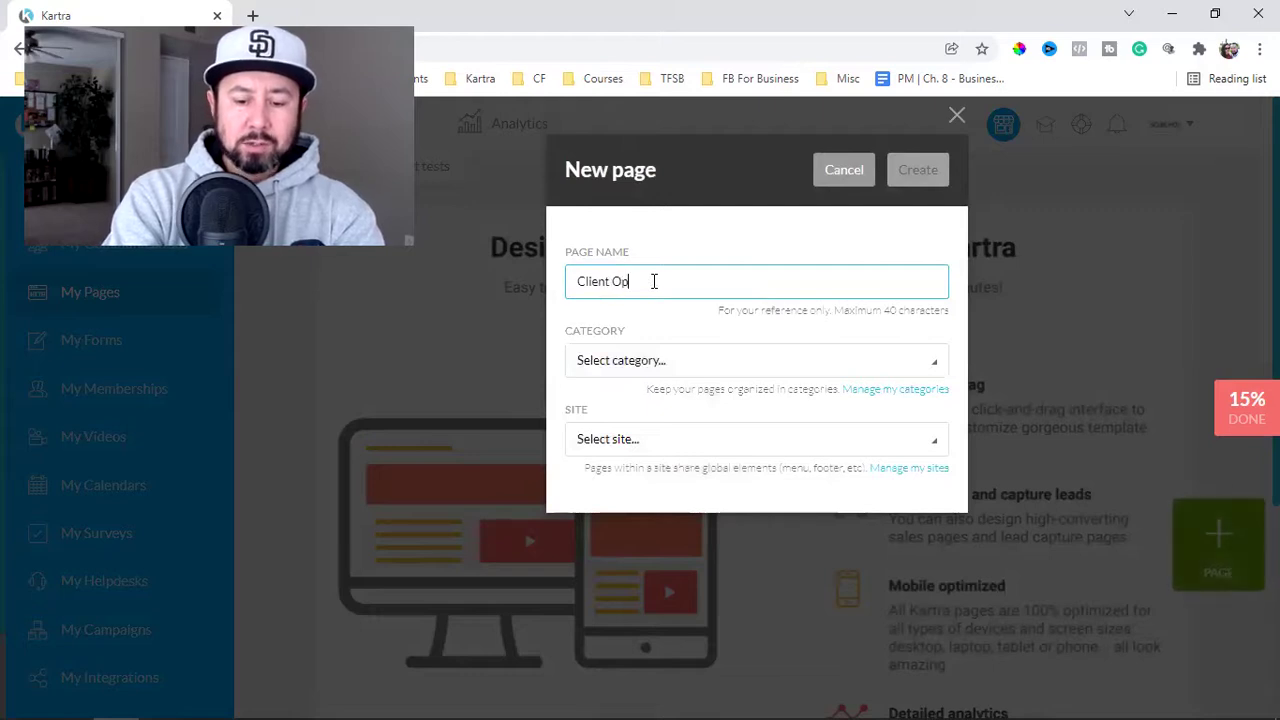
{"action": "type", "text": "t-In"}
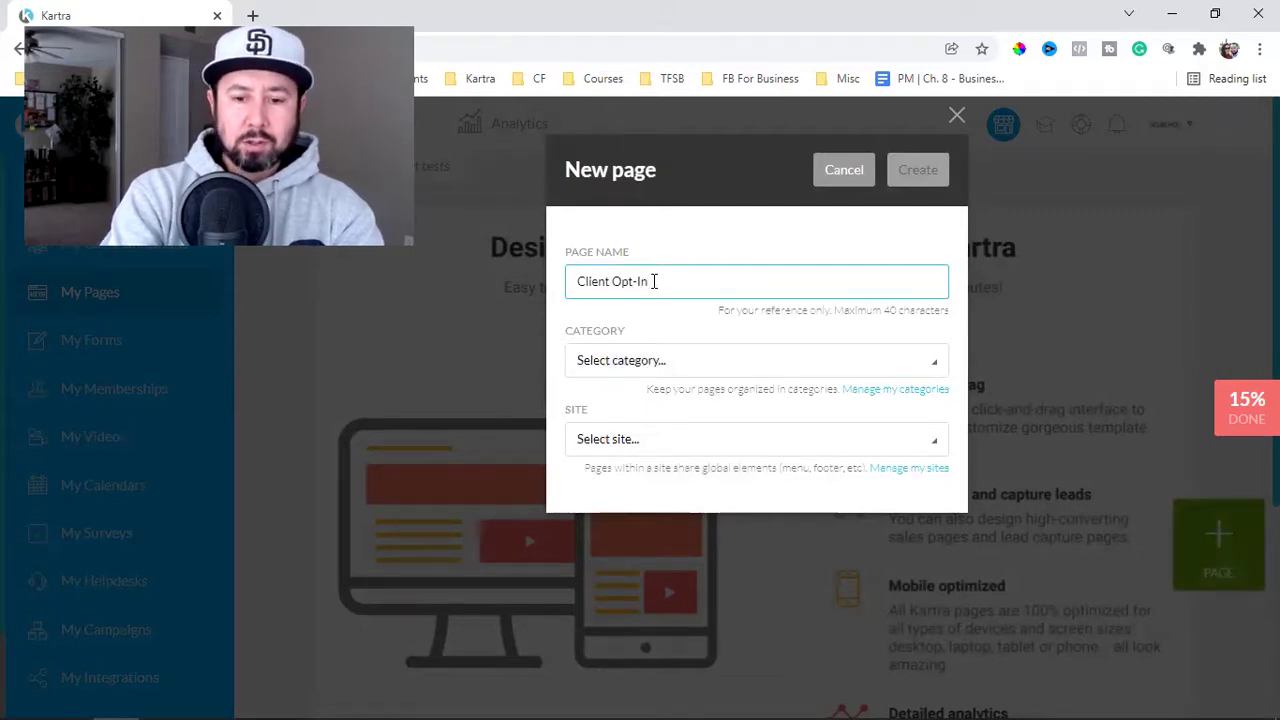
{"action": "left_click", "coordinate": [704, 358]}
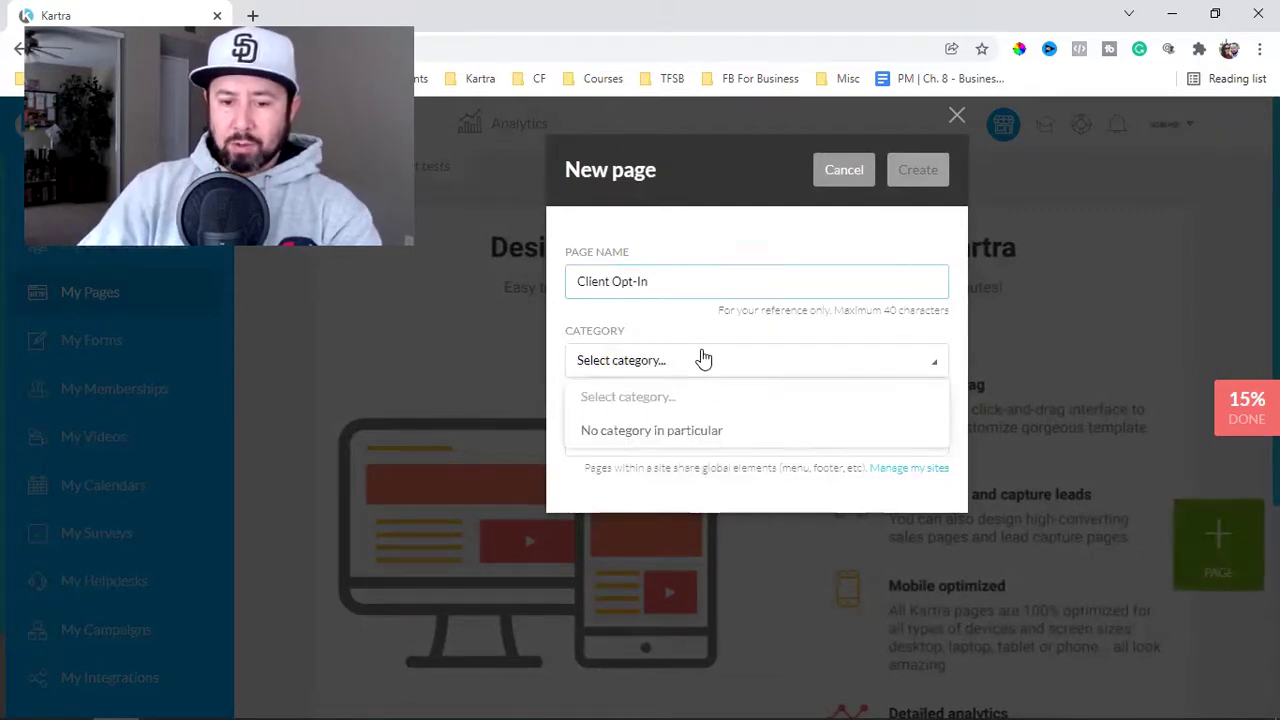
{"action": "left_click", "coordinate": [663, 432]}
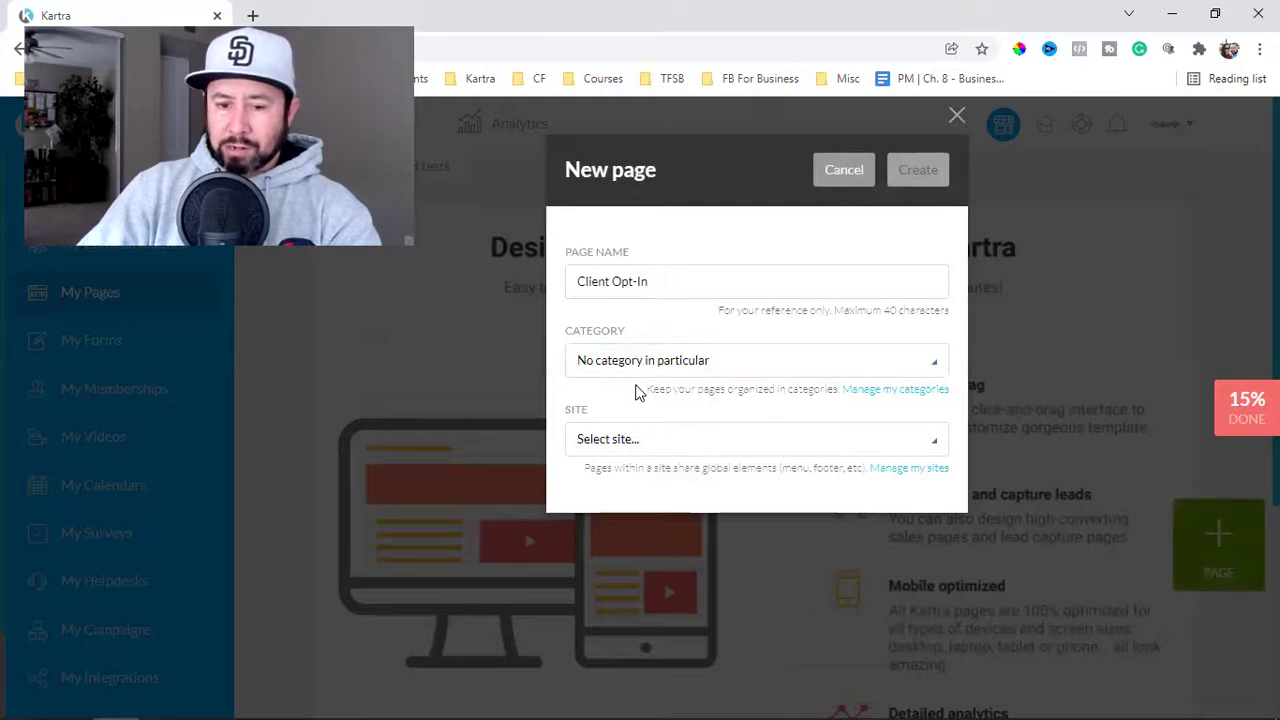
{"action": "left_click", "coordinate": [651, 448]}
{"action": "left_click", "coordinate": [651, 511]}
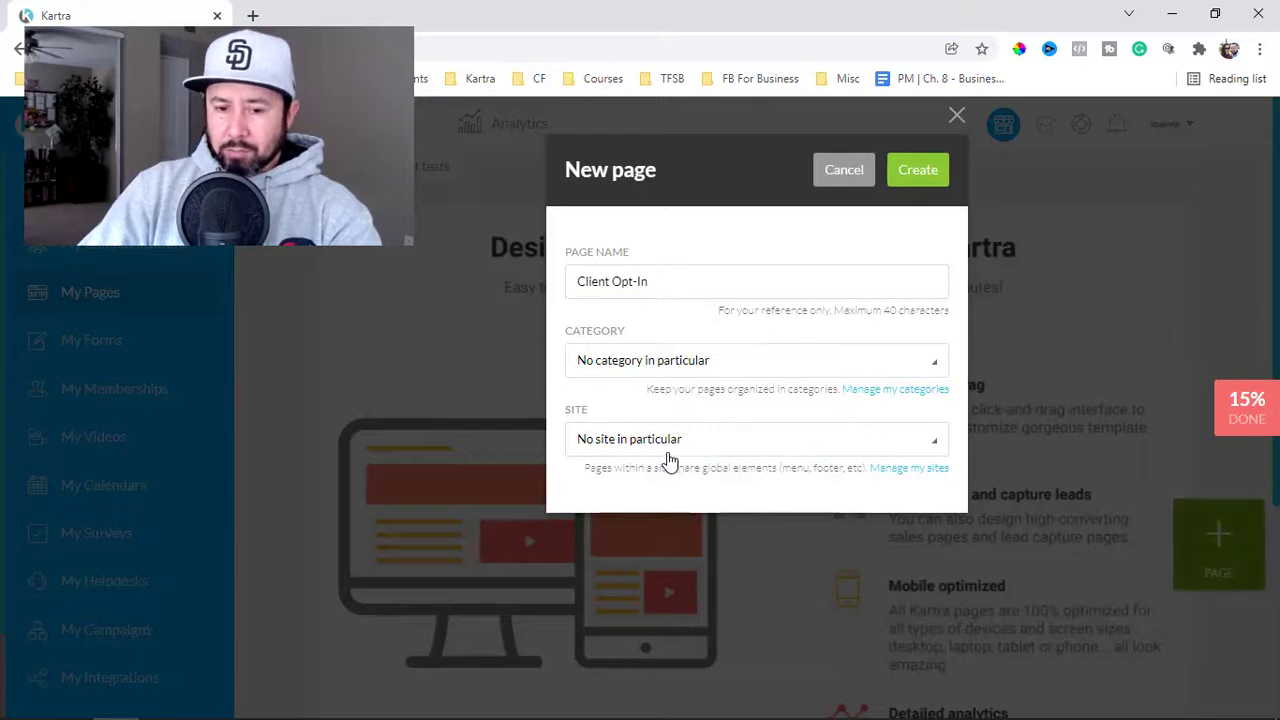
{"action": "triple_click", "coordinate": [620, 284]}
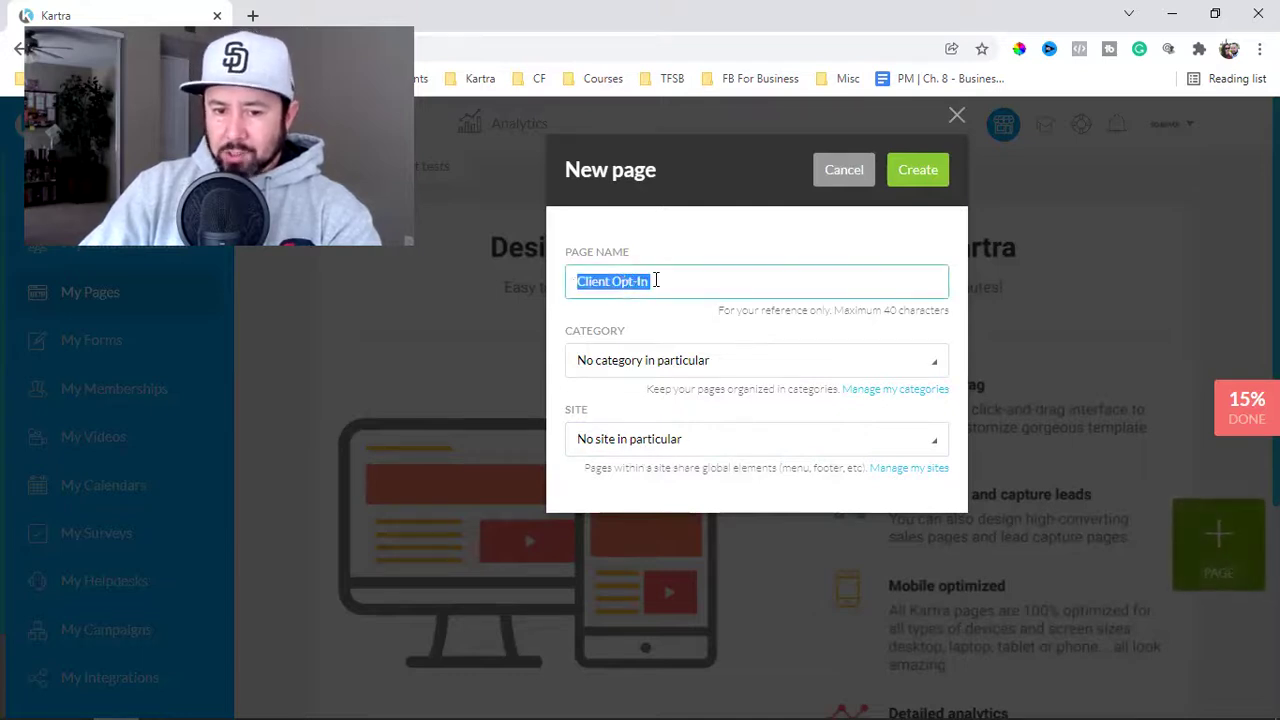
{"action": "left_click_drag", "start_coordinate": [671, 280], "coordinate": [510, 295]}
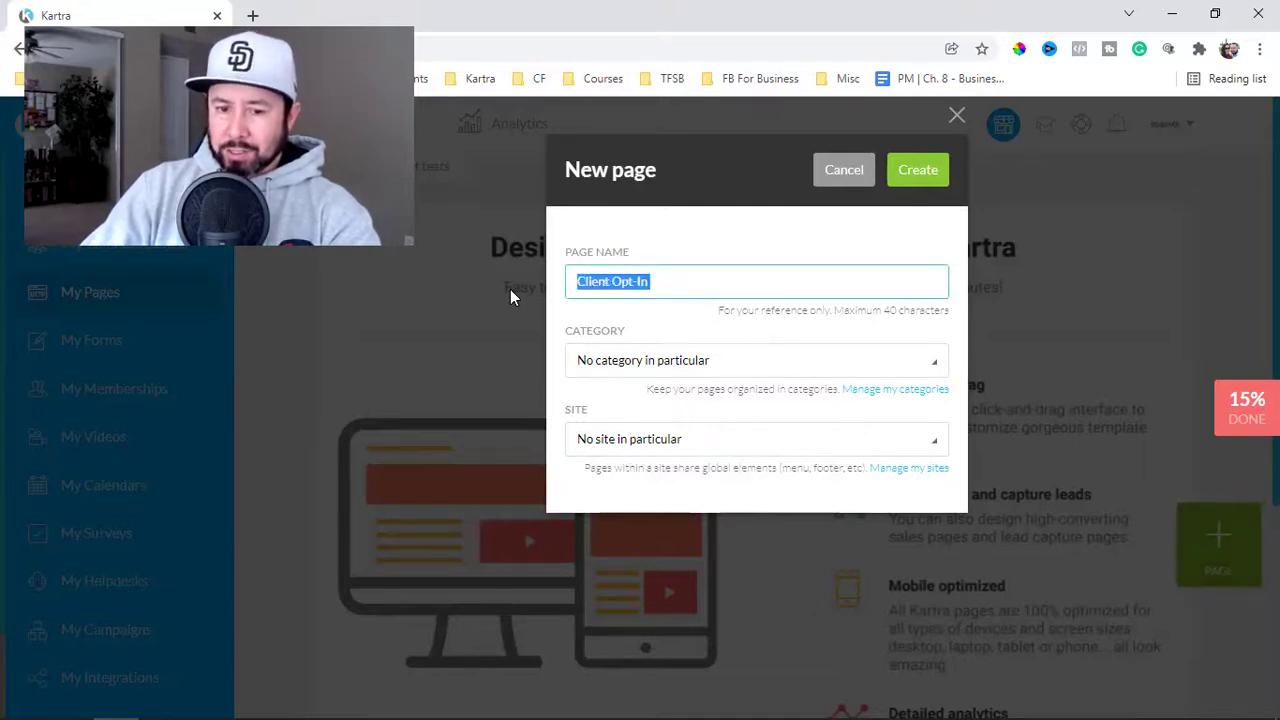
{"action": "left_click", "coordinate": [592, 286]}
{"action": "left_click", "coordinate": [914, 182]}
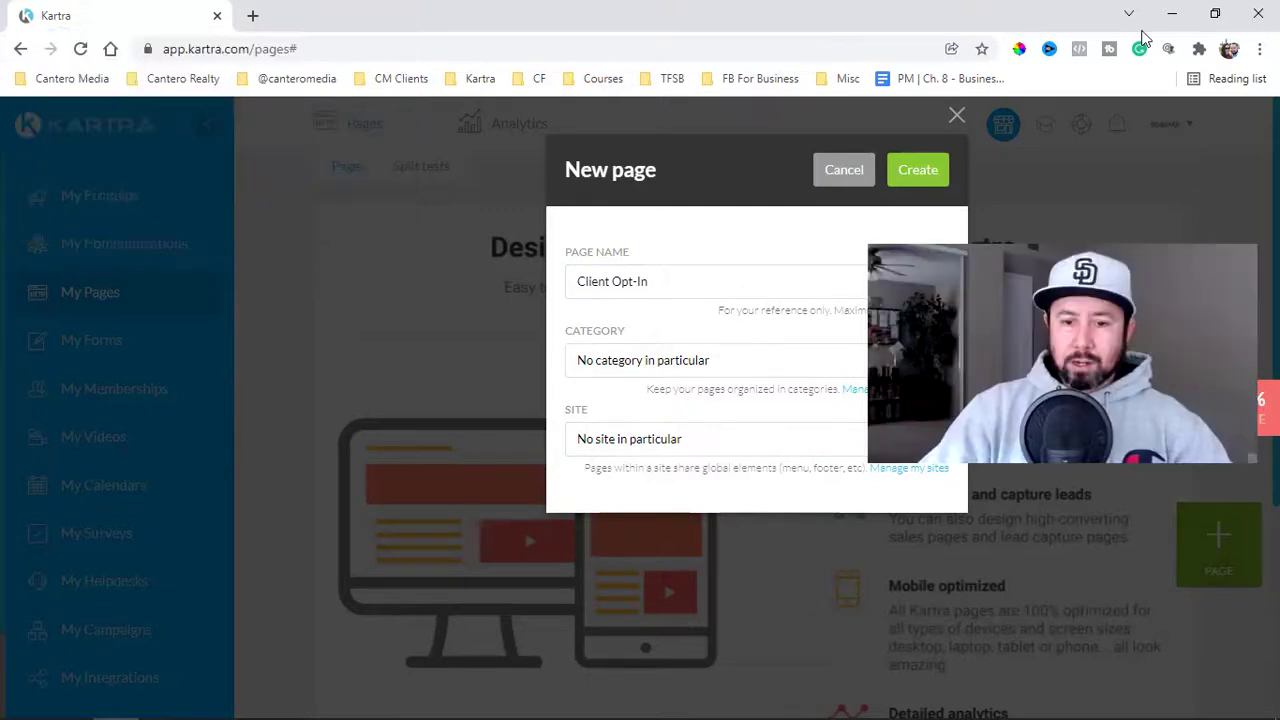
{"action": "left_click", "coordinate": [918, 172]}
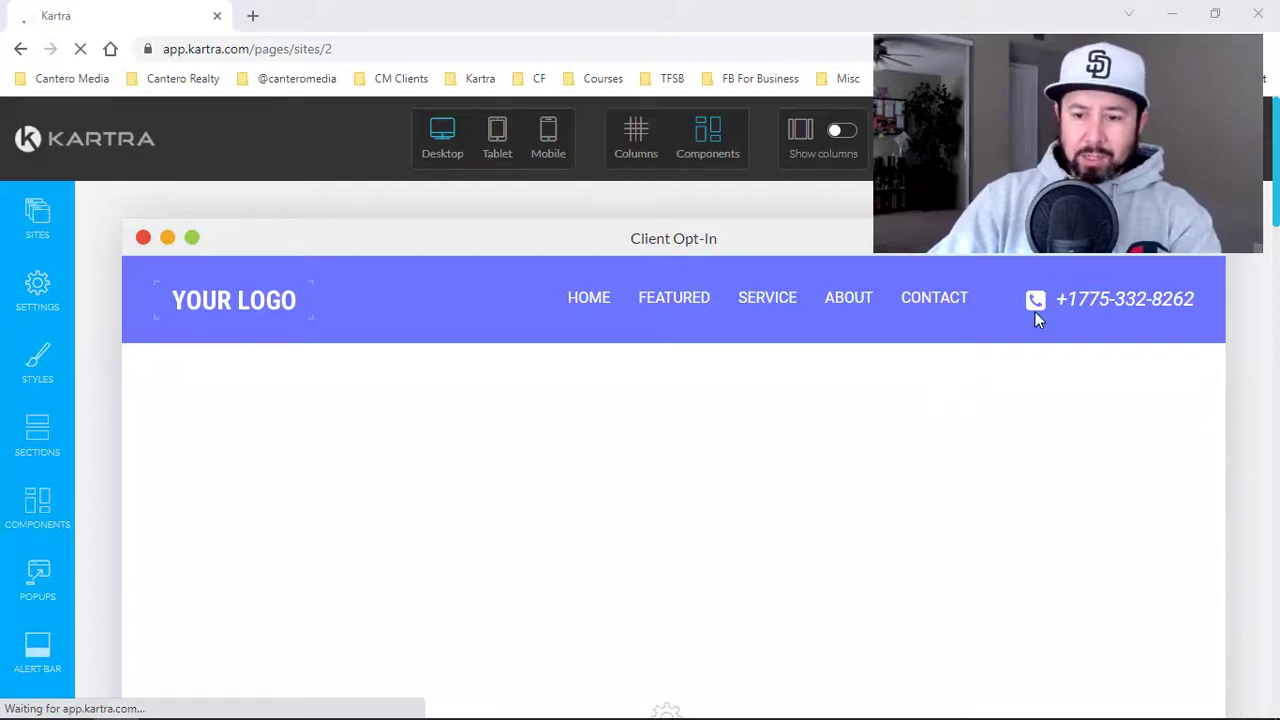
Step: Open the configuration of the HOME navigation item and review its style, text, icon and link options
{"action": "left_click", "coordinate": [687, 295]}
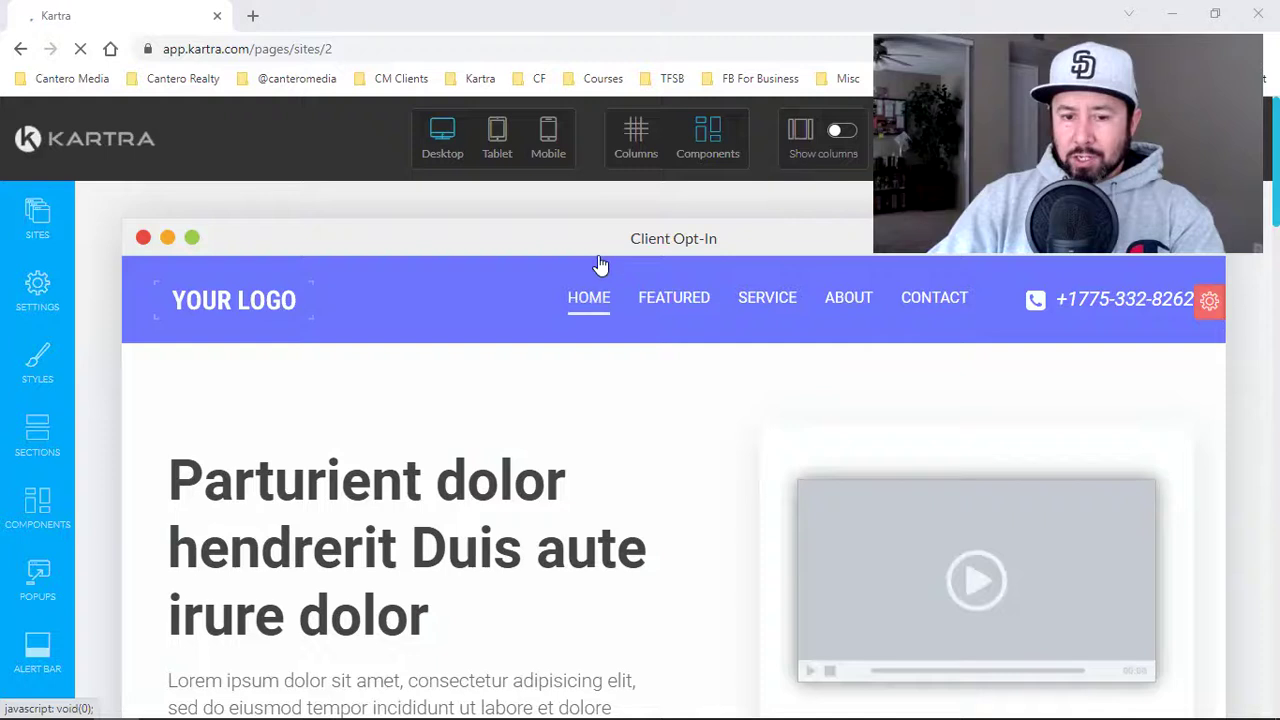
{"action": "left_click", "coordinate": [505, 302]}
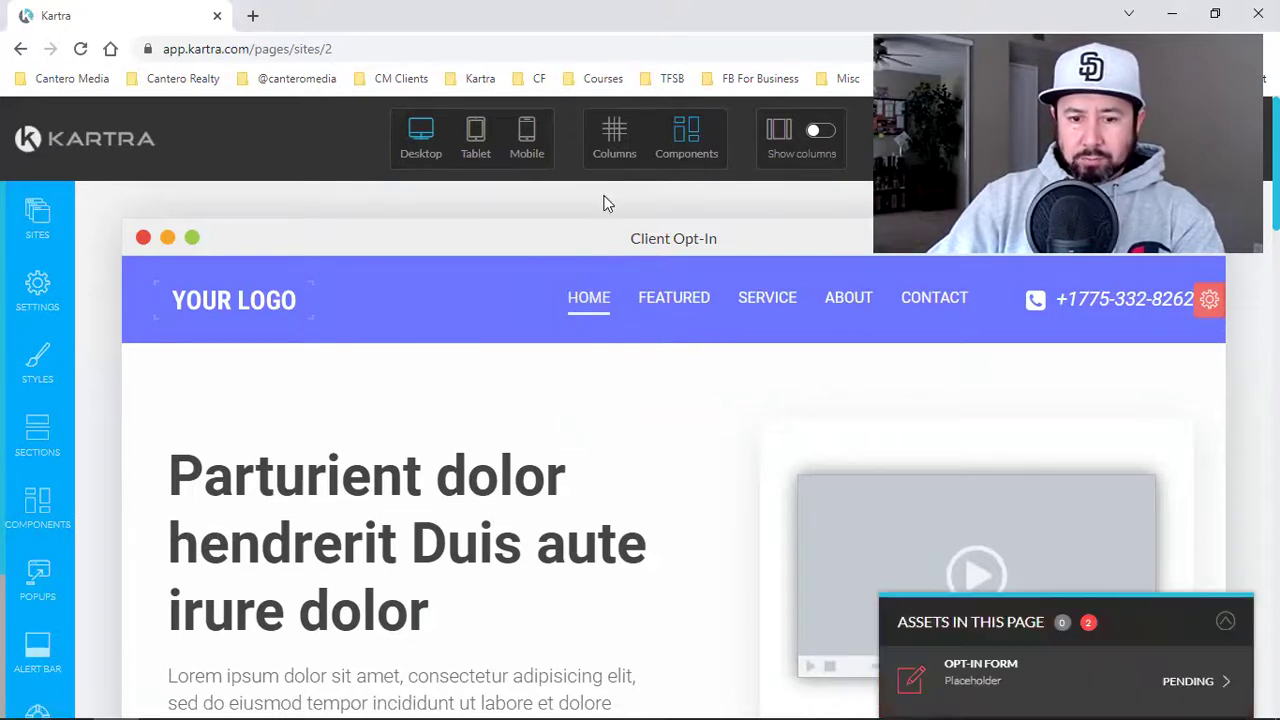
{"action": "mouse_move", "coordinate": [595, 310]}
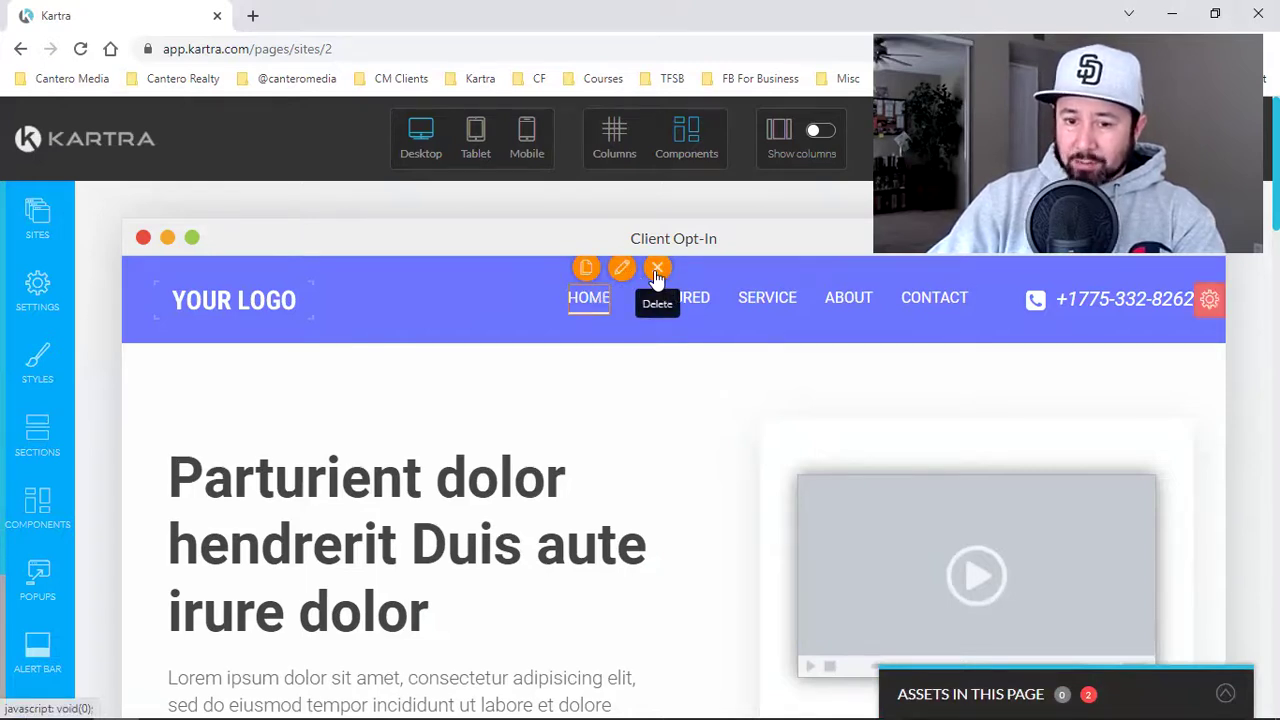
{"action": "left_click", "coordinate": [622, 272]}
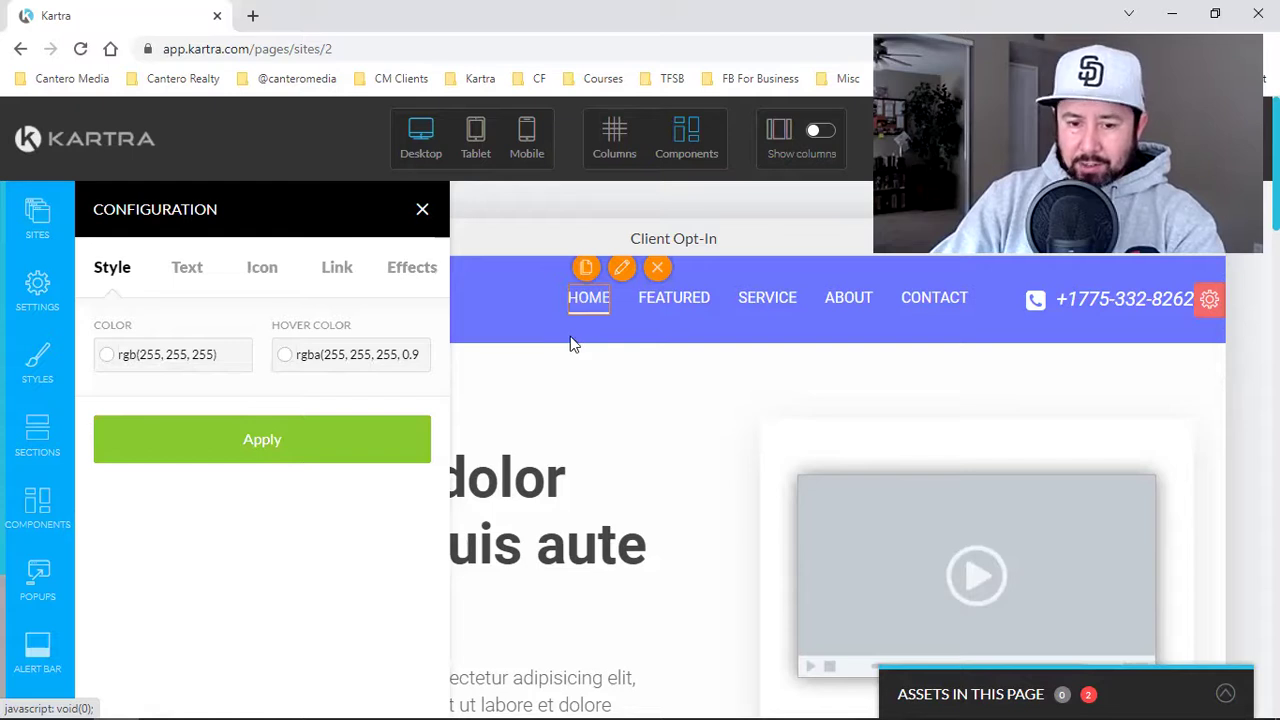
{"action": "mouse_move", "coordinate": [655, 320]}
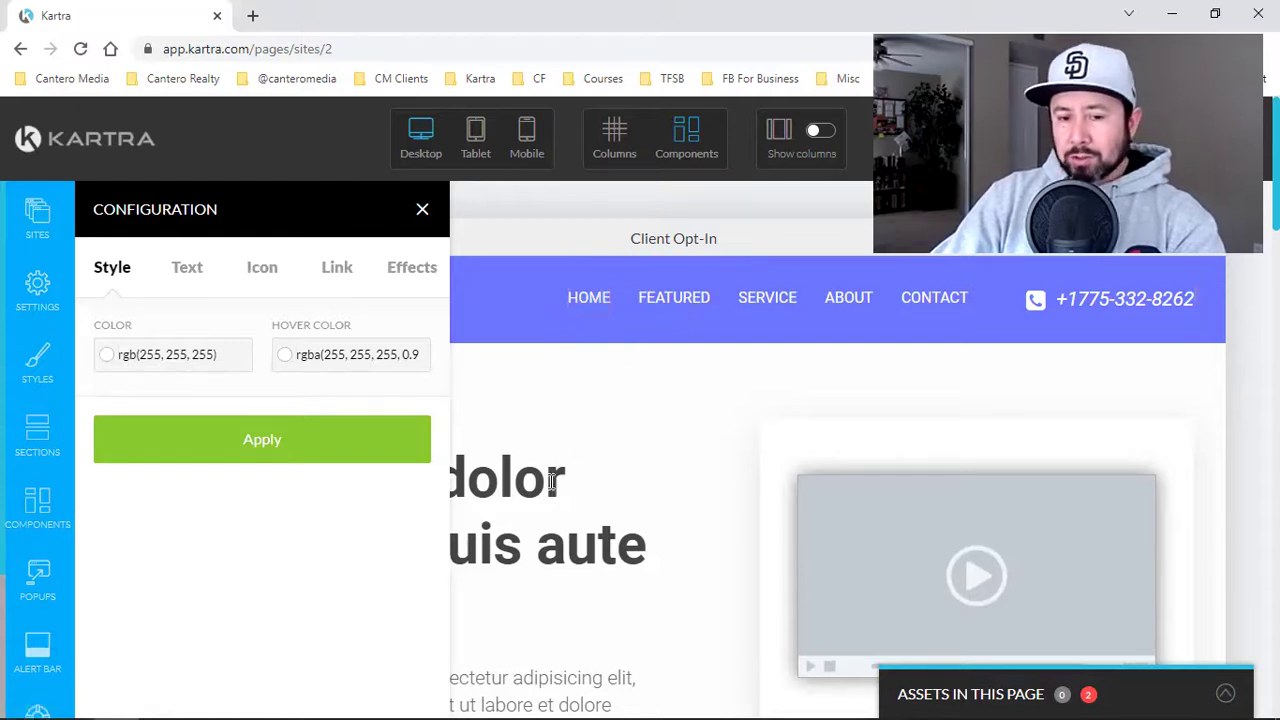
{"action": "mouse_move", "coordinate": [540, 481]}
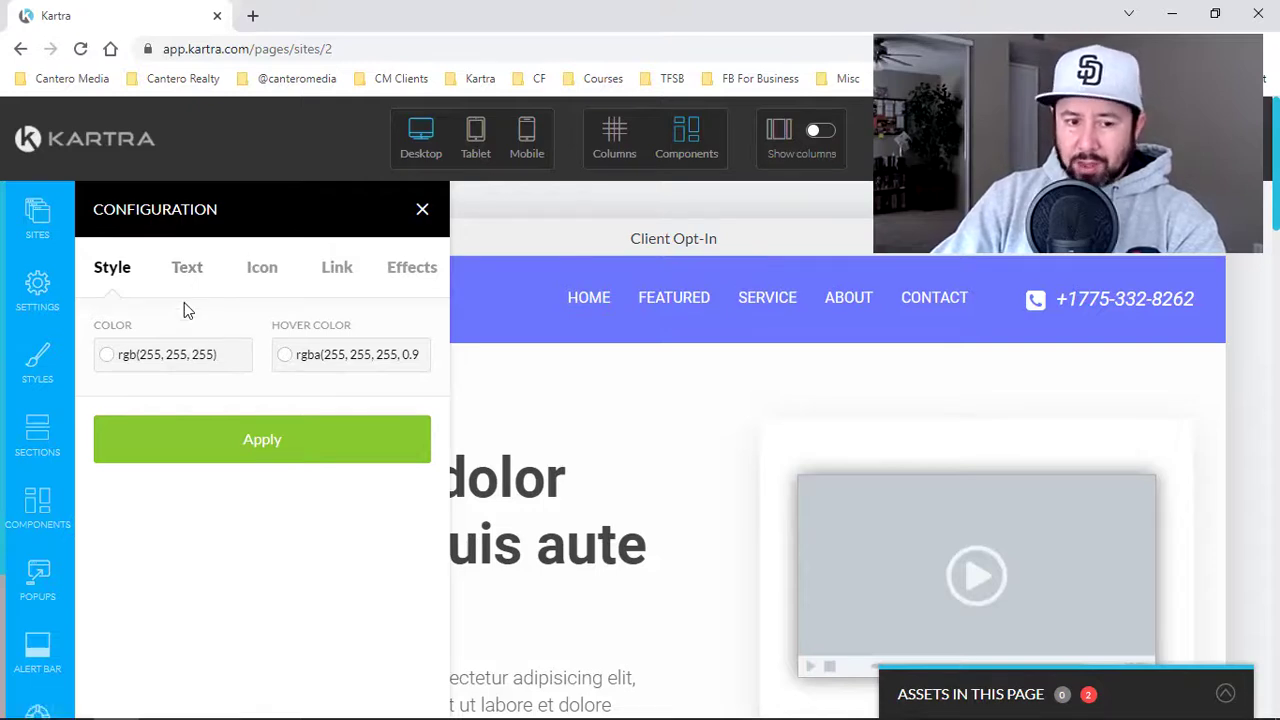
{"action": "left_click", "coordinate": [190, 270]}
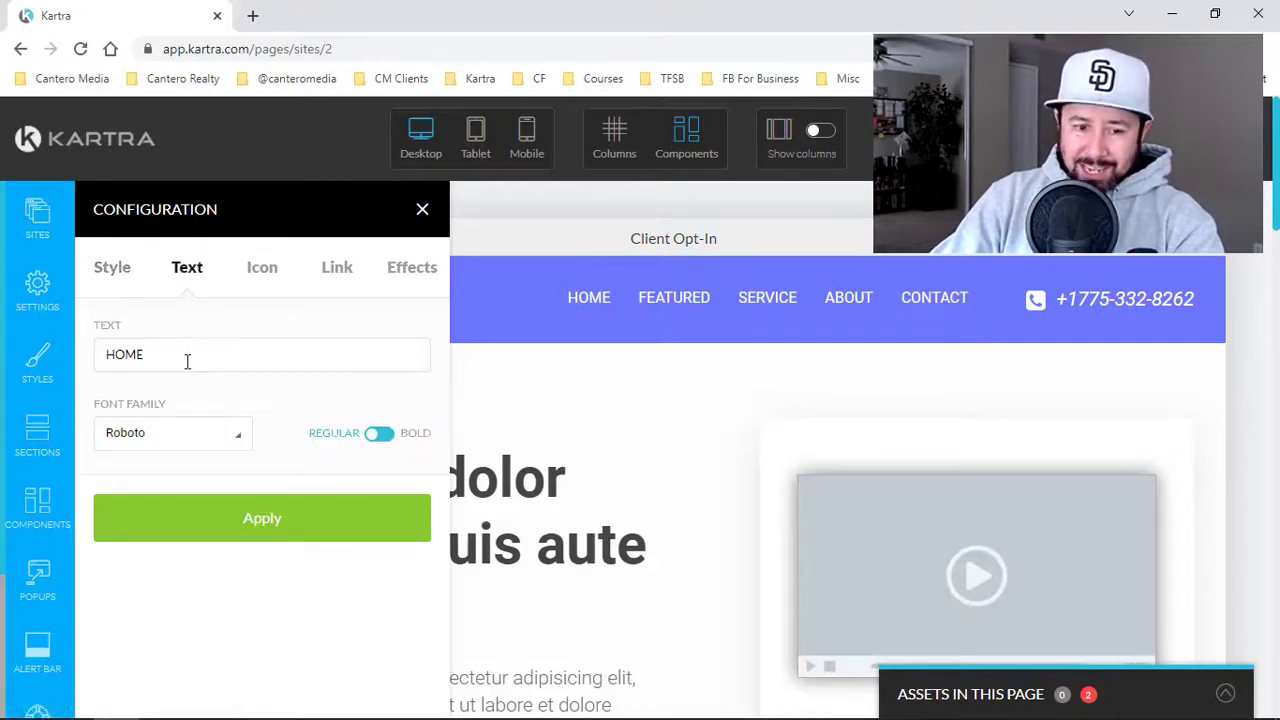
{"action": "left_click", "coordinate": [263, 272]}
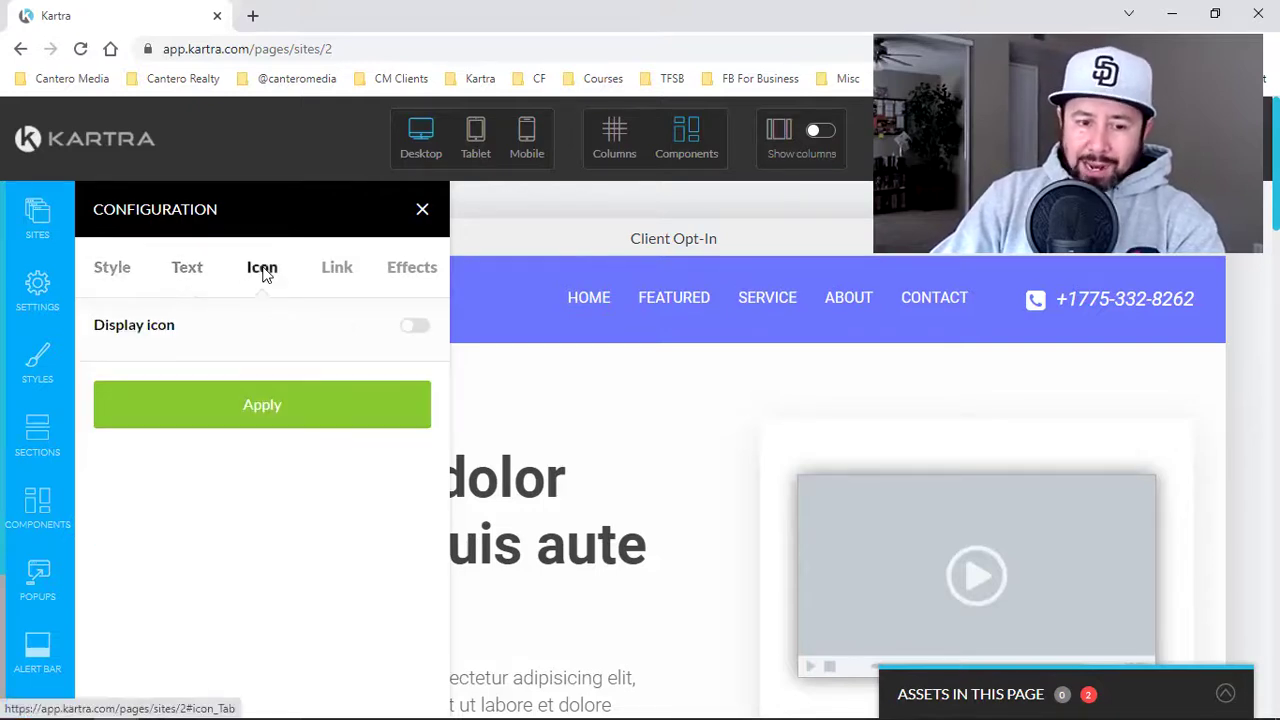
{"action": "left_click", "coordinate": [330, 272]}
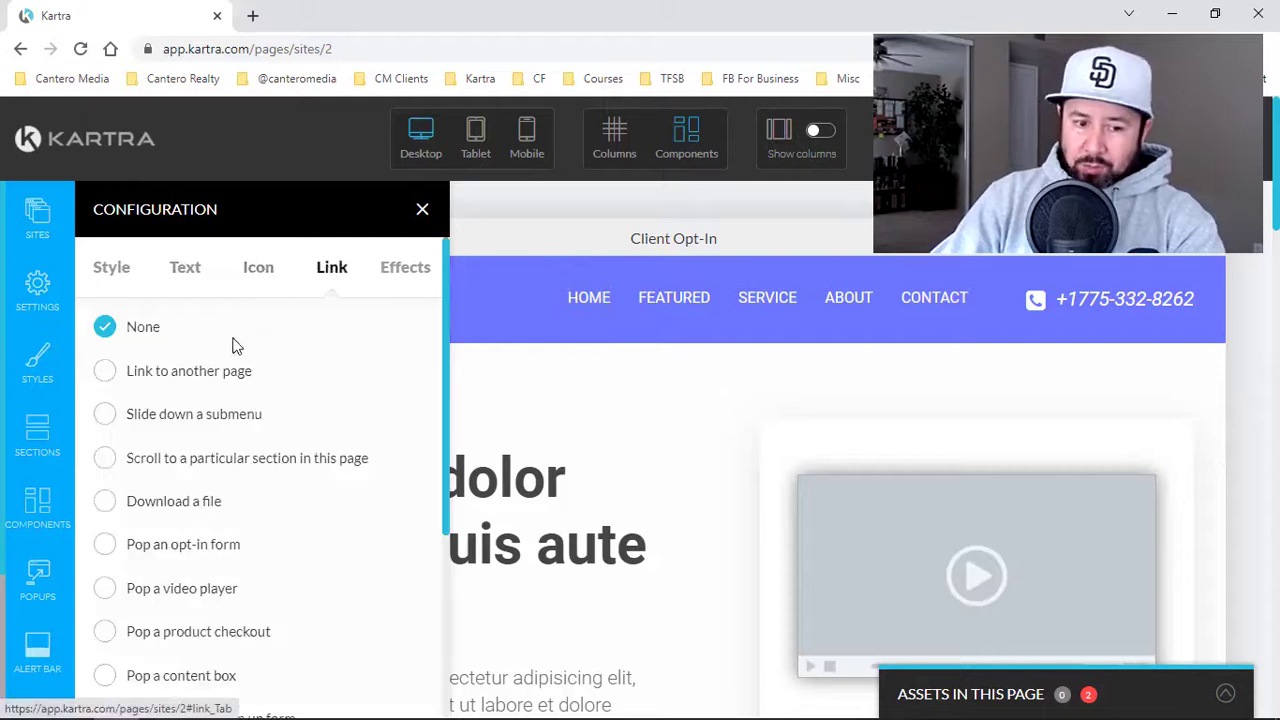
{"action": "left_click", "coordinate": [106, 372]}
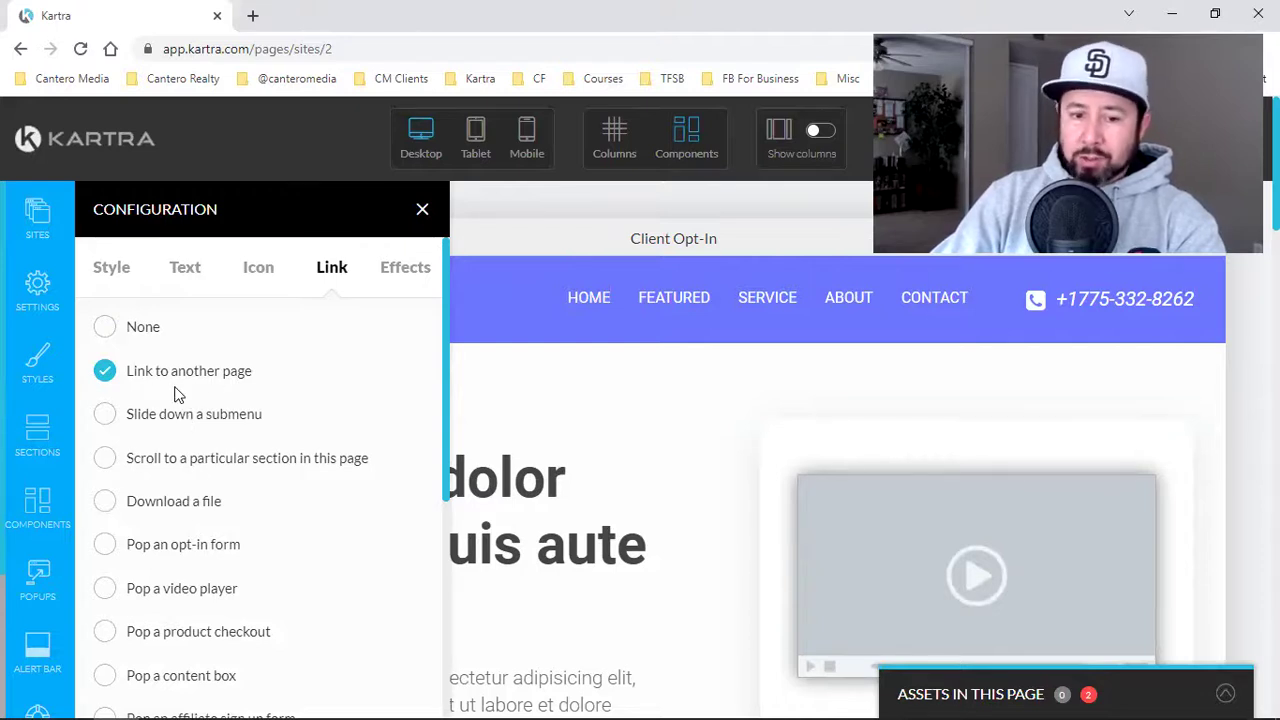
{"action": "scroll", "coordinate": [175, 395], "scroll_direction": "down", "scroll_amount": 4}
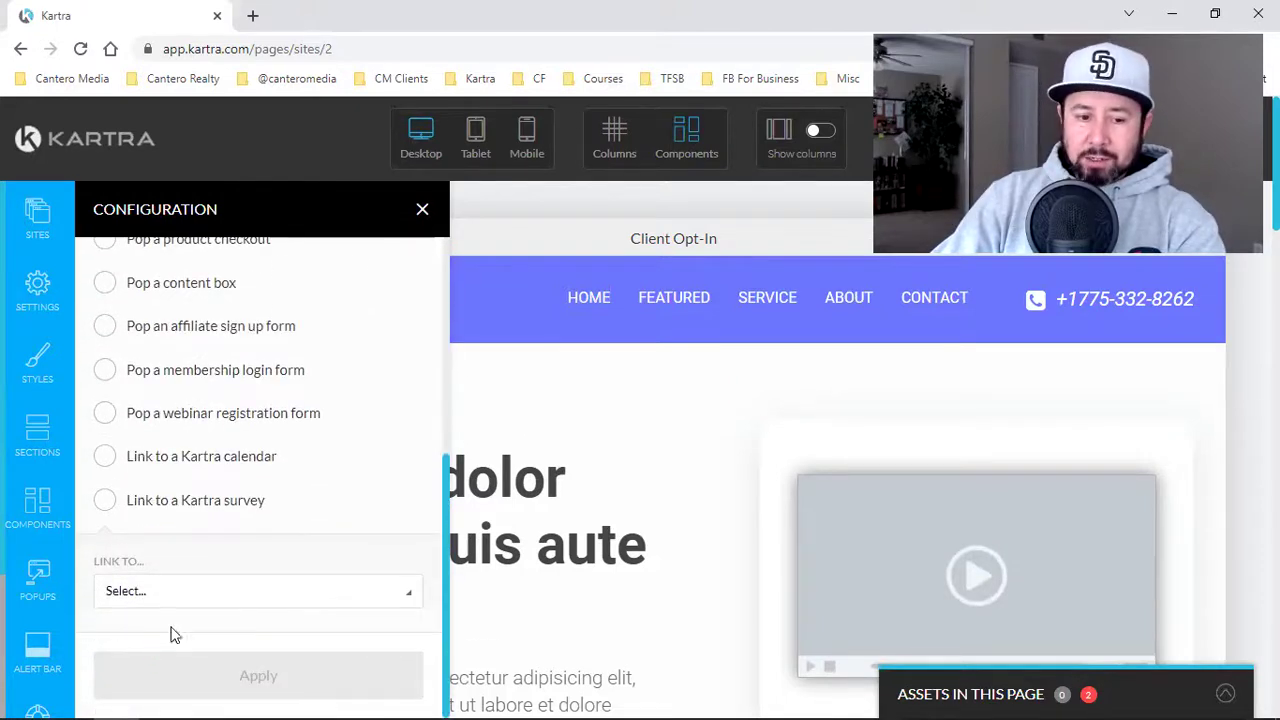
{"action": "left_click", "coordinate": [185, 600]}
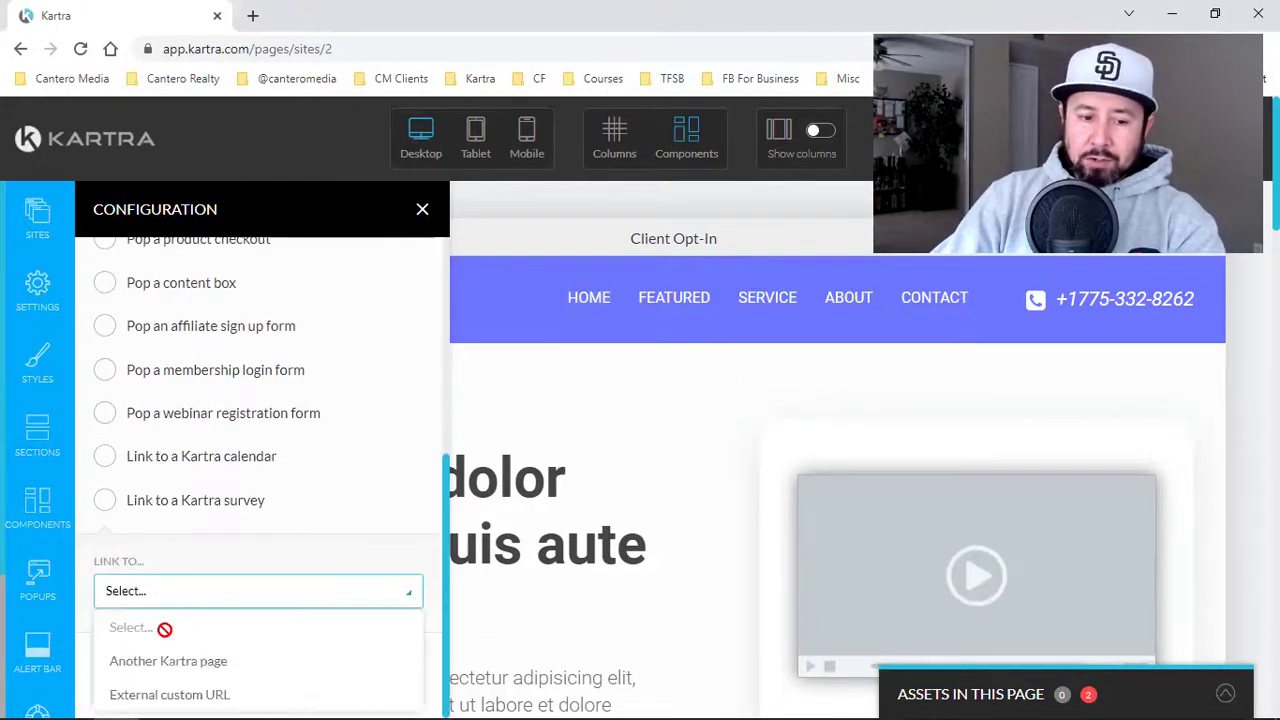
{"action": "left_click", "coordinate": [134, 695]}
{"action": "scroll", "coordinate": [278, 556], "scroll_direction": "down", "scroll_amount": 2}
{"action": "left_click", "coordinate": [277, 547]}
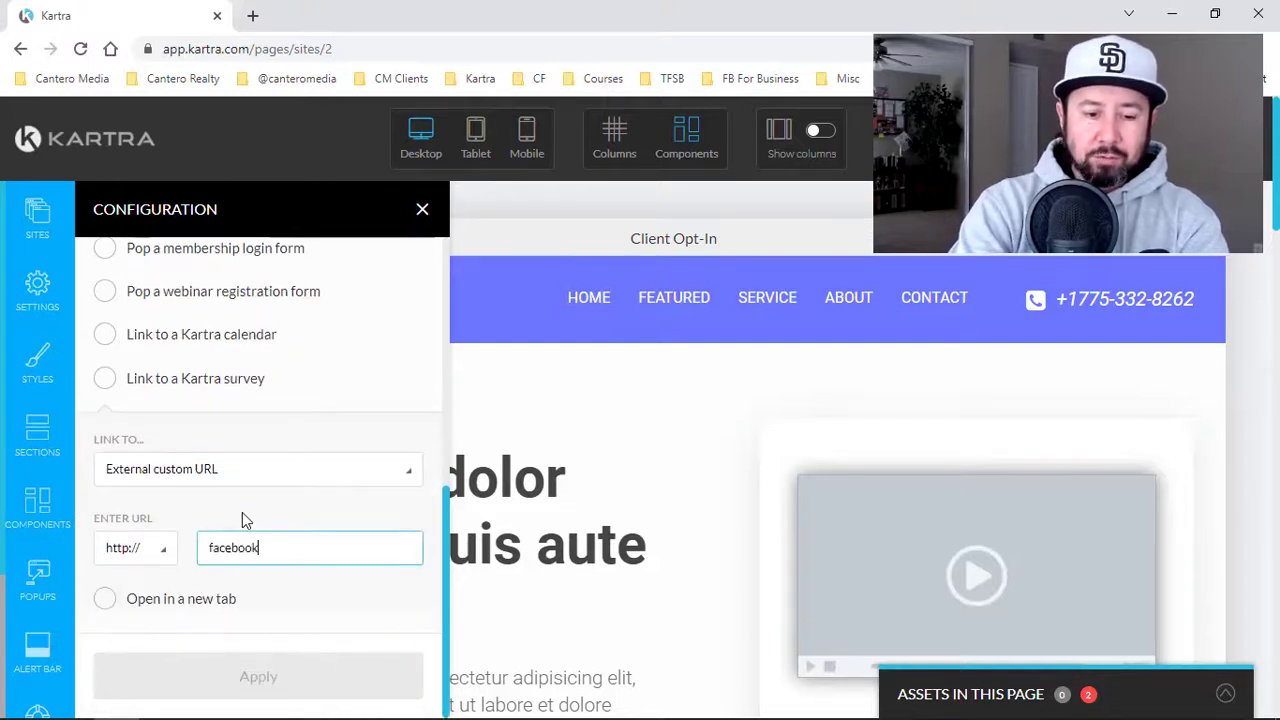
{"action": "type", "text": "facebook.com/canteromedia"}
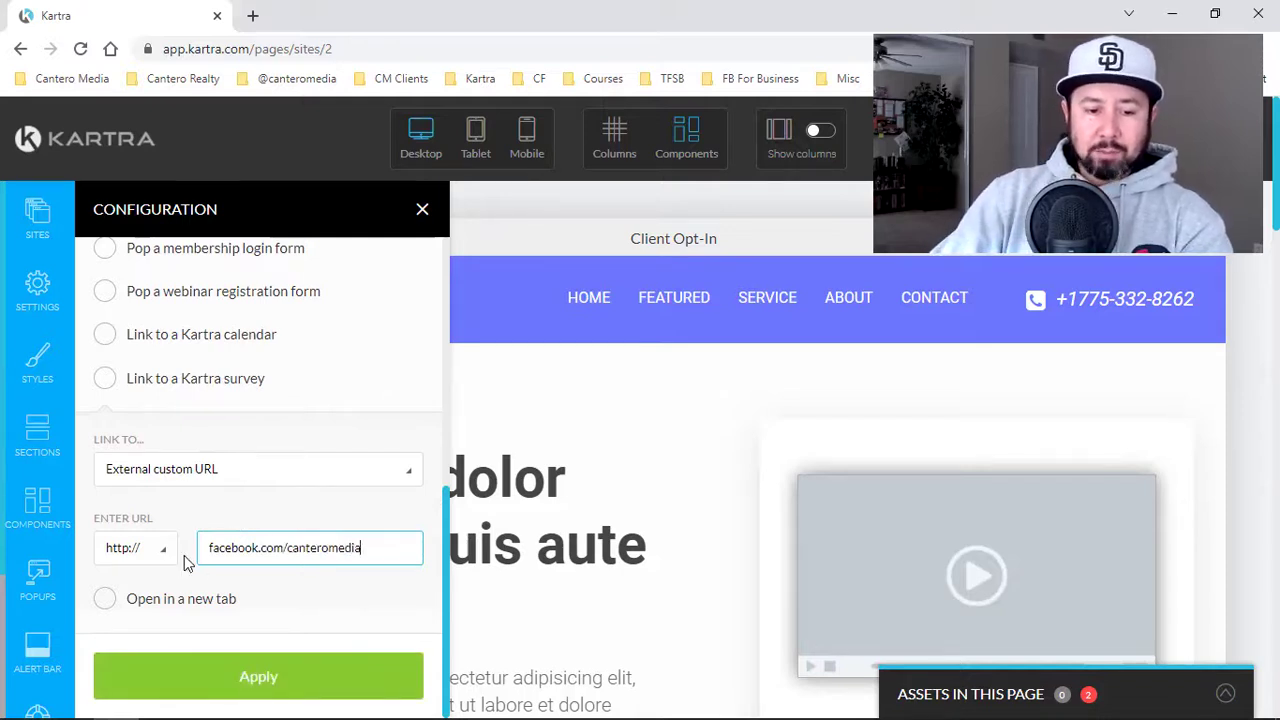
{"action": "left_click", "coordinate": [145, 561]}
{"action": "left_click", "coordinate": [131, 619]}
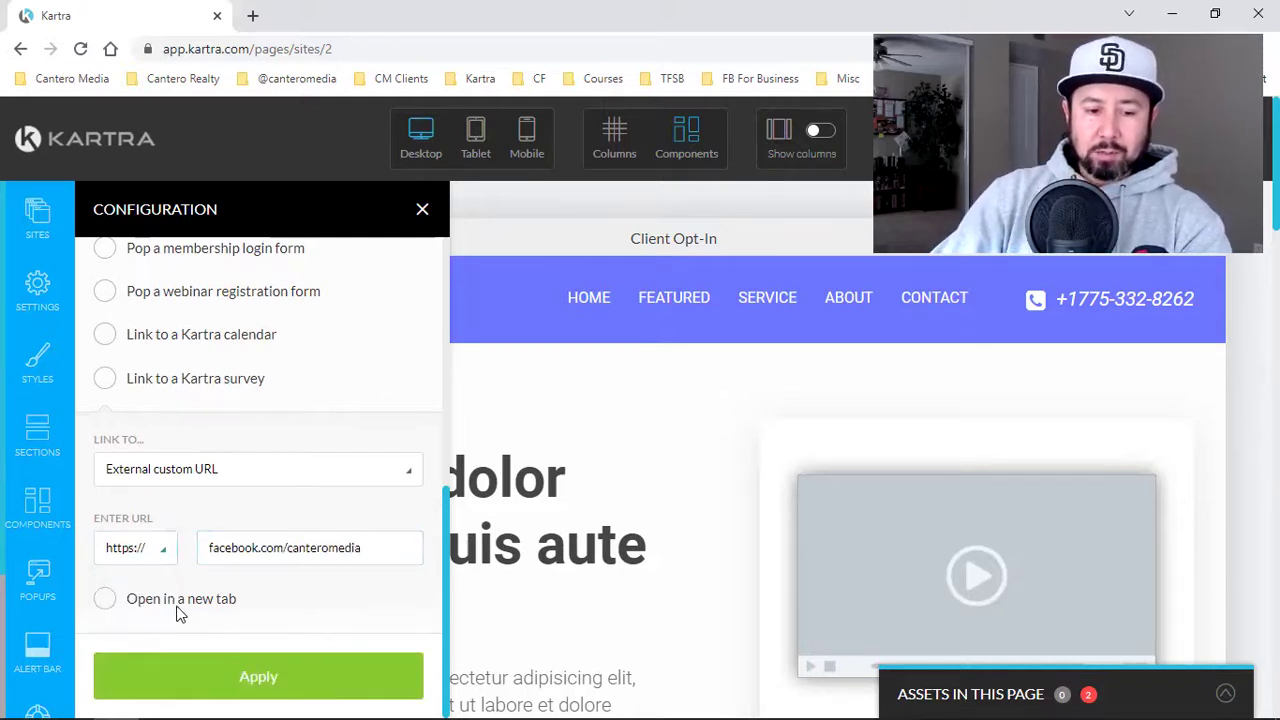
{"action": "left_click", "coordinate": [152, 680]}
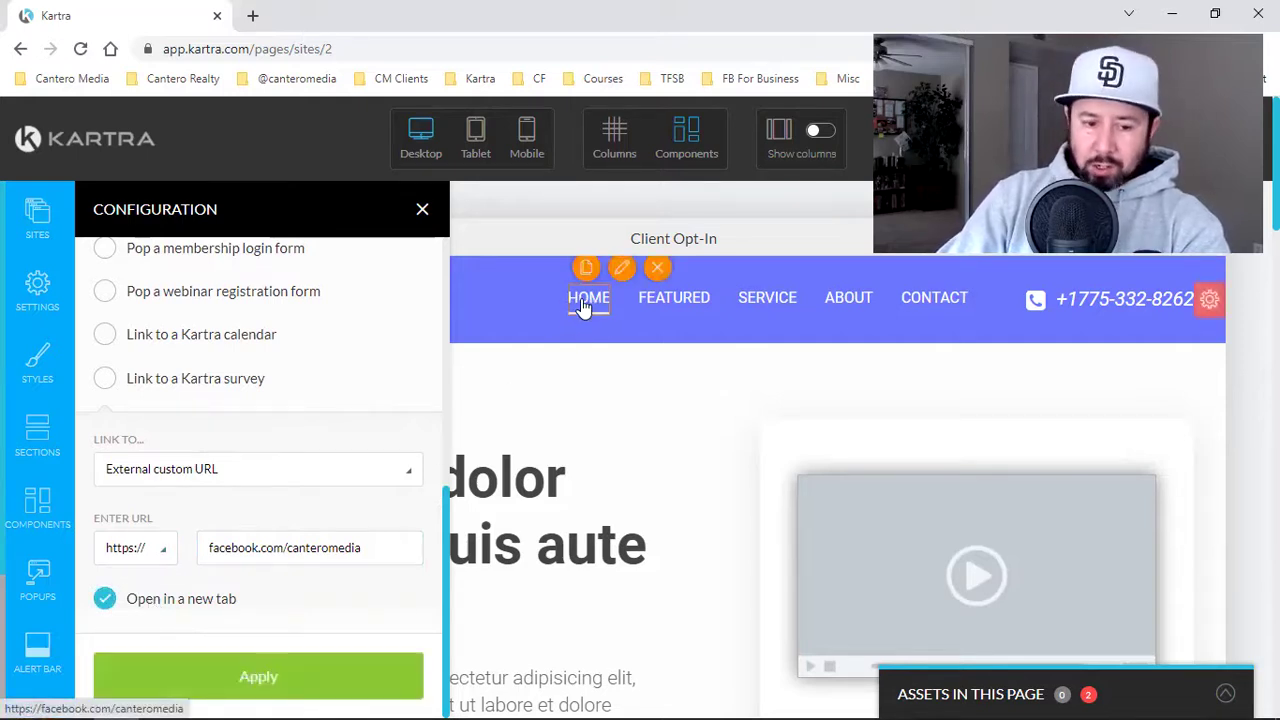
{"action": "left_click", "coordinate": [422, 209]}
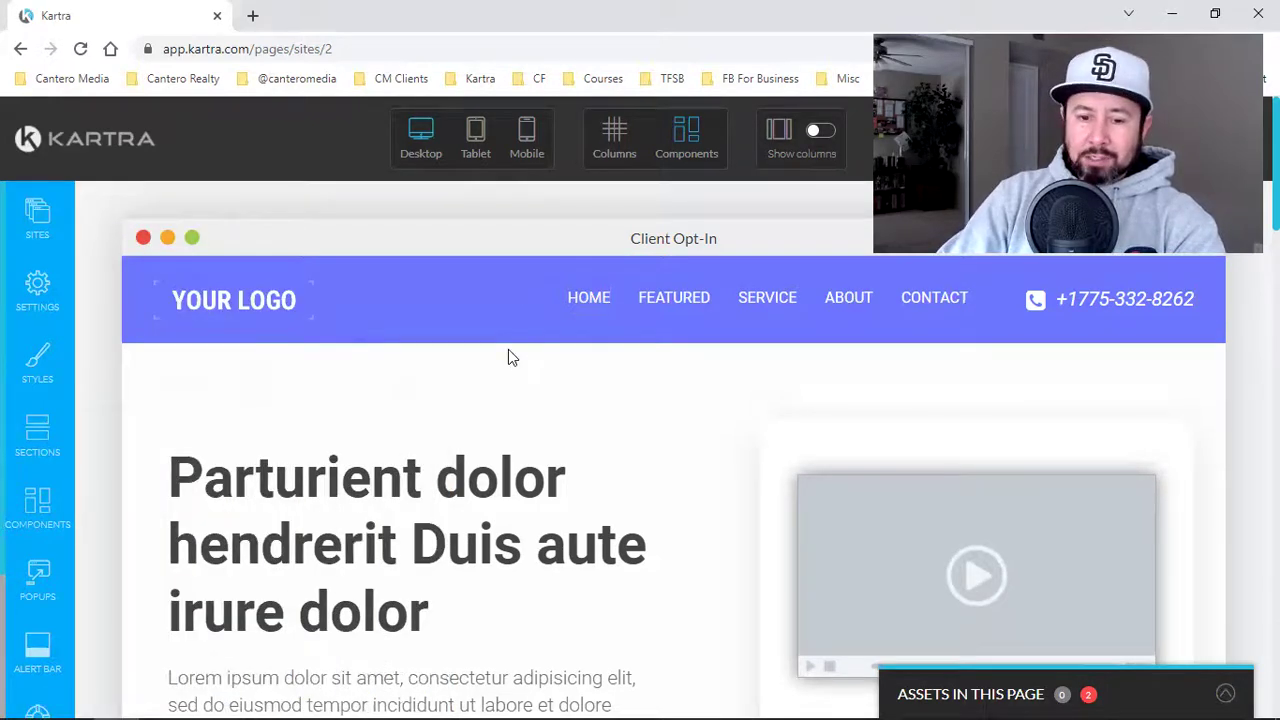
Step: Shorten the page's main headline to "Parturient dolor hendrerit Duis auteor"
{"action": "scroll", "coordinate": [508, 349], "scroll_direction": "down", "scroll_amount": 1}
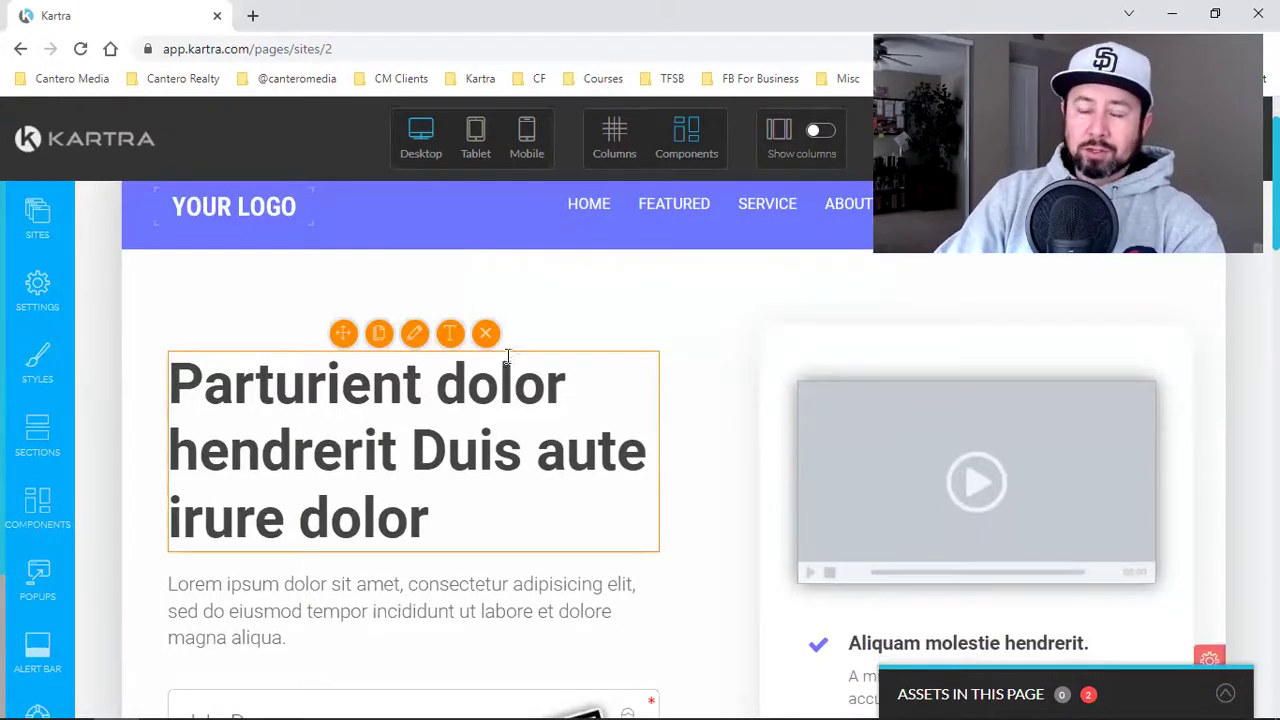
{"action": "scroll", "coordinate": [334, 370], "scroll_direction": "down", "scroll_amount": 1}
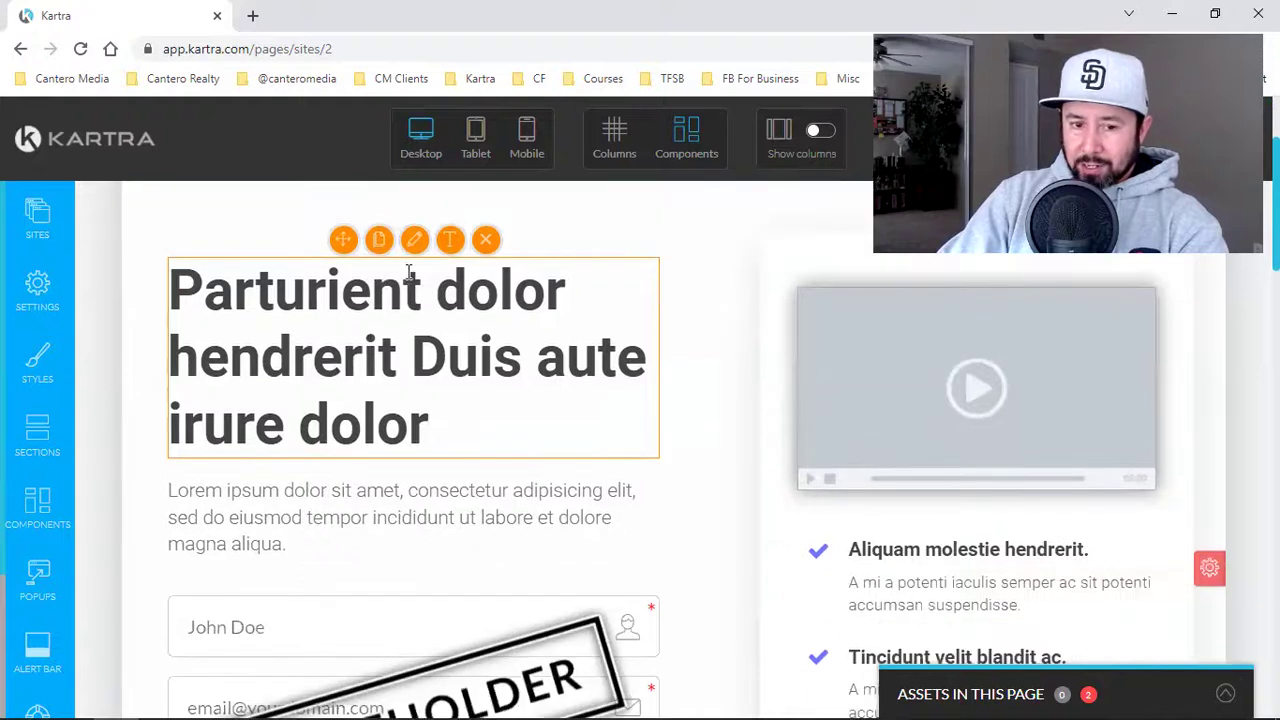
{"action": "left_click", "coordinate": [373, 410]}
{"action": "key", "text": "BackSpace"}
{"action": "key", "text": "BackSpace"}
{"action": "key", "text": "BackSpace"}
{"action": "key", "text": "BackSpace"}
{"action": "key", "text": "BackSpace"}
{"action": "key", "text": "BackSpace"}
{"action": "key", "text": "BackSpace"}
{"action": "key", "text": "BackSpace"}
{"action": "key", "text": "BackSpace"}
{"action": "key", "text": "BackSpace"}
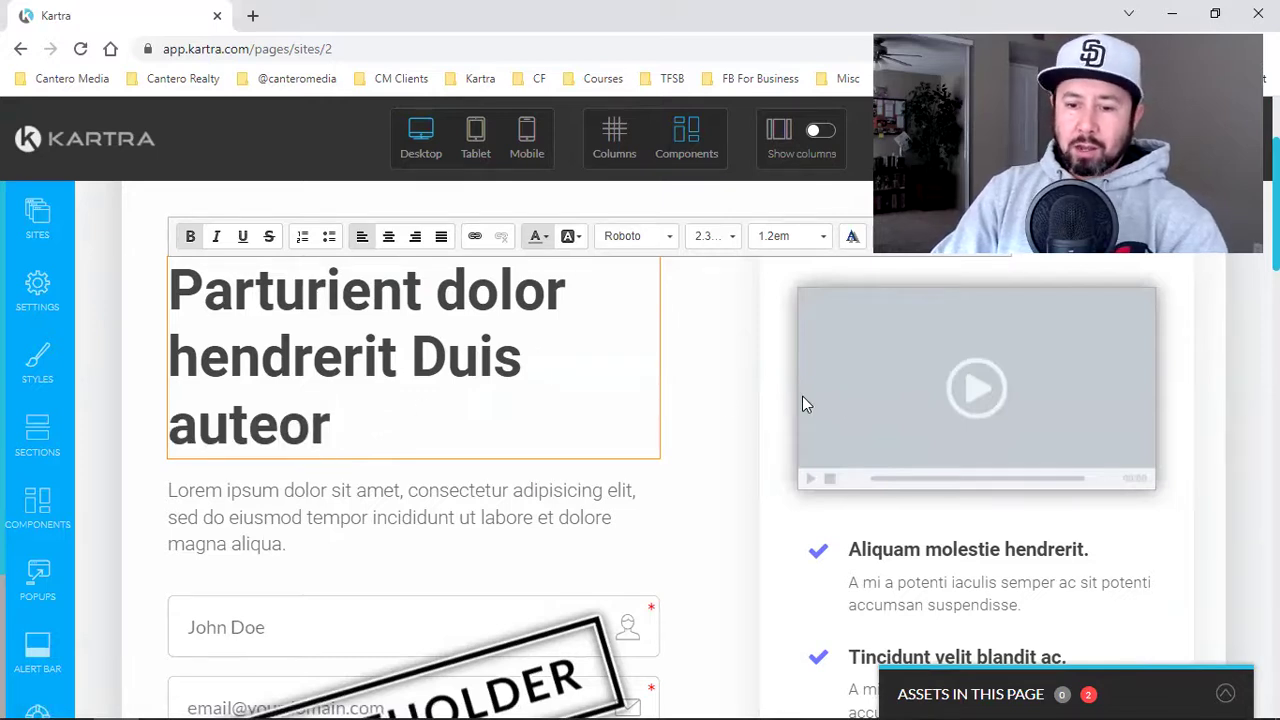
{"action": "scroll", "coordinate": [894, 399], "scroll_direction": "up", "scroll_amount": 1}
{"action": "left_click", "coordinate": [997, 442]}
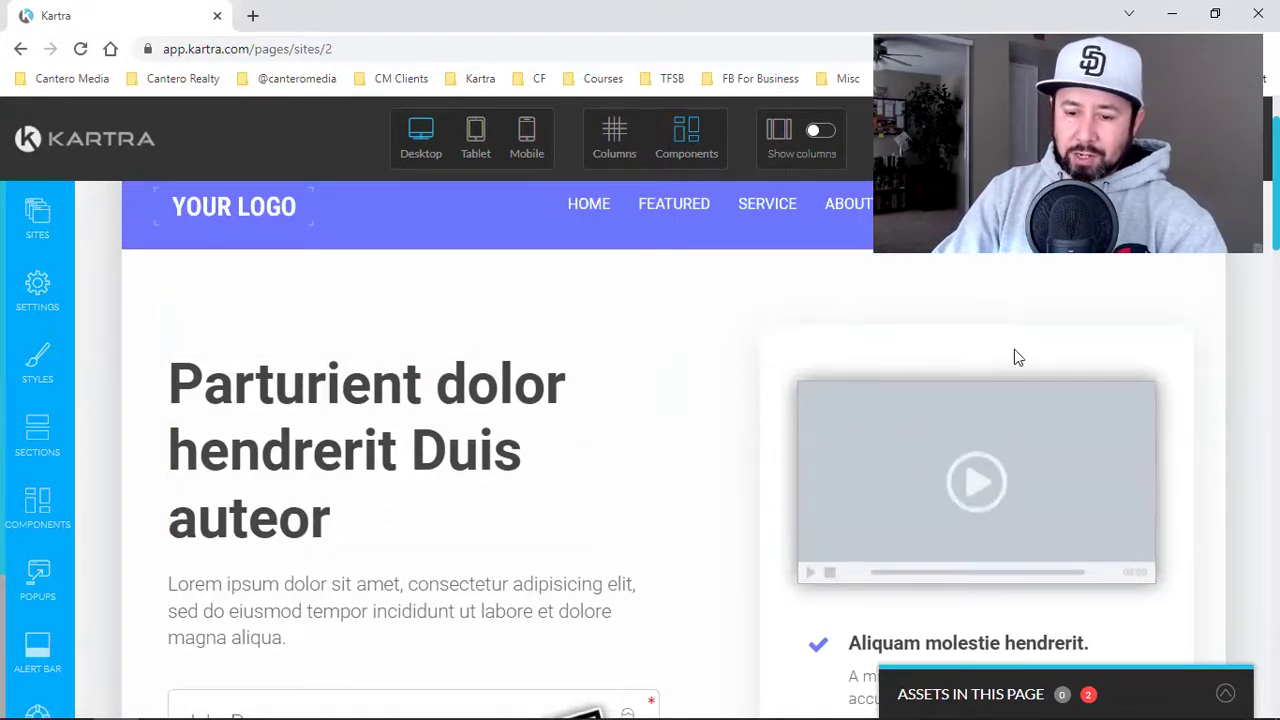
Step: Open the video placeholder's configuration and review the YouTube and Kartra Video source options
{"action": "mouse_move", "coordinate": [986, 530]}
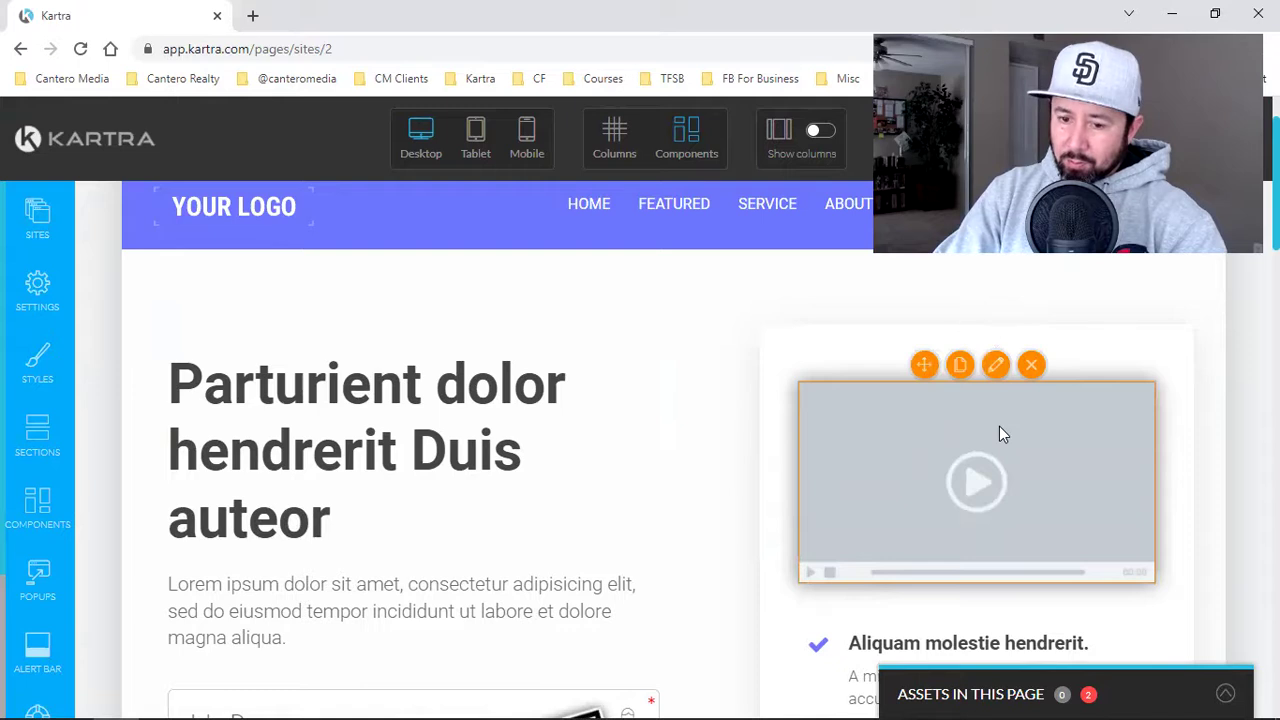
{"action": "left_click", "coordinate": [998, 367]}
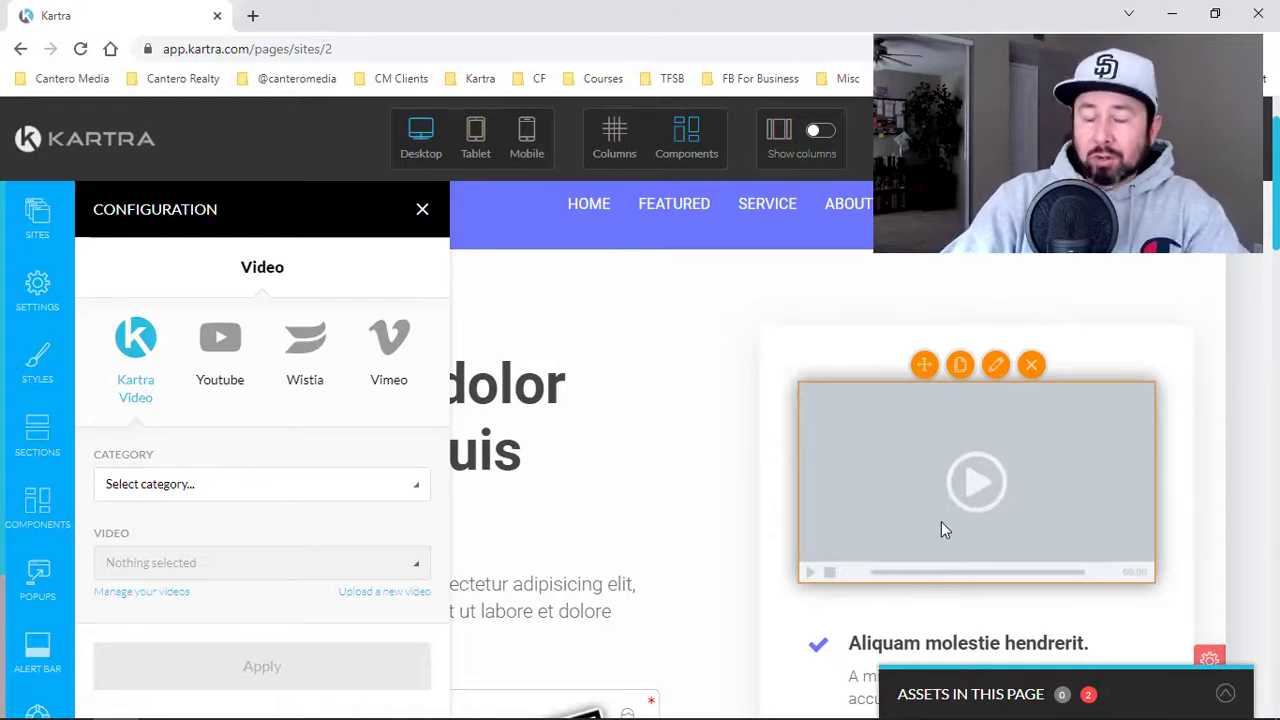
{"action": "left_click", "coordinate": [230, 375]}
{"action": "left_click", "coordinate": [228, 477]}
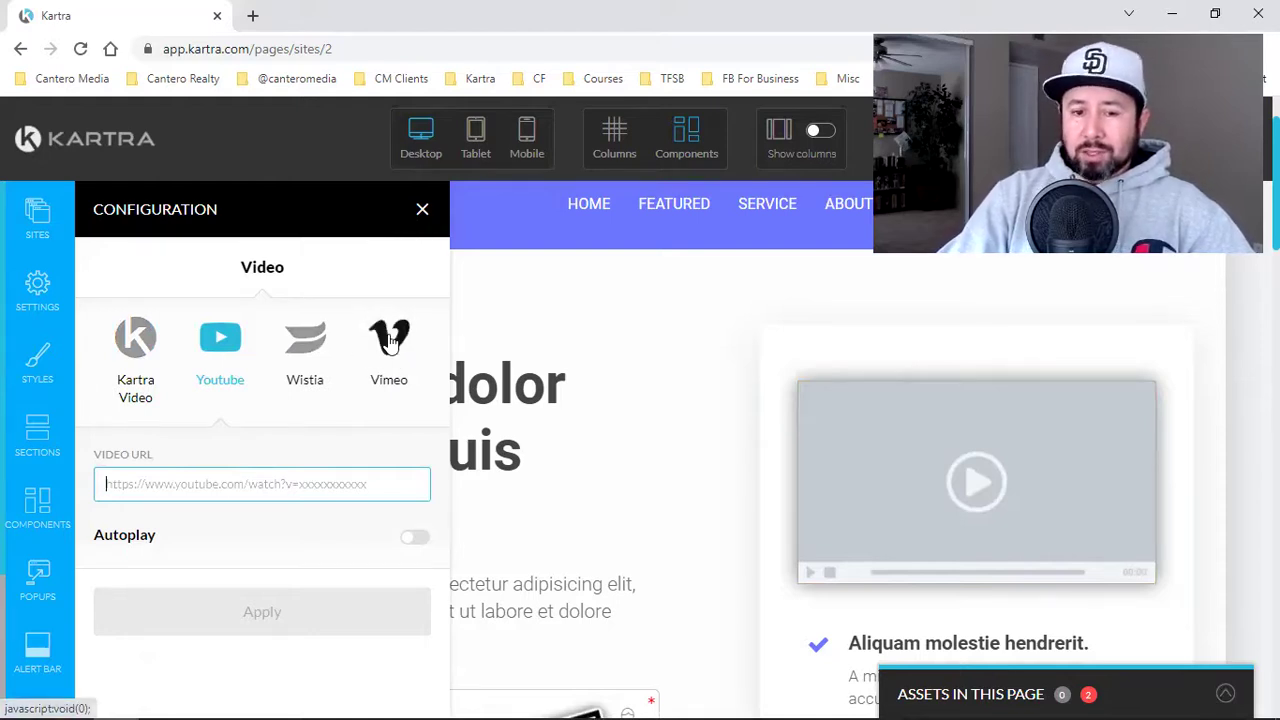
{"action": "left_click", "coordinate": [118, 362]}
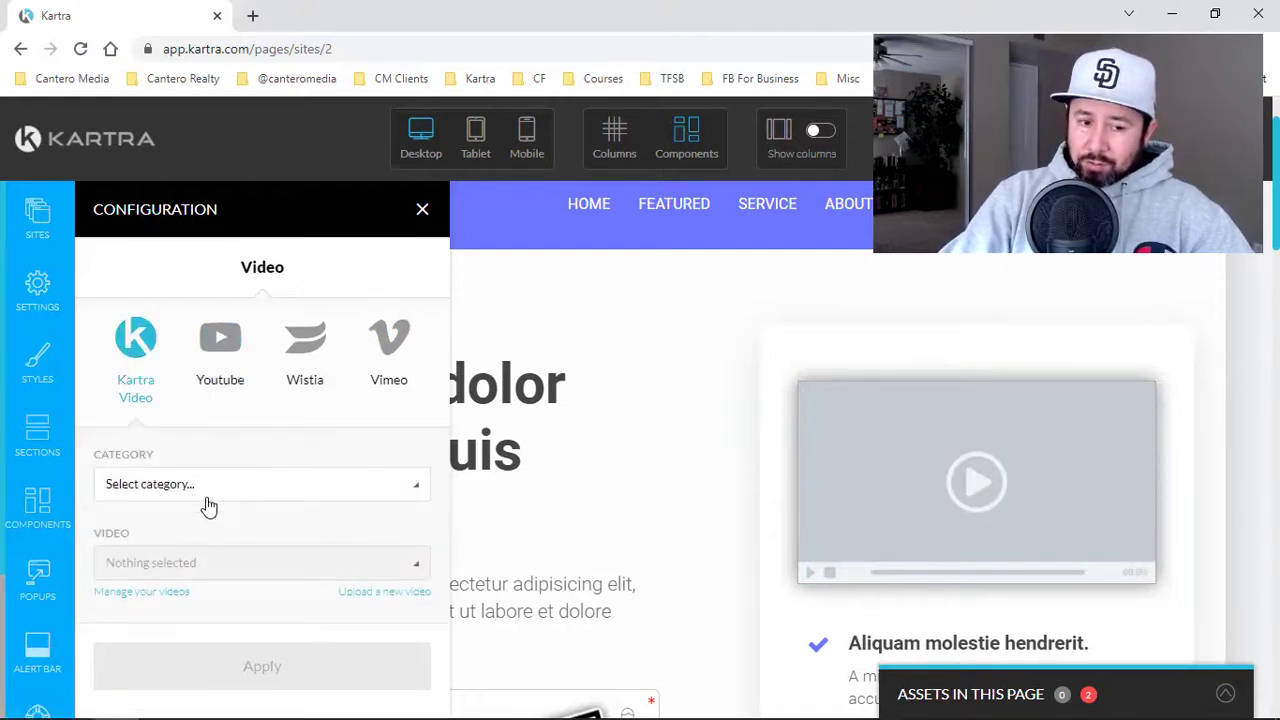
Step: Close the video configuration and examine the template's sections from the header through the feature list and testimonials to the footer
{"action": "left_click", "coordinate": [421, 218]}
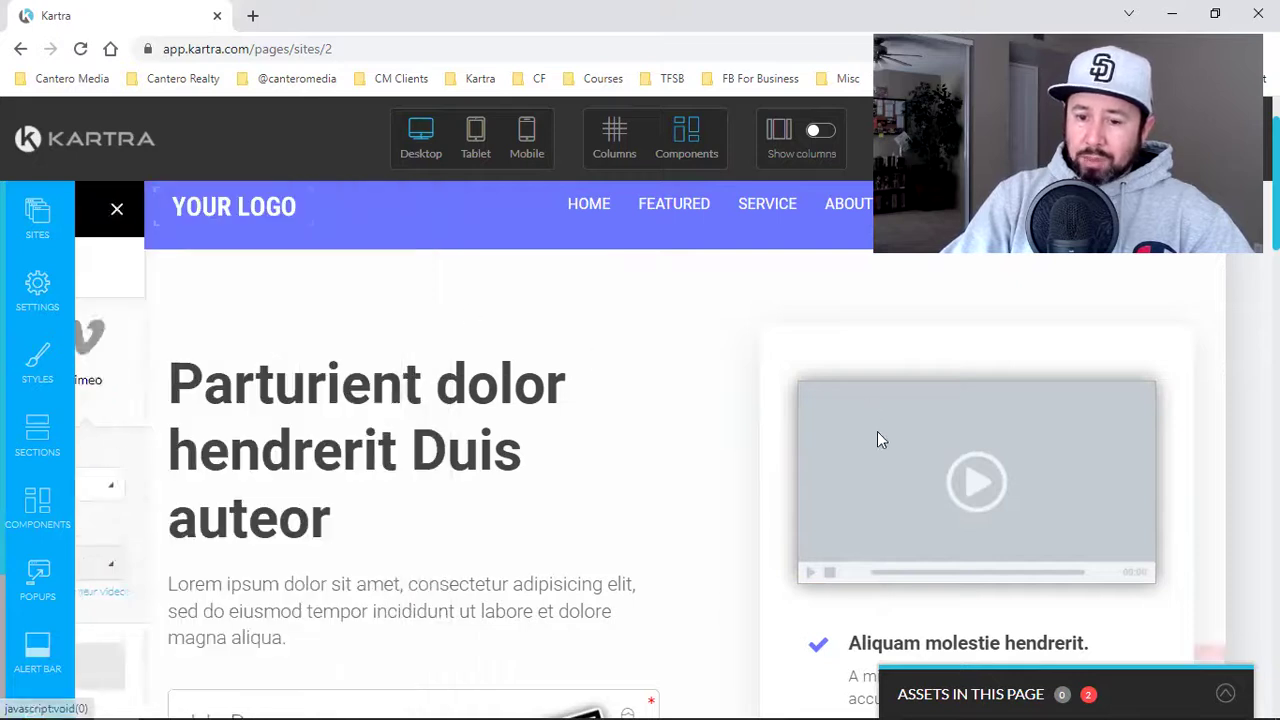
{"action": "mouse_move", "coordinate": [913, 472]}
{"action": "scroll", "coordinate": [896, 473], "scroll_direction": "up", "scroll_amount": 1}
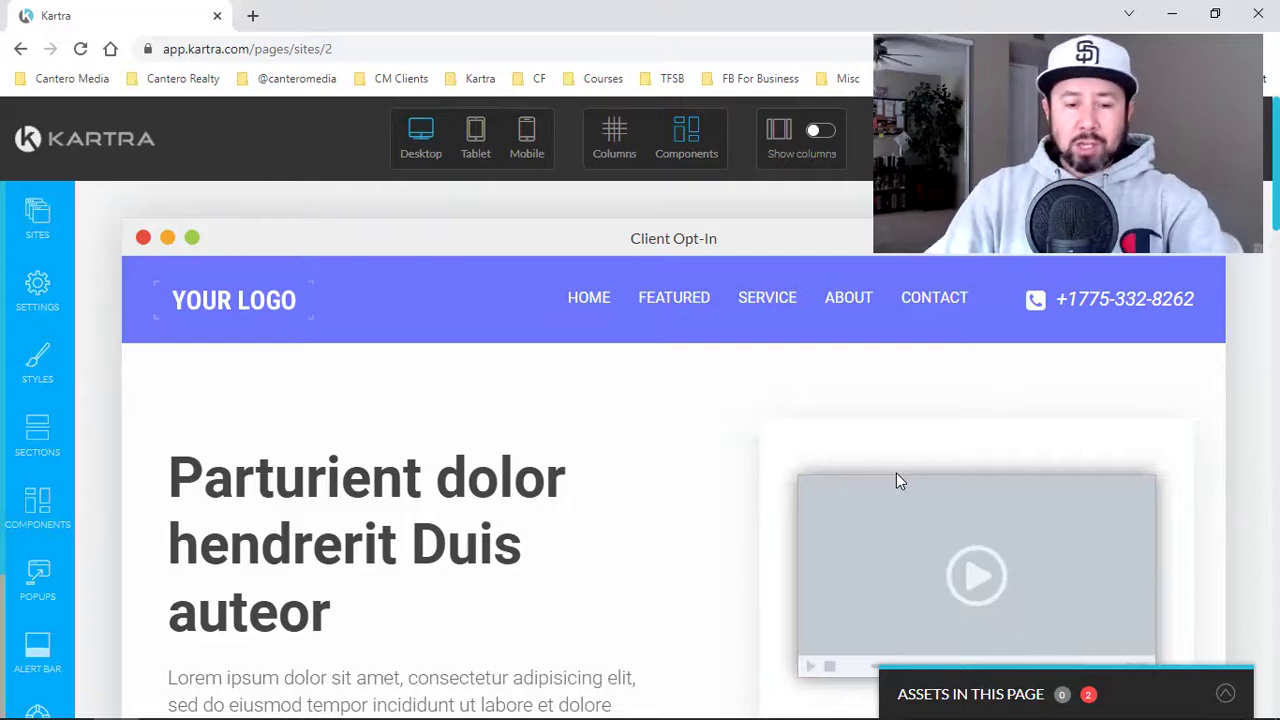
{"action": "scroll", "coordinate": [886, 483], "scroll_direction": "down", "scroll_amount": 10}
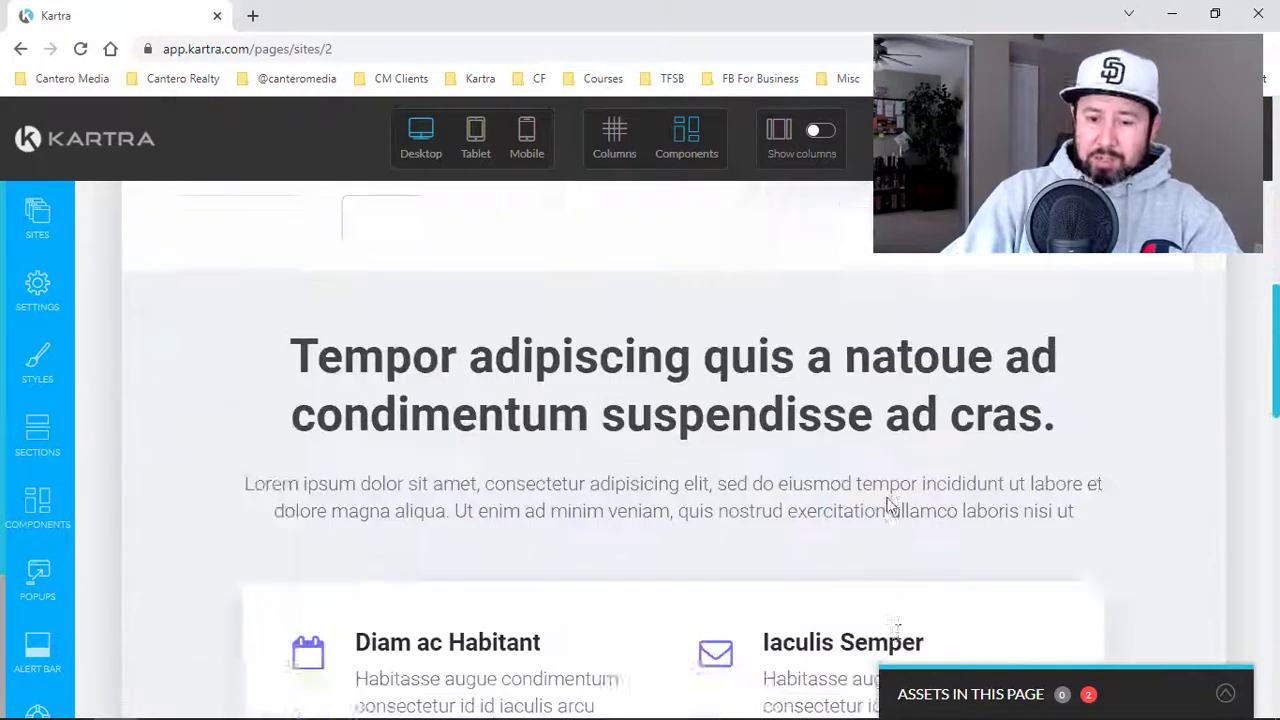
{"action": "scroll", "coordinate": [894, 506], "scroll_direction": "down", "scroll_amount": 8}
{"action": "scroll", "coordinate": [894, 506], "scroll_direction": "up", "scroll_amount": 4}
{"action": "mouse_move", "coordinate": [896, 530]}
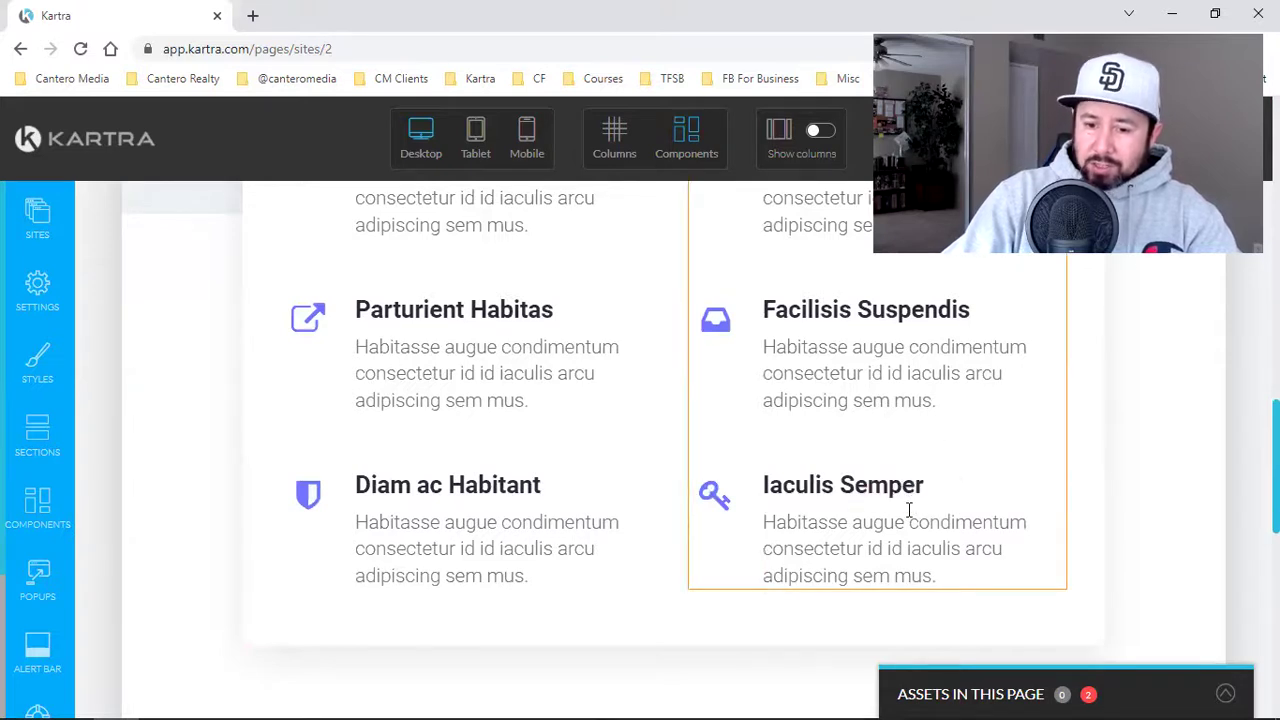
{"action": "left_click", "coordinate": [908, 535]}
{"action": "scroll", "coordinate": [908, 536], "scroll_direction": "down", "scroll_amount": 5}
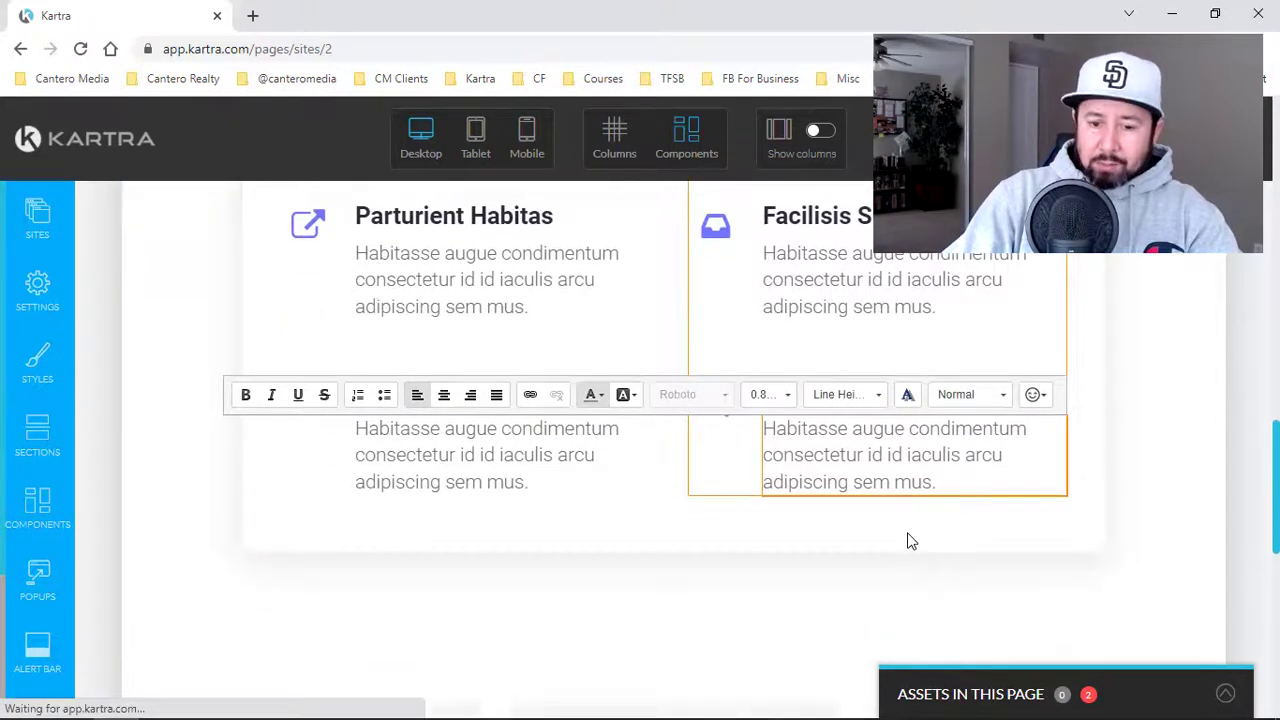
{"action": "scroll", "coordinate": [909, 501], "scroll_direction": "down", "scroll_amount": 3}
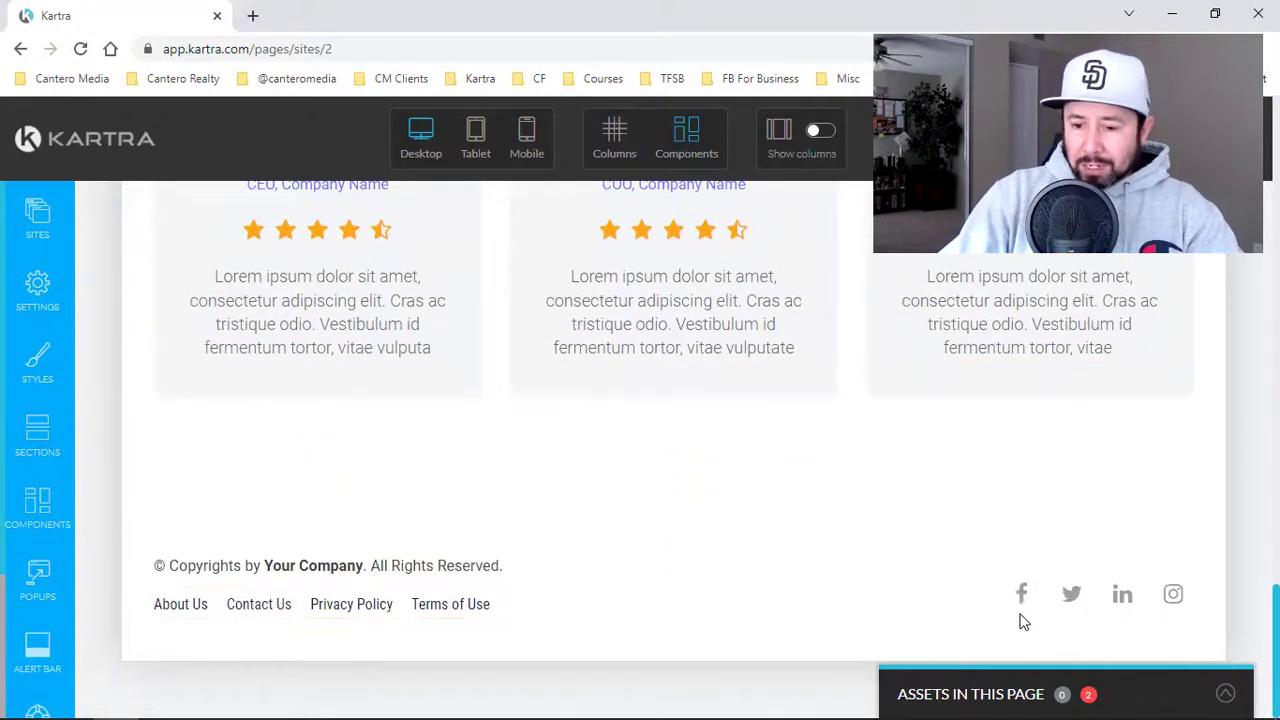
{"action": "scroll", "coordinate": [1011, 580], "scroll_direction": "up", "scroll_amount": 6}
{"action": "scroll", "coordinate": [1010, 575], "scroll_direction": "up", "scroll_amount": 10}
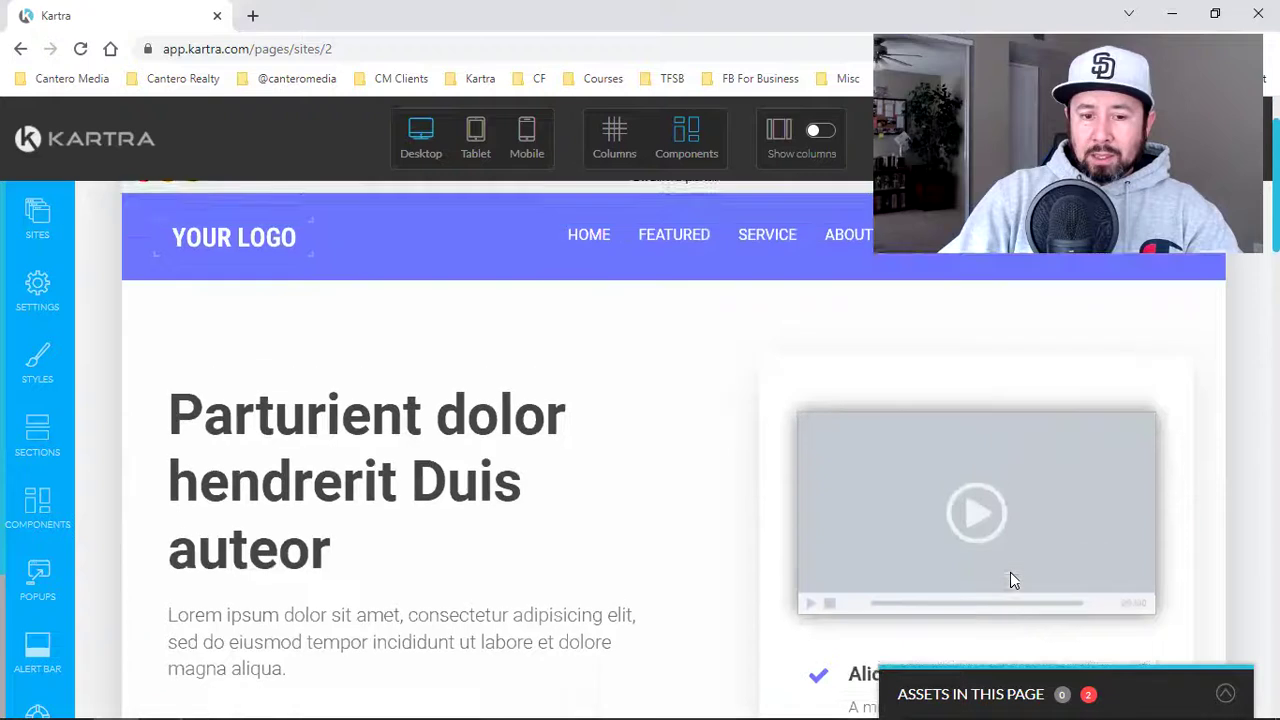
Step: Open the page's SEO parameters and select the existing page title text
{"action": "left_click", "coordinate": [35, 286]}
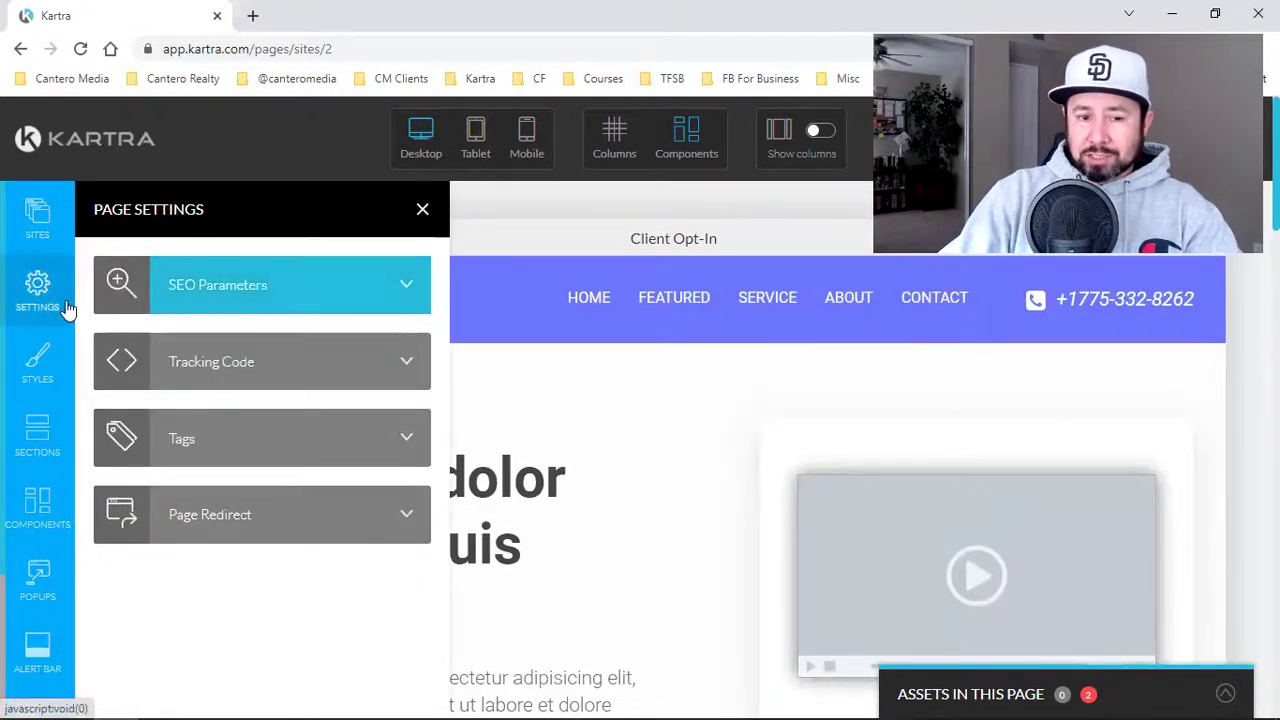
{"action": "left_click", "coordinate": [246, 292]}
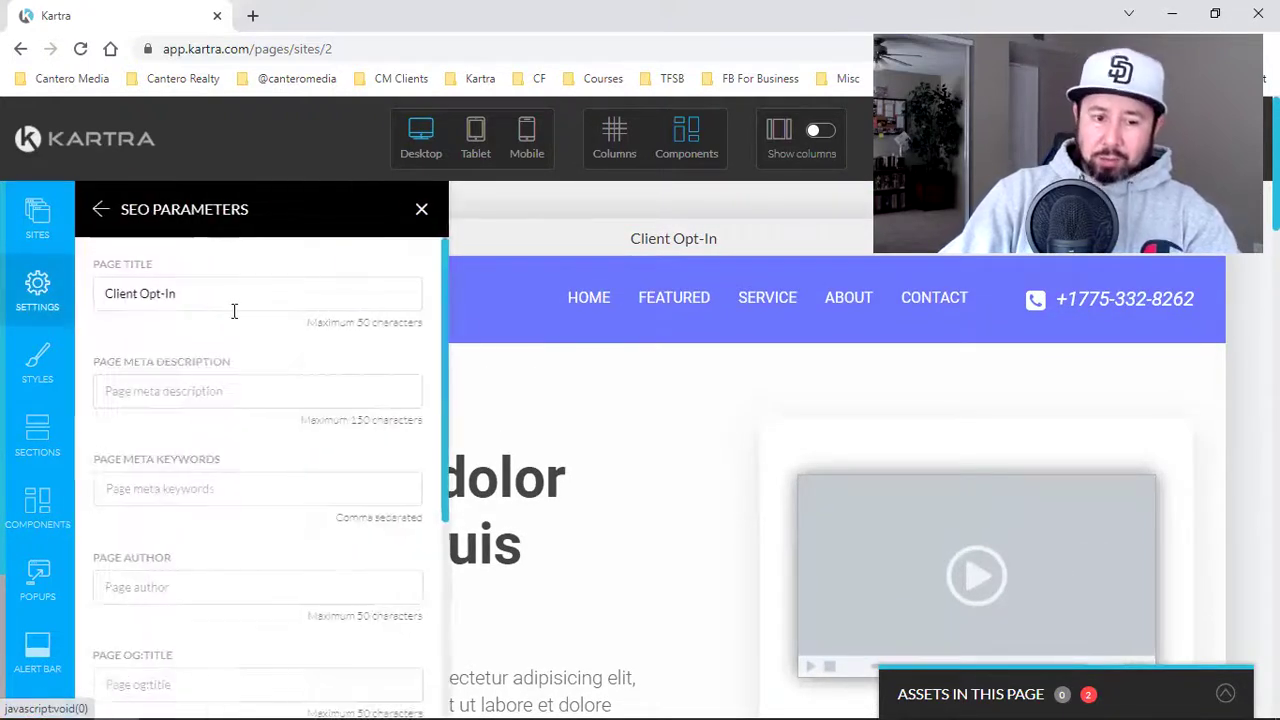
{"action": "triple_click", "coordinate": [165, 296]}
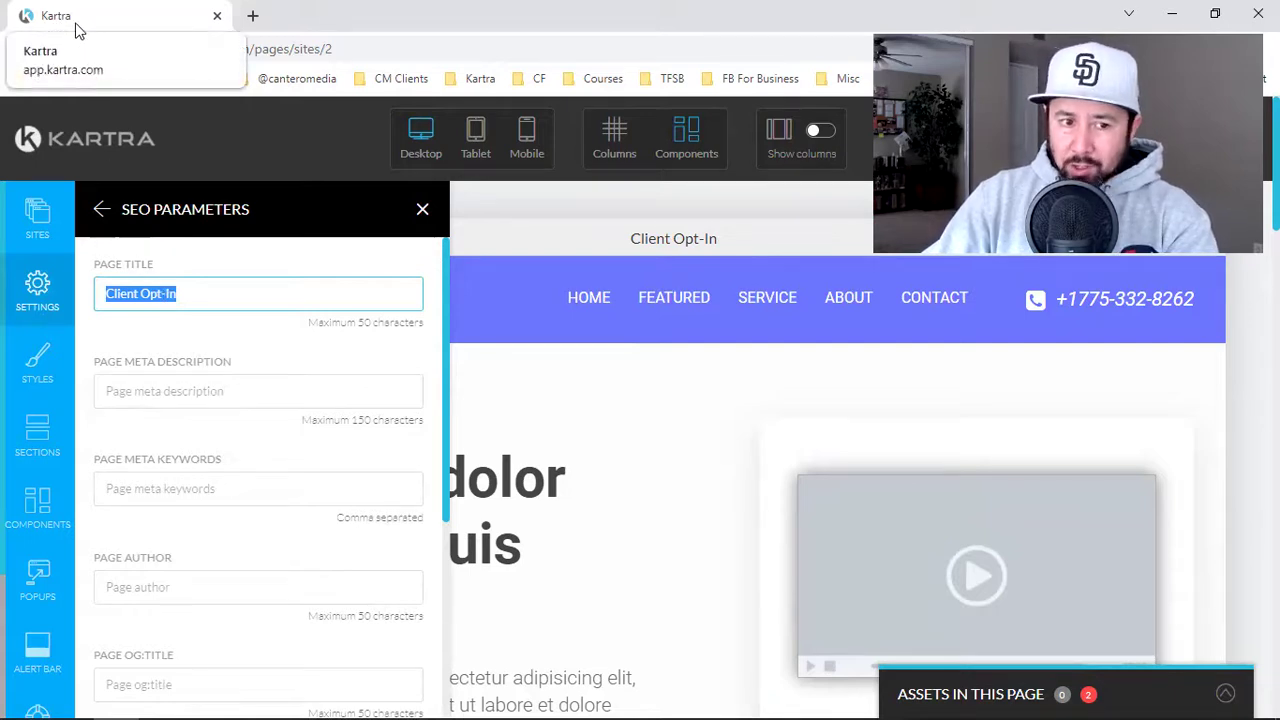
Step: Open the Continuing Education bookmark from the Cantero Realty folder in a new browser tab, examine its tab title, and return to Kartra
{"action": "left_click", "coordinate": [252, 16]}
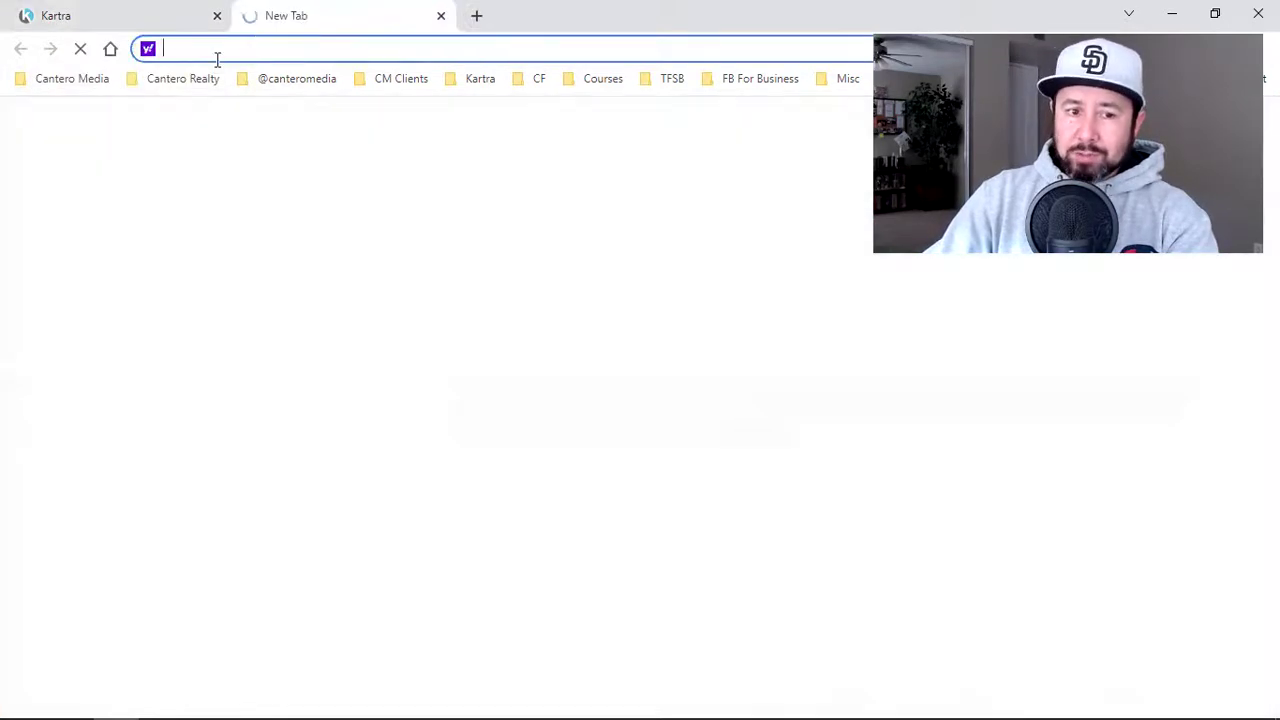
{"action": "left_click", "coordinate": [206, 88]}
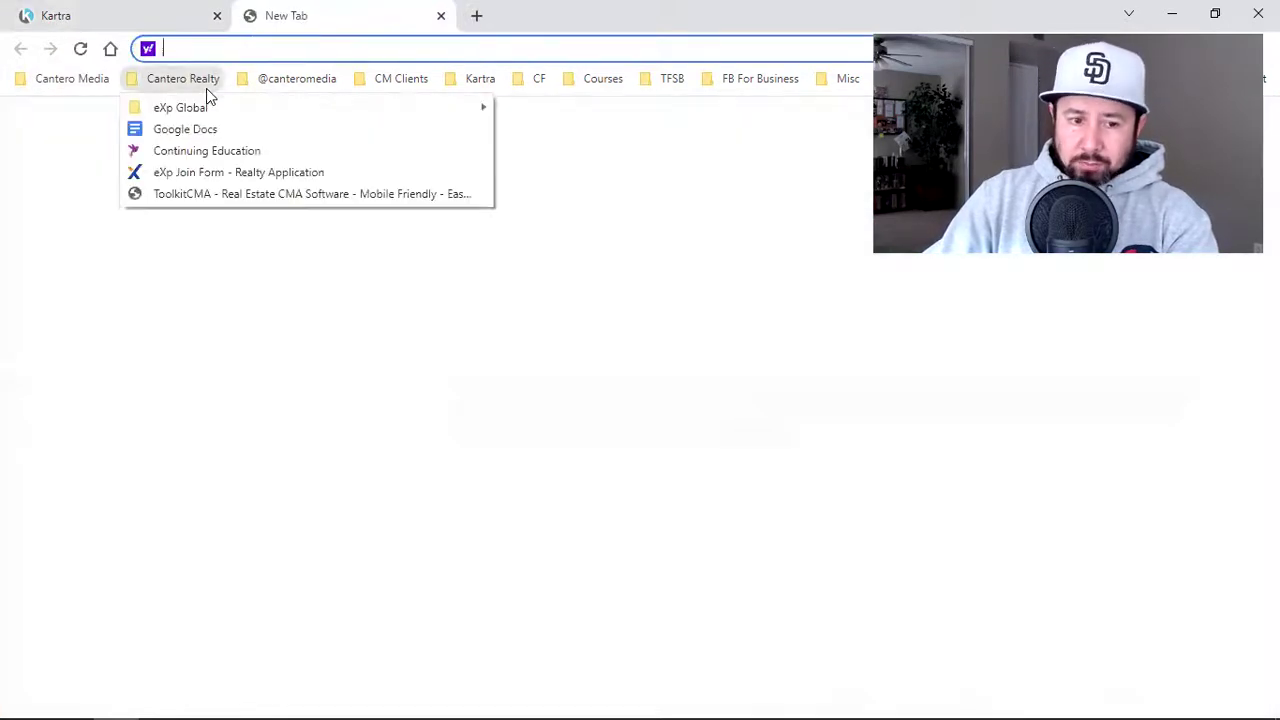
{"action": "left_click", "coordinate": [207, 150]}
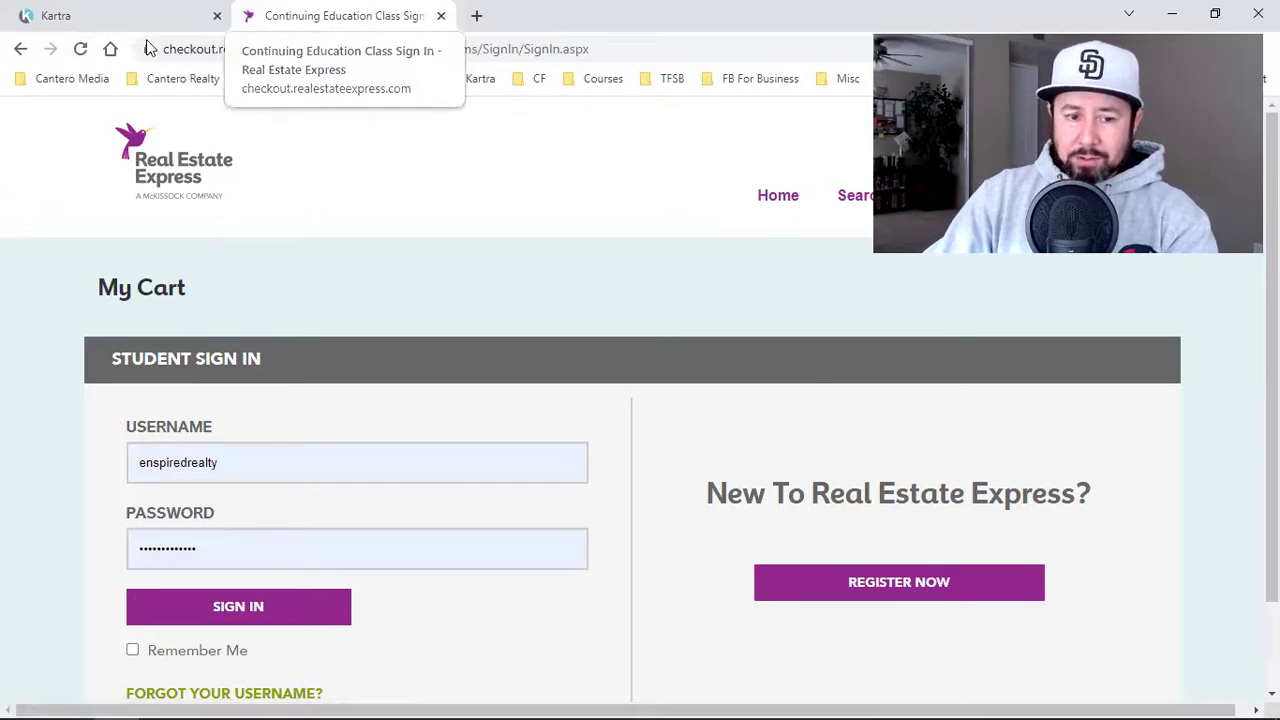
{"action": "key", "text": "ctrl+1"}
Step: Set the SEO page title to "Schedule Call Now", apply it, and compare it with the other browser tab's title
{"action": "double_click", "coordinate": [171, 296]}
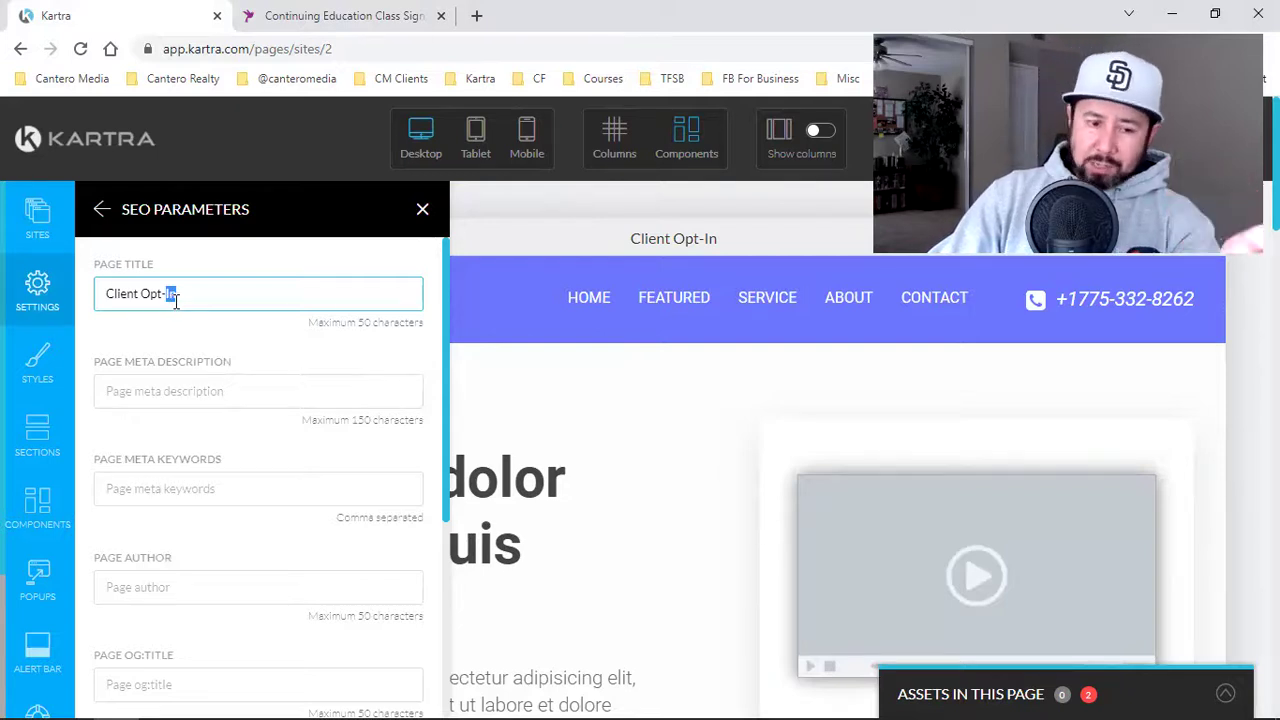
{"action": "left_click", "coordinate": [182, 300]}
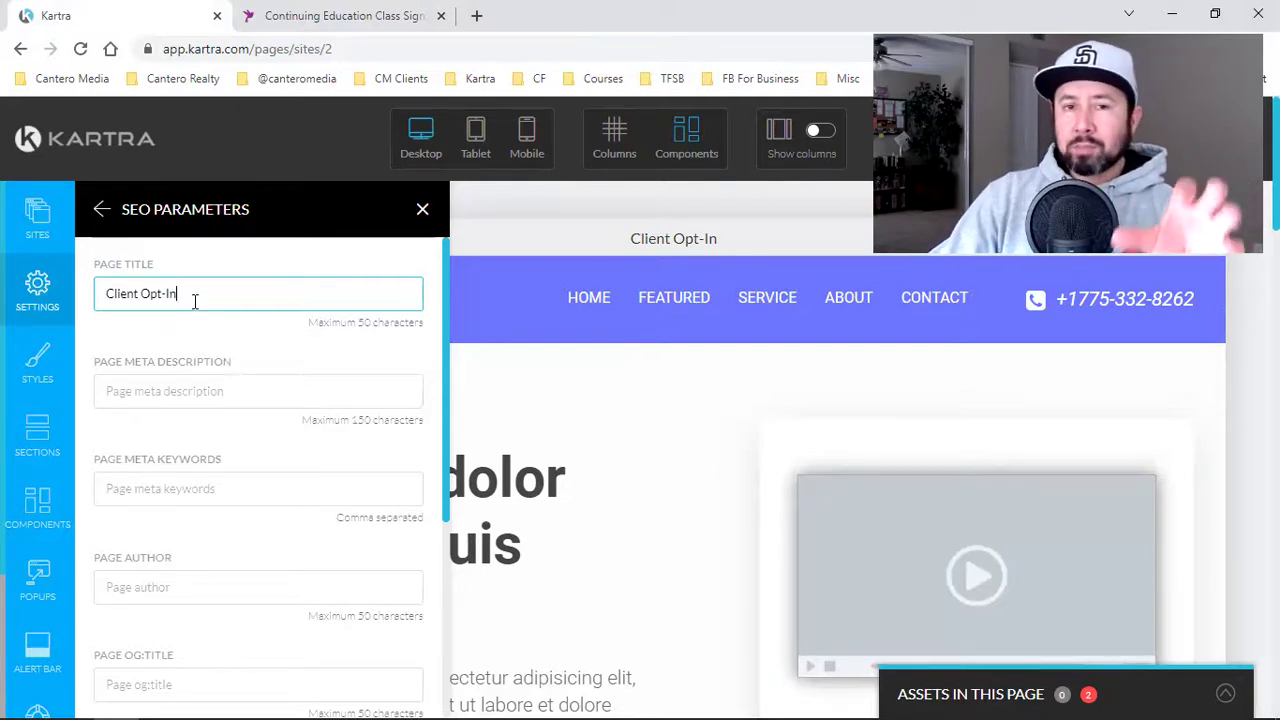
{"action": "triple_click", "coordinate": [144, 292]}
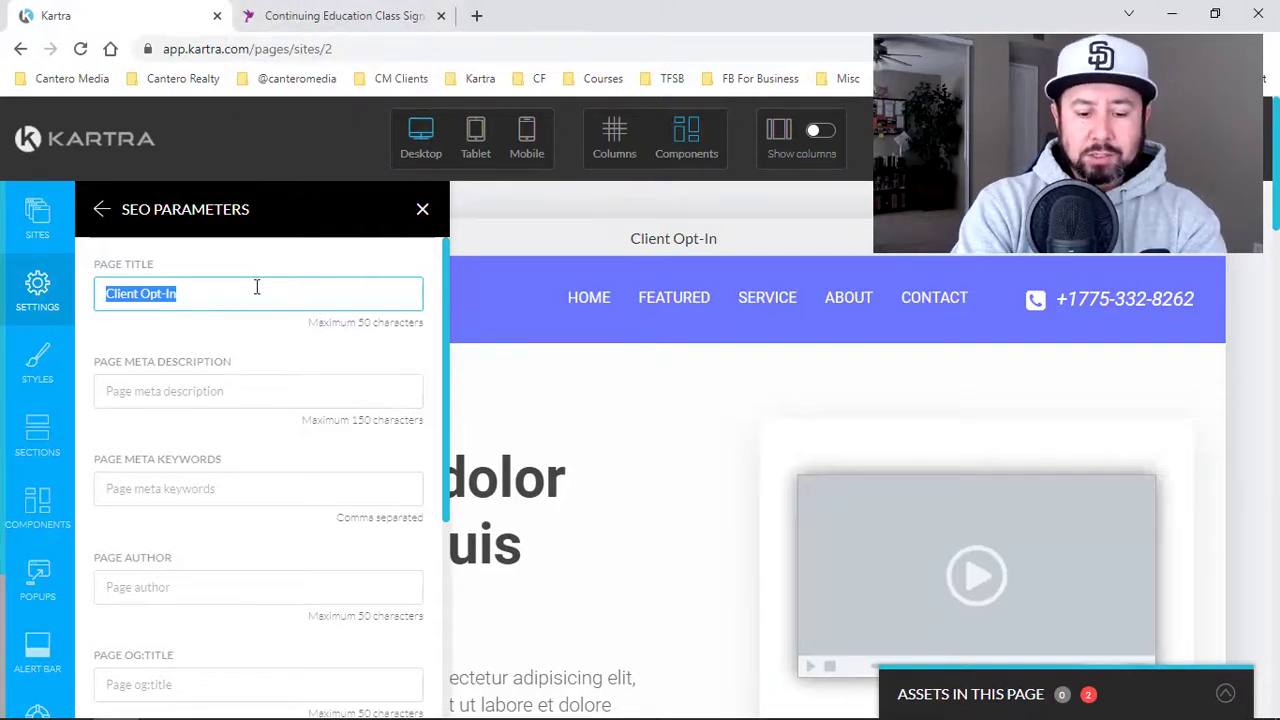
{"action": "type", "text": "Schedule Call Now"}
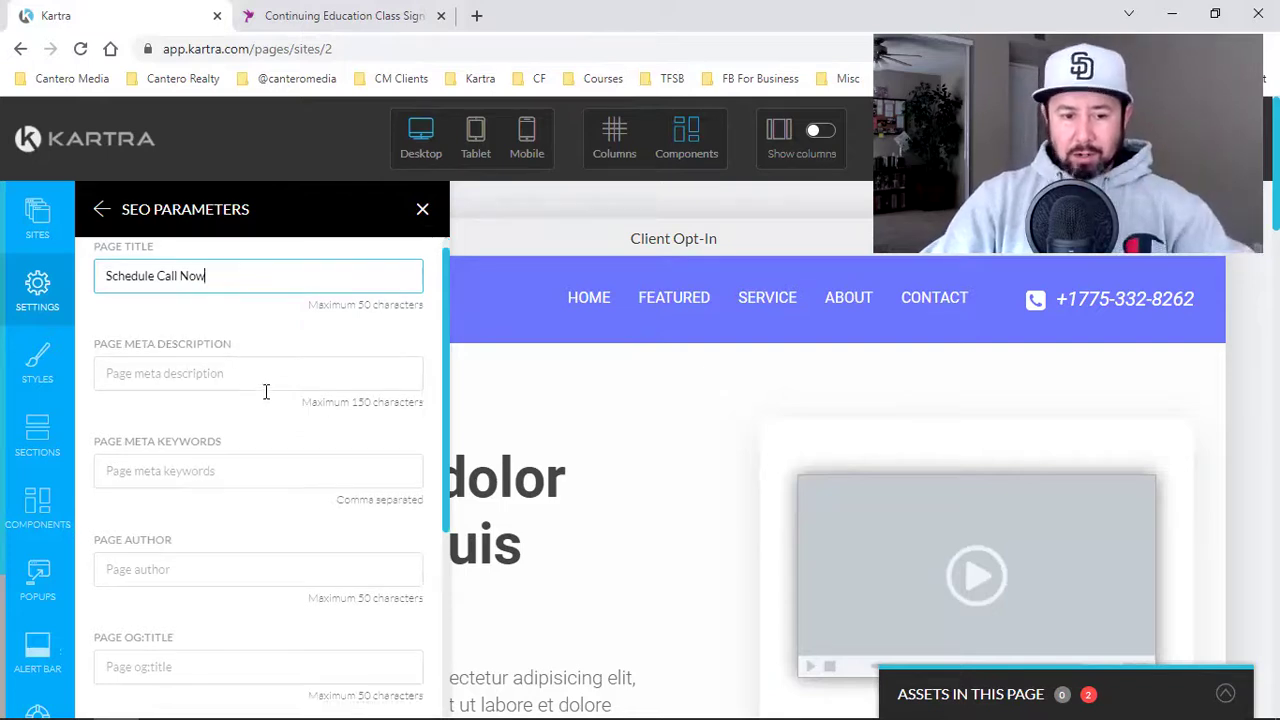
{"action": "scroll", "coordinate": [266, 391], "scroll_direction": "down", "scroll_amount": 3}
{"action": "left_click", "coordinate": [131, 697]}
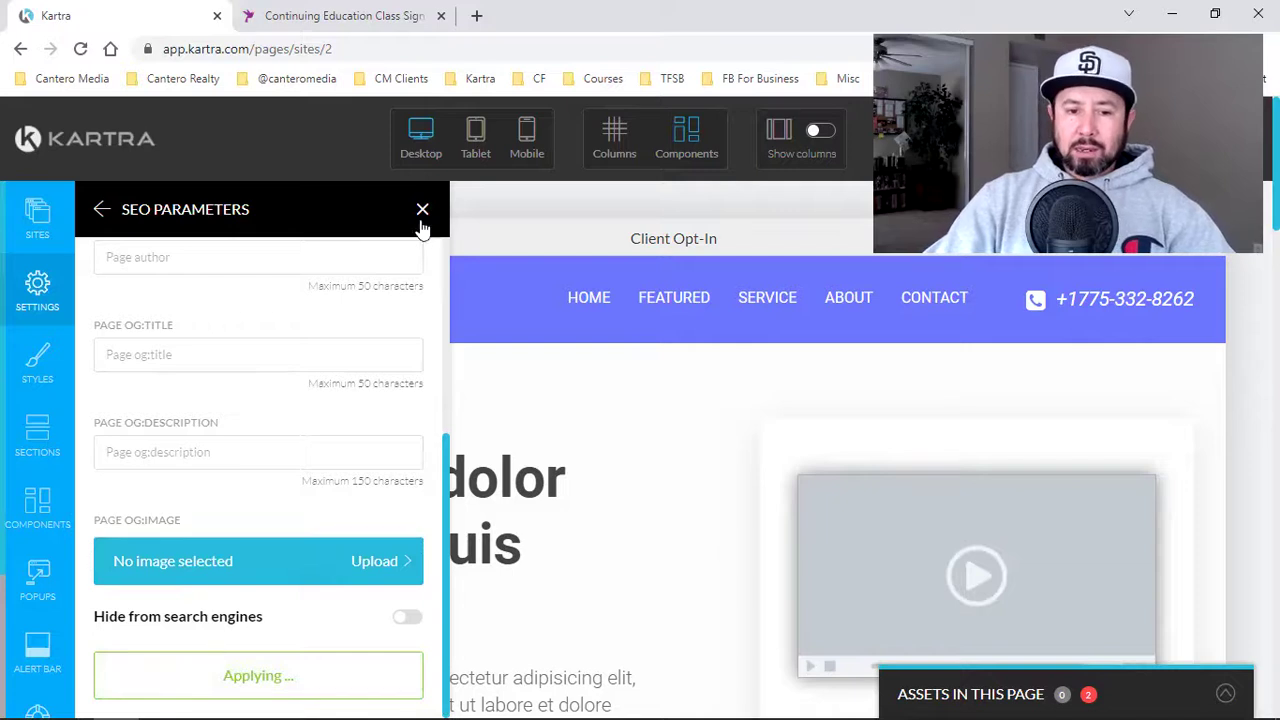
{"action": "scroll", "coordinate": [400, 286], "scroll_direction": "up", "scroll_amount": 5}
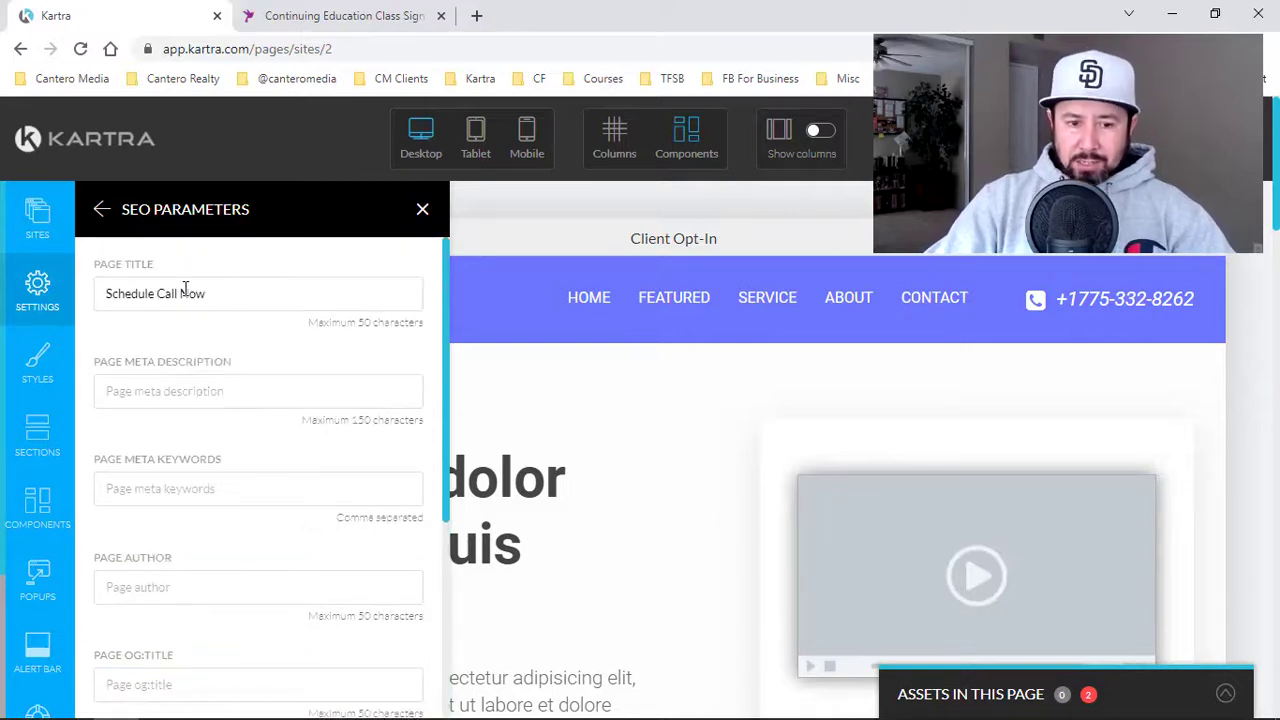
{"action": "left_click", "coordinate": [323, 20]}
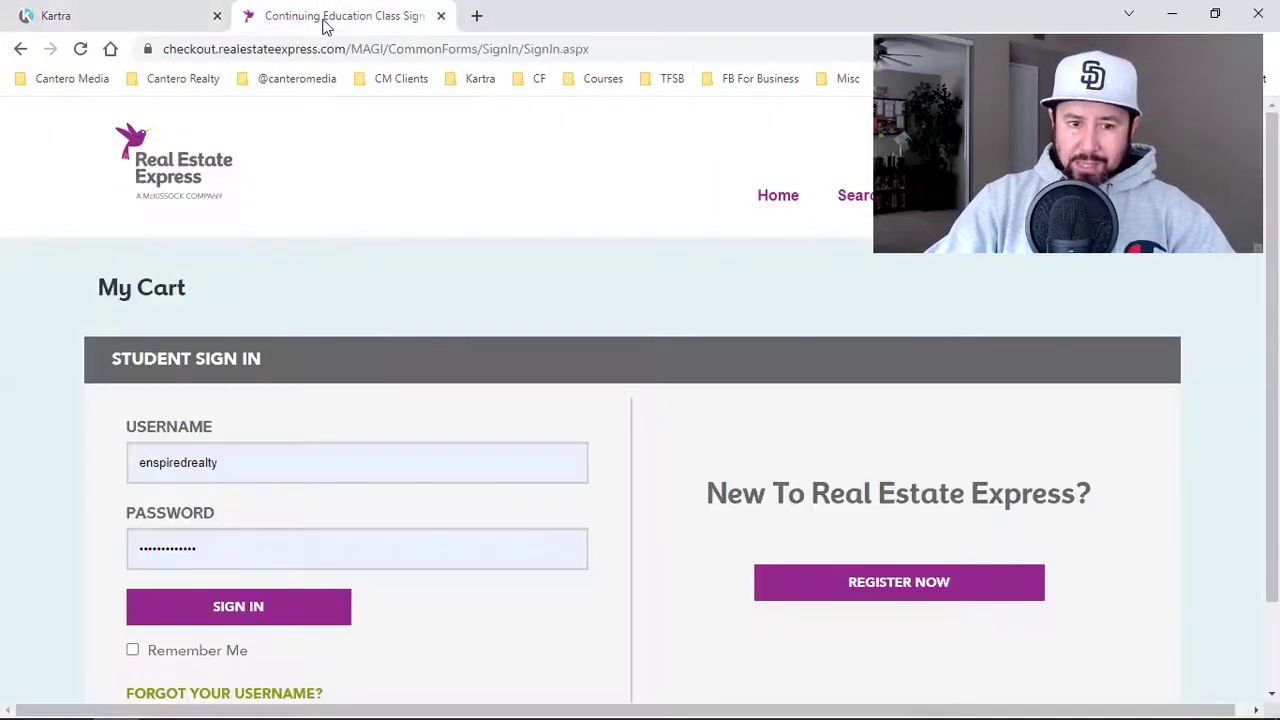
{"action": "left_click", "coordinate": [122, 10]}
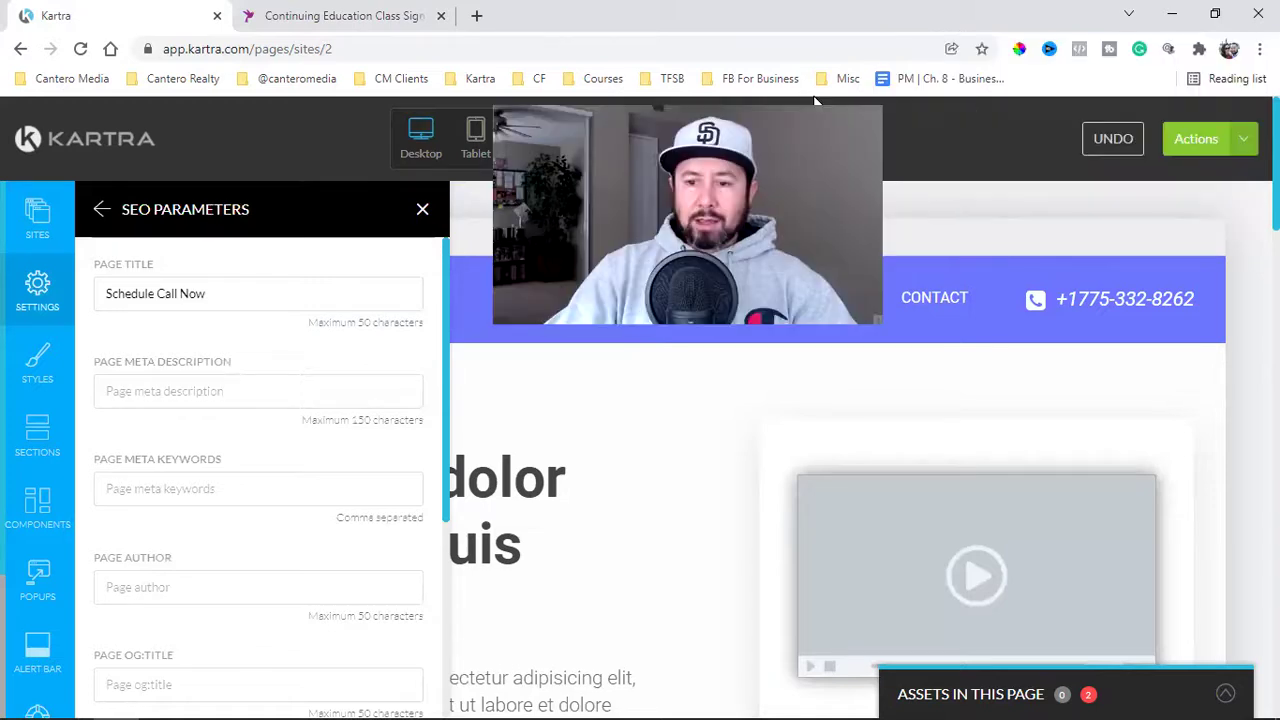
Step: Save and publish the page, choosing to get the direct page link
{"action": "left_click", "coordinate": [1177, 235]}
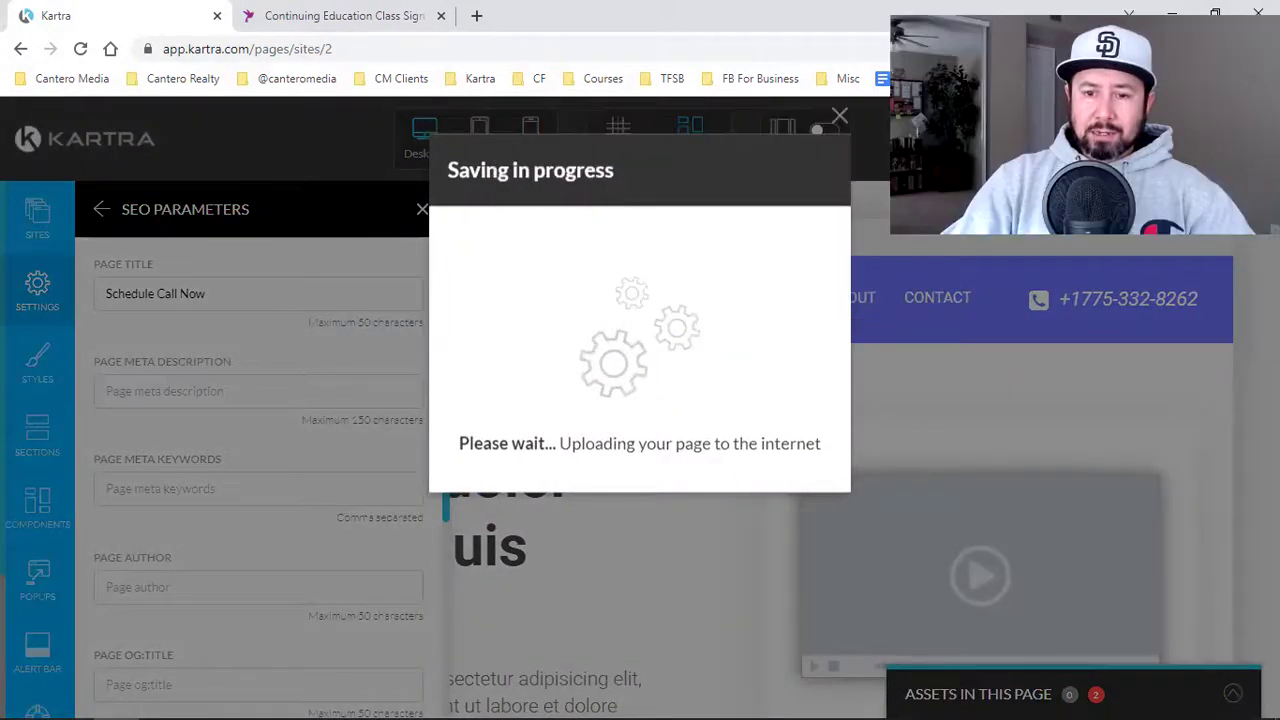
{"action": "left_click", "coordinate": [839, 116]}
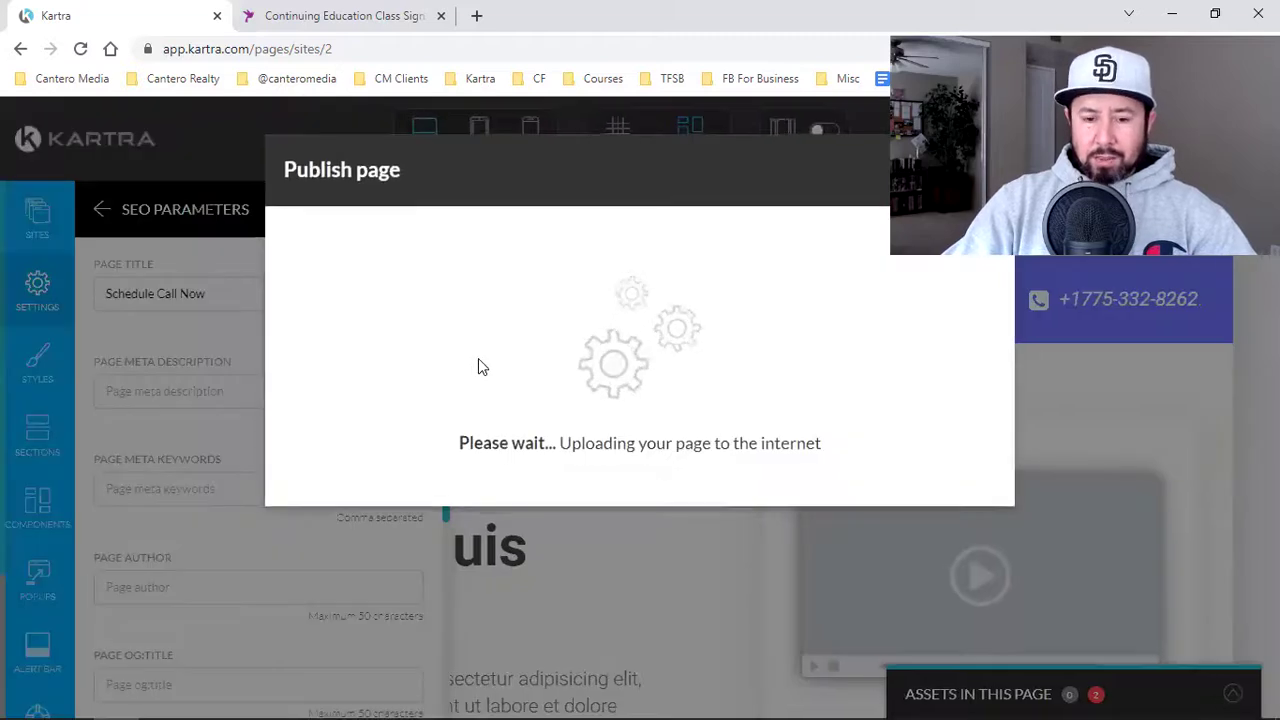
{"action": "left_click", "coordinate": [480, 371]}
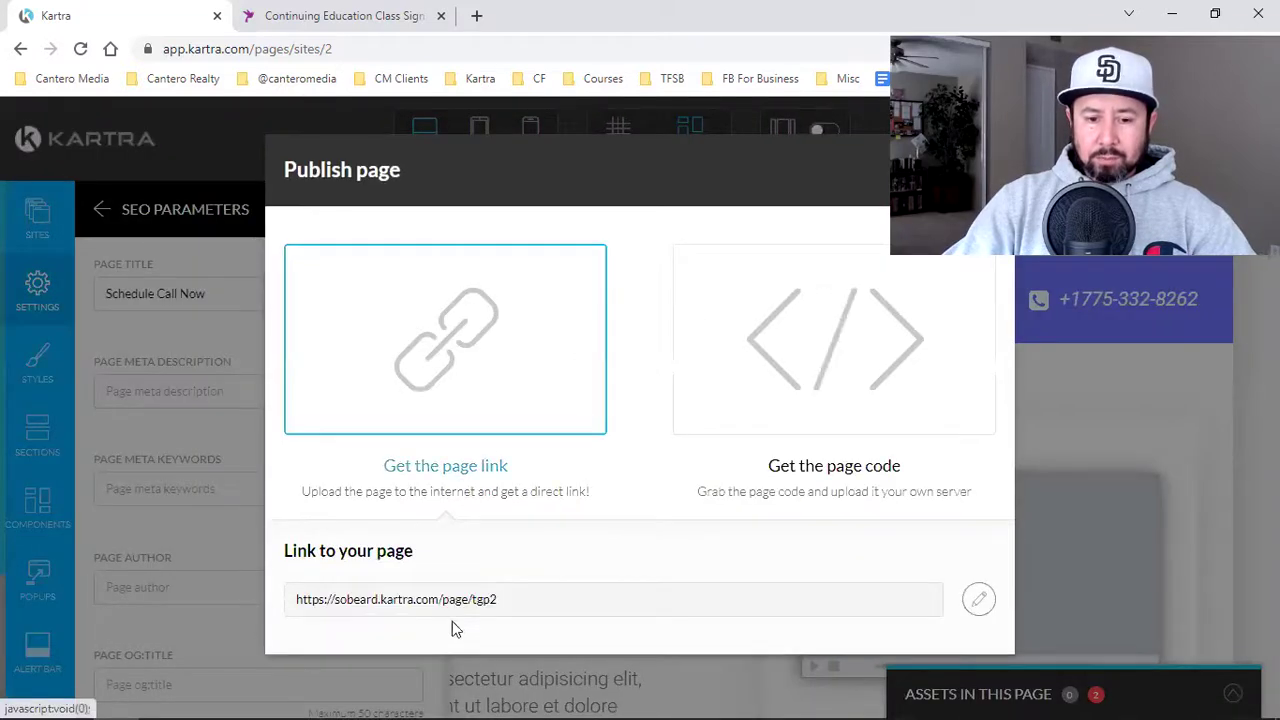
Step: Copy the published page's link and open it in a new browser tab
{"action": "triple_click", "coordinate": [490, 600]}
{"action": "right_click", "coordinate": [490, 600]}
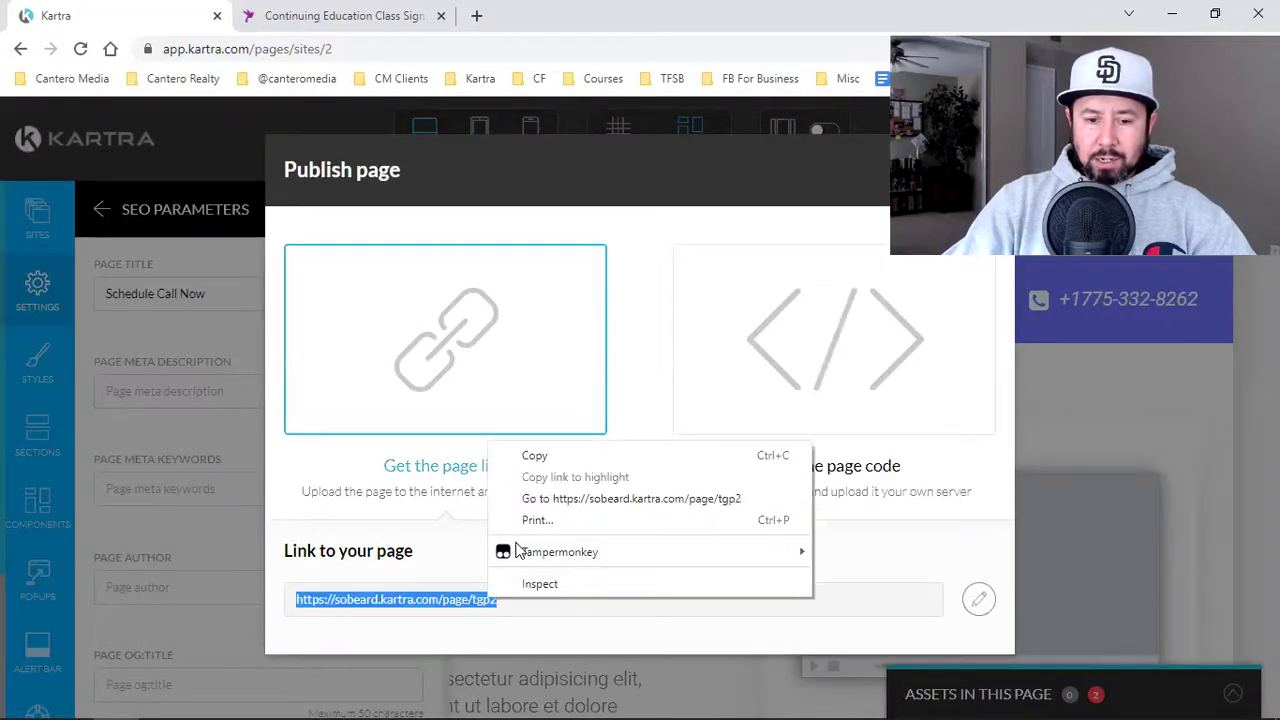
{"action": "left_click", "coordinate": [560, 457]}
{"action": "left_click", "coordinate": [475, 12]}
{"action": "key", "text": "ctrl+v"}
{"action": "key", "text": "Return"}
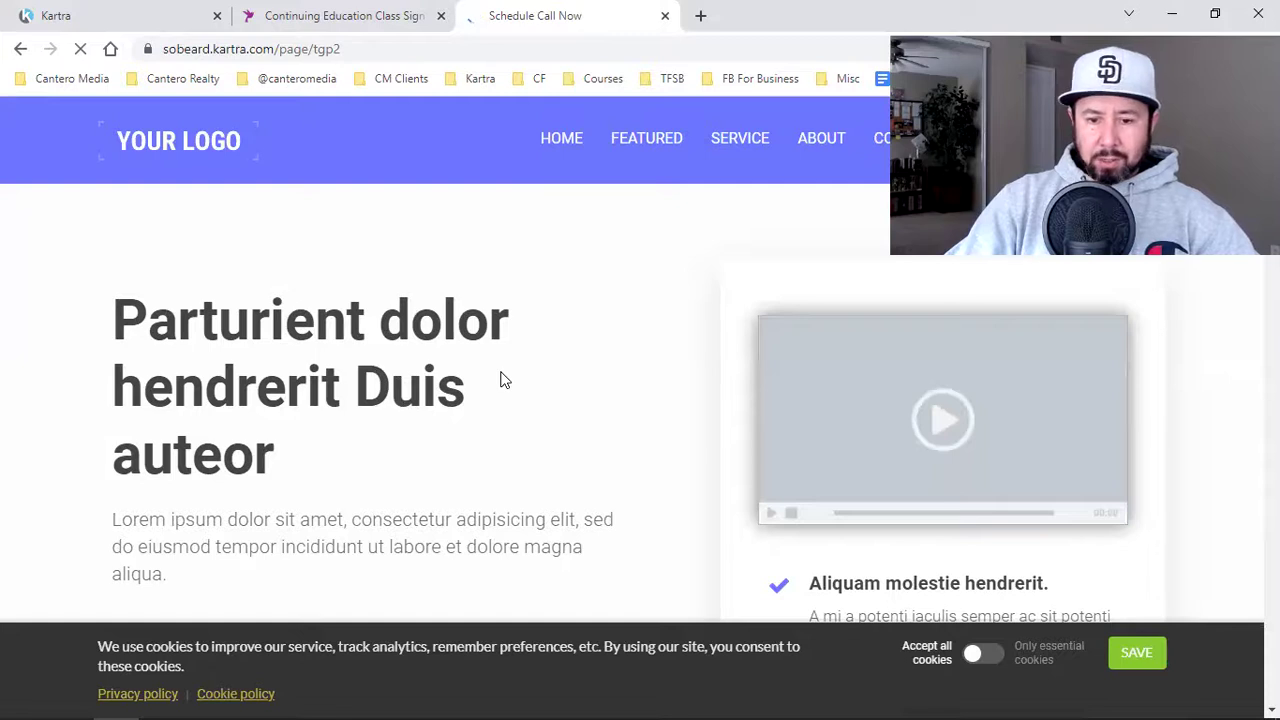
Step: Save the cookie preferences on the published page and examine its sections down to the testimonials and its browser tab title
{"action": "scroll", "coordinate": [503, 378], "scroll_direction": "down", "scroll_amount": 2}
{"action": "scroll", "coordinate": [503, 380], "scroll_direction": "down", "scroll_amount": 2}
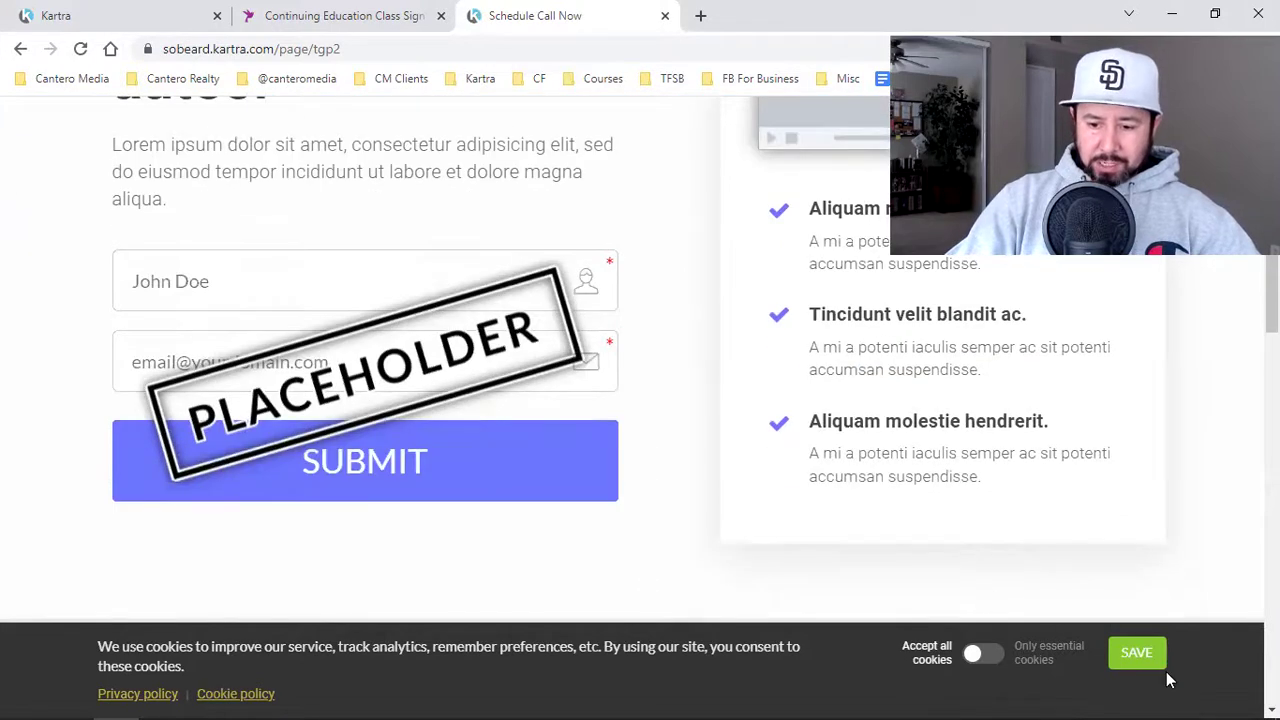
{"action": "left_click", "coordinate": [1140, 660]}
{"action": "scroll", "coordinate": [566, 497], "scroll_direction": "down", "scroll_amount": 15}
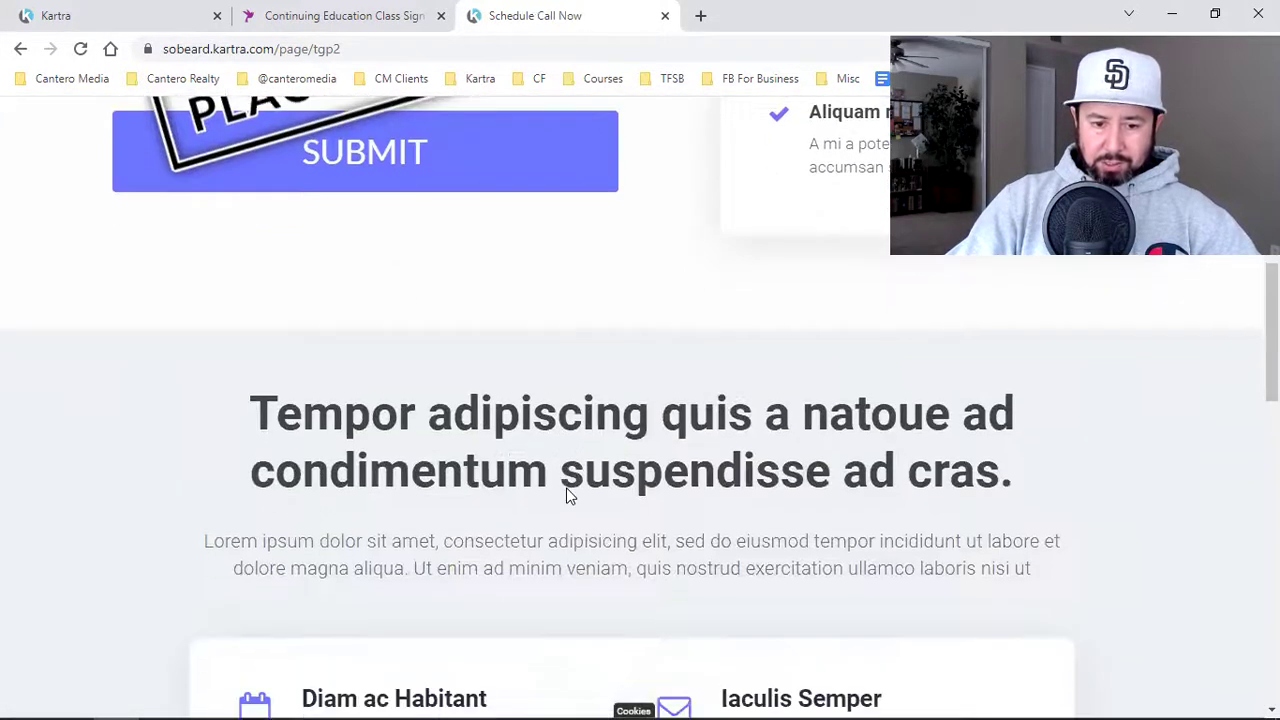
{"action": "scroll", "coordinate": [566, 497], "scroll_direction": "up", "scroll_amount": 5}
{"action": "scroll", "coordinate": [566, 497], "scroll_direction": "down", "scroll_amount": 6}
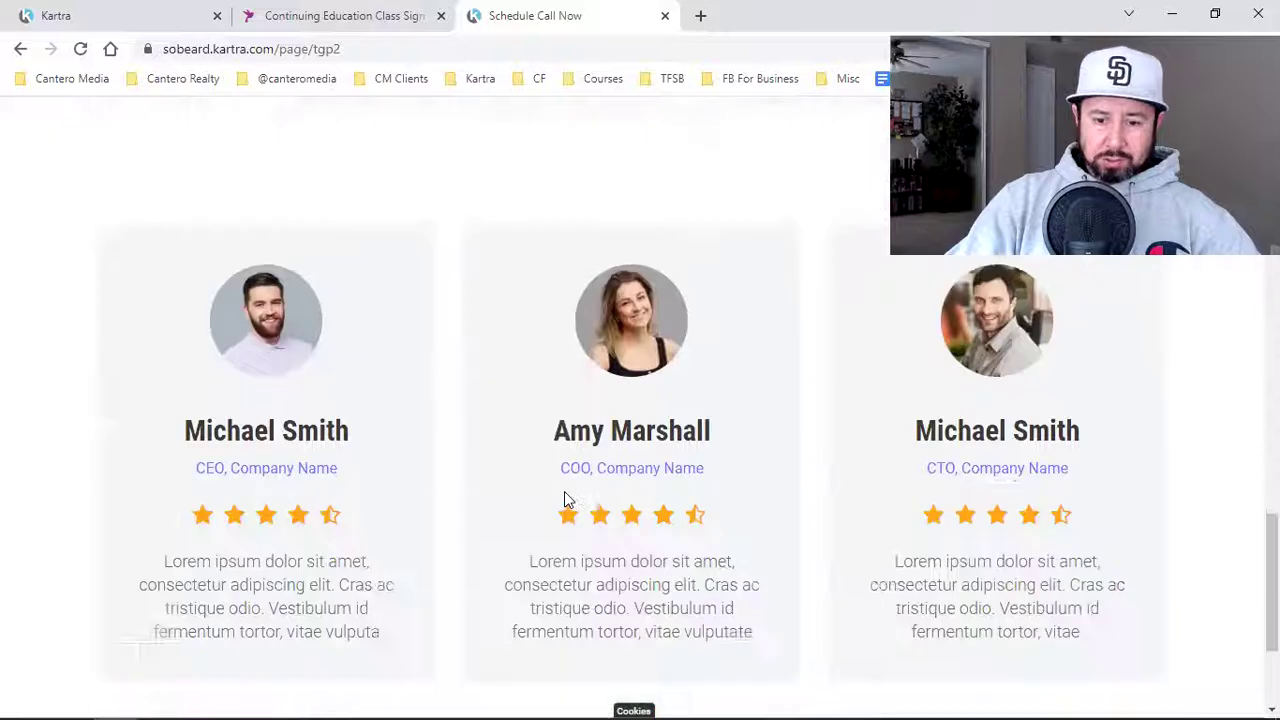
{"action": "scroll", "coordinate": [566, 497], "scroll_direction": "up", "scroll_amount": 3}
{"action": "scroll", "coordinate": [564, 498], "scroll_direction": "up", "scroll_amount": 9}
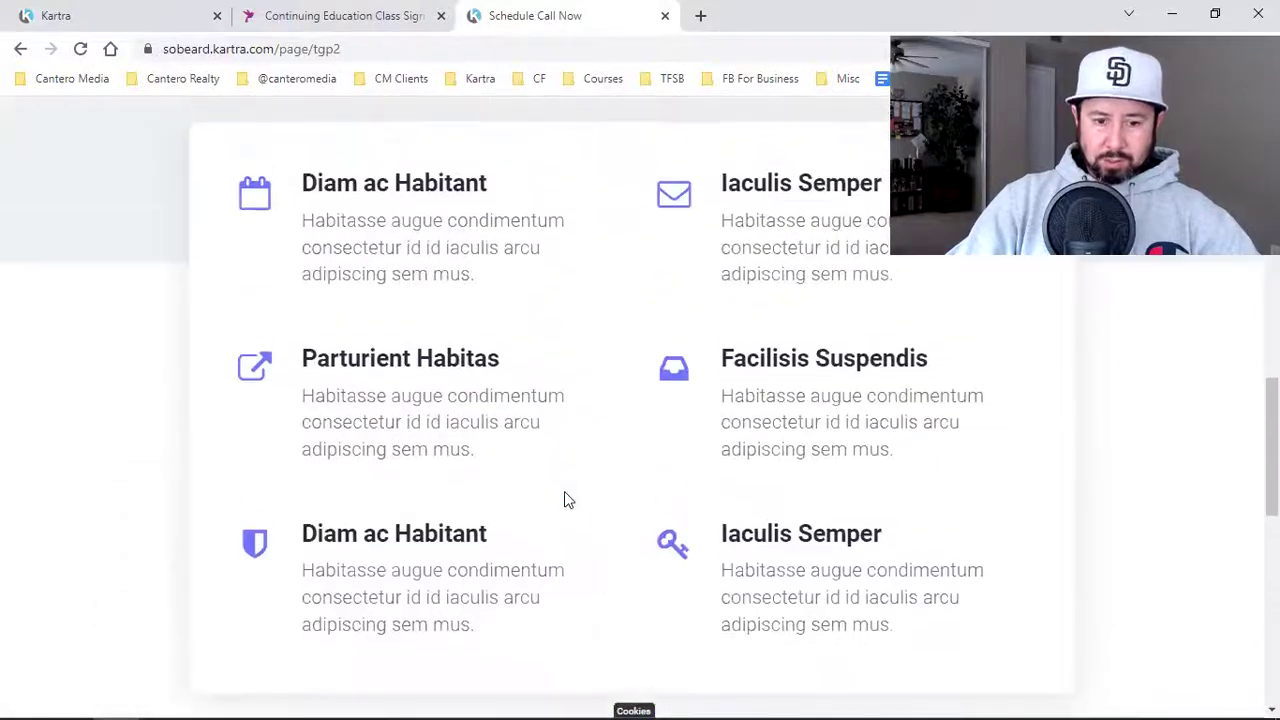
{"action": "scroll", "coordinate": [565, 493], "scroll_direction": "up", "scroll_amount": 8}
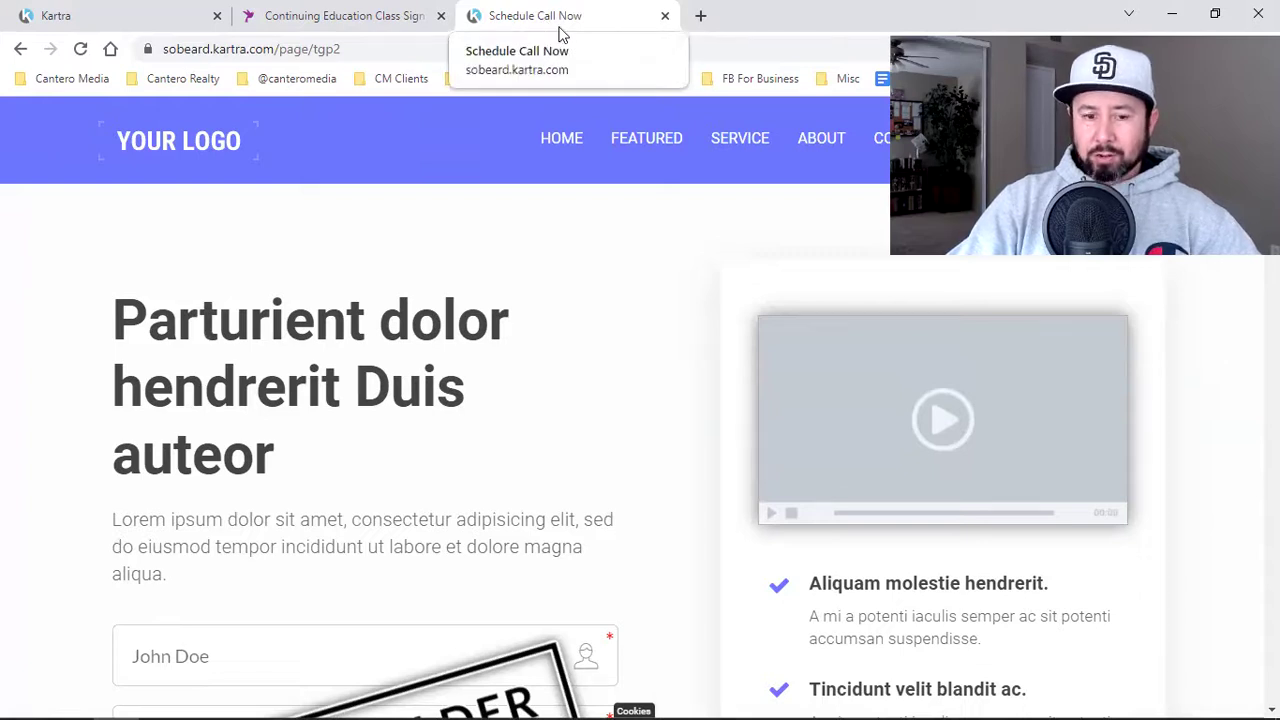
Step: Highlight the published page's main headline and examine the placeholder opt-in form beneath it
{"action": "scroll", "coordinate": [254, 269], "scroll_direction": "down", "scroll_amount": 1}
{"action": "left_click_drag", "start_coordinate": [191, 245], "coordinate": [240, 322]}
{"action": "left_click", "coordinate": [291, 312]}
{"action": "left_click_drag", "start_coordinate": [114, 222], "coordinate": [283, 368]}
{"action": "scroll", "coordinate": [311, 420], "scroll_direction": "down", "scroll_amount": 2}
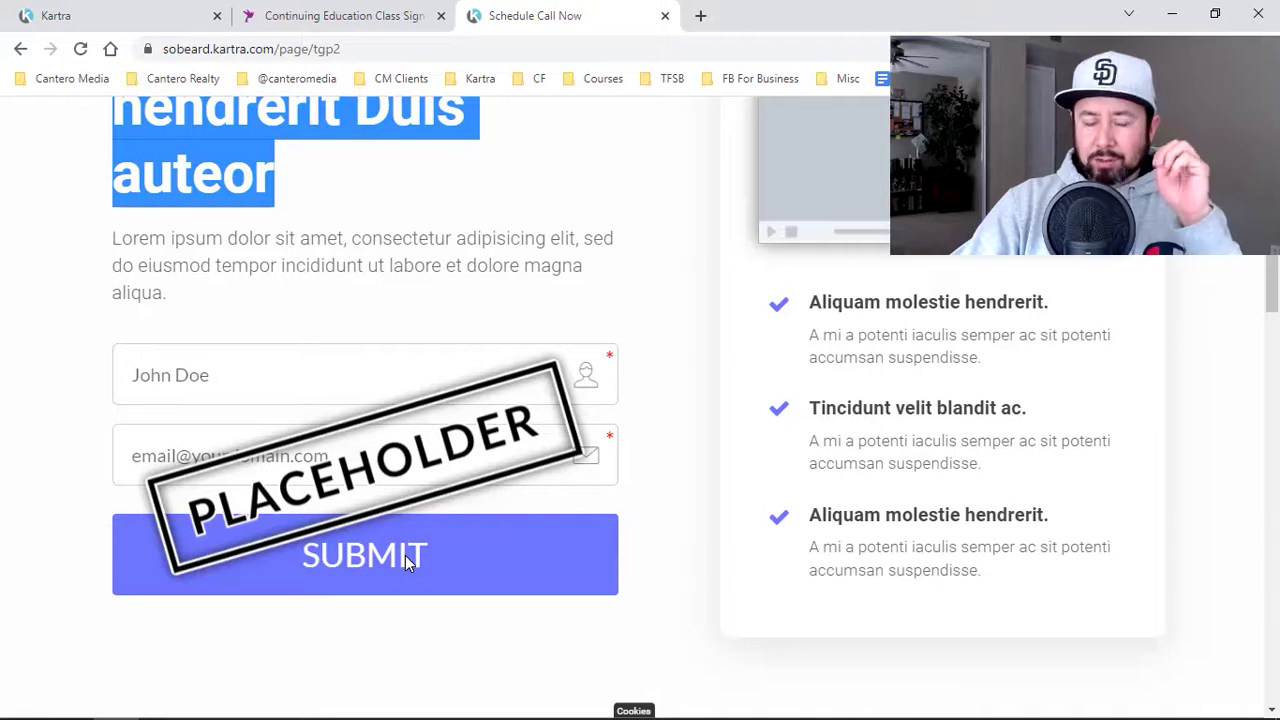
{"action": "scroll", "coordinate": [408, 563], "scroll_direction": "up", "scroll_amount": 10}
Step: Return to the Kartra editor, leave the publish dialog, and reopen the list of page settings
{"action": "left_click", "coordinate": [55, 15]}
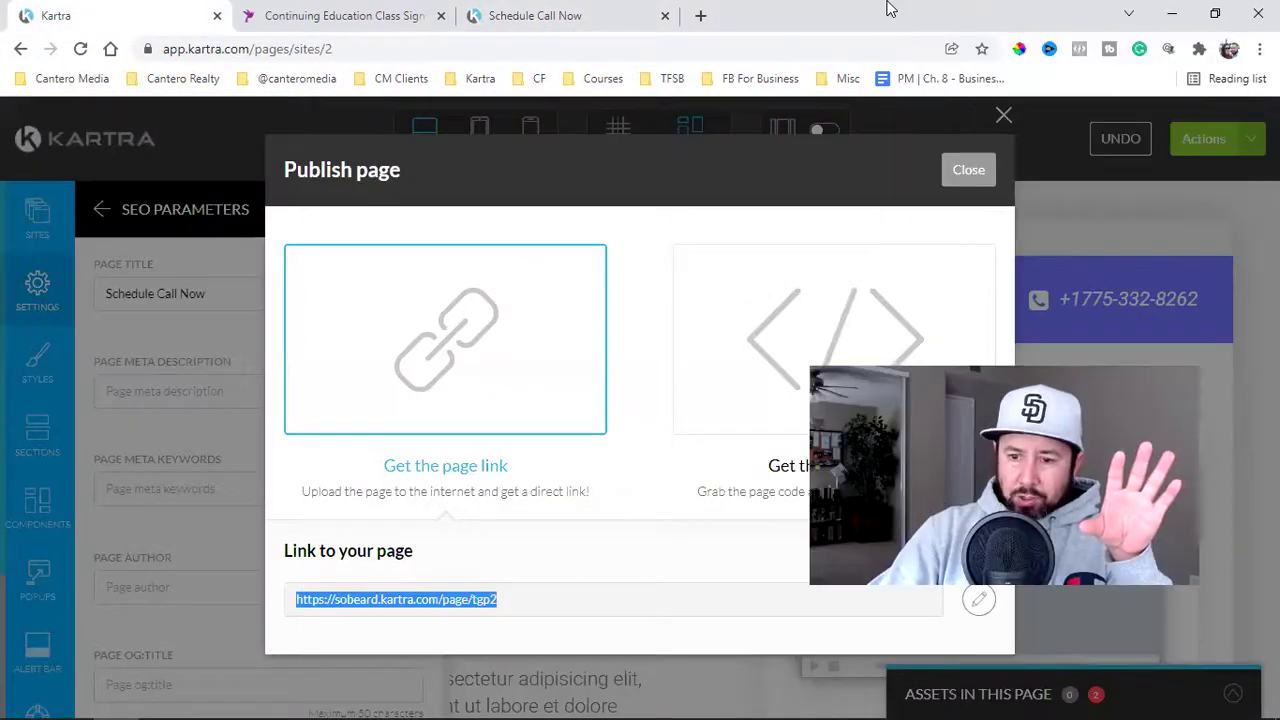
{"action": "left_click", "coordinate": [1225, 147]}
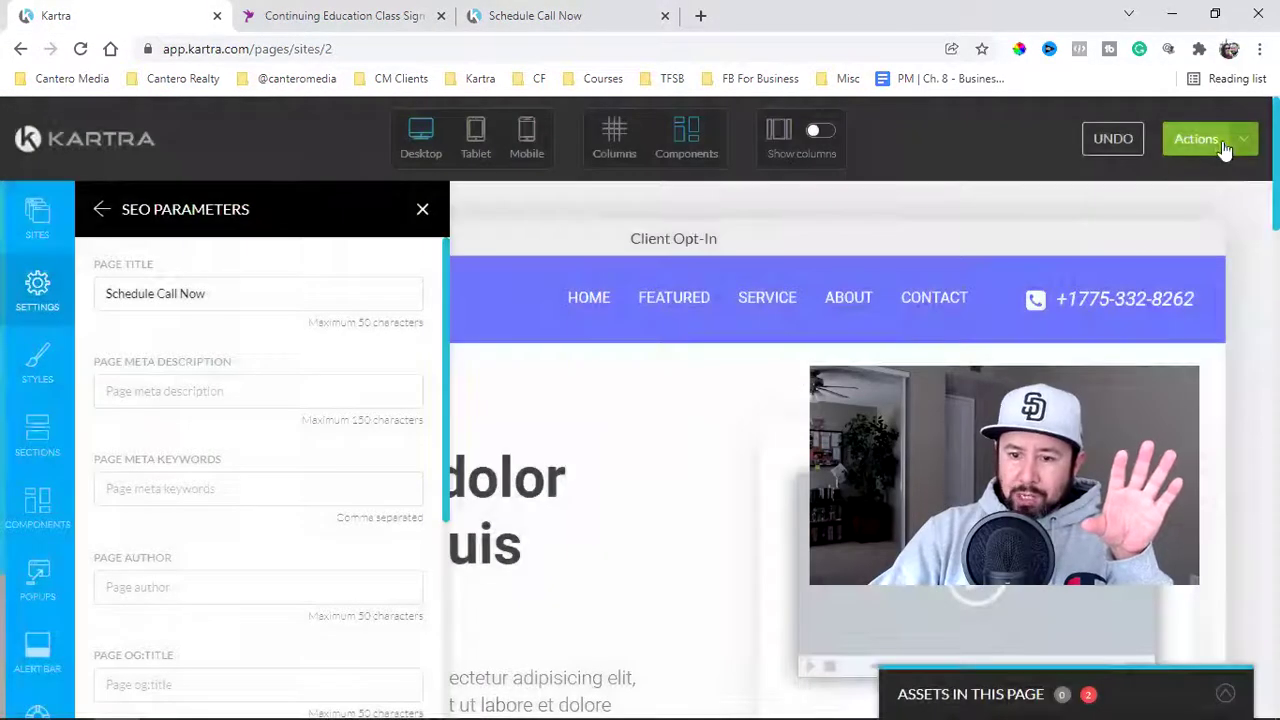
{"action": "left_click", "coordinate": [33, 290]}
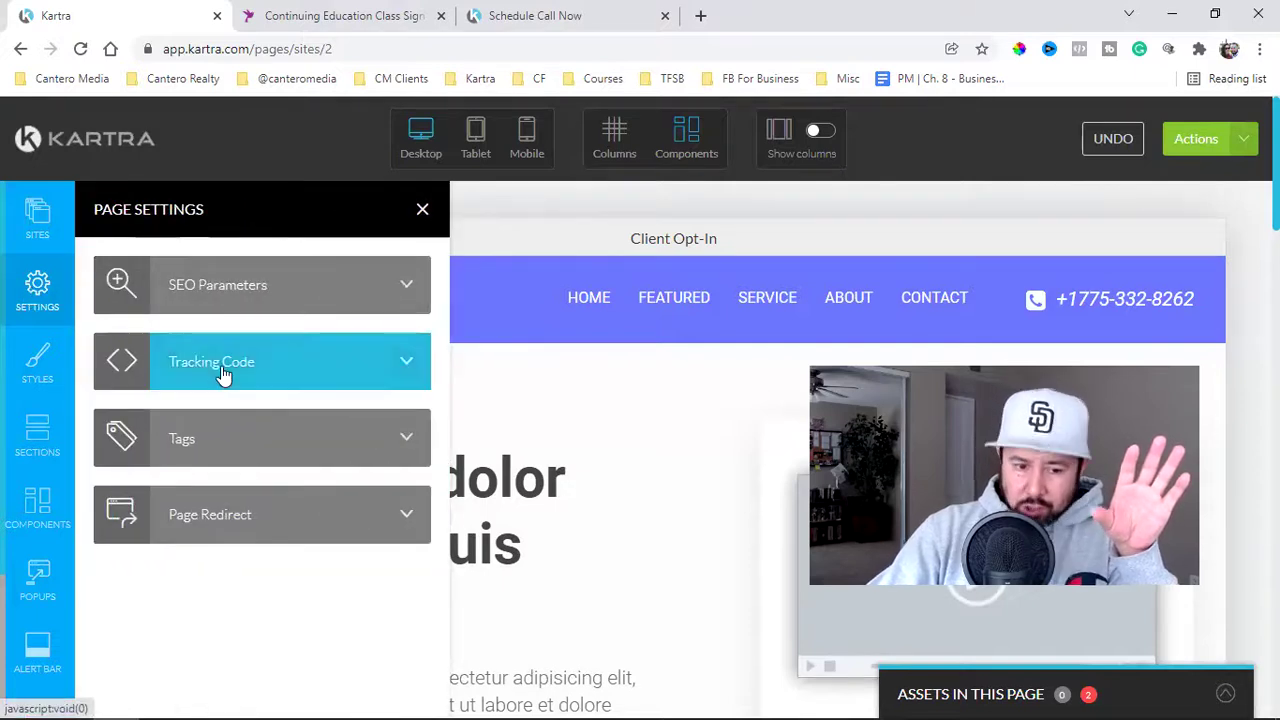
Step: Open the page's tracking code settings, go to the empty Facebook ads tracking code field, and apply the settings
{"action": "left_click", "coordinate": [223, 363]}
{"action": "scroll", "coordinate": [223, 365], "scroll_direction": "down", "scroll_amount": 3}
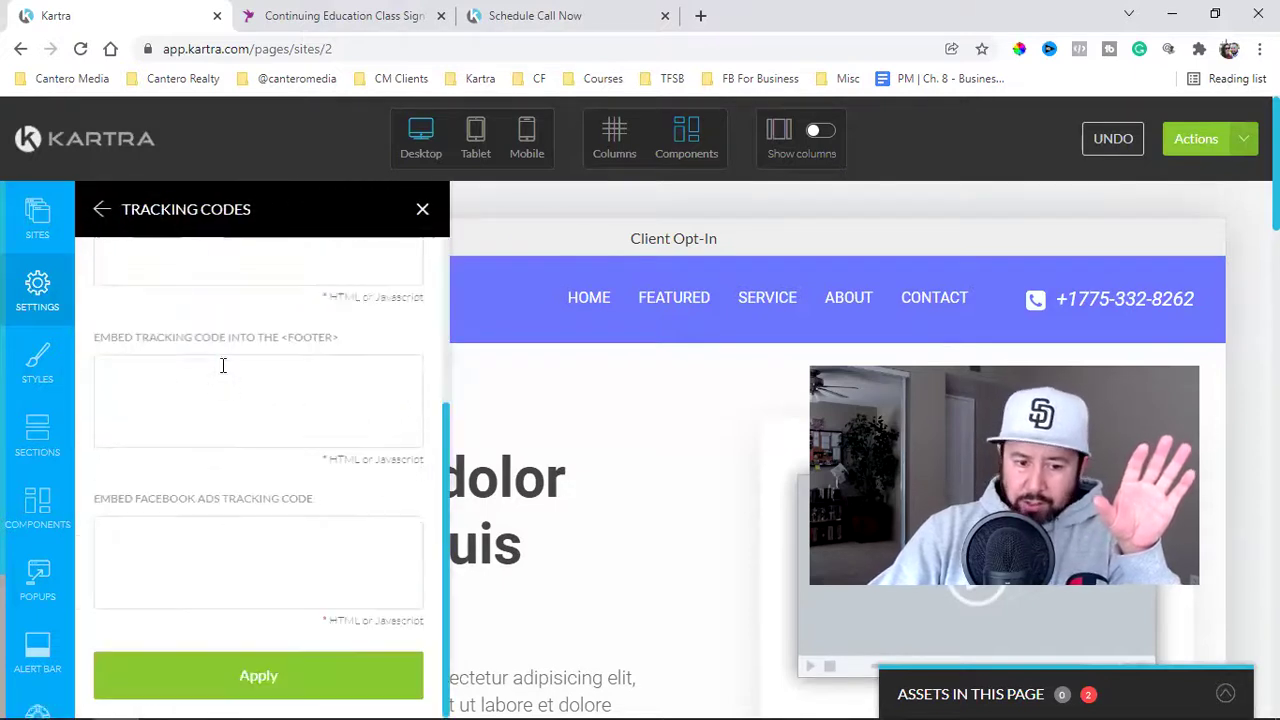
{"action": "left_click", "coordinate": [169, 523]}
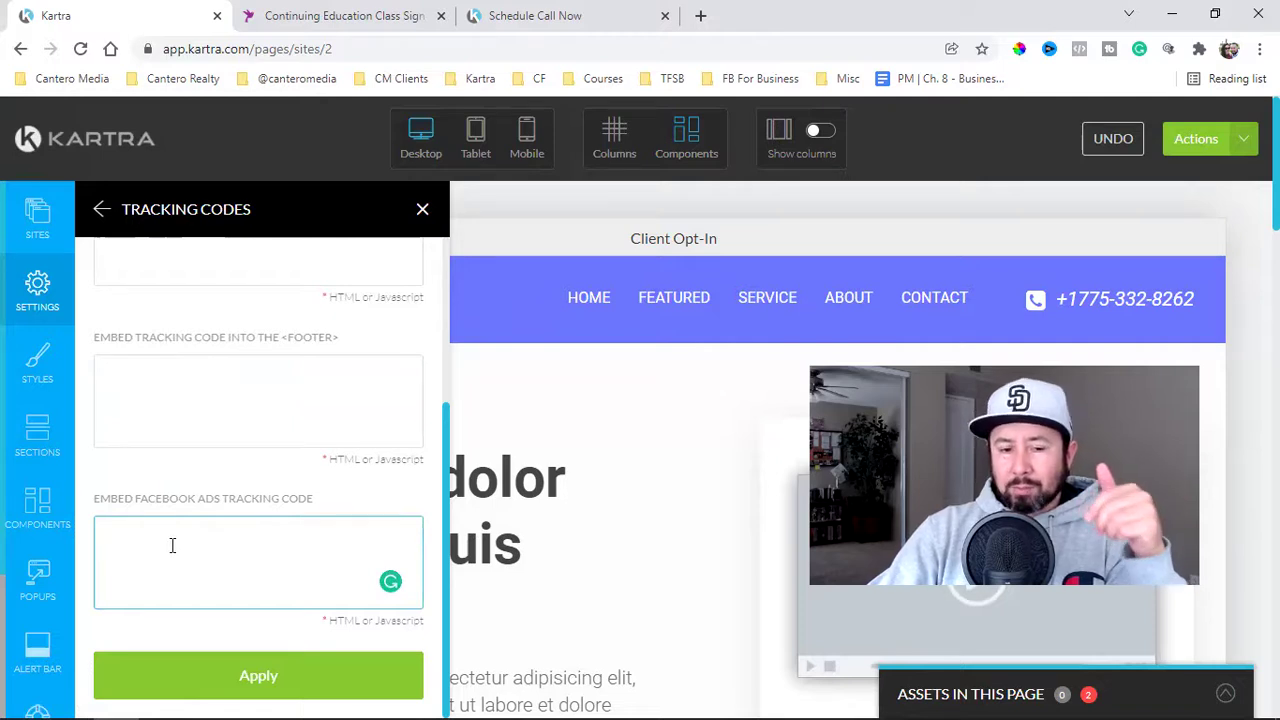
{"action": "left_click", "coordinate": [146, 677]}
Step: Save the Client Opt-In page's progress and close the tracking codes settings
{"action": "left_click", "coordinate": [1222, 137]}
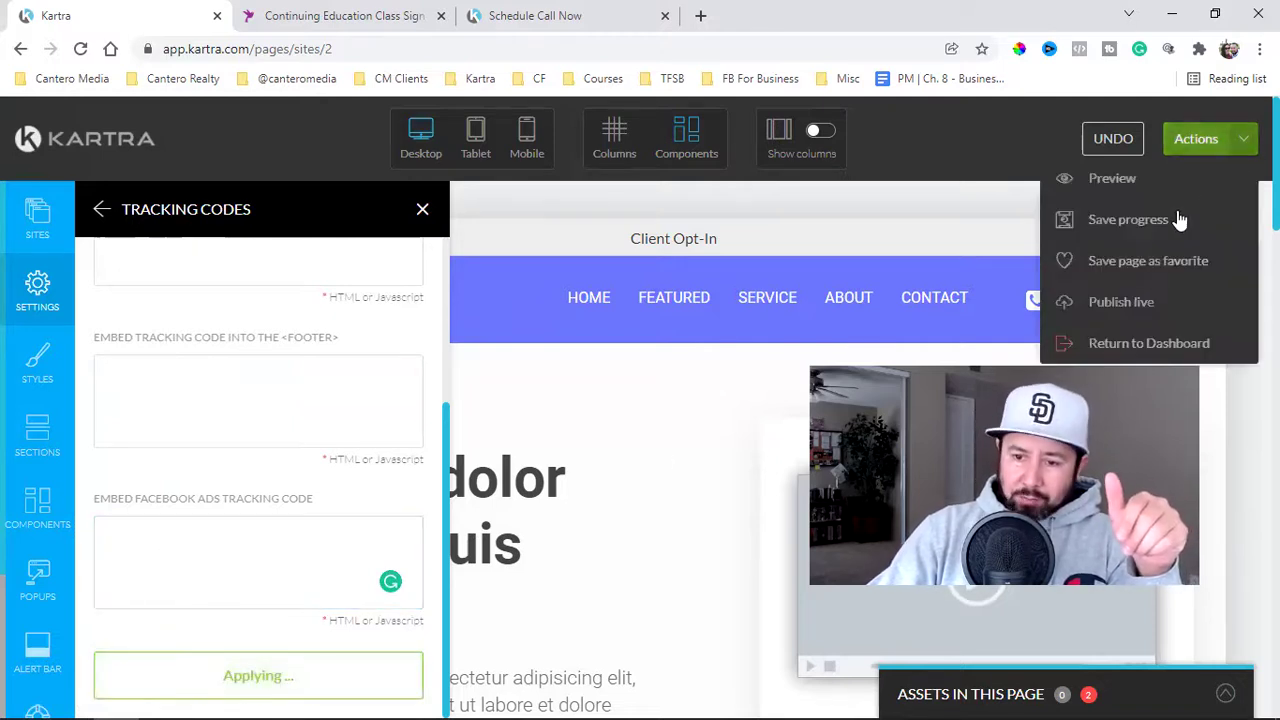
{"action": "left_click", "coordinate": [1177, 218]}
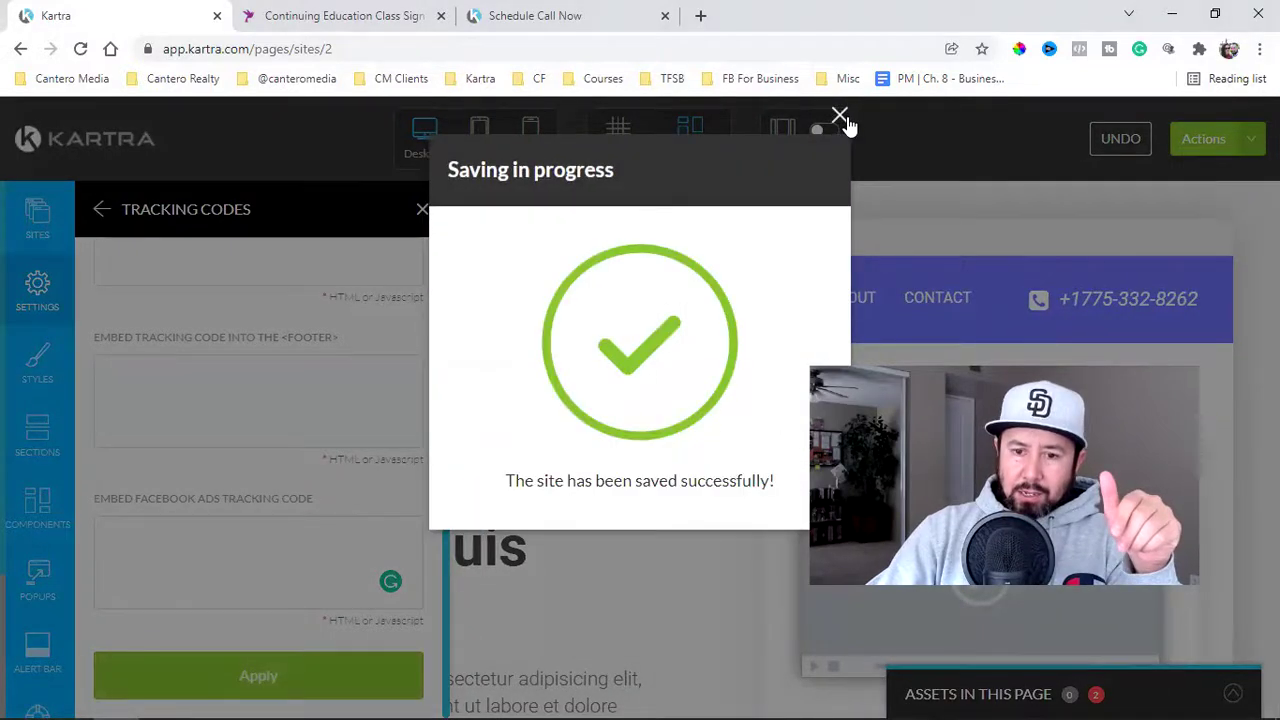
{"action": "left_click", "coordinate": [846, 120]}
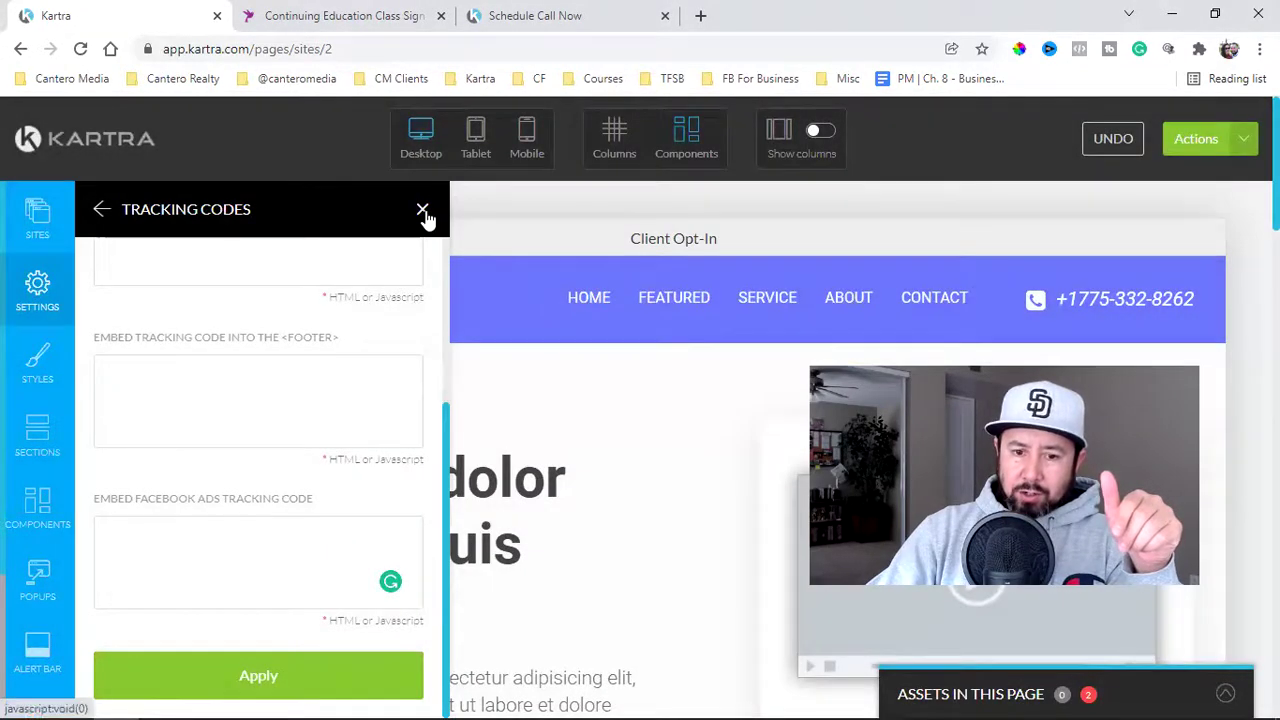
{"action": "left_click", "coordinate": [422, 213]}
Step: Check the page's content down to the copyright footer and save its progress again
{"action": "scroll", "coordinate": [640, 455], "scroll_direction": "down", "scroll_amount": 15}
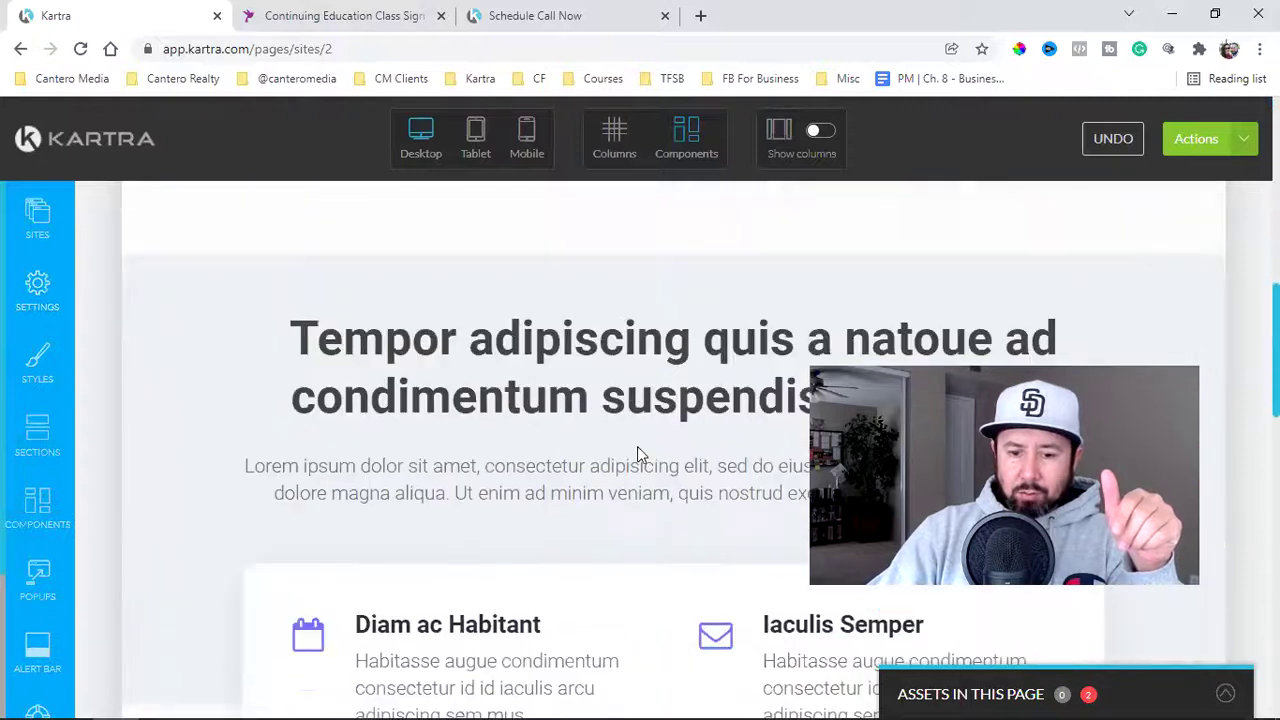
{"action": "scroll", "coordinate": [639, 446], "scroll_direction": "down", "scroll_amount": 3}
{"action": "scroll", "coordinate": [639, 446], "scroll_direction": "up", "scroll_amount": 1}
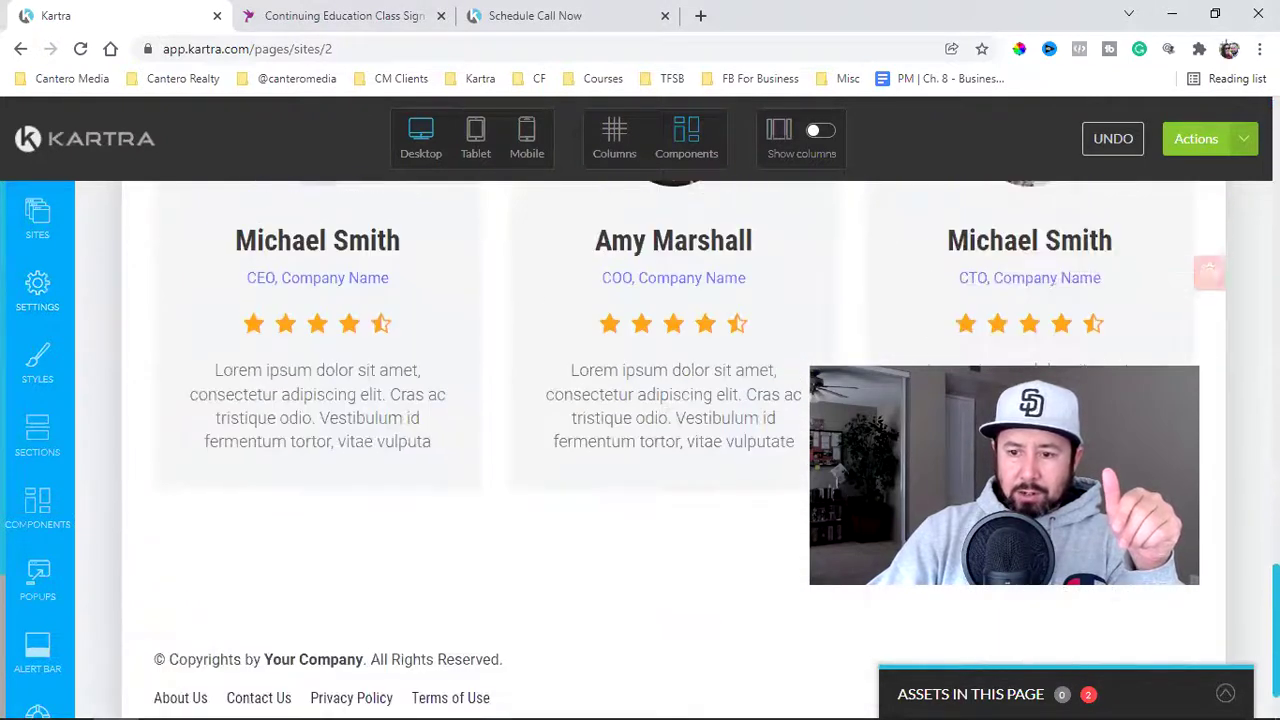
{"action": "left_click", "coordinate": [1200, 139]}
{"action": "left_click", "coordinate": [1216, 219]}
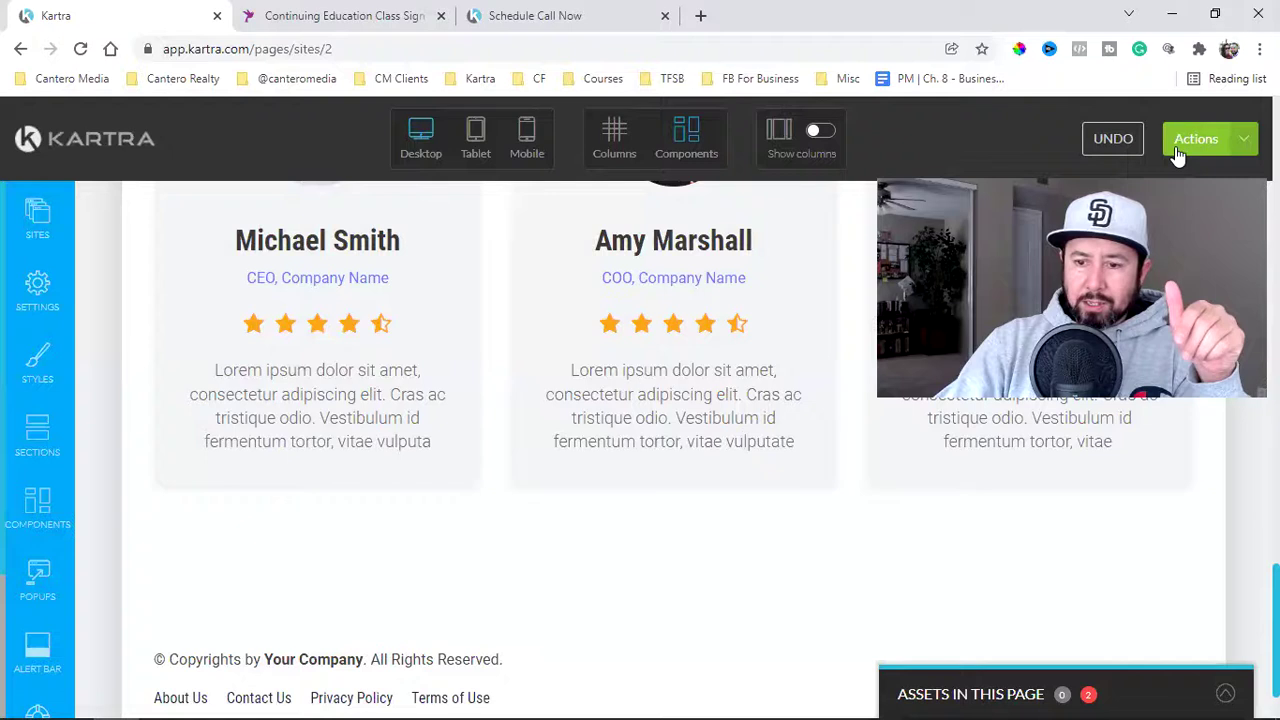
Step: Exit the page editor to the dashboard's list of pages and point out the Client Opt-In page
{"action": "left_click", "coordinate": [1185, 150]}
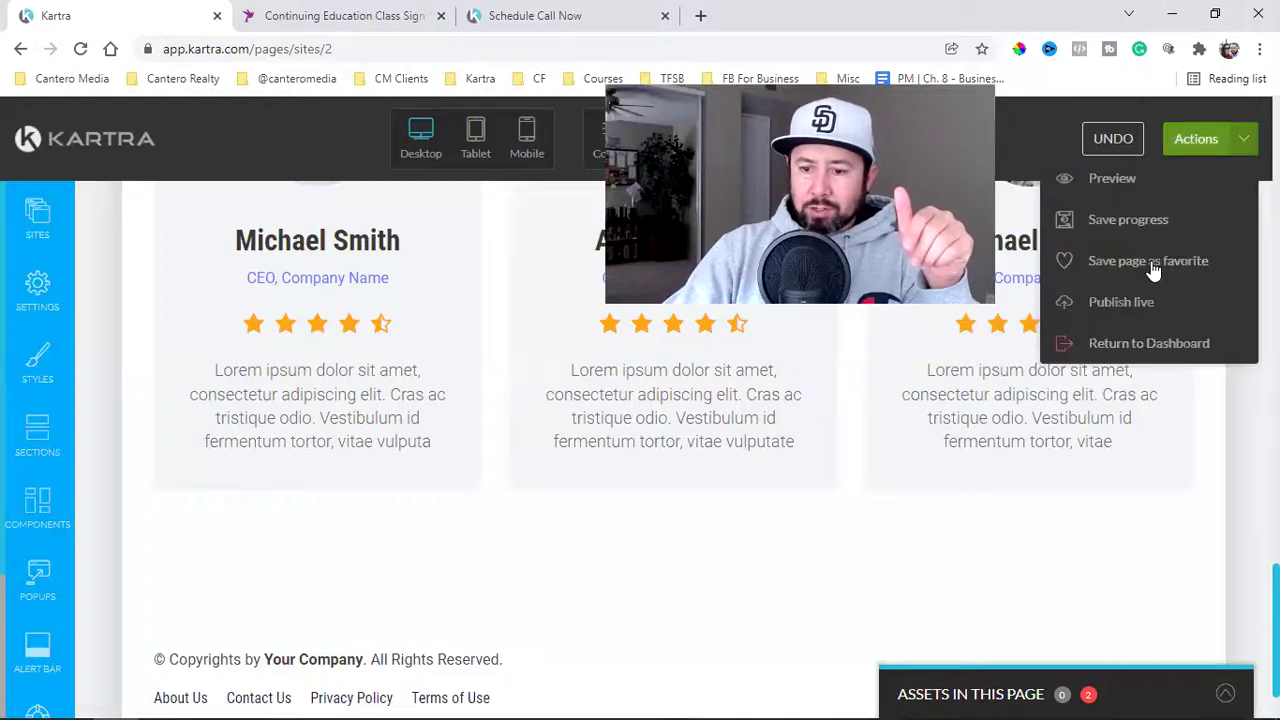
{"action": "left_click", "coordinate": [1137, 344]}
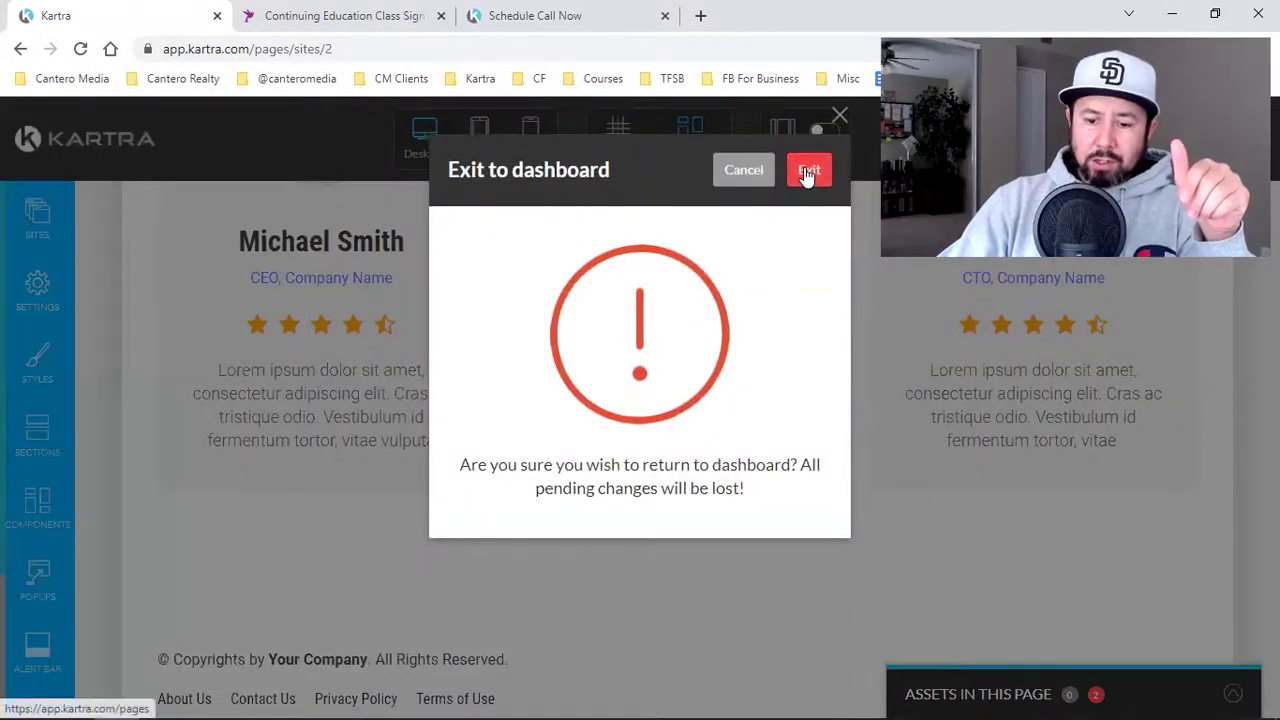
{"action": "left_click", "coordinate": [809, 169]}
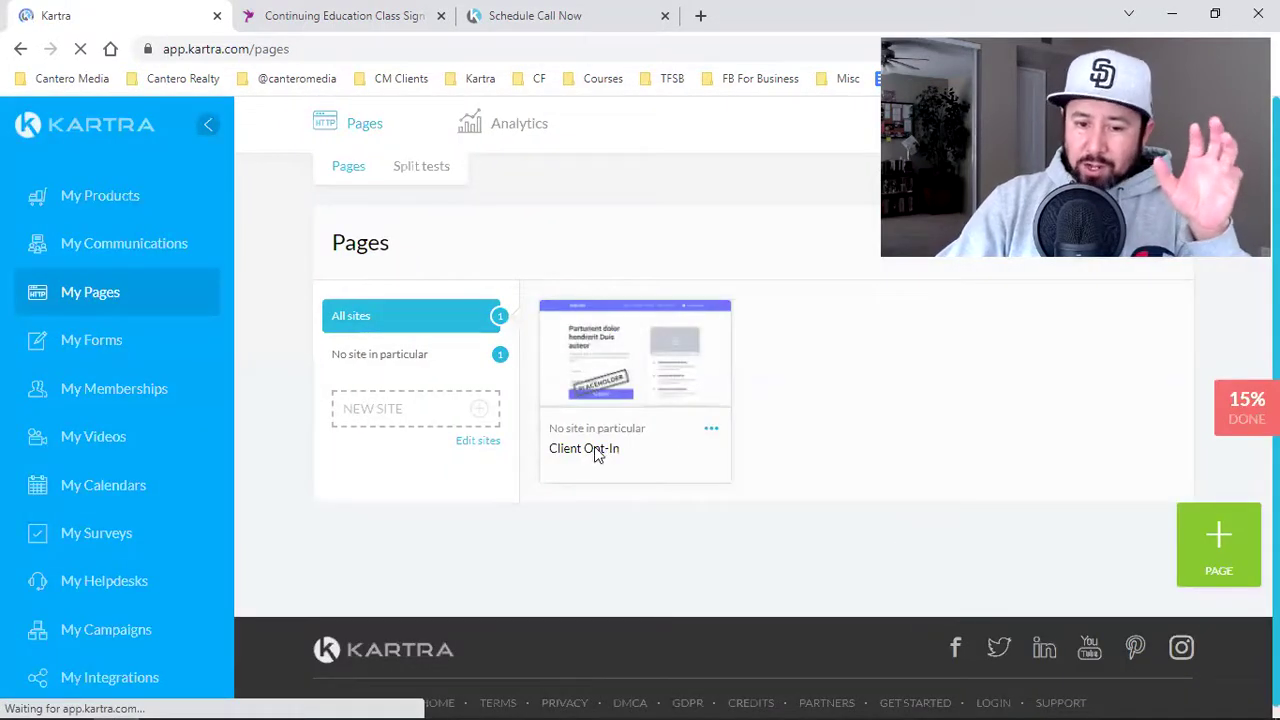
{"action": "triple_click", "coordinate": [597, 448]}
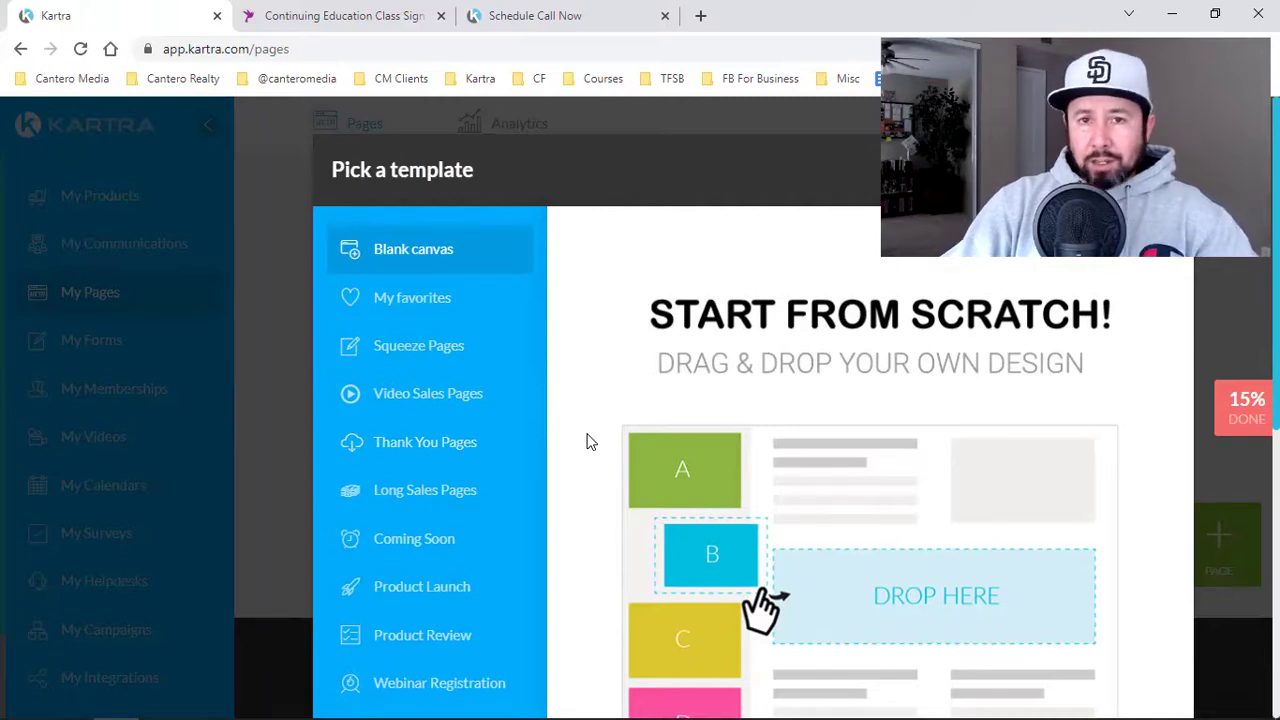
Step: Show the Thank You Pages templates for a new page and preview the "Hey - you wanna see this" video template
{"action": "left_click", "coordinate": [430, 443]}
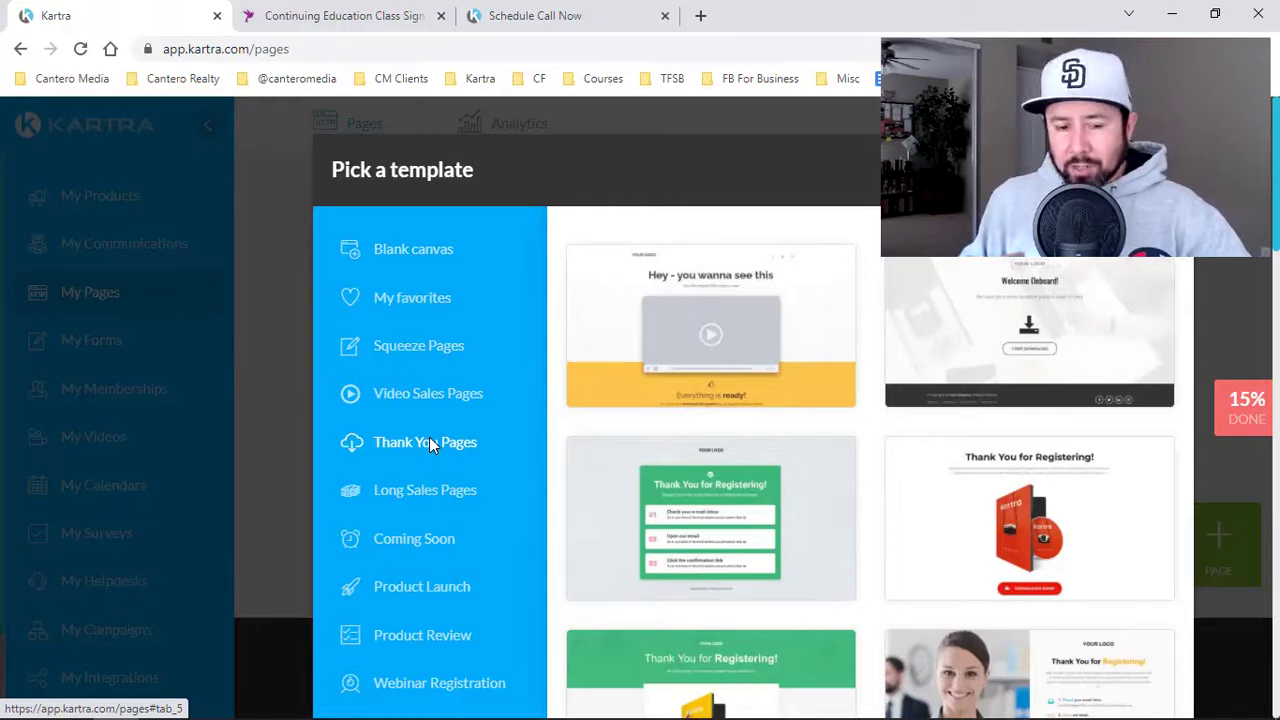
{"action": "left_click", "coordinate": [442, 452]}
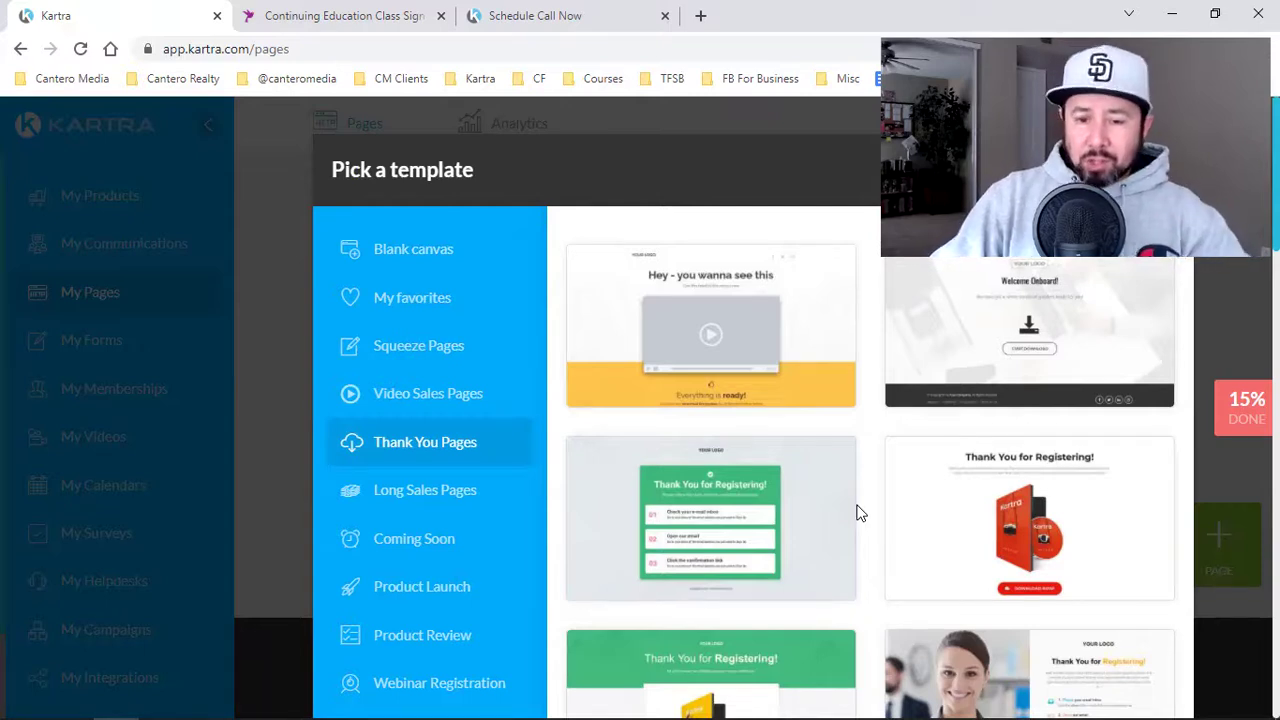
{"action": "mouse_move", "coordinate": [686, 338]}
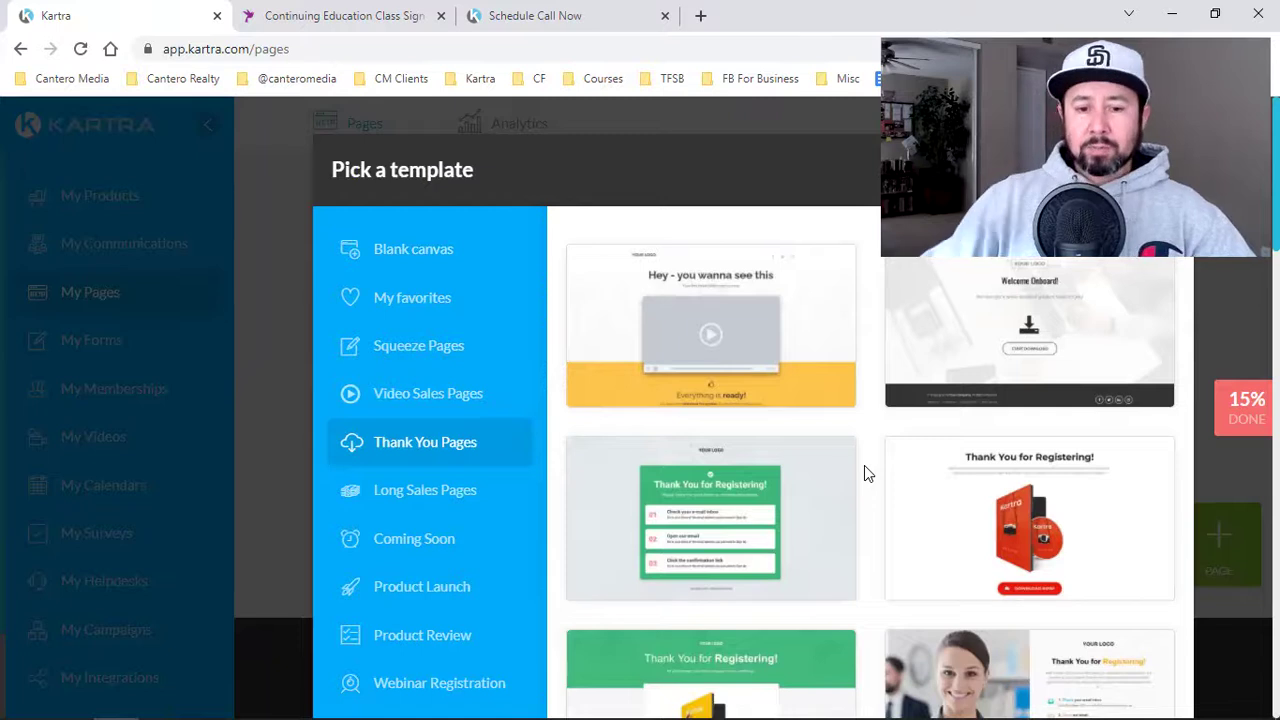
{"action": "mouse_move", "coordinate": [849, 484]}
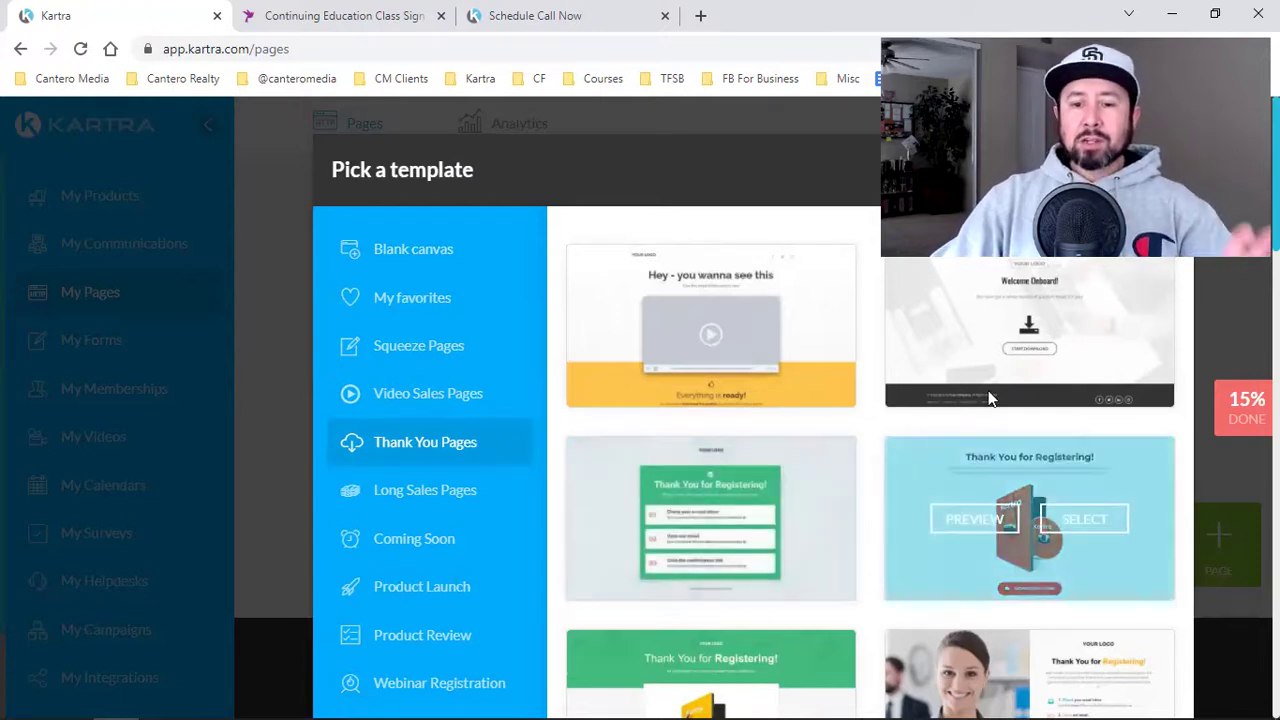
{"action": "left_click", "coordinate": [670, 328]}
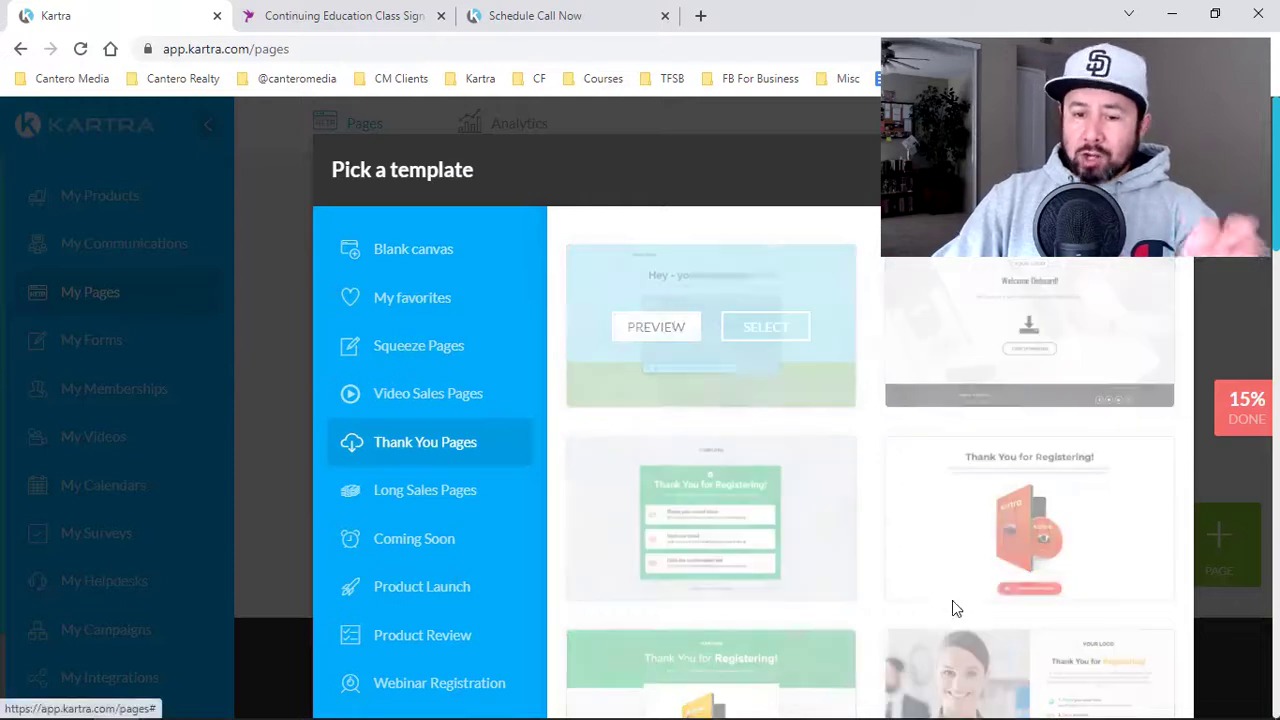
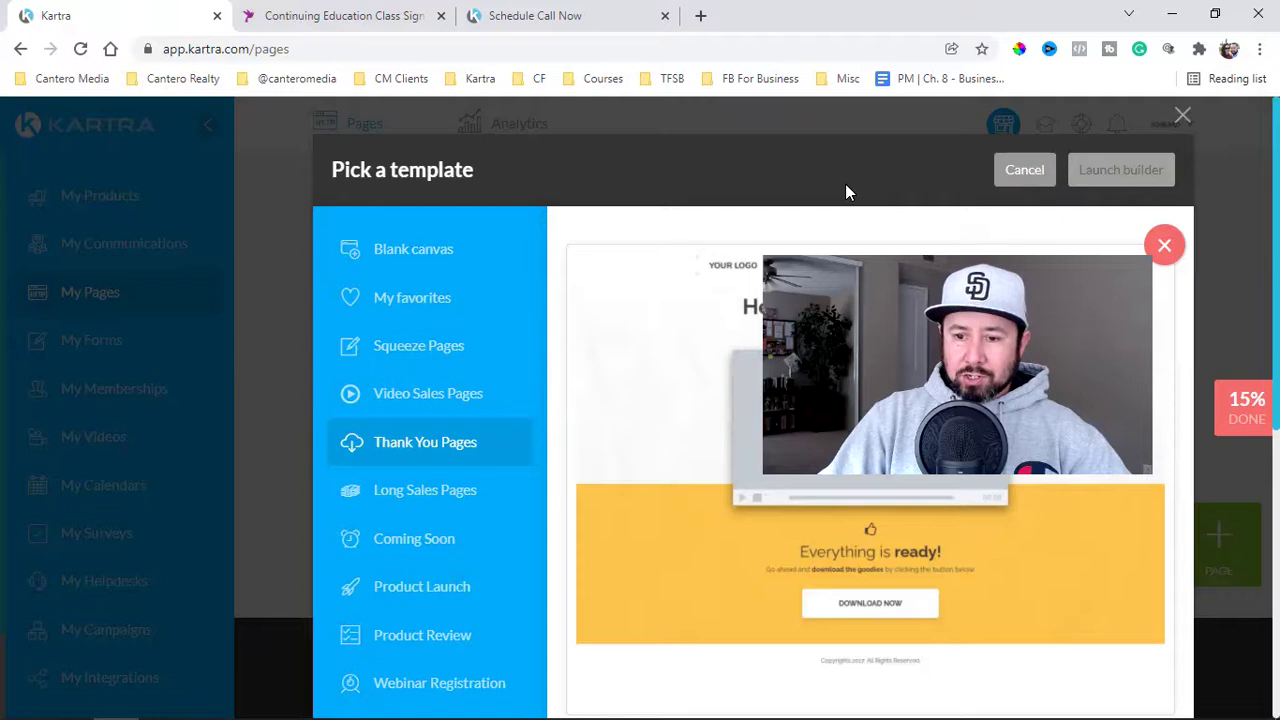
{"action": "left_click", "coordinate": [845, 186]}
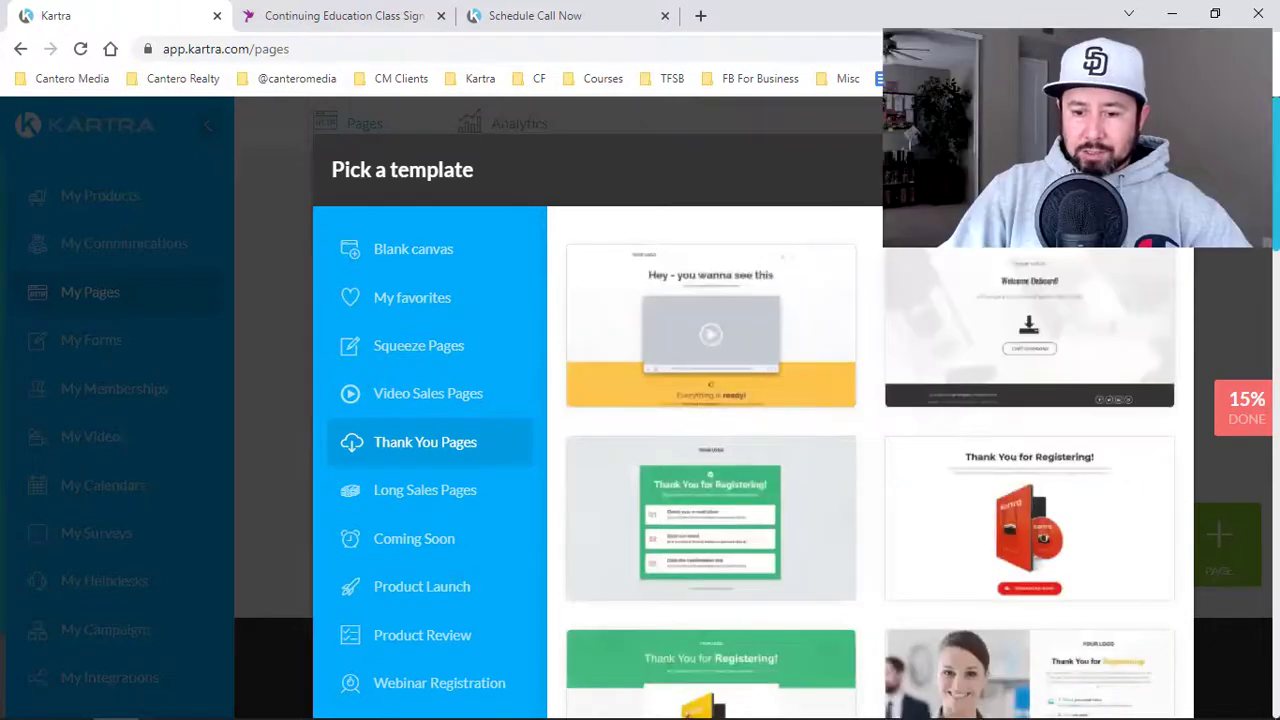
Step: Browse the Thank You Pages templates, choose the green "Excellent, you are almost there!" video template, and launch the builder
{"action": "scroll", "coordinate": [710, 360], "scroll_direction": "down", "scroll_amount": 3}
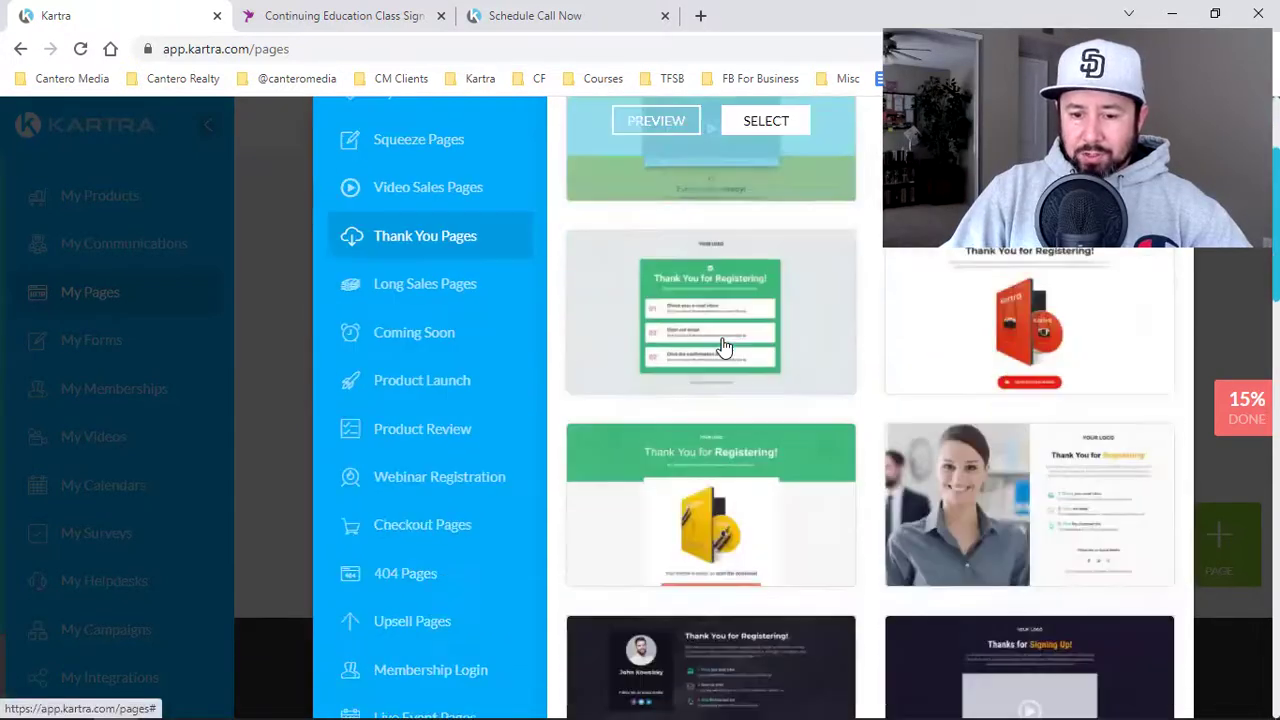
{"action": "scroll", "coordinate": [898, 413], "scroll_direction": "down", "scroll_amount": 2}
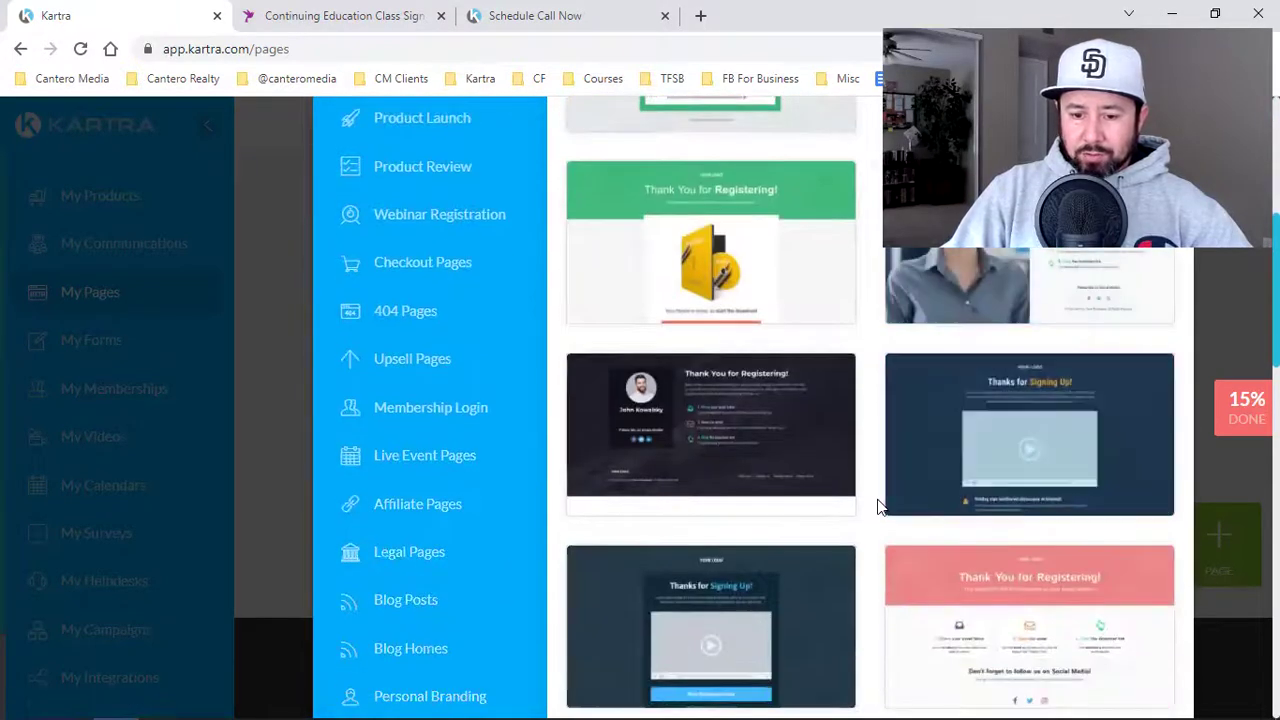
{"action": "scroll", "coordinate": [802, 493], "scroll_direction": "down", "scroll_amount": 2}
{"action": "scroll", "coordinate": [988, 486], "scroll_direction": "down", "scroll_amount": 4}
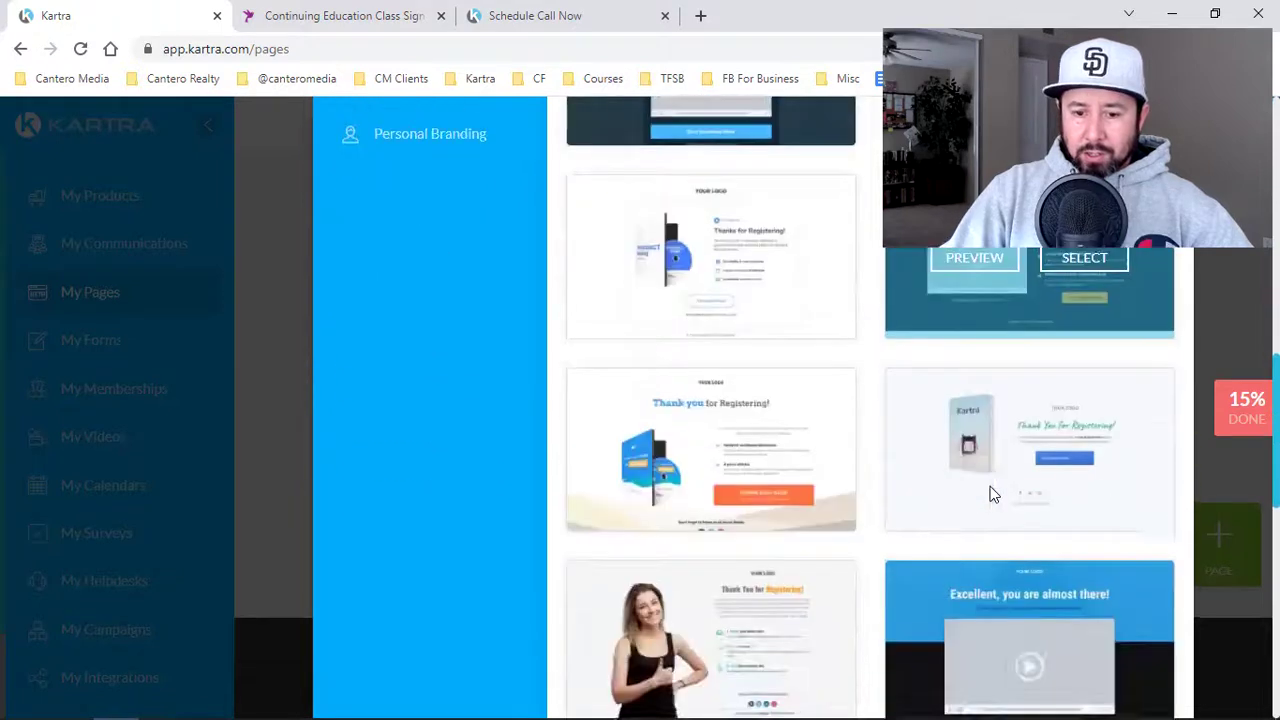
{"action": "scroll", "coordinate": [999, 484], "scroll_direction": "down", "scroll_amount": 5}
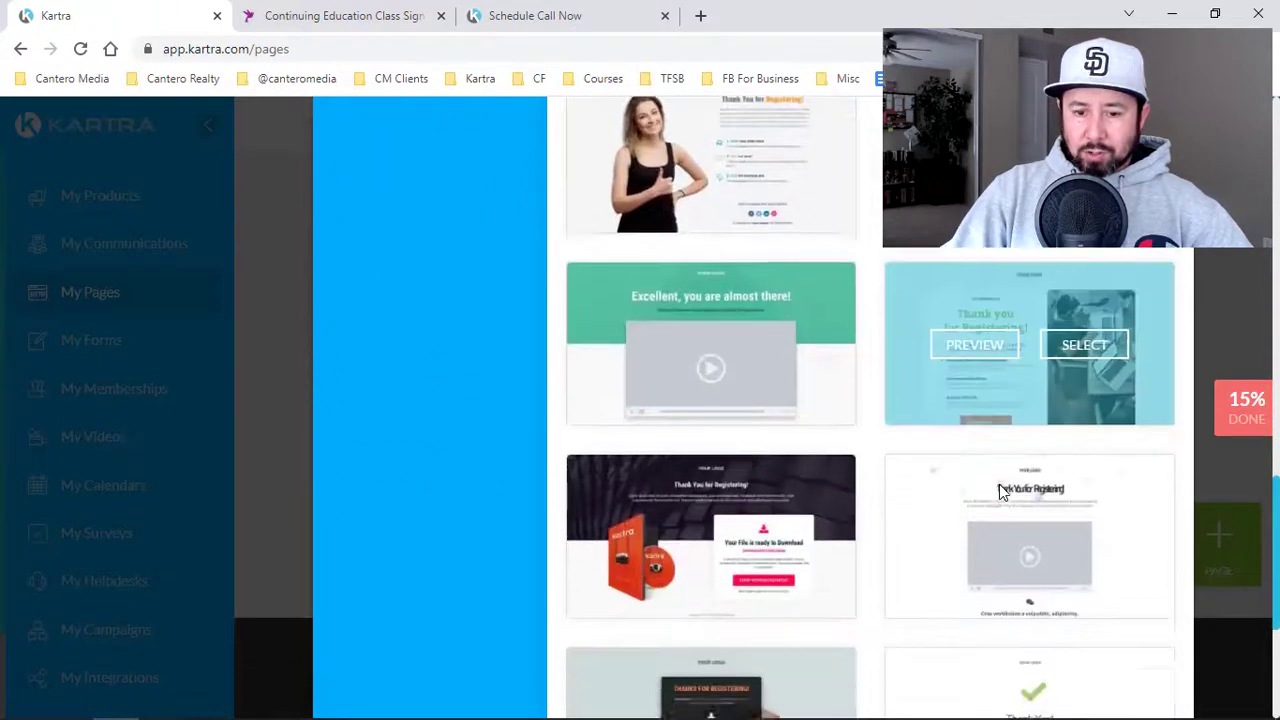
{"action": "scroll", "coordinate": [999, 488], "scroll_direction": "down", "scroll_amount": 2}
{"action": "scroll", "coordinate": [930, 440], "scroll_direction": "up", "scroll_amount": 3}
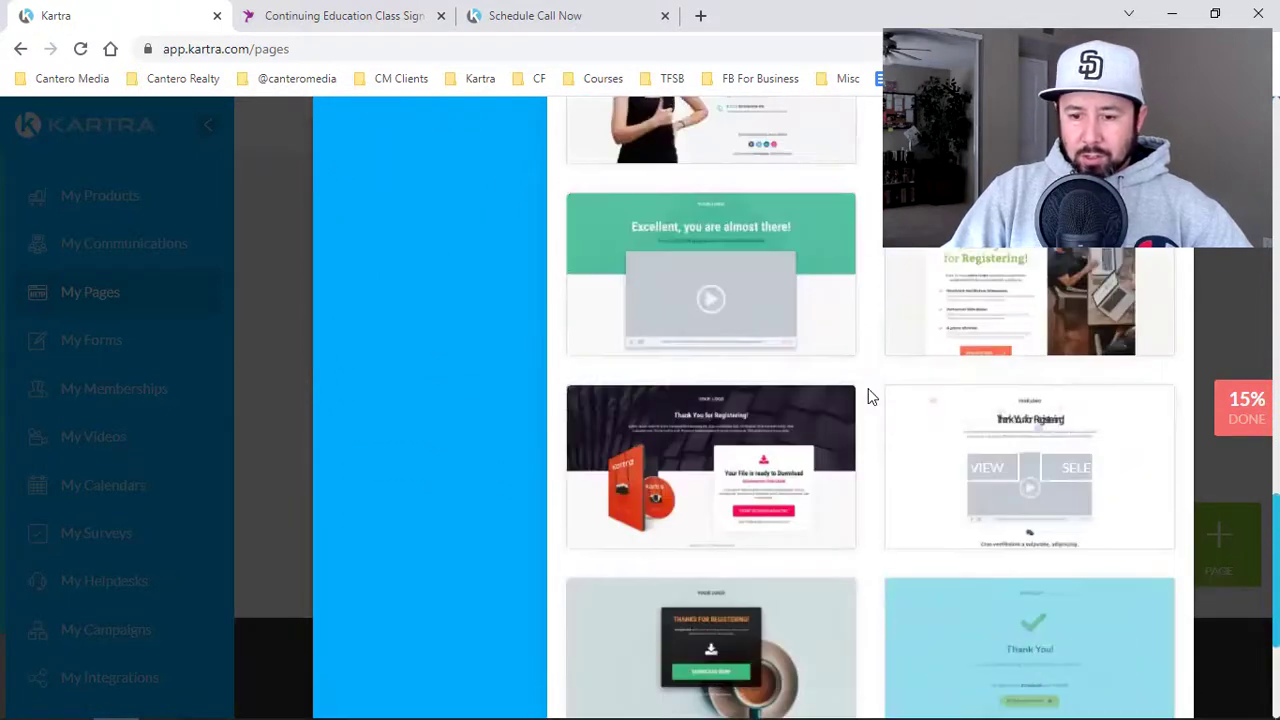
{"action": "scroll", "coordinate": [812, 494], "scroll_direction": "up", "scroll_amount": 2}
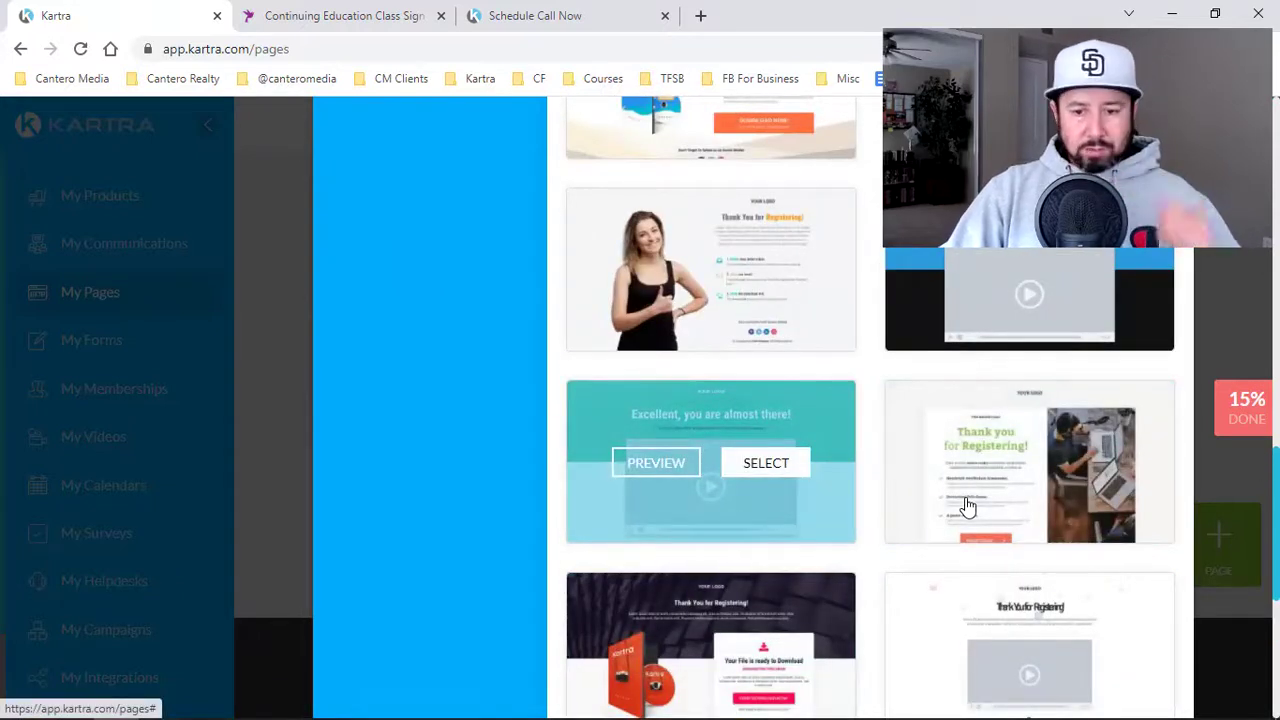
{"action": "scroll", "coordinate": [965, 505], "scroll_direction": "up", "scroll_amount": 6}
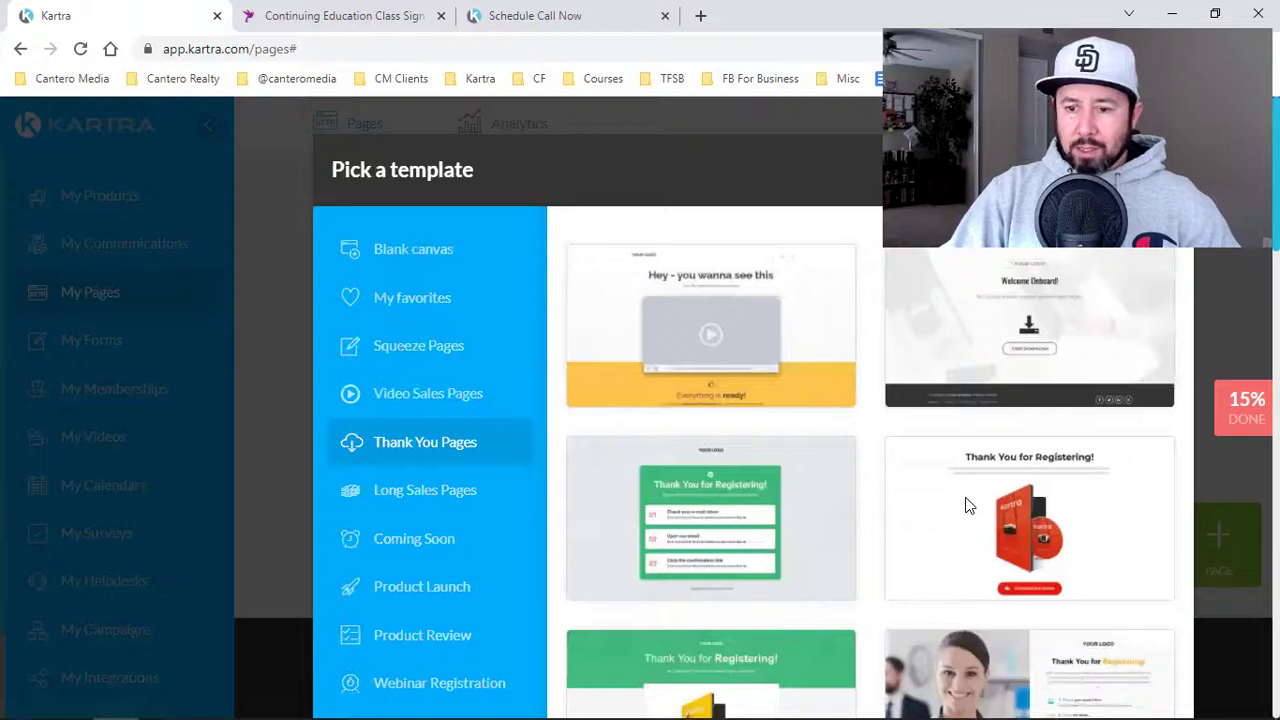
{"action": "left_click", "coordinate": [943, 177]}
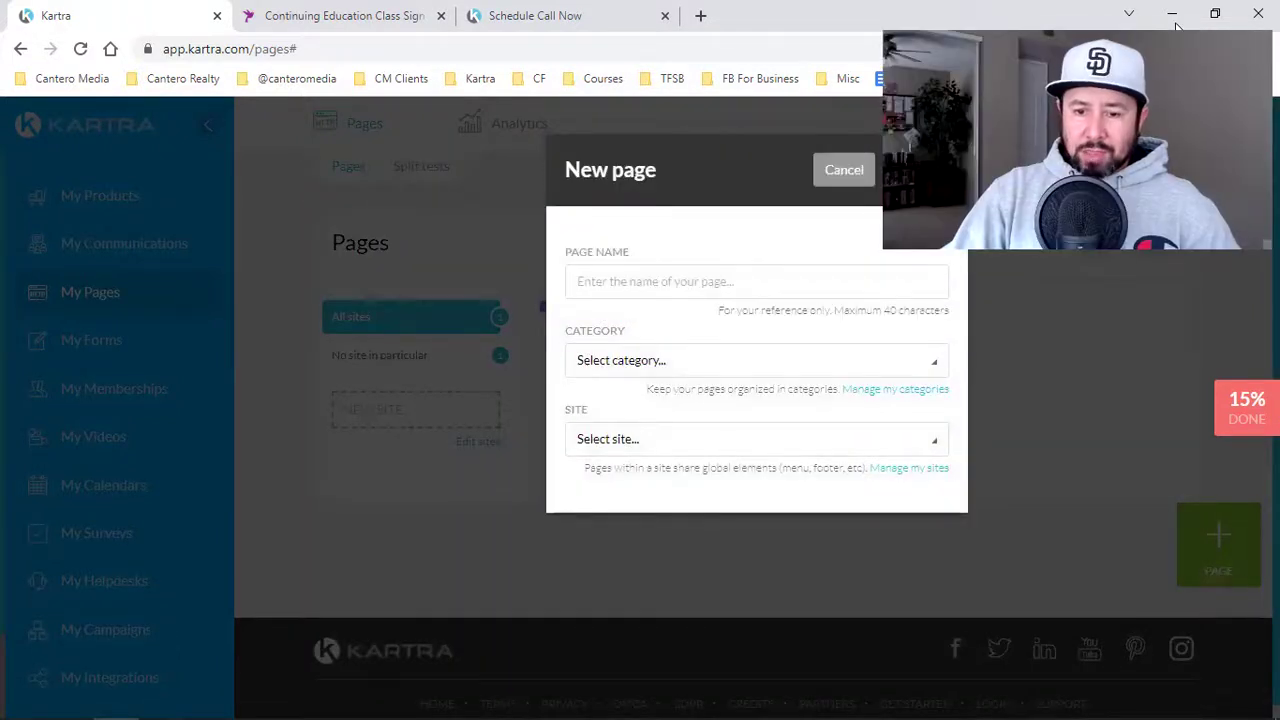
Step: Create the new page named "Client Thank You Page" with no category in particular and a site option chosen
{"action": "left_click", "coordinate": [708, 285]}
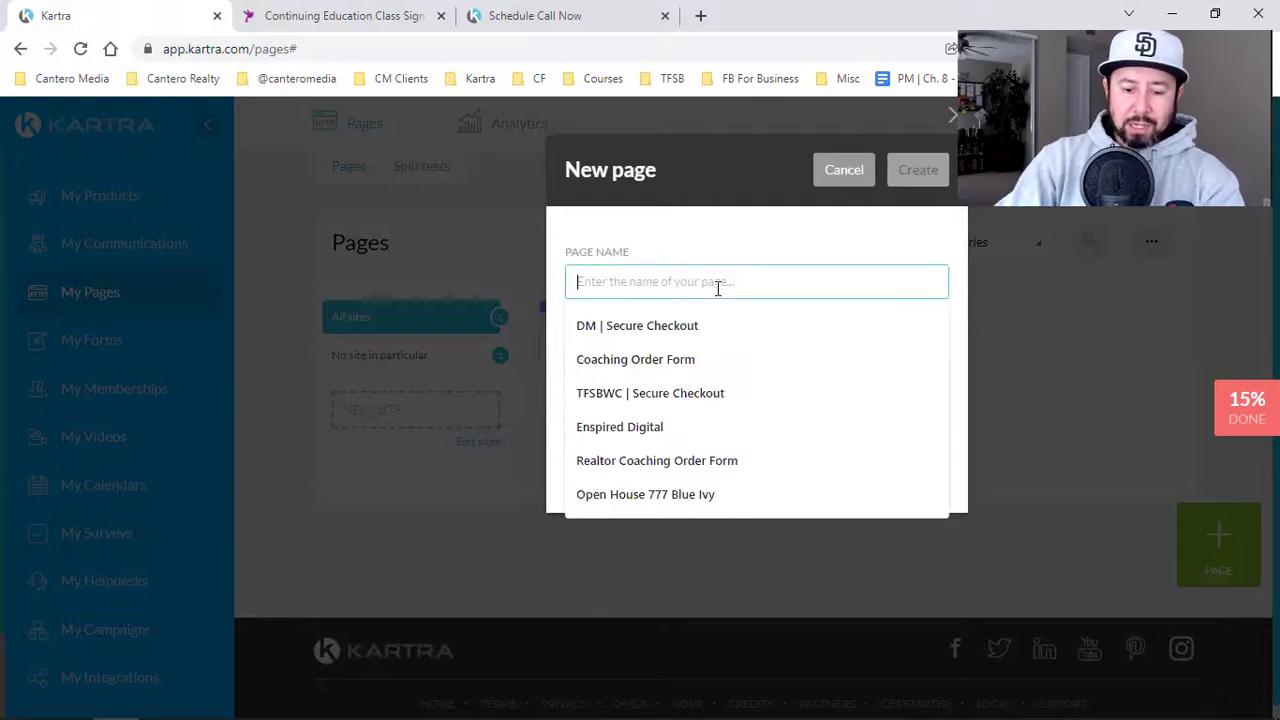
{"action": "type", "text": "Client"}
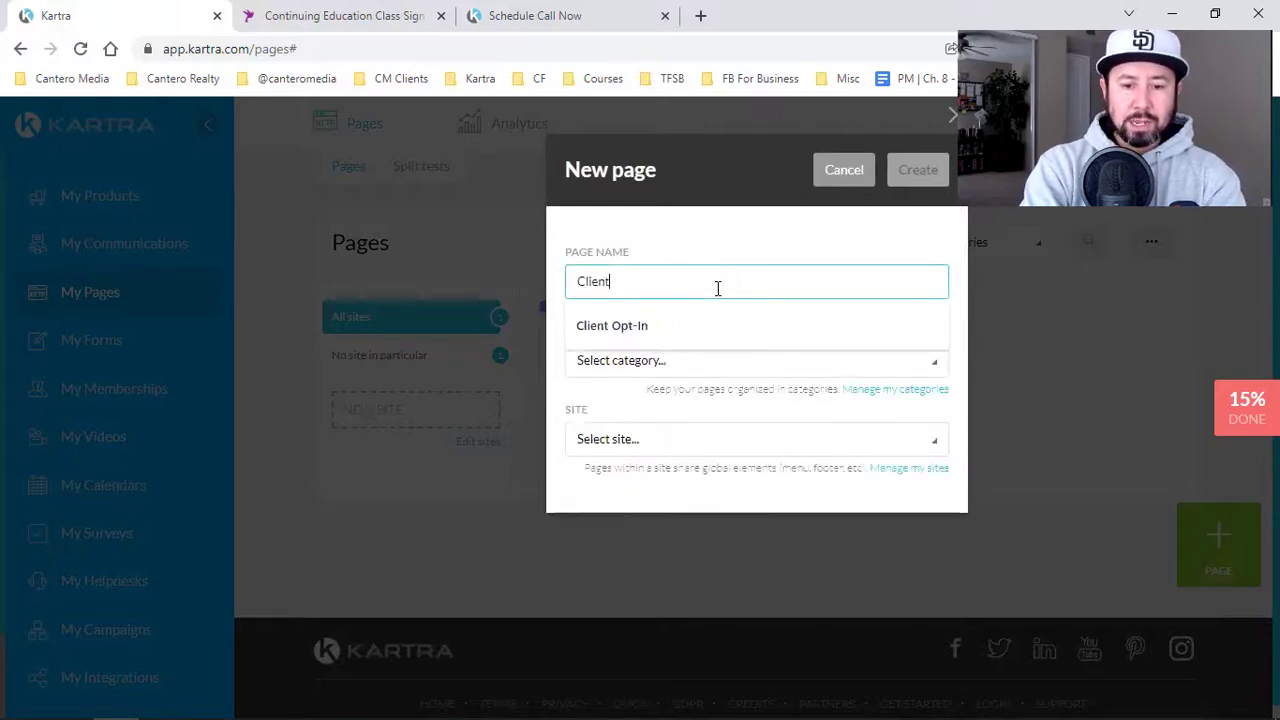
{"action": "type", "text": " Thank"}
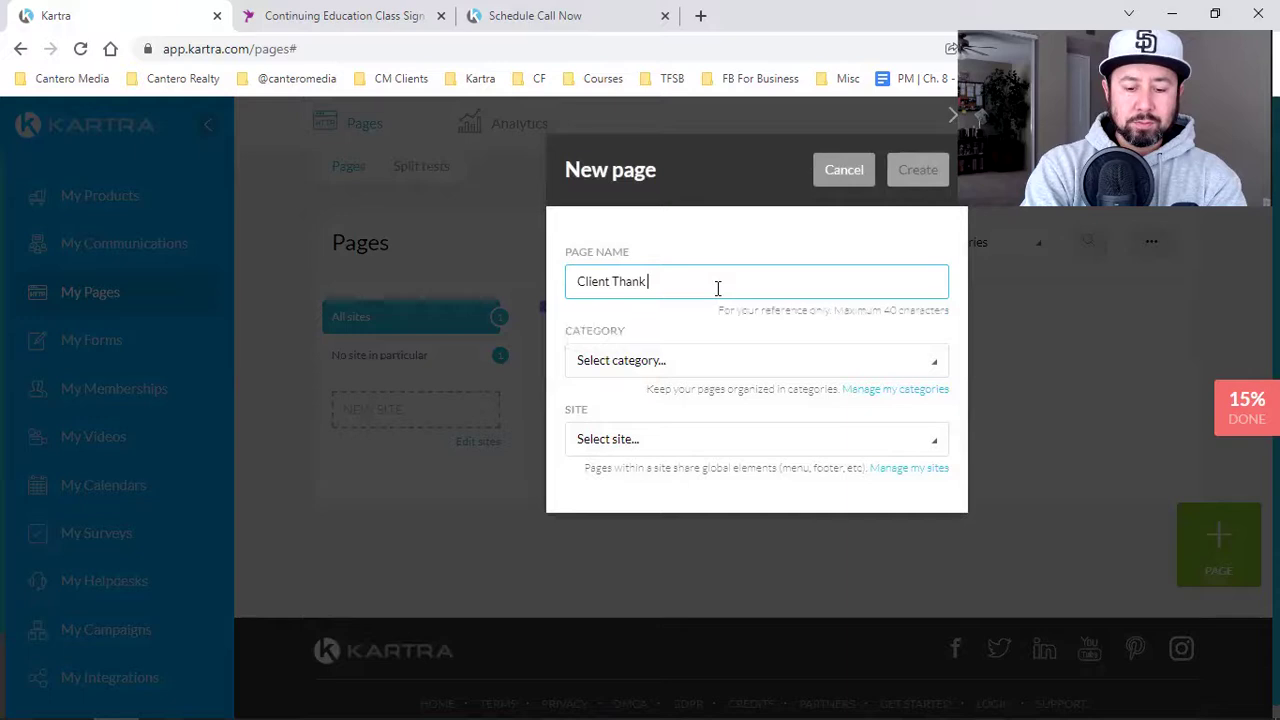
{"action": "type", "text": " You Page"}
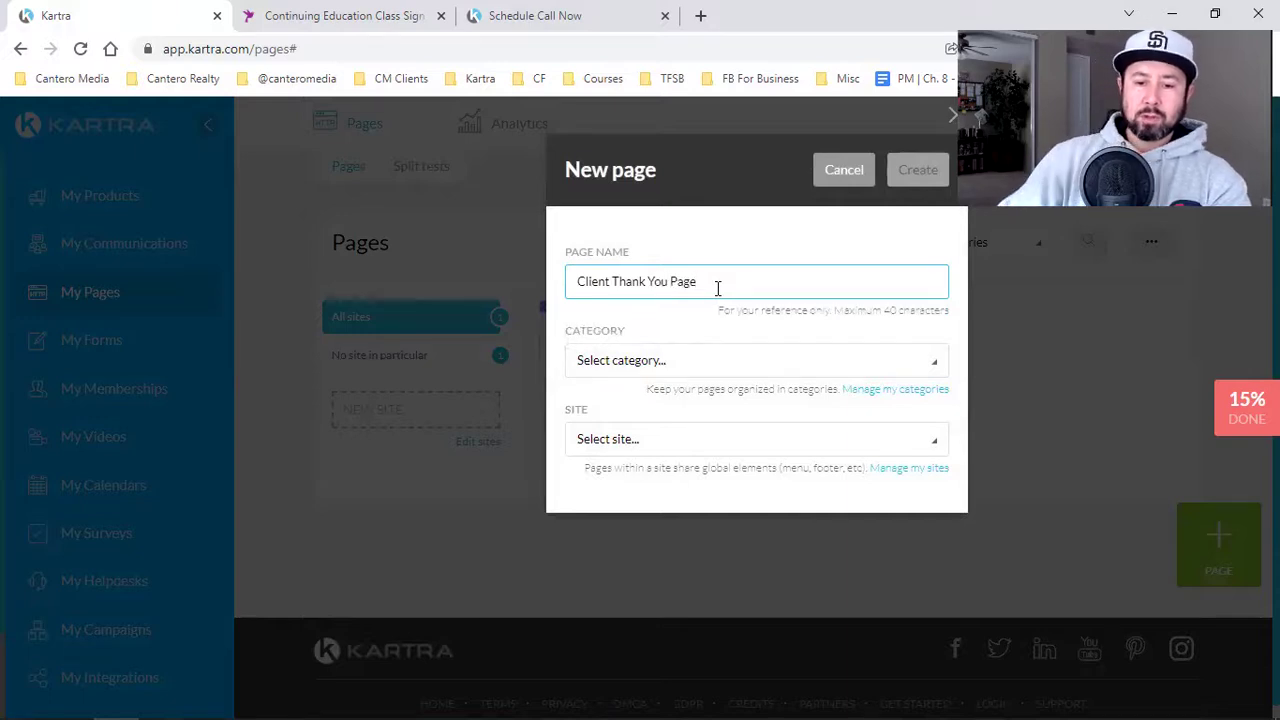
{"action": "left_click", "coordinate": [677, 362]}
{"action": "left_click", "coordinate": [671, 432]}
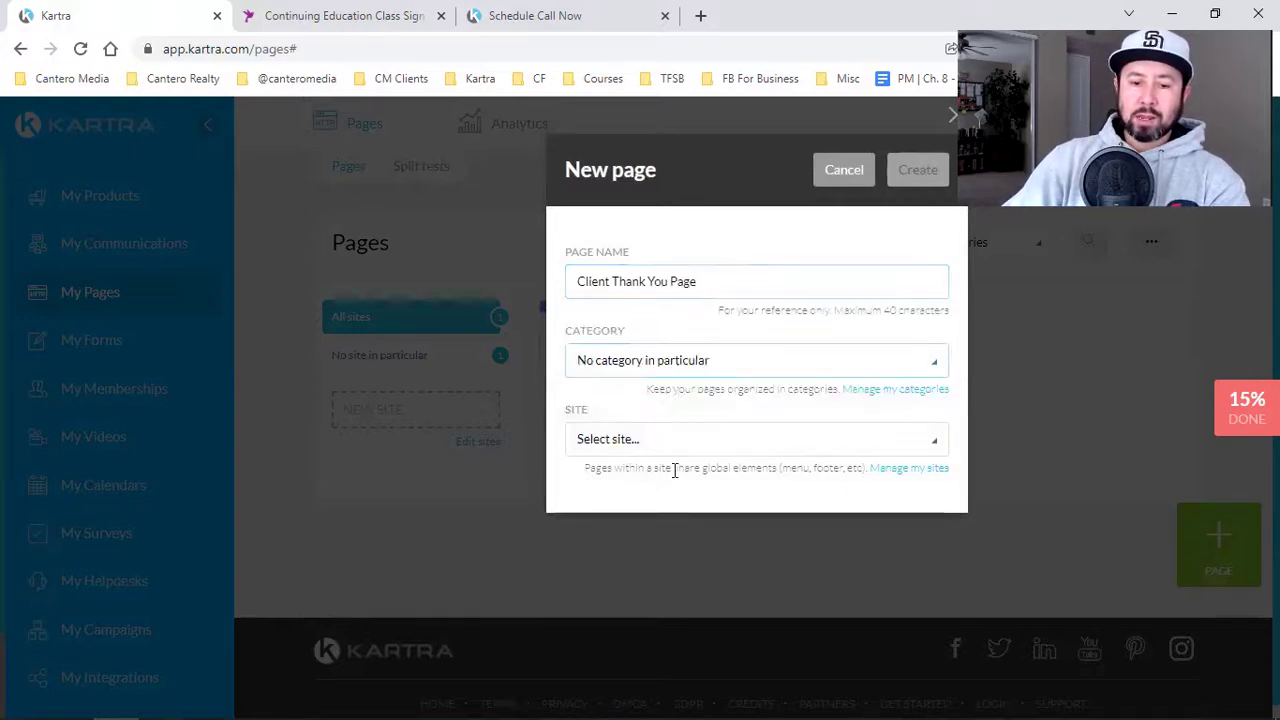
{"action": "left_click", "coordinate": [674, 442]}
{"action": "left_click", "coordinate": [646, 531]}
{"action": "left_click", "coordinate": [911, 174]}
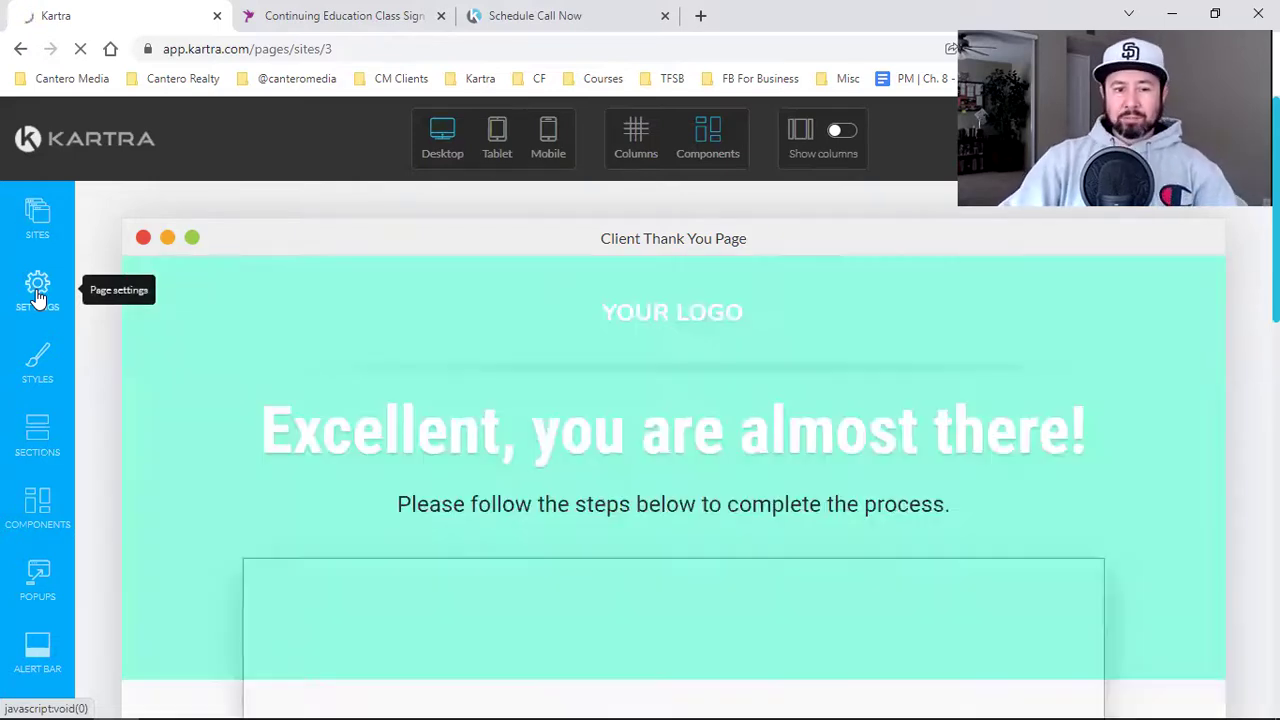
Step: Set the page title in the SEO parameters to "Thank You For Scheduling" and apply it
{"action": "left_click", "coordinate": [37, 292]}
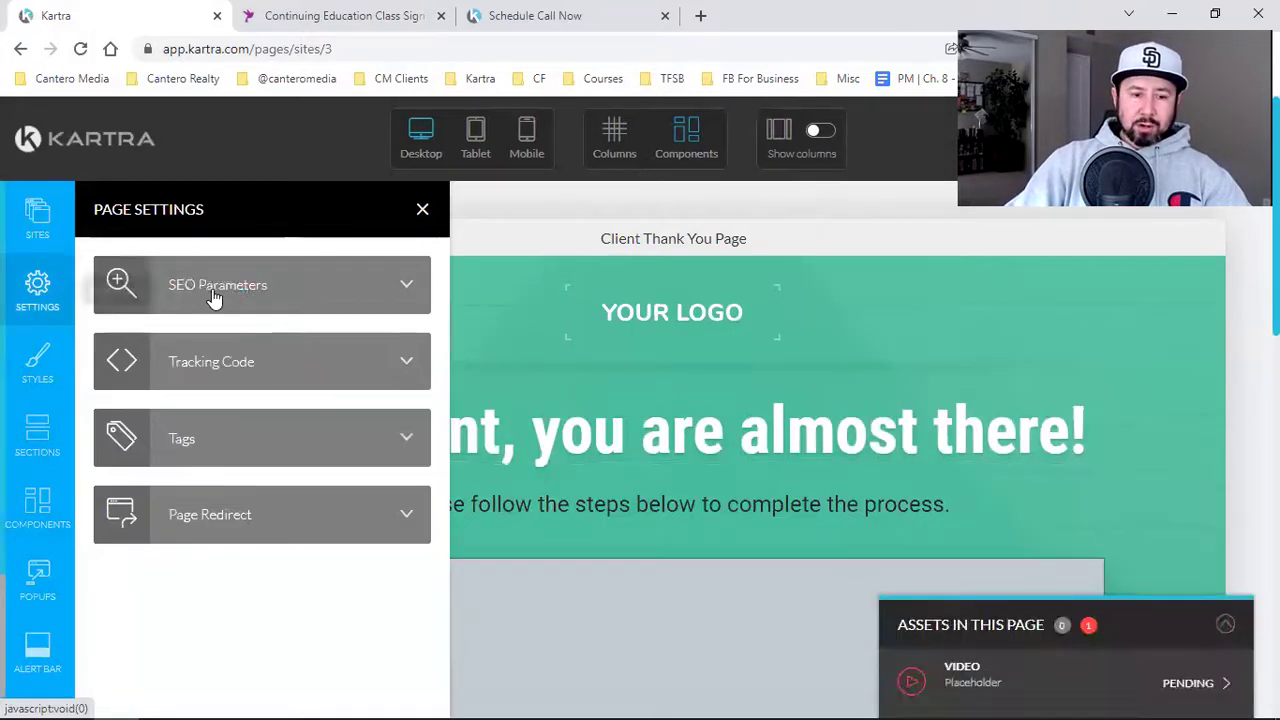
{"action": "left_click", "coordinate": [232, 299]}
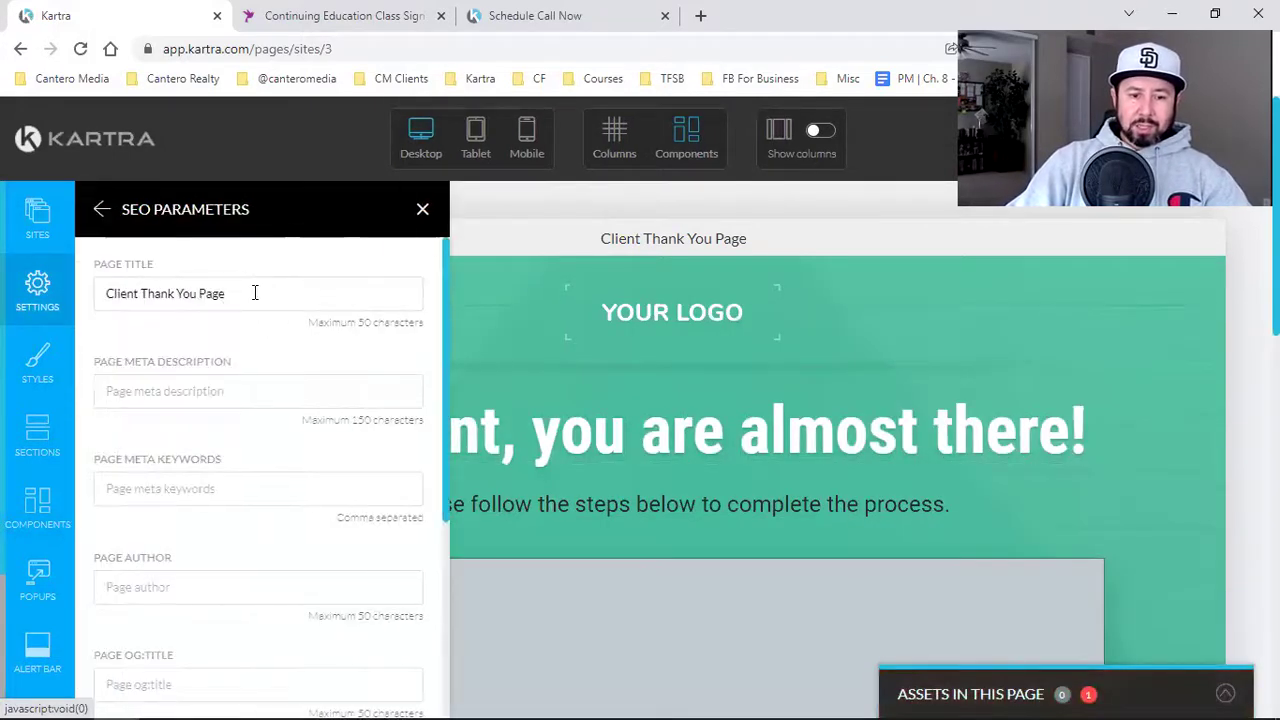
{"action": "triple_click", "coordinate": [246, 290]}
{"action": "type", "text": "Tha"}
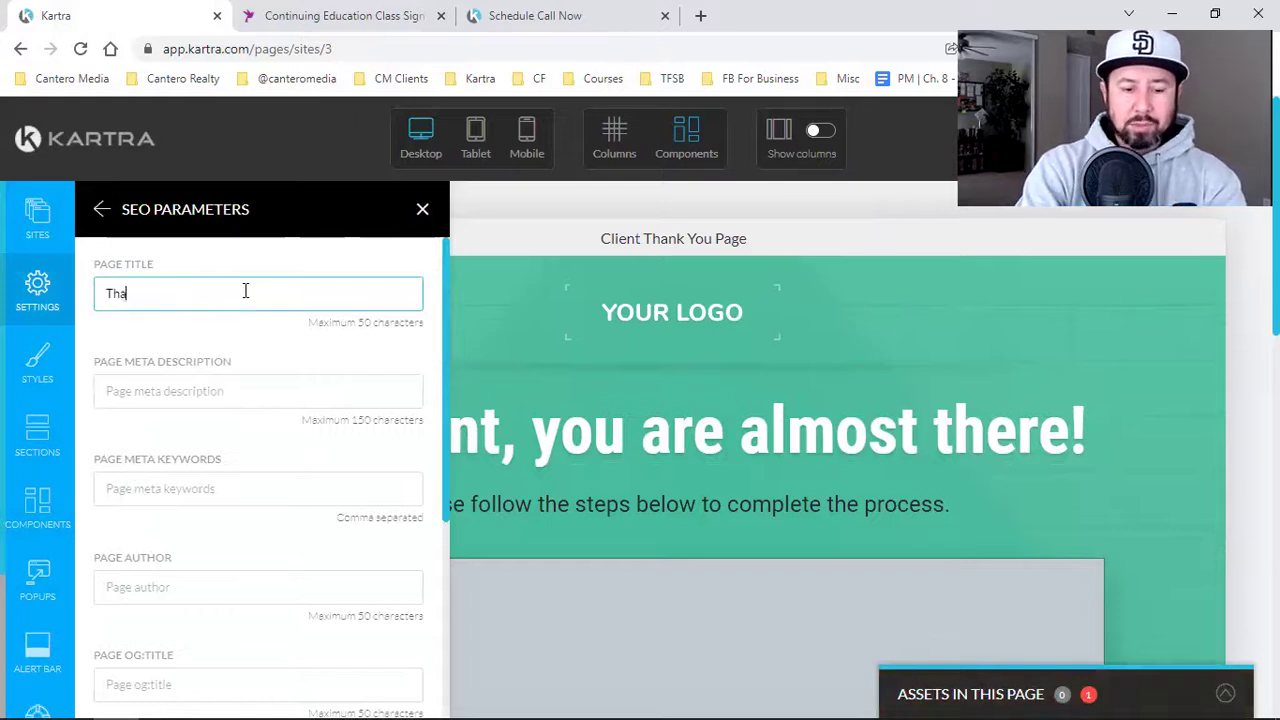
{"action": "type", "text": "nk You Fo"}
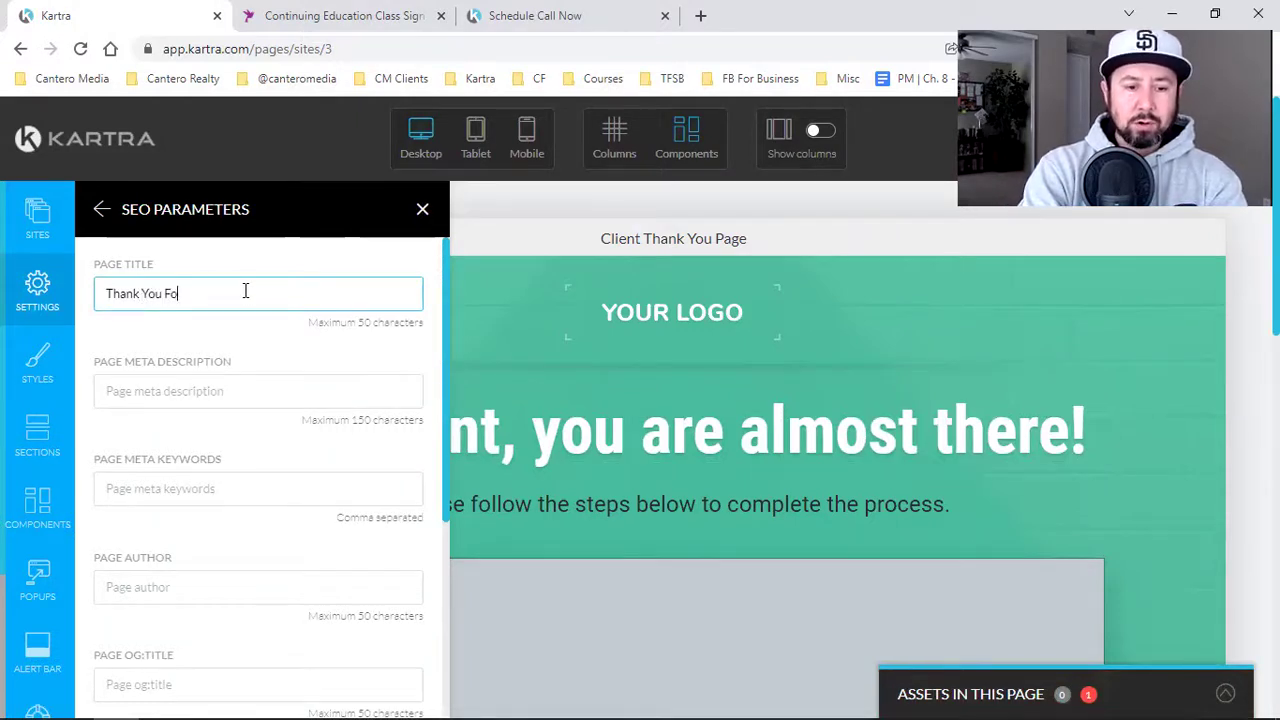
{"action": "type", "text": "r Schedul"}
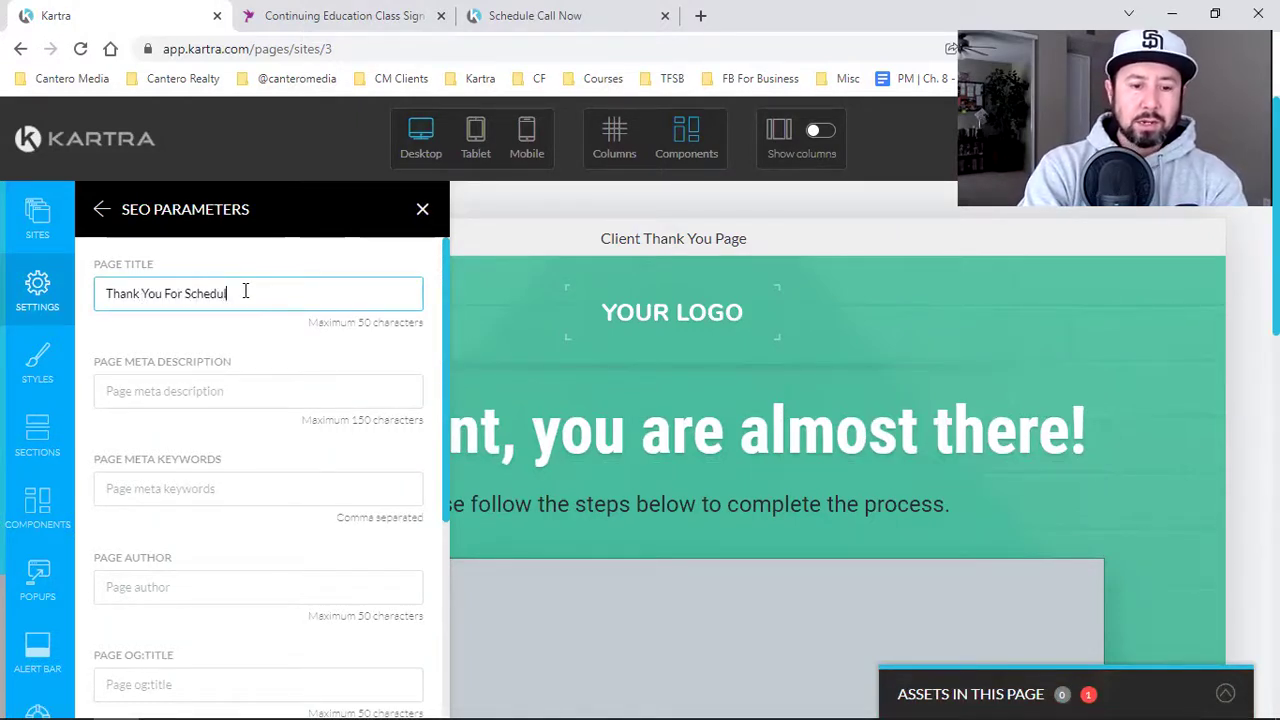
{"action": "type", "text": "ing"}
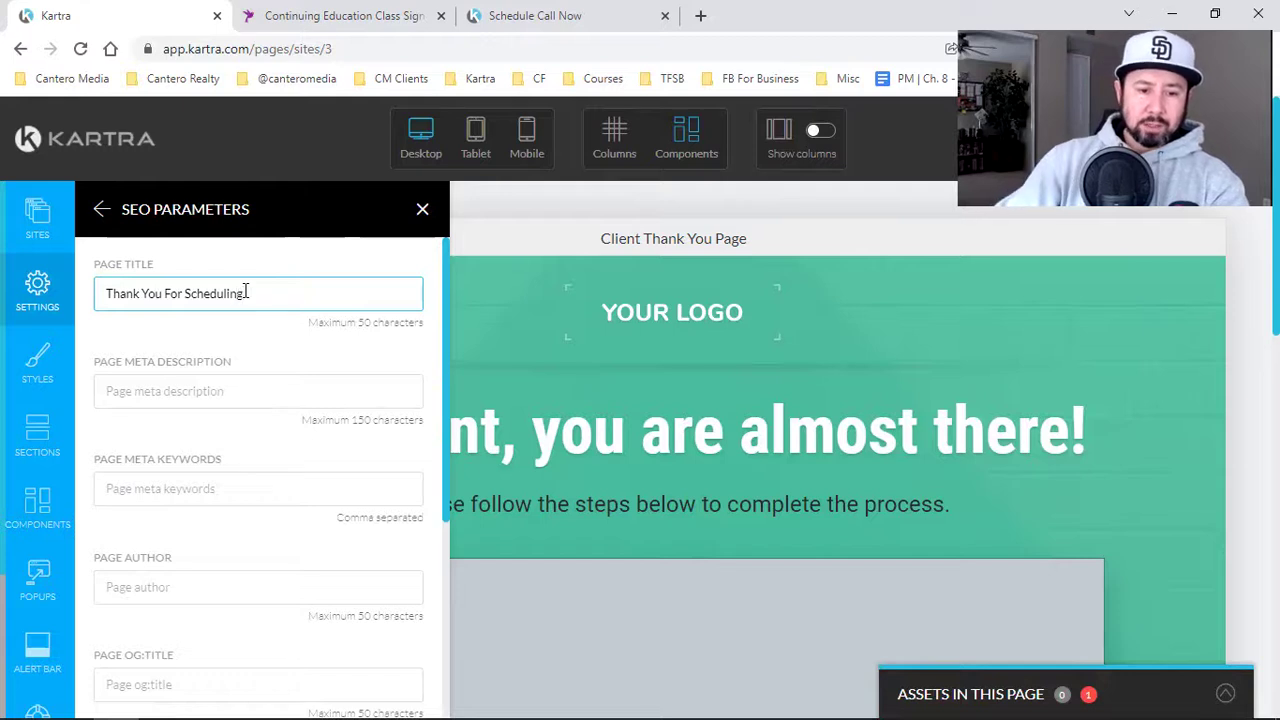
{"action": "scroll", "coordinate": [237, 322], "scroll_direction": "down", "scroll_amount": 5}
{"action": "left_click", "coordinate": [134, 665]}
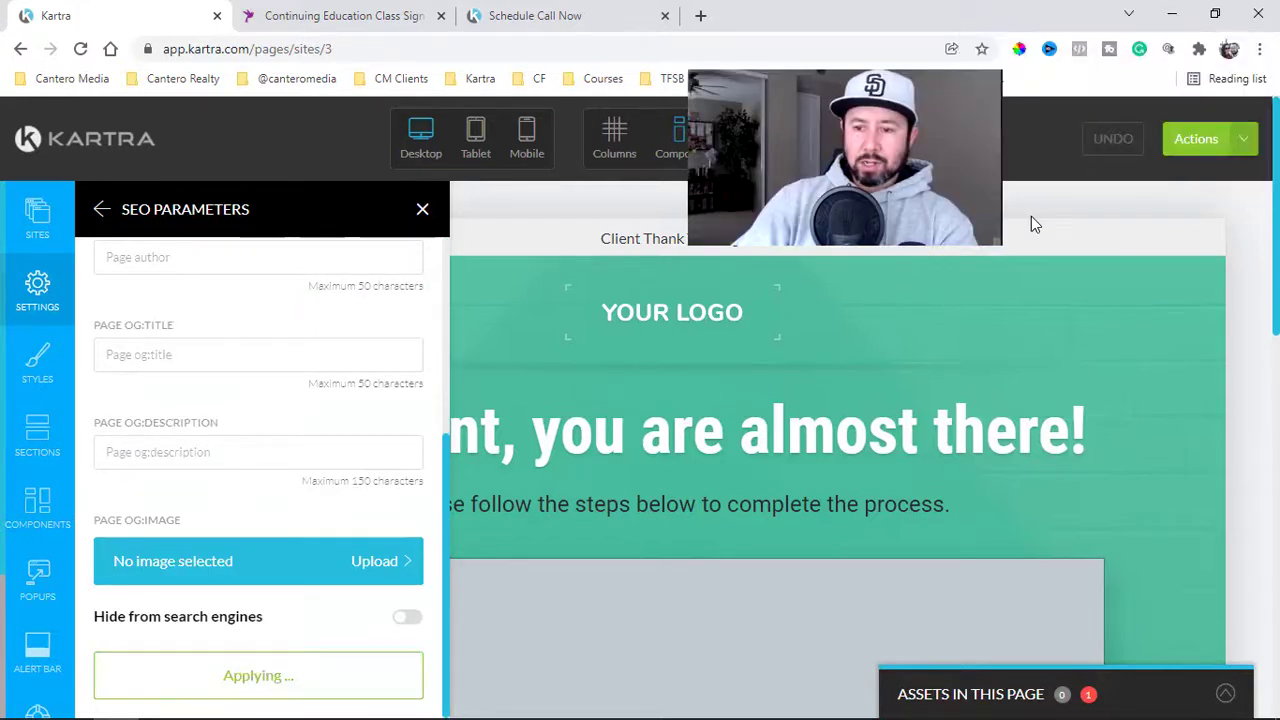
Step: Save the Client Thank You Page's progress and close the page settings
{"action": "left_click", "coordinate": [1200, 139]}
{"action": "left_click", "coordinate": [1132, 221]}
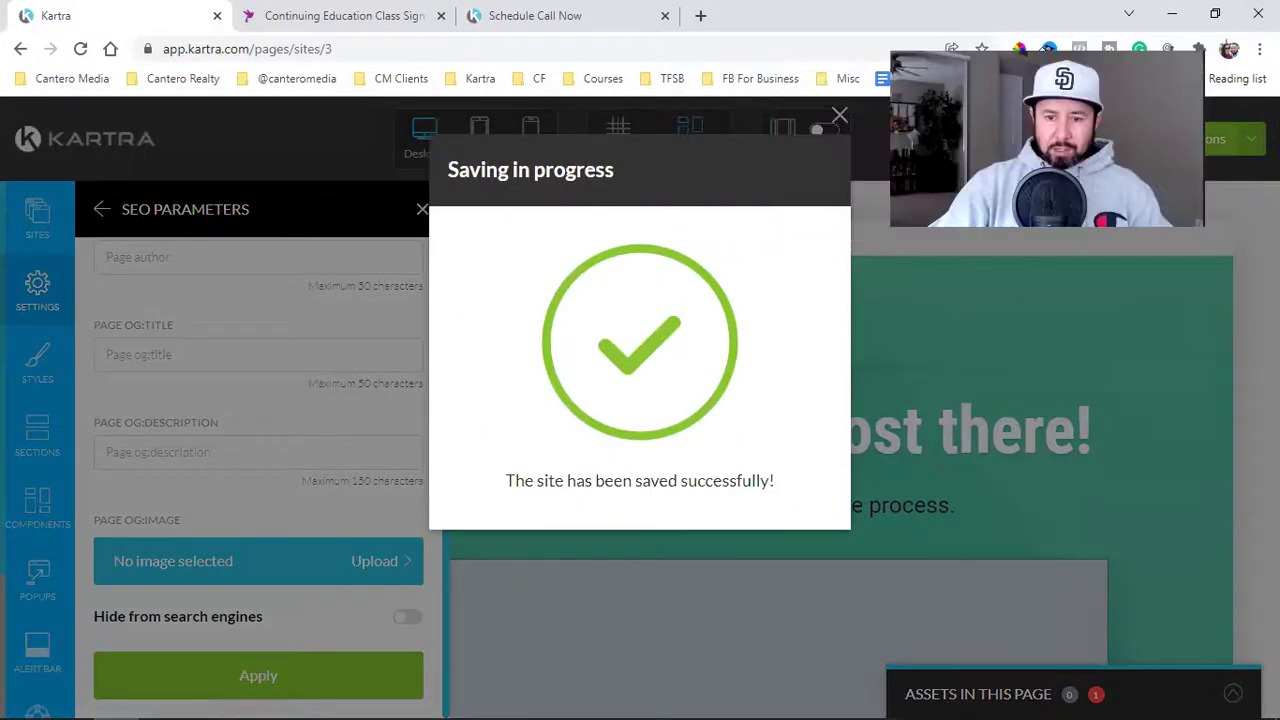
{"action": "left_click", "coordinate": [840, 117]}
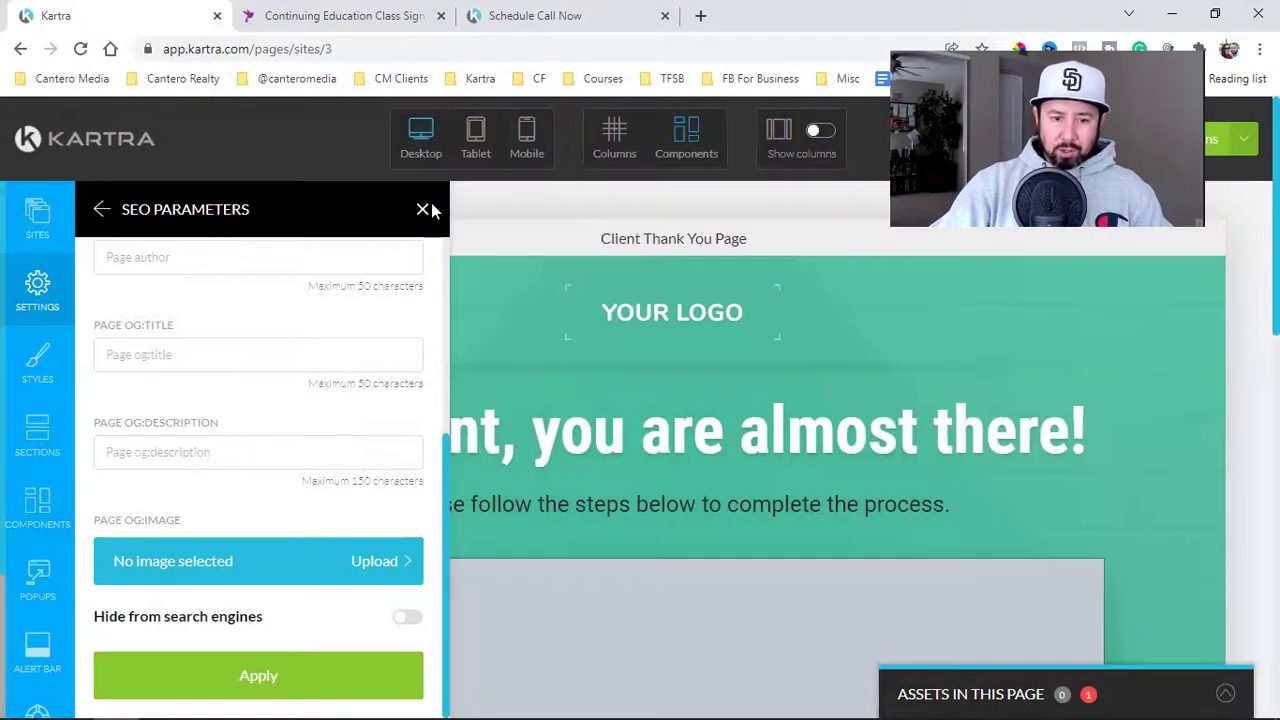
{"action": "left_click", "coordinate": [491, 226]}
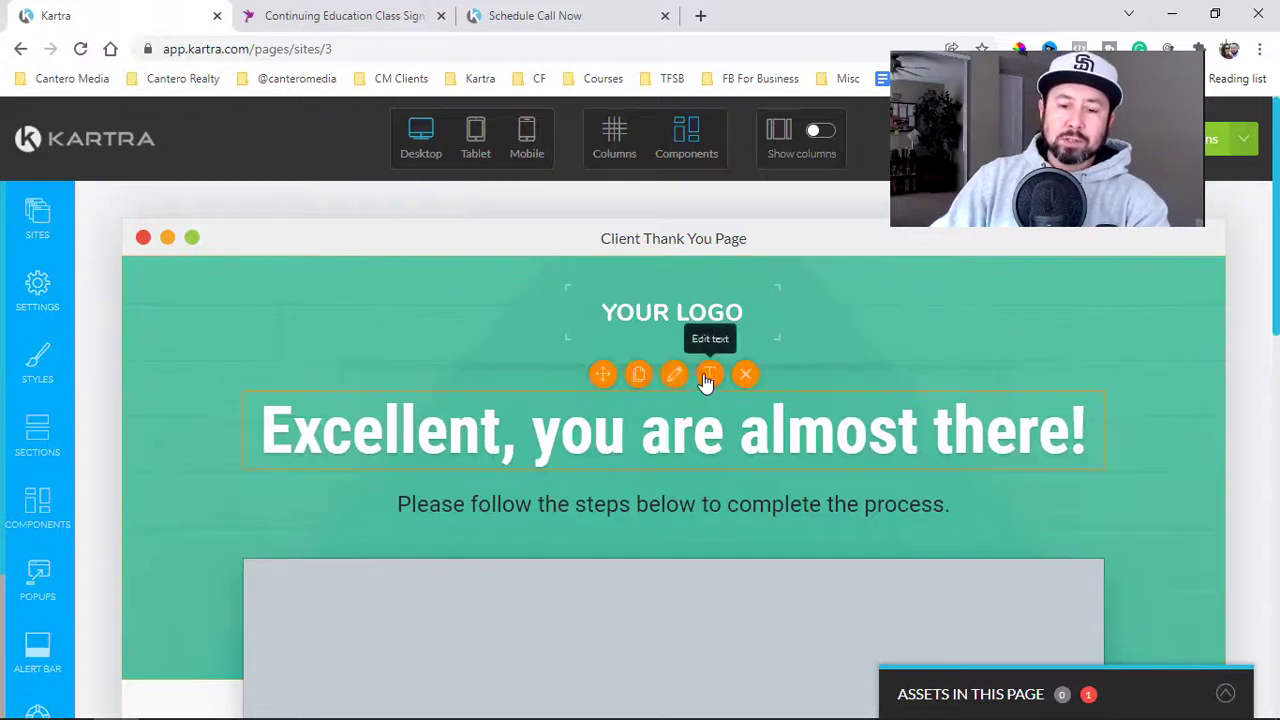
Step: Replace the page's main headline with "Appointment Confirmed!" and look over the rest of the template down to the footer
{"action": "triple_click", "coordinate": [675, 415]}
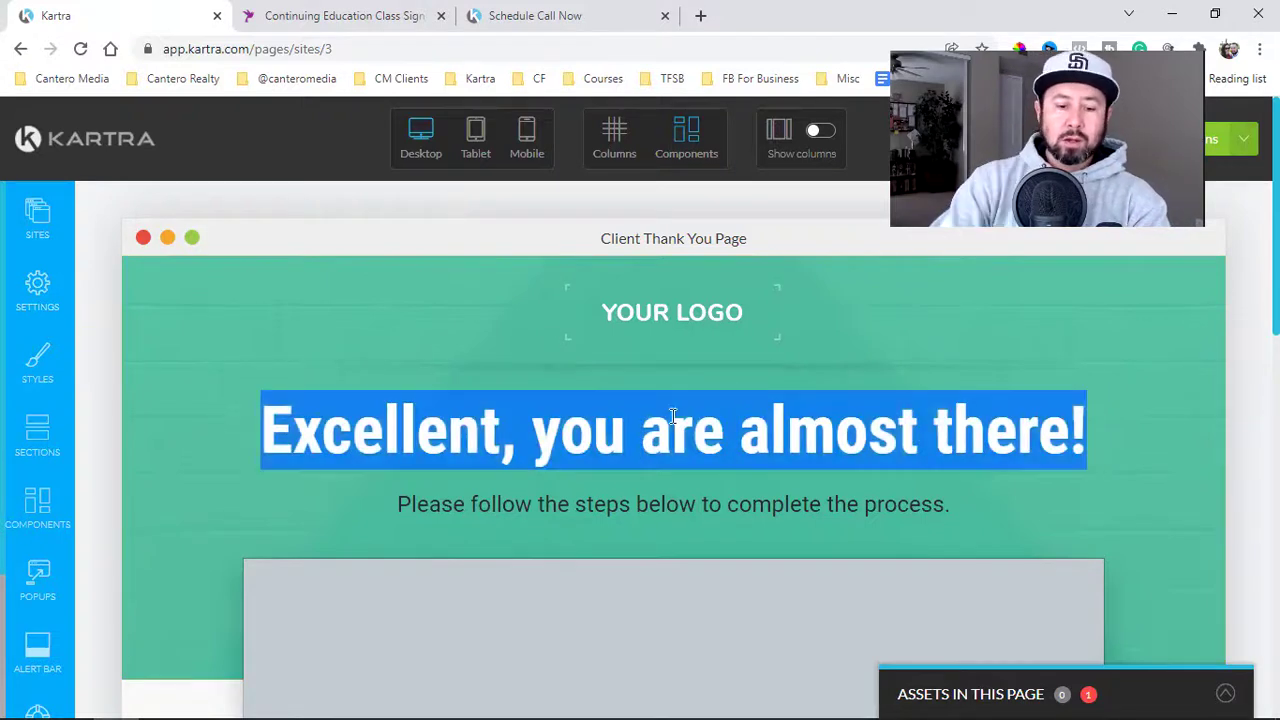
{"action": "type", "text": "A"}
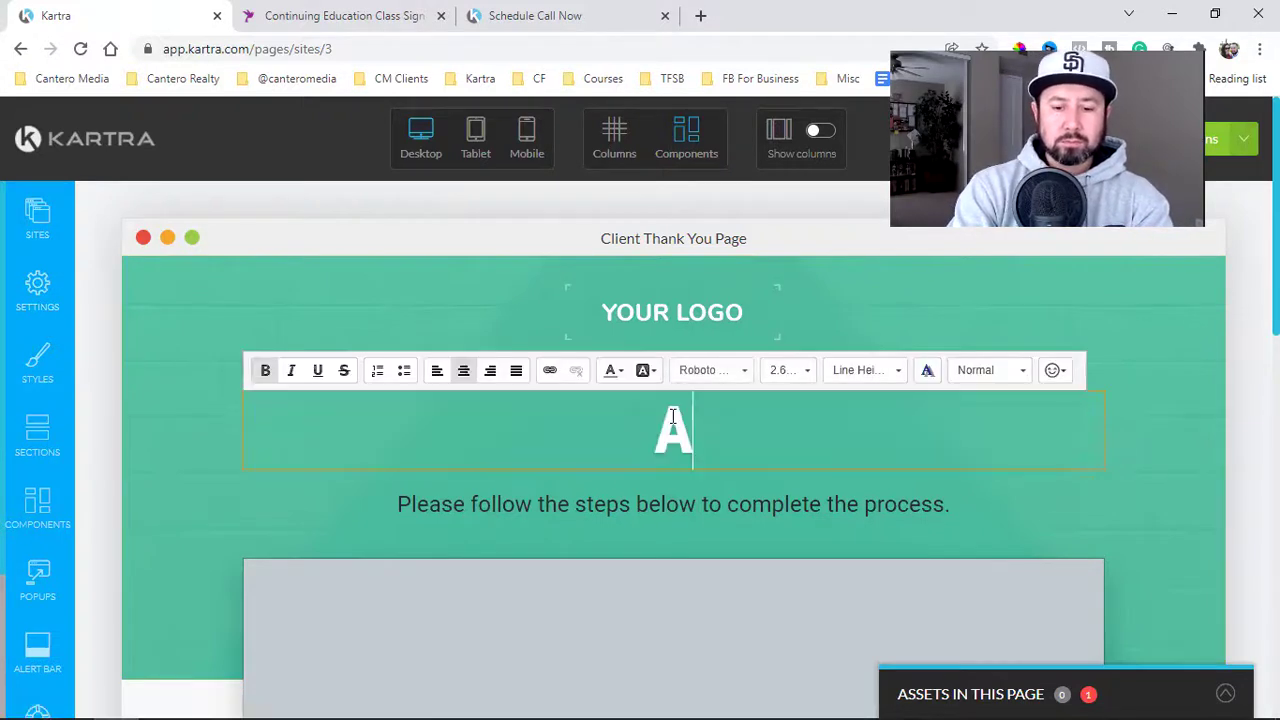
{"action": "type", "text": "ppointment"}
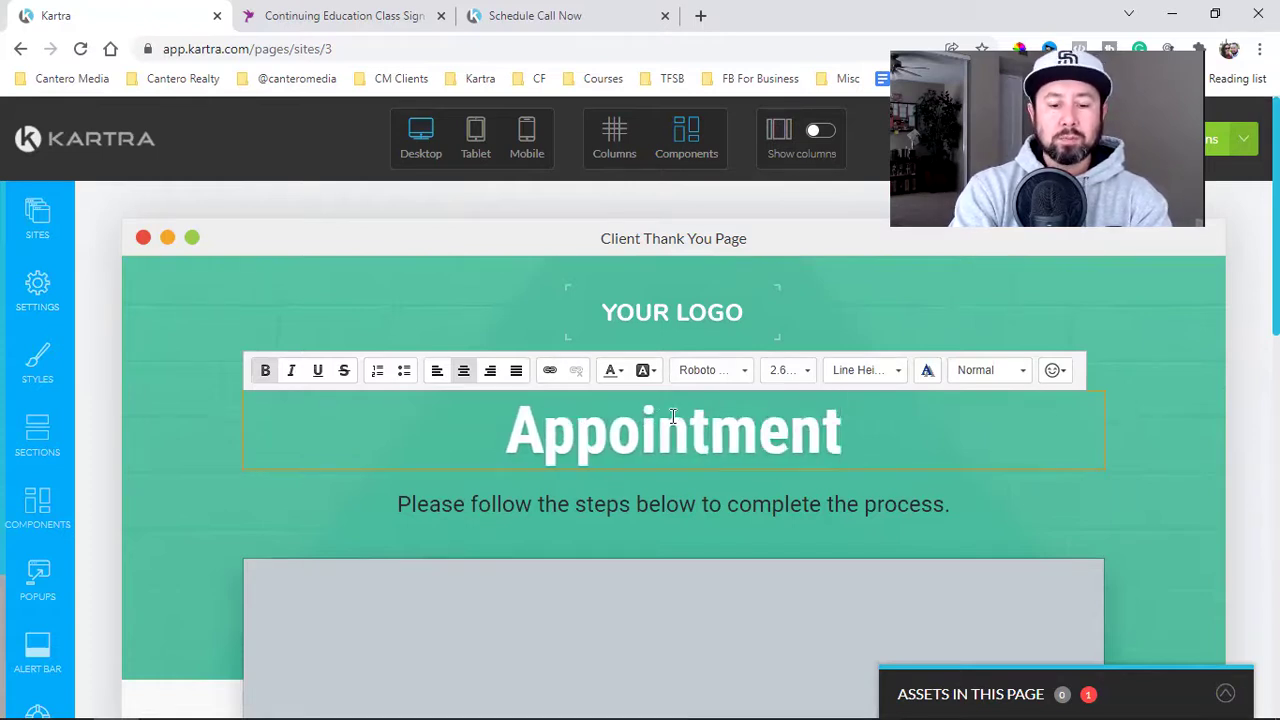
{"action": "type", "text": " Confirmed!"}
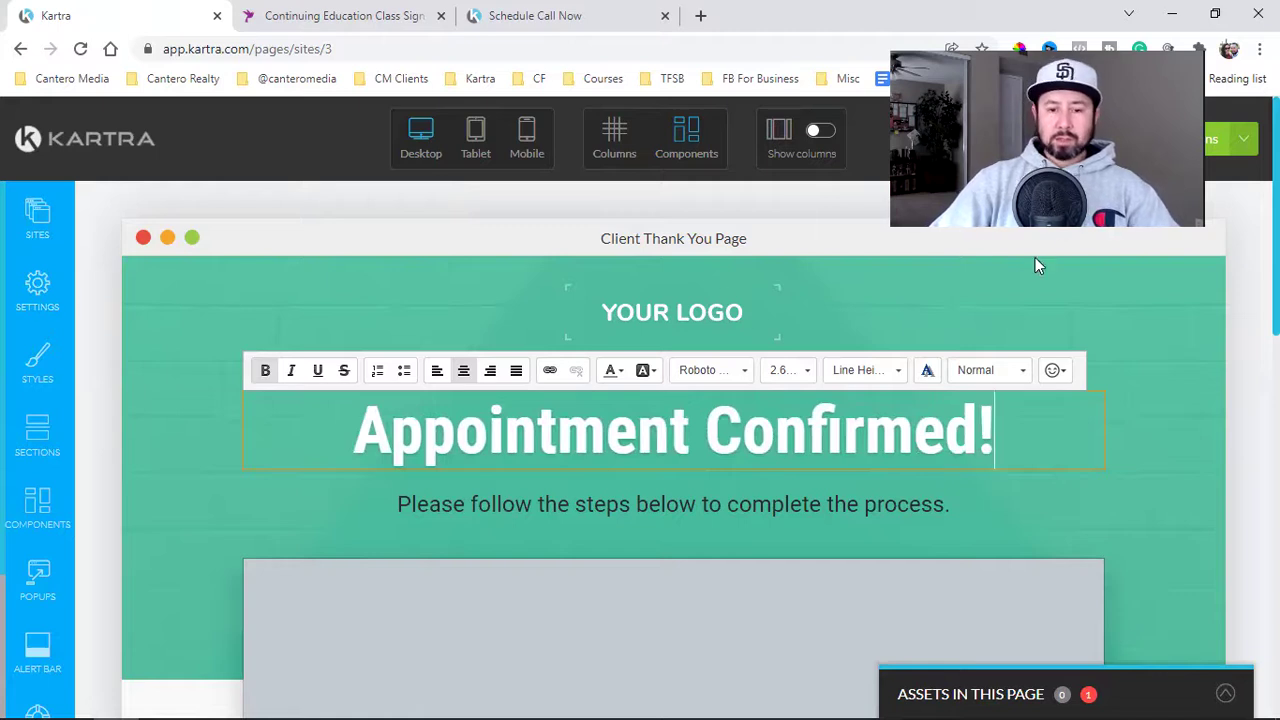
{"action": "scroll", "coordinate": [862, 478], "scroll_direction": "down", "scroll_amount": 6}
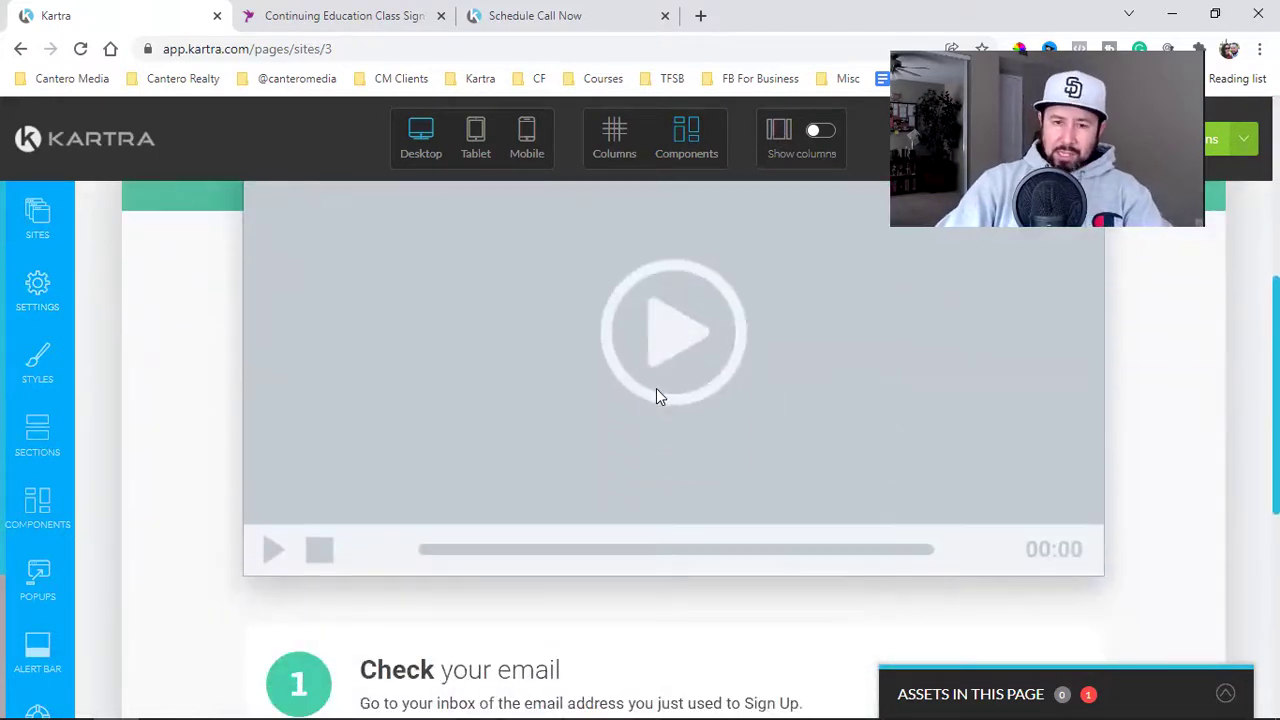
{"action": "scroll", "coordinate": [656, 394], "scroll_direction": "down", "scroll_amount": 4}
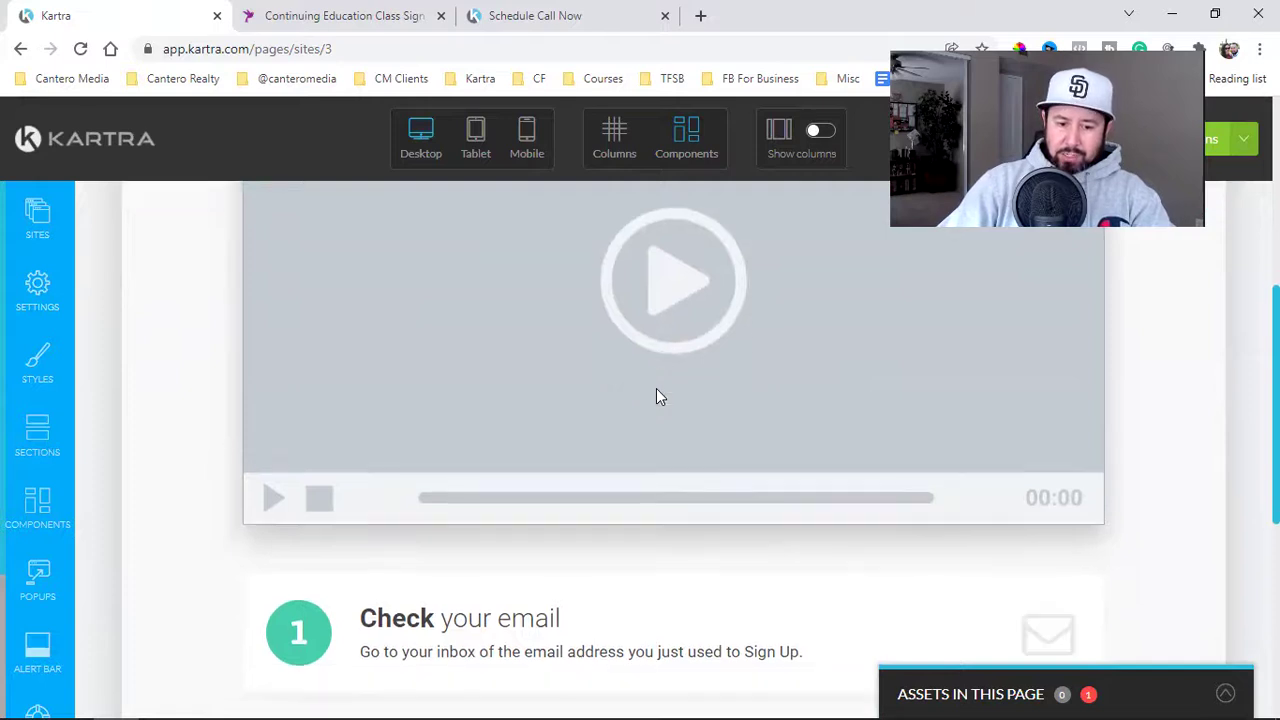
{"action": "scroll", "coordinate": [423, 365], "scroll_direction": "down", "scroll_amount": 2}
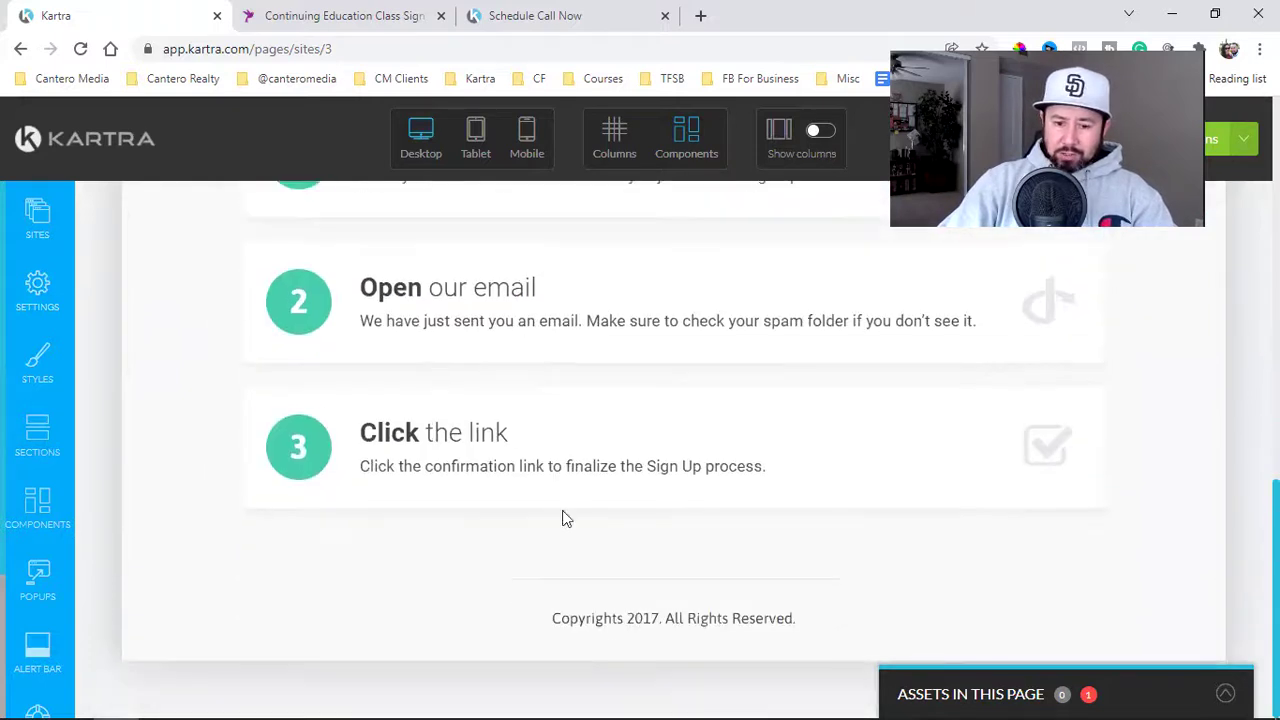
{"action": "scroll", "coordinate": [1014, 540], "scroll_direction": "up", "scroll_amount": 10}
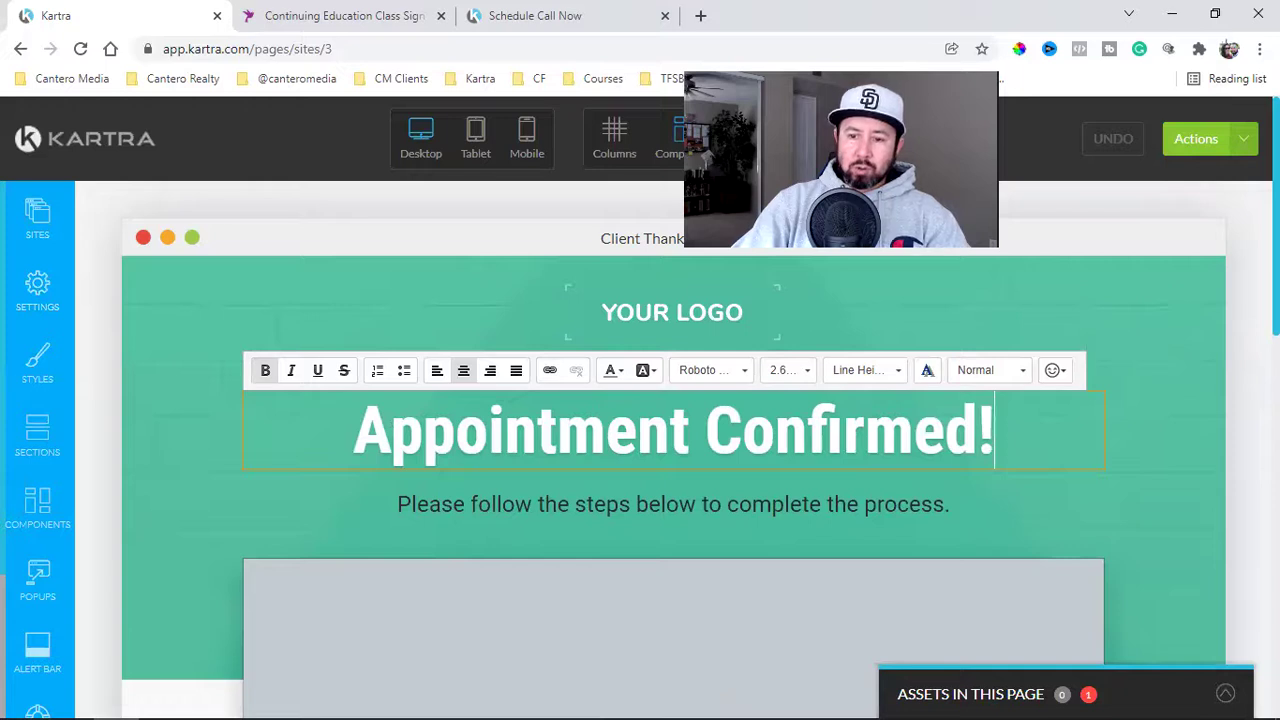
Step: Publish the Client Thank You Page live using the direct page link option
{"action": "key", "text": "ctrl+s"}
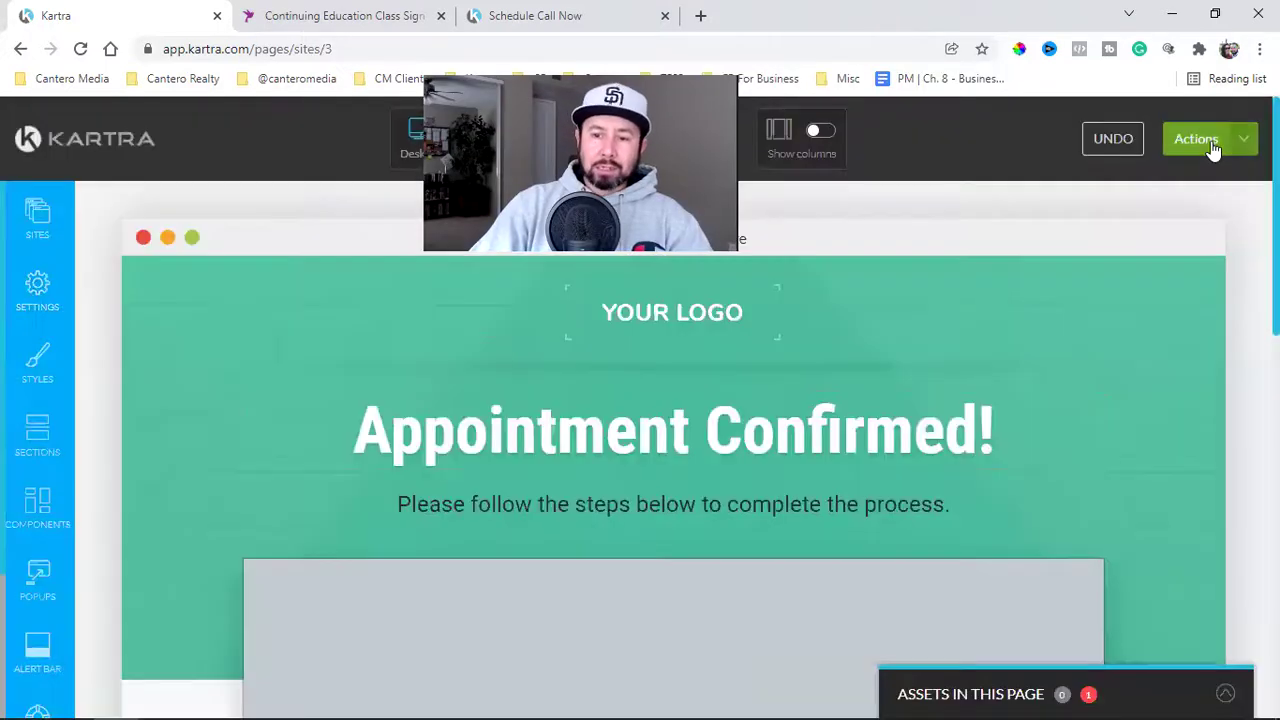
{"action": "left_click", "coordinate": [1205, 142]}
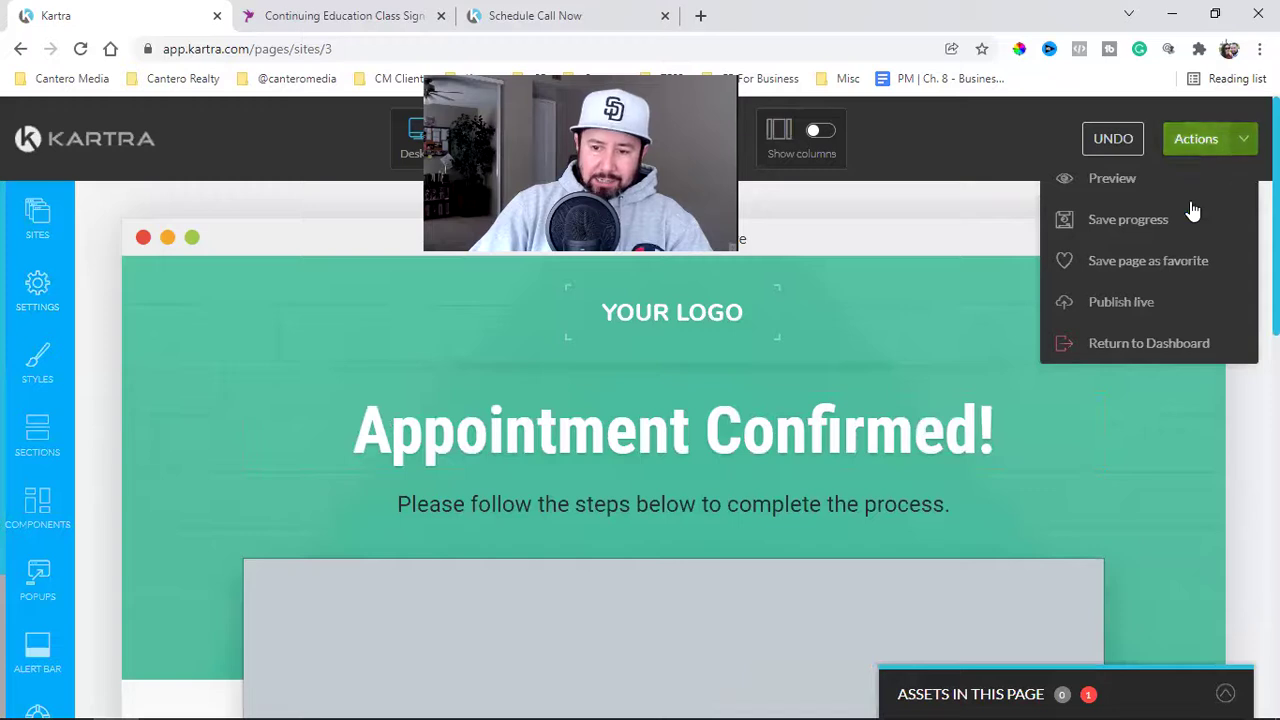
{"action": "left_click", "coordinate": [1147, 314]}
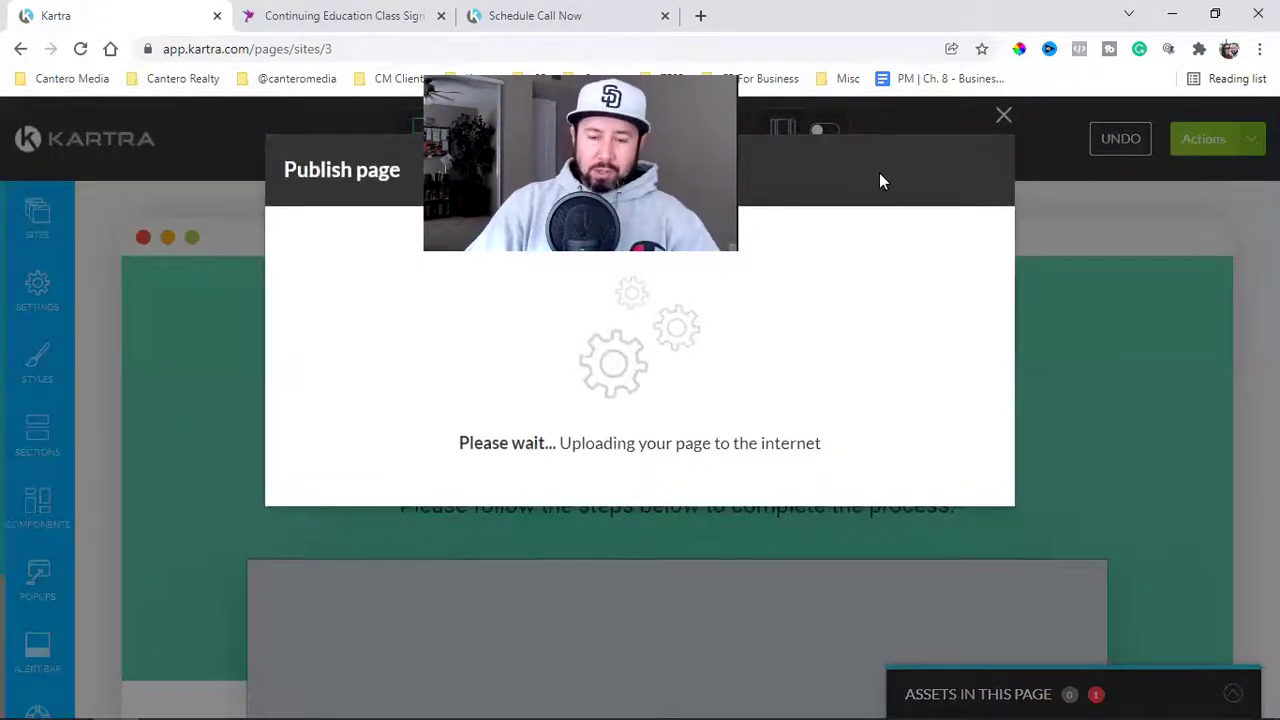
{"action": "left_click", "coordinate": [463, 430]}
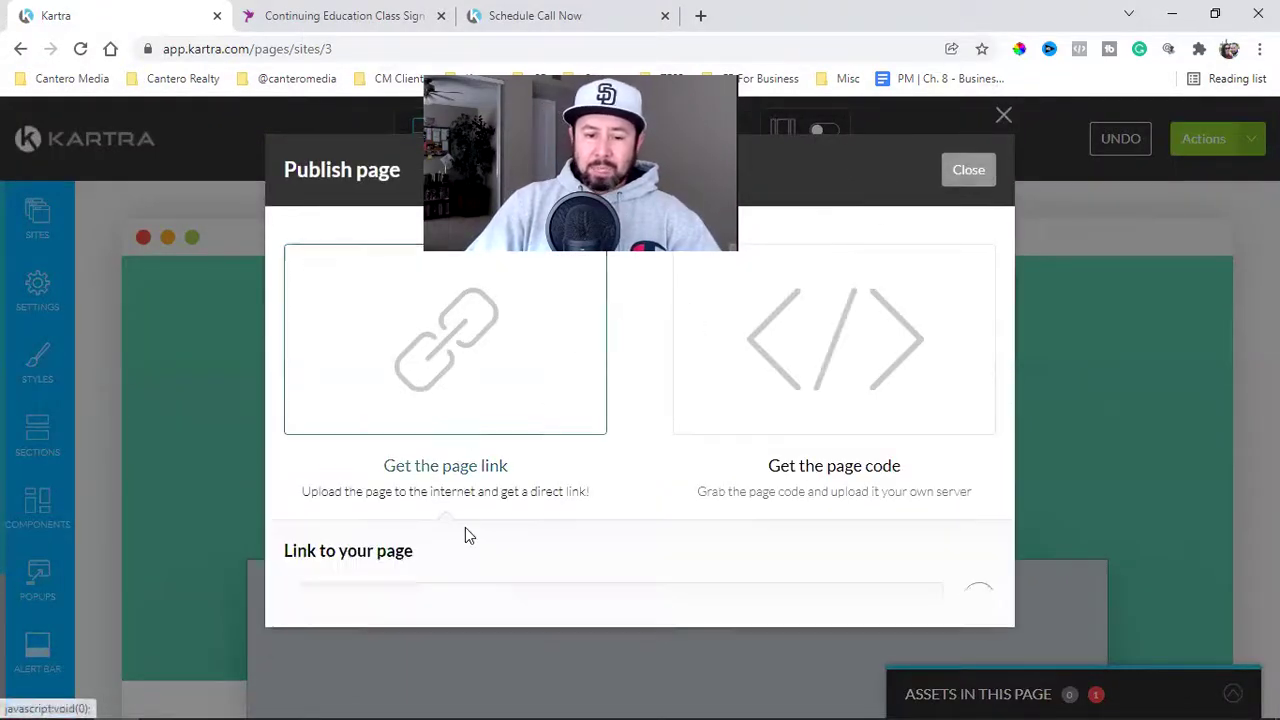
Step: Copy the published page's link and load it in a new browser tab
{"action": "left_click", "coordinate": [440, 604]}
{"action": "right_click", "coordinate": [438, 603]}
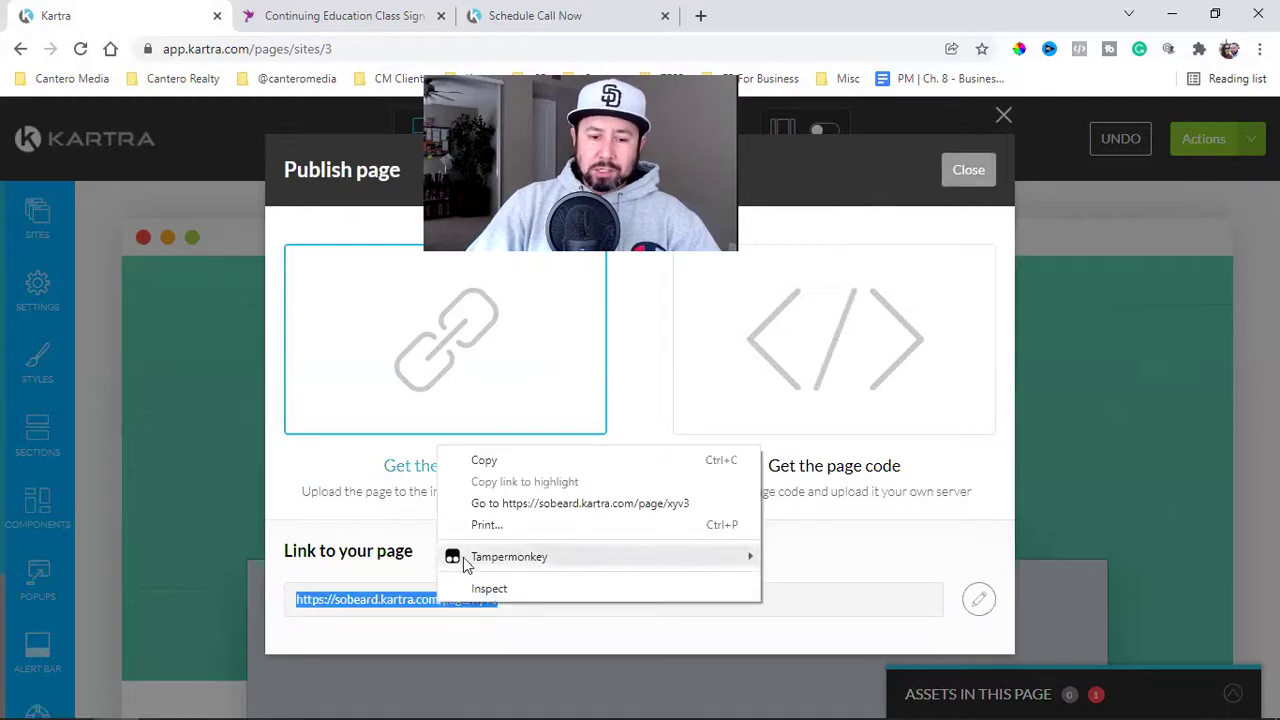
{"action": "left_click", "coordinate": [533, 461]}
{"action": "left_click", "coordinate": [698, 15]}
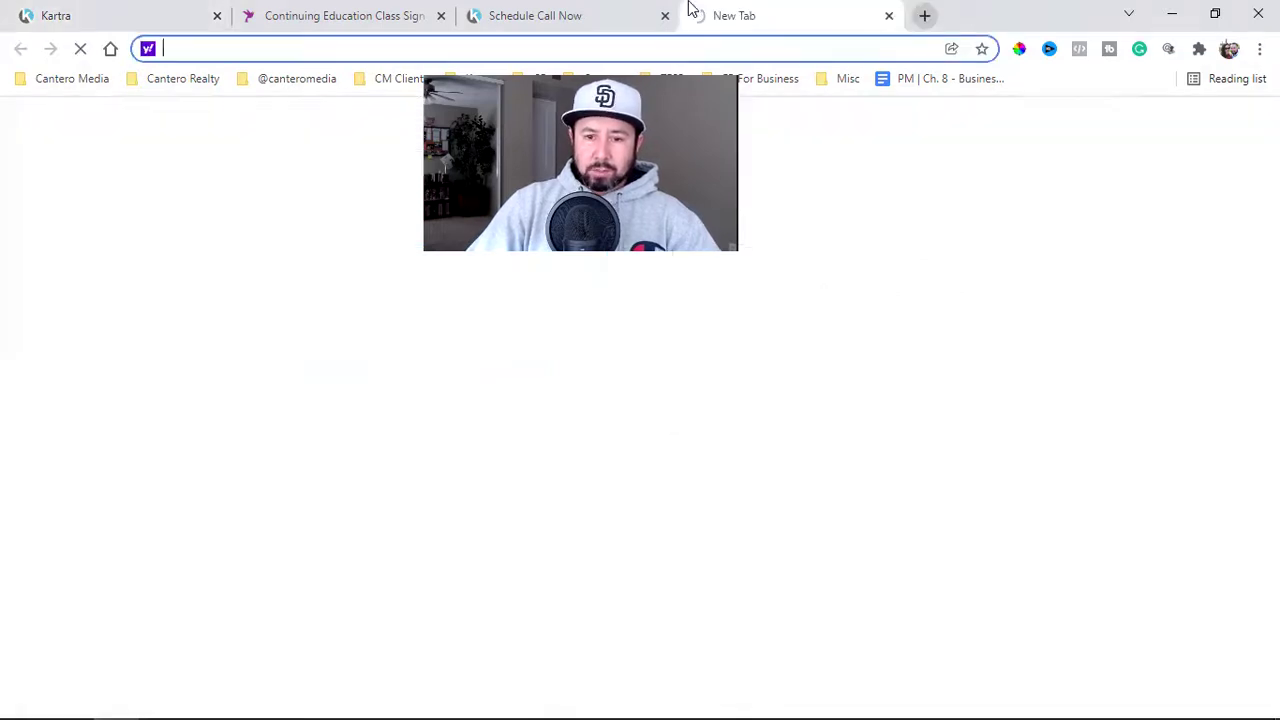
{"action": "key", "text": "ctrl+v"}
{"action": "key", "text": "Return"}
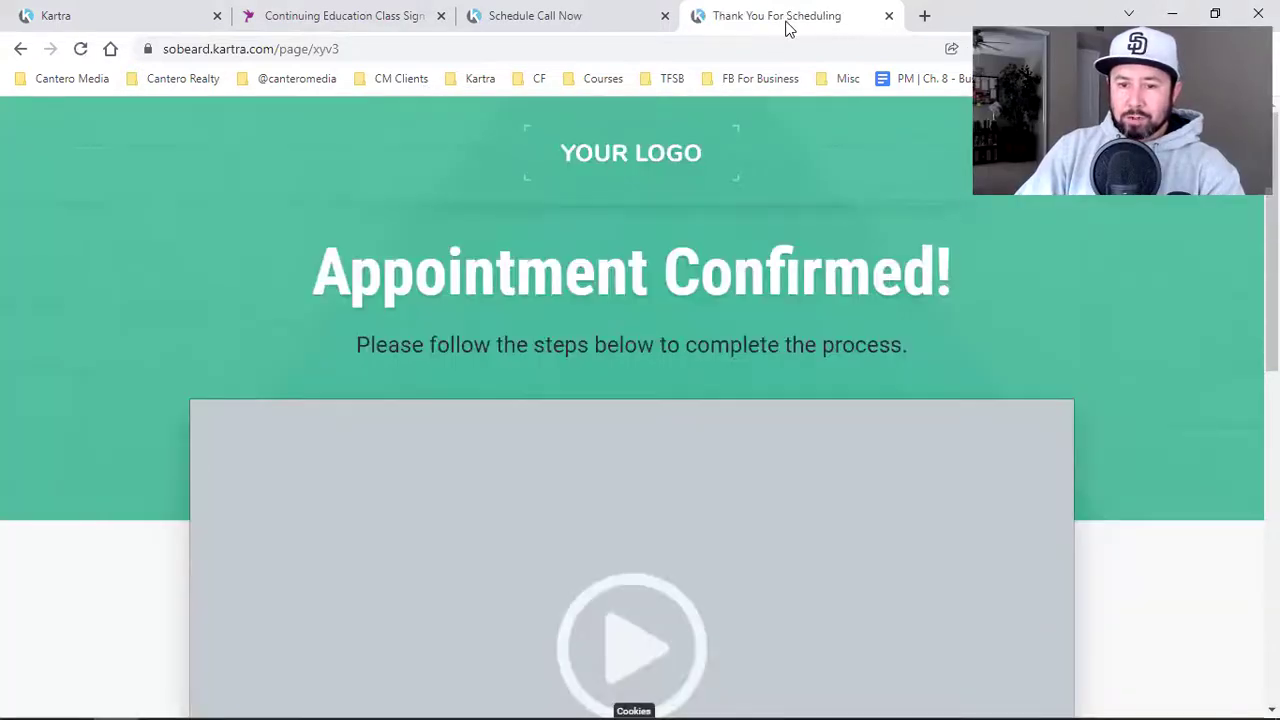
Step: Return to the Kartra page editor, dismiss the publishing dialog, and exit to the dashboard
{"action": "left_click", "coordinate": [128, 10]}
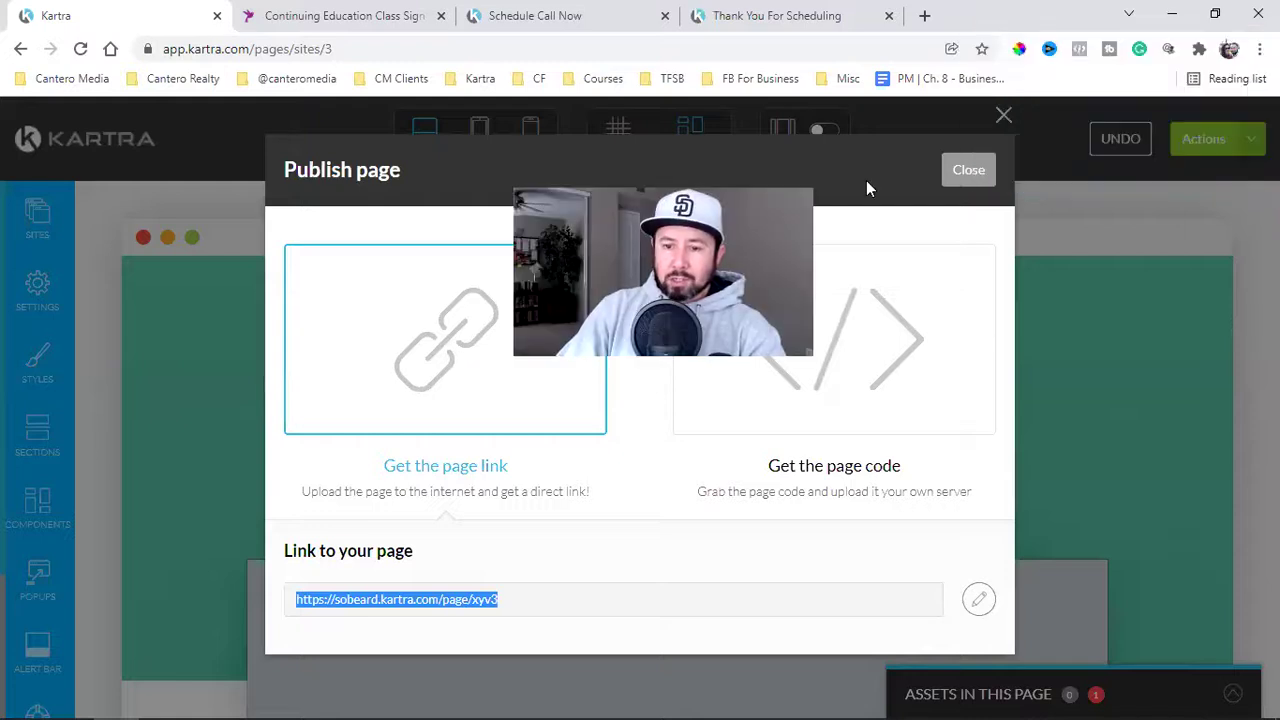
{"action": "left_click", "coordinate": [968, 170]}
{"action": "left_click", "coordinate": [1226, 143]}
{"action": "left_click", "coordinate": [1148, 350]}
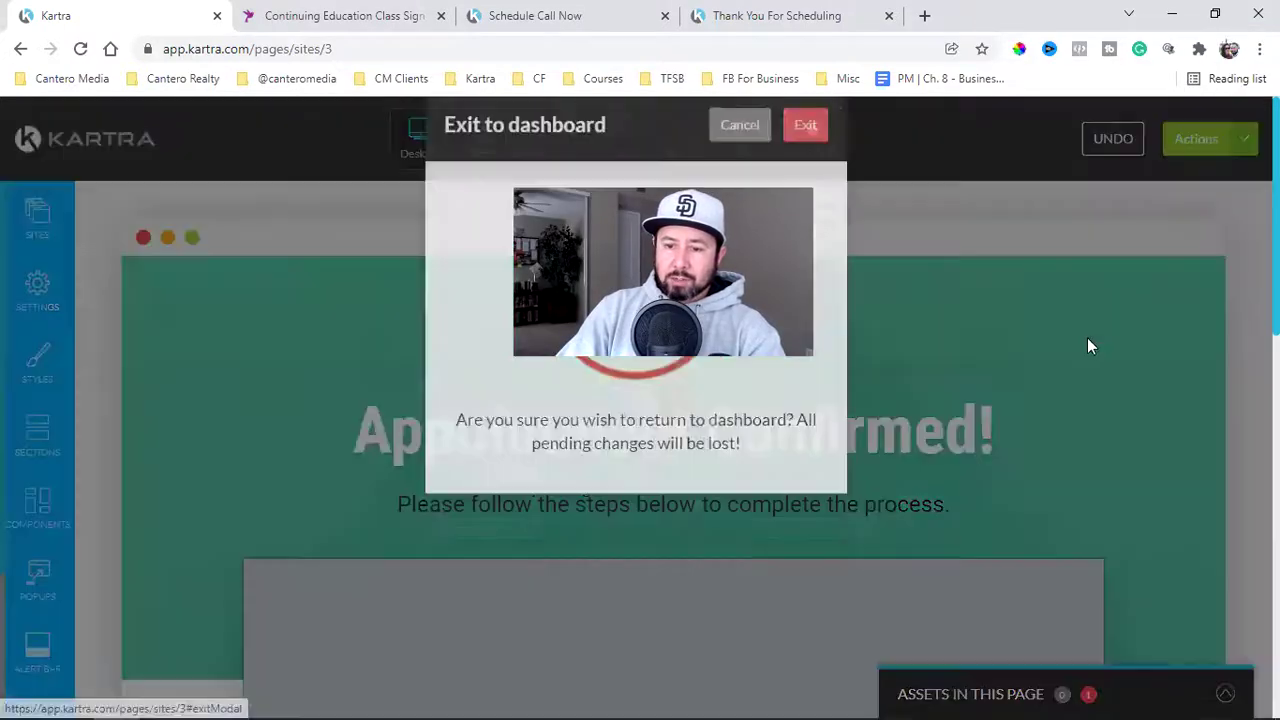
{"action": "left_click", "coordinate": [828, 171]}
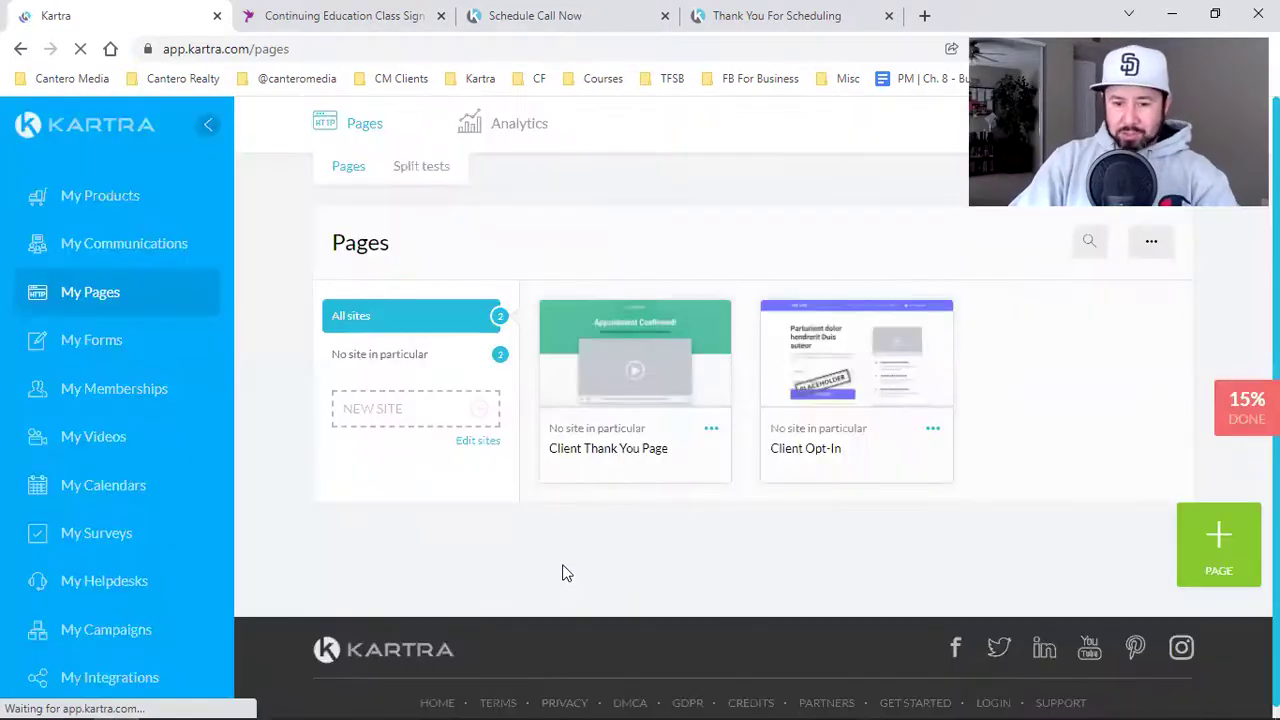
Step: Create a leads list named "Clients" with the public description "Thank you for being an amazing client" and return to the lists
{"action": "left_click", "coordinate": [148, 255]}
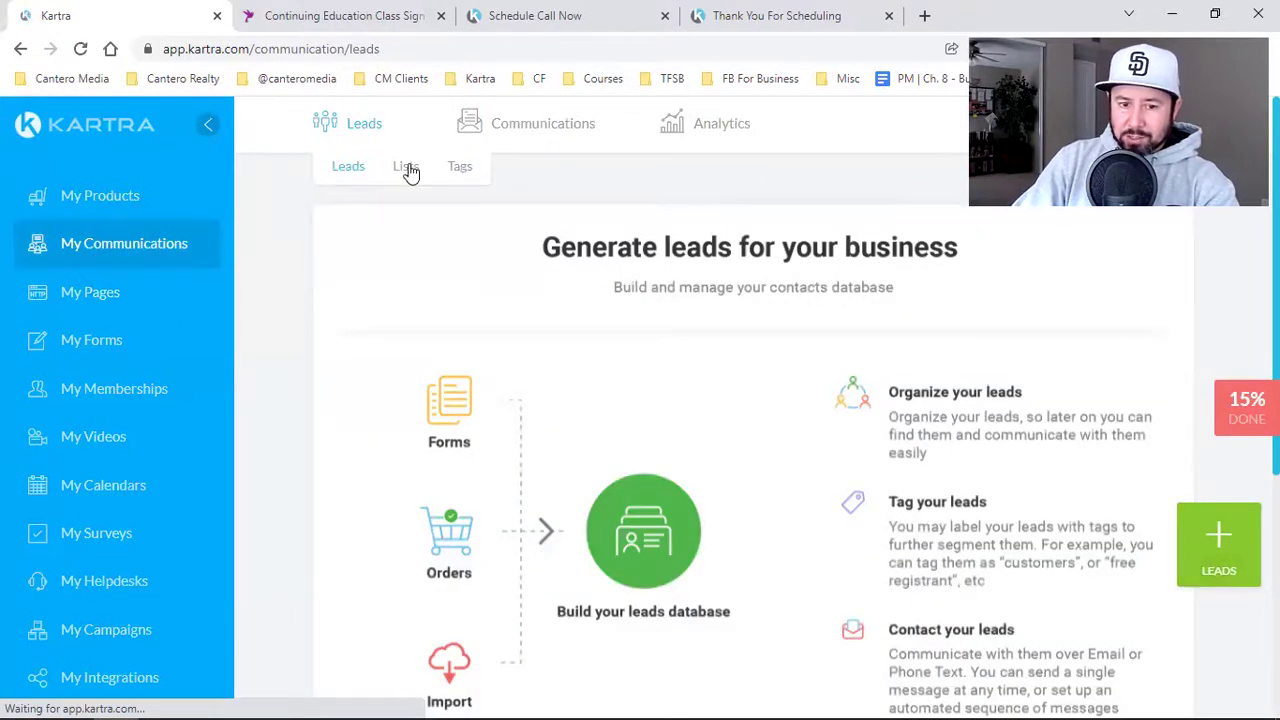
{"action": "left_click", "coordinate": [405, 167]}
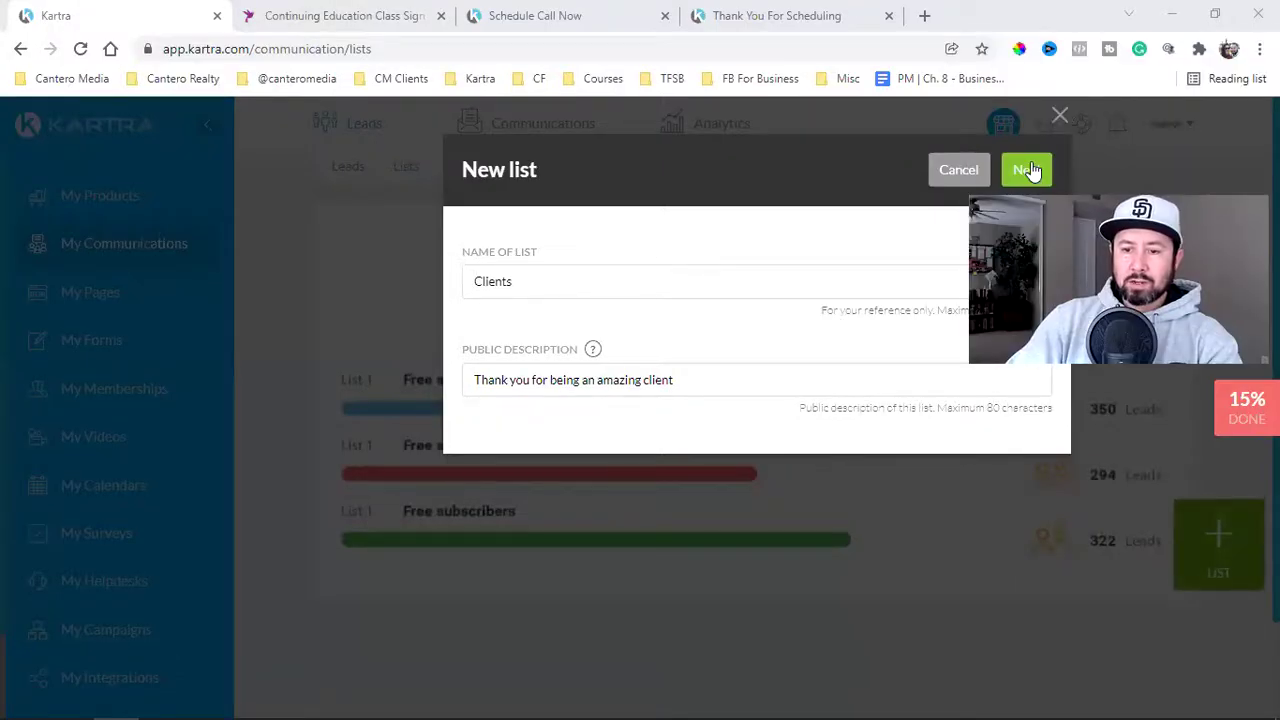
{"action": "left_click", "coordinate": [1030, 170]}
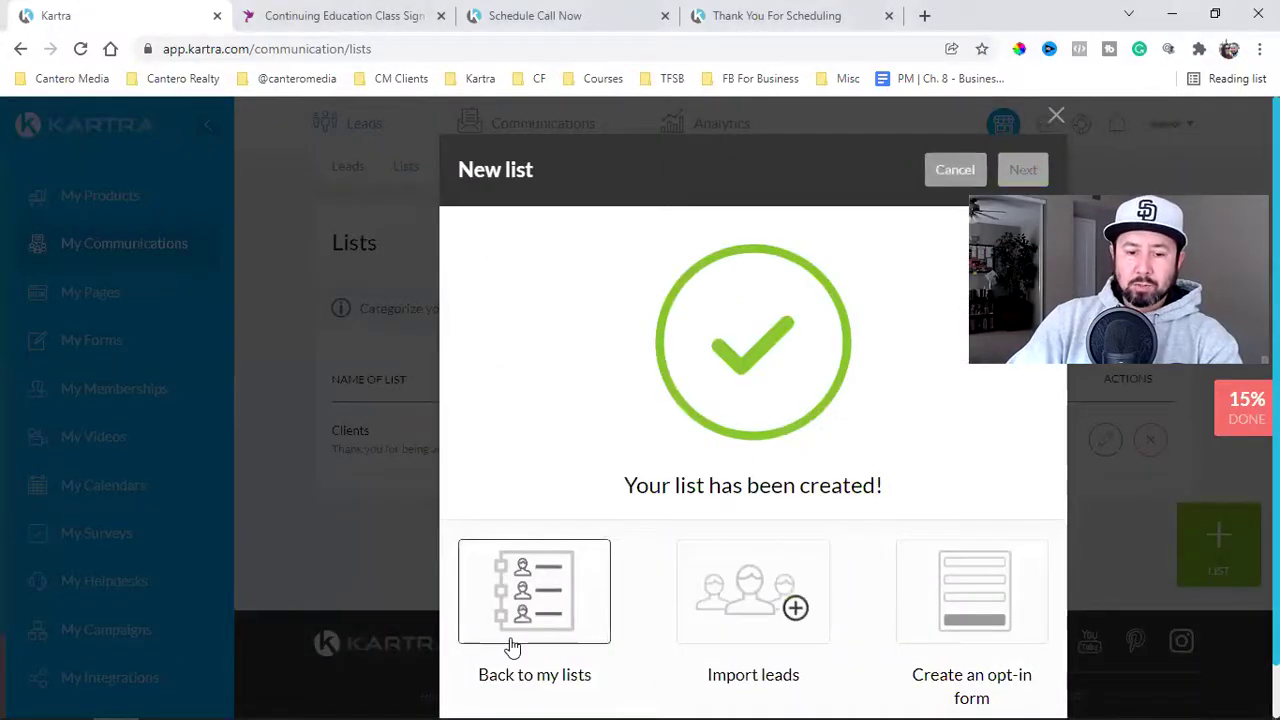
{"action": "left_click", "coordinate": [512, 648]}
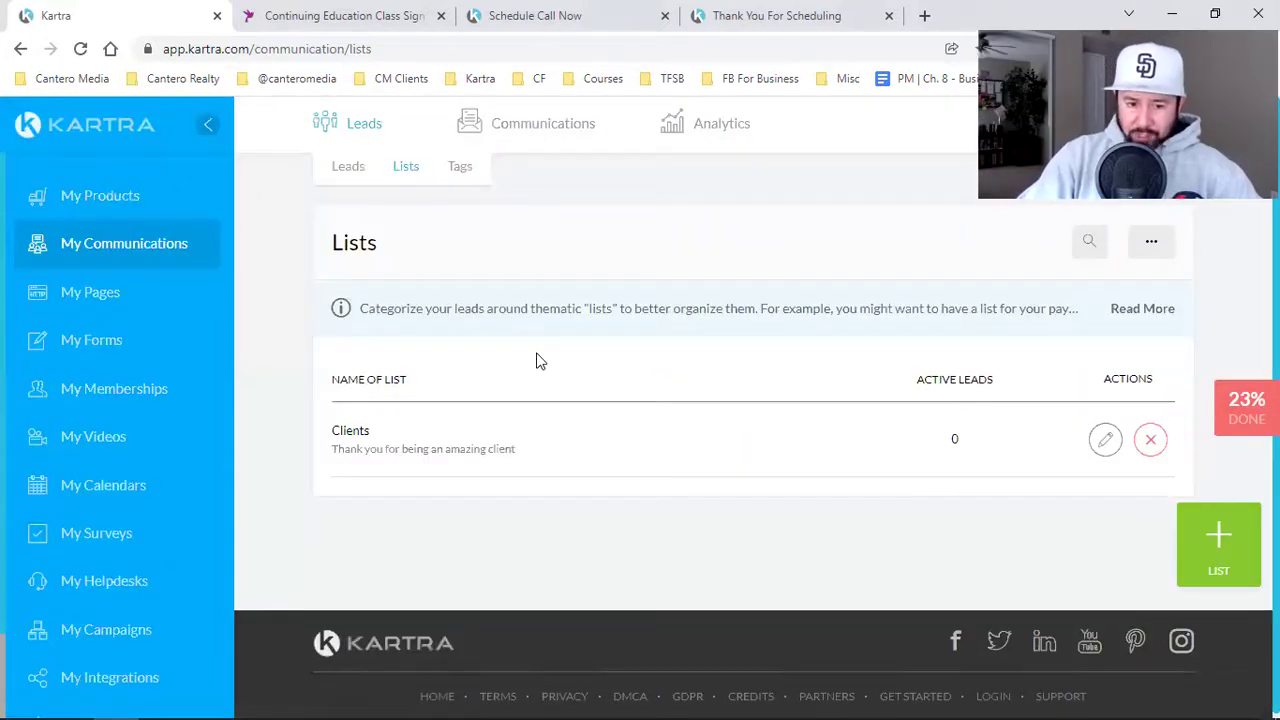
Step: Show the automated sequences overview in My Communications and bring up the published thank-you page in its browser tab
{"action": "mouse_move", "coordinate": [537, 129]}
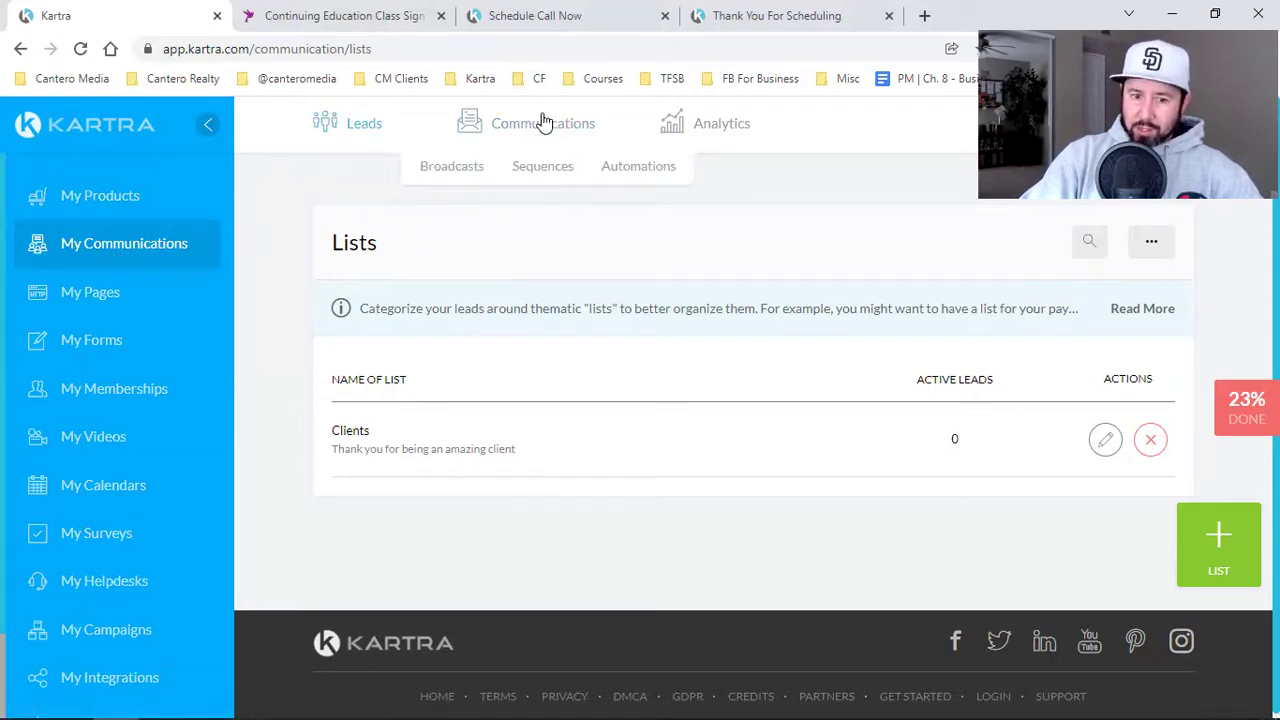
{"action": "left_click", "coordinate": [563, 184]}
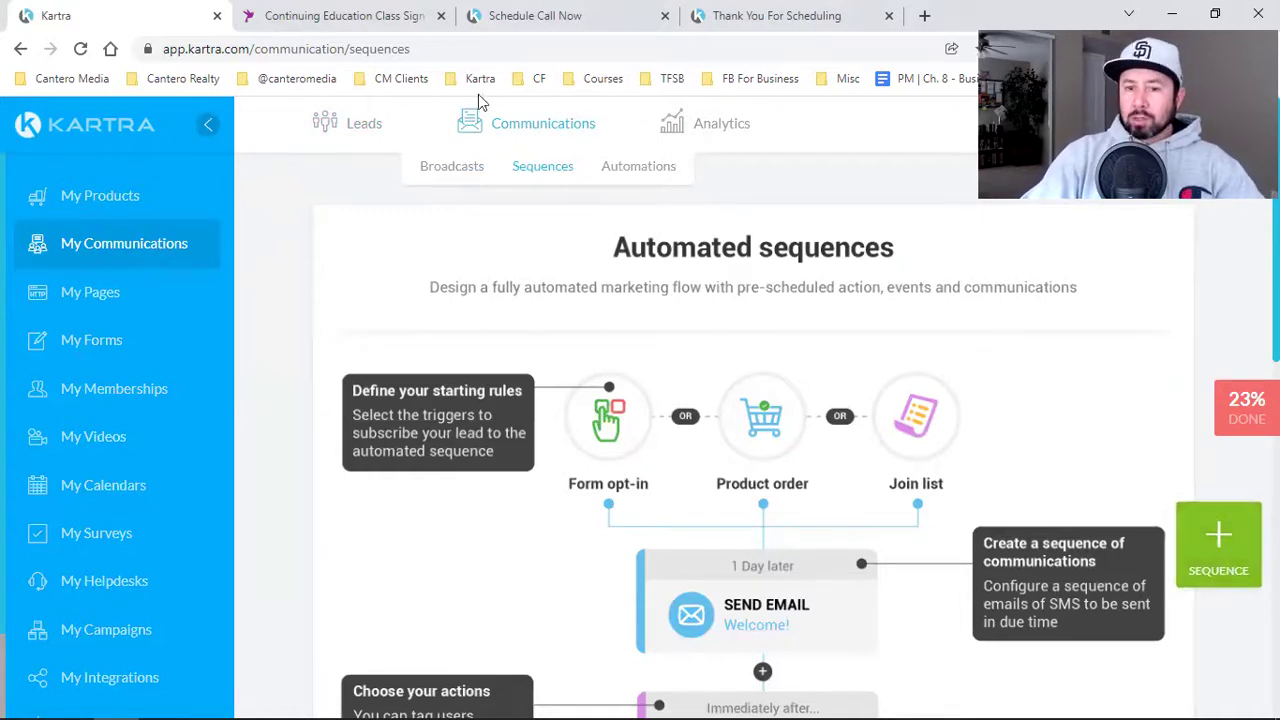
{"action": "left_click", "coordinate": [787, 12]}
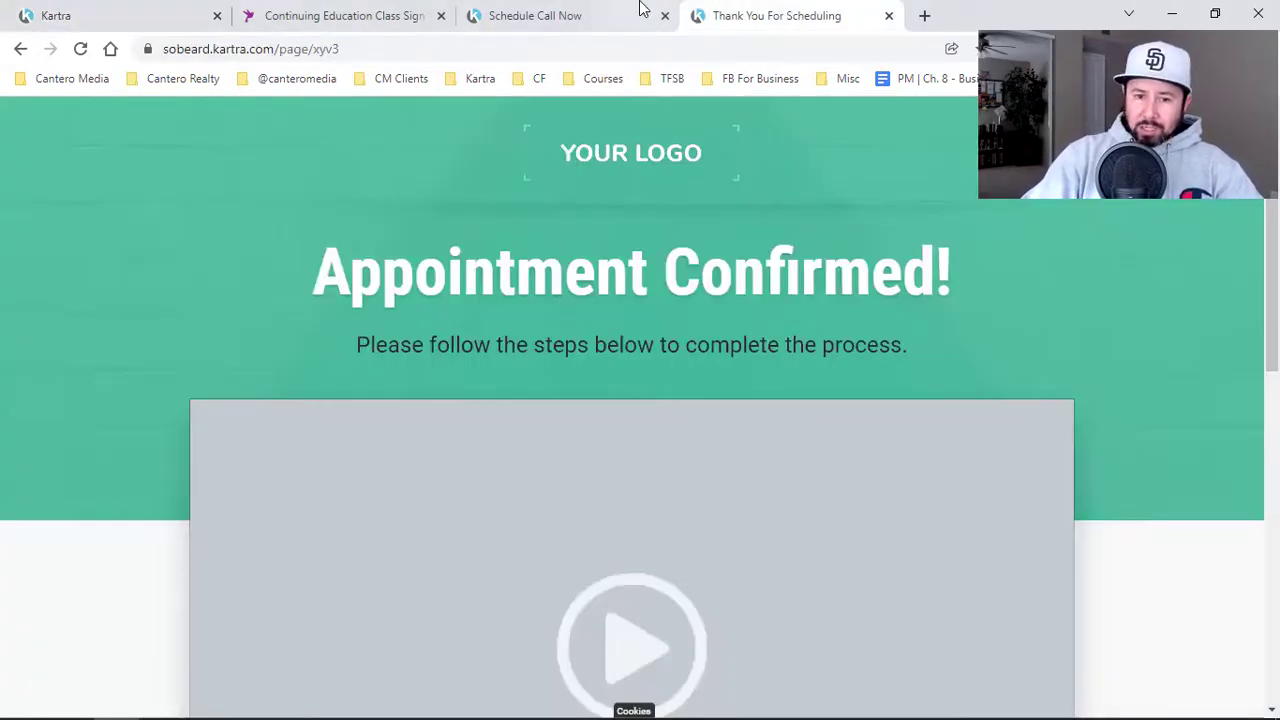
Step: Review the published opt-in page's headline, video and form, and compare it with the published thank-you page
{"action": "left_click", "coordinate": [560, 15]}
{"action": "left_click", "coordinate": [624, 422]}
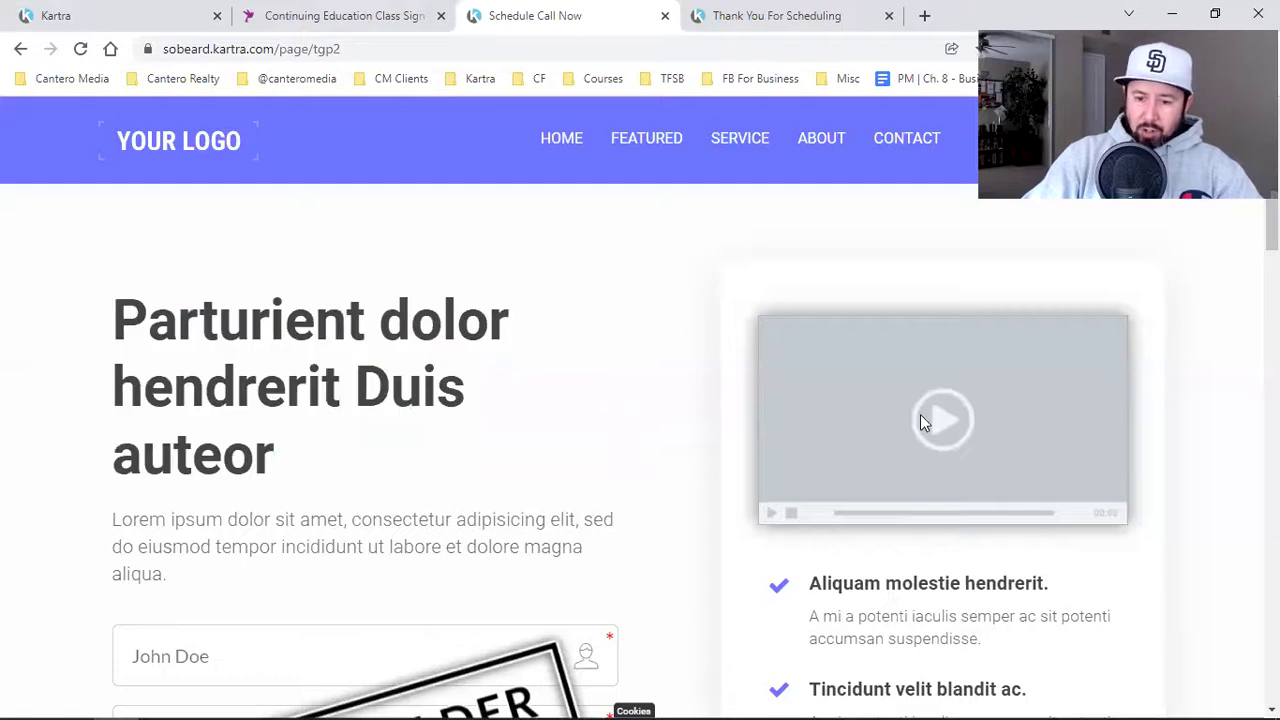
{"action": "scroll", "coordinate": [969, 392], "scroll_direction": "down", "scroll_amount": 2}
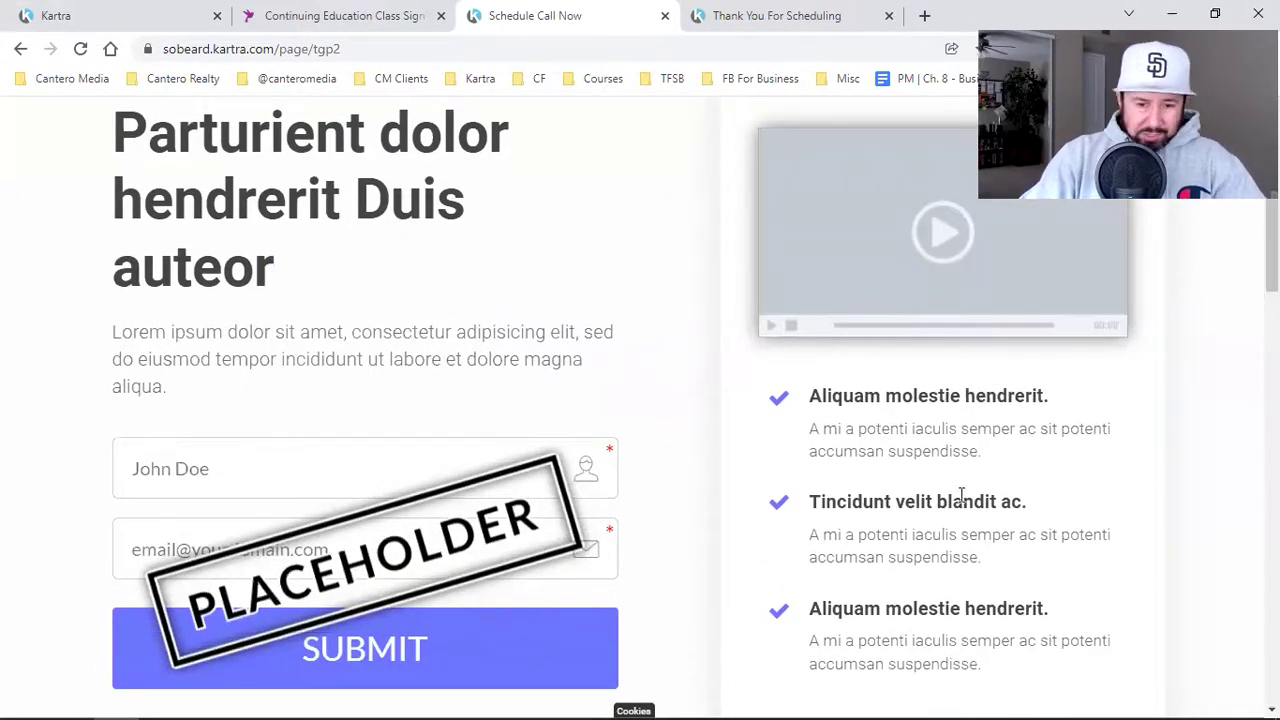
{"action": "scroll", "coordinate": [961, 495], "scroll_direction": "up", "scroll_amount": 2}
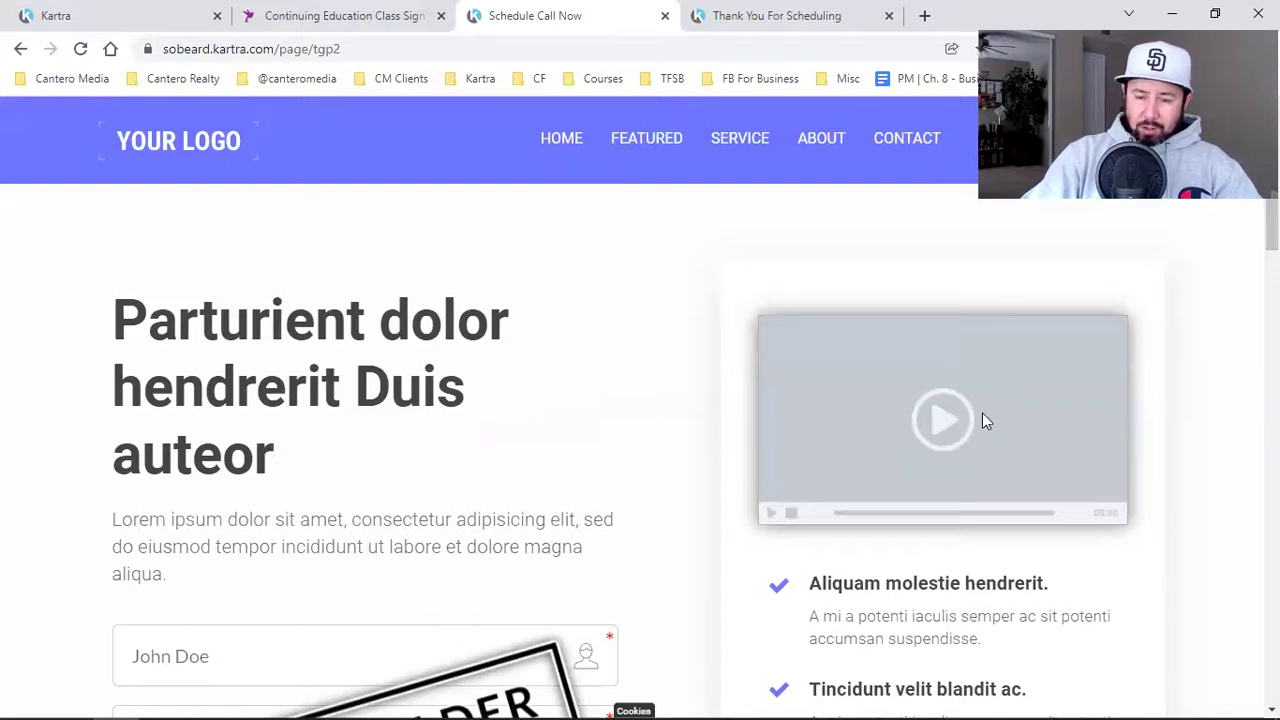
{"action": "scroll", "coordinate": [957, 437], "scroll_direction": "down", "scroll_amount": 3}
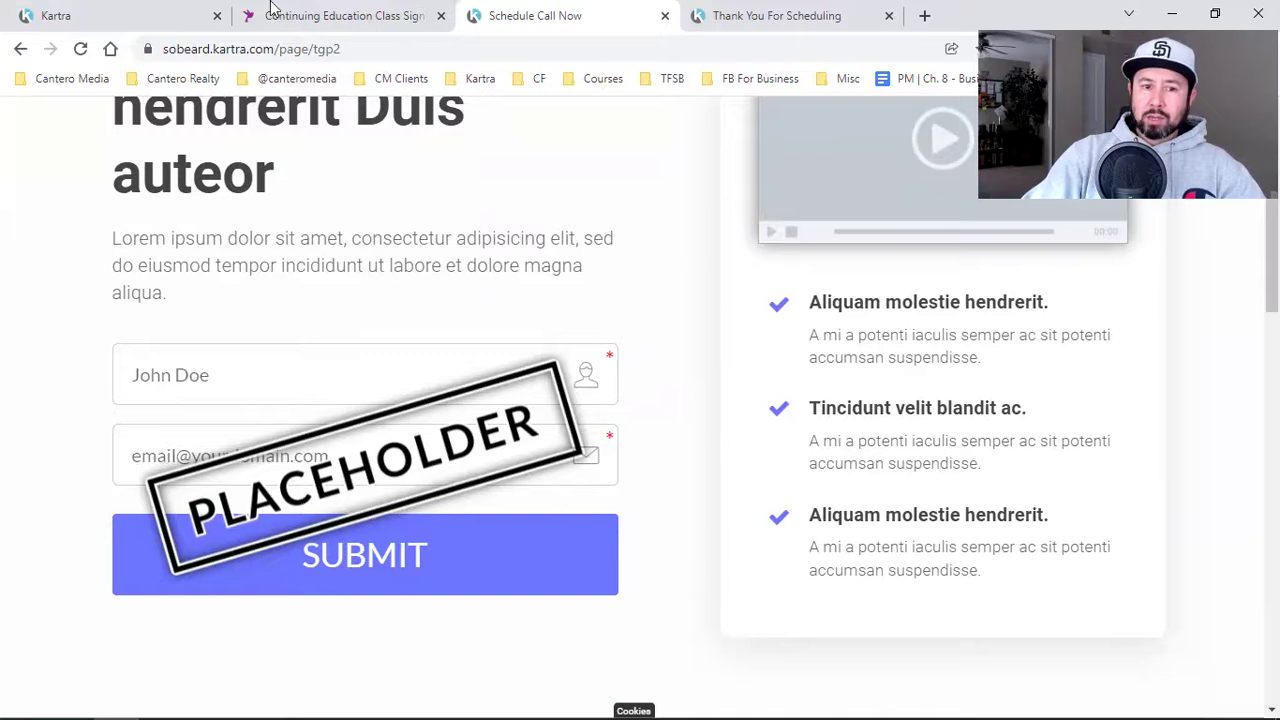
{"action": "left_click", "coordinate": [145, 12]}
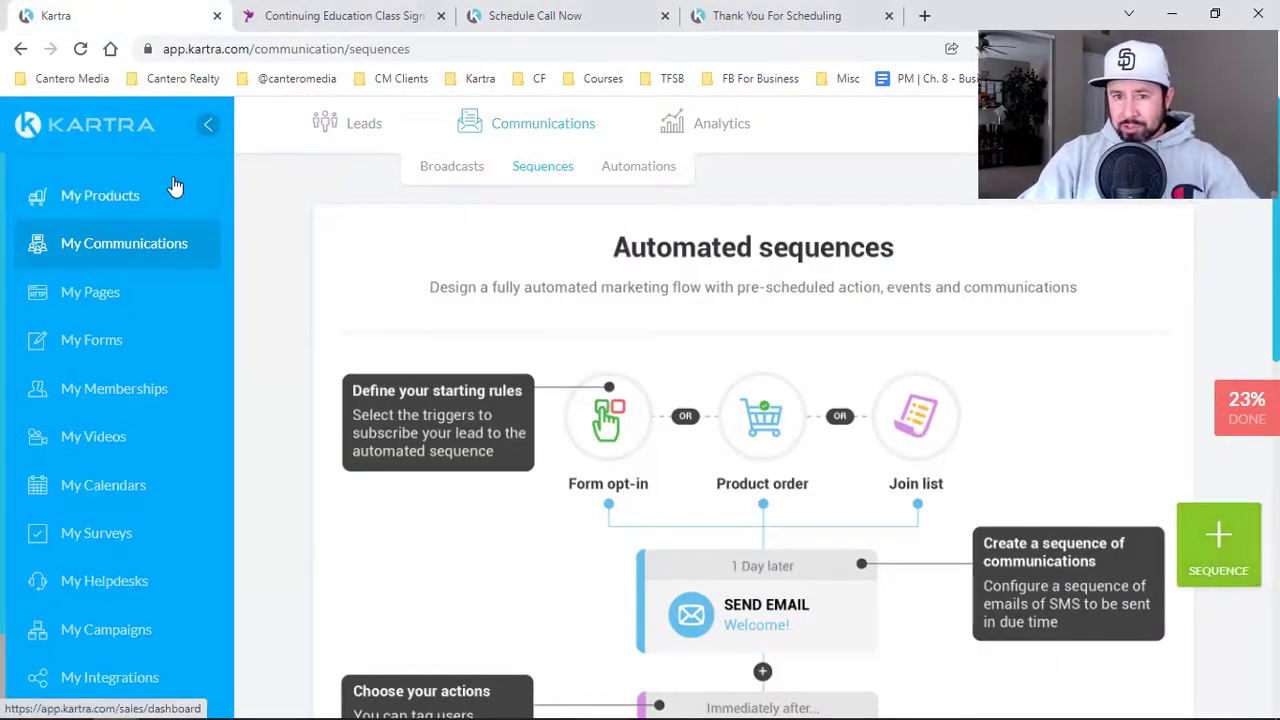
{"action": "left_click", "coordinate": [788, 12]}
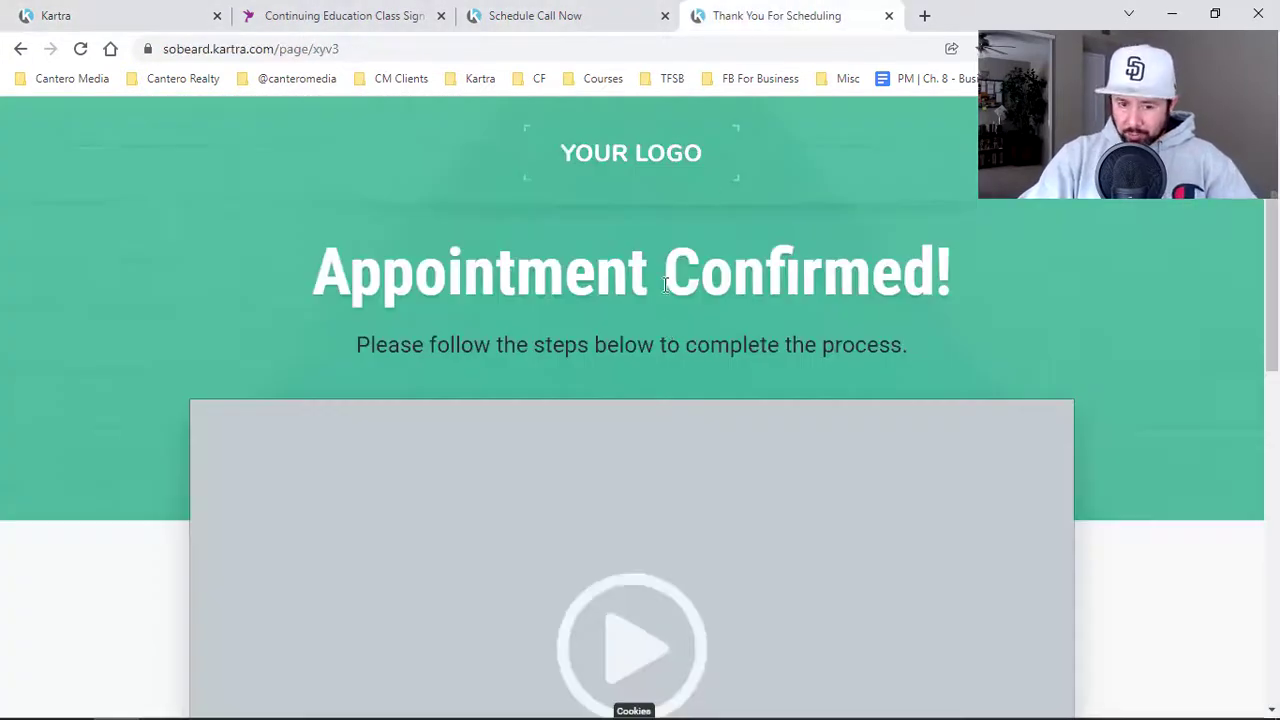
Step: Return to the automated sequences and create a sequence named "Clients" with the public description "Thank you for being an amazing client"
{"action": "left_click", "coordinate": [167, 8]}
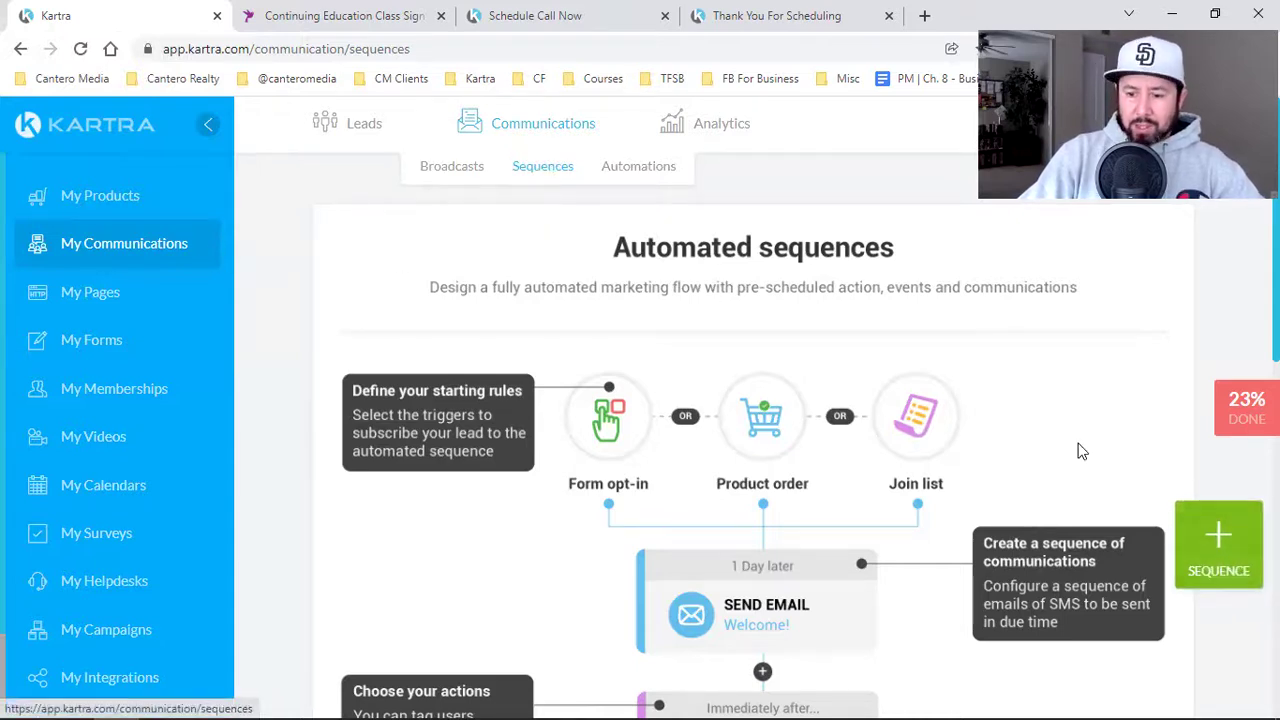
{"action": "left_click", "coordinate": [1230, 535]}
{"action": "left_click", "coordinate": [712, 291]}
{"action": "type", "text": "Clin"}
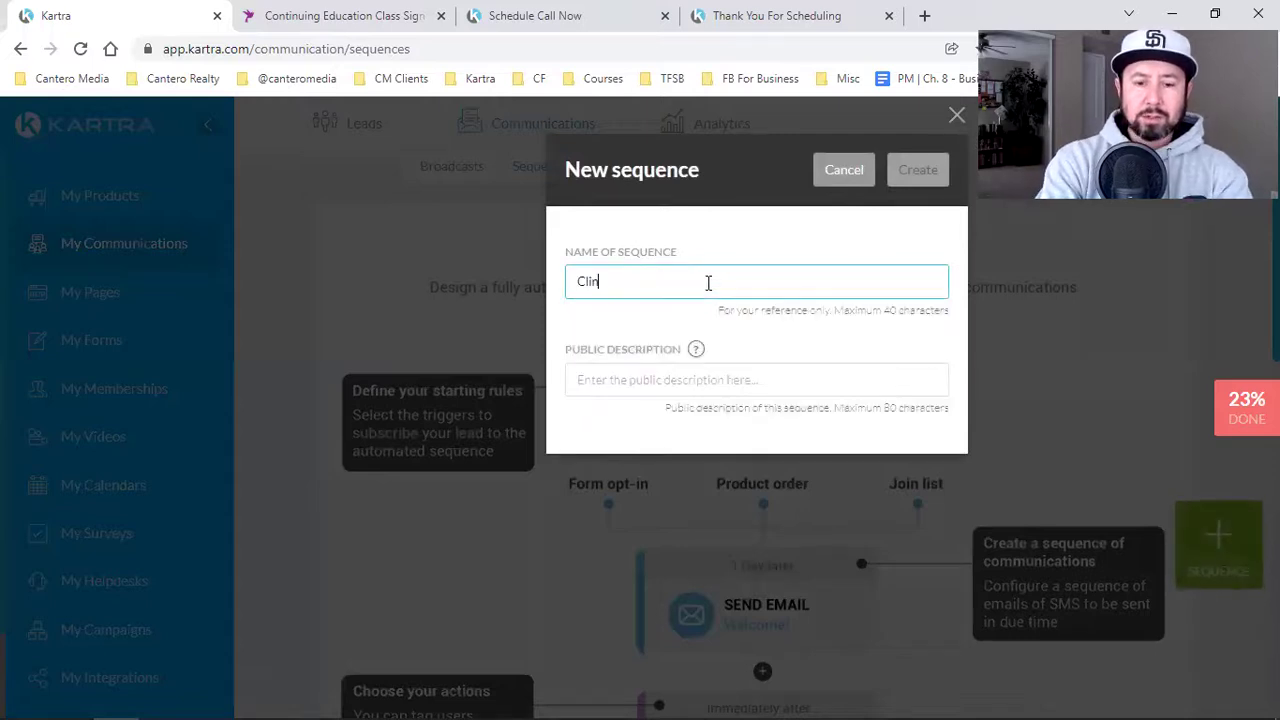
{"action": "left_click", "coordinate": [723, 378]}
{"action": "type", "text": "Thank you"}
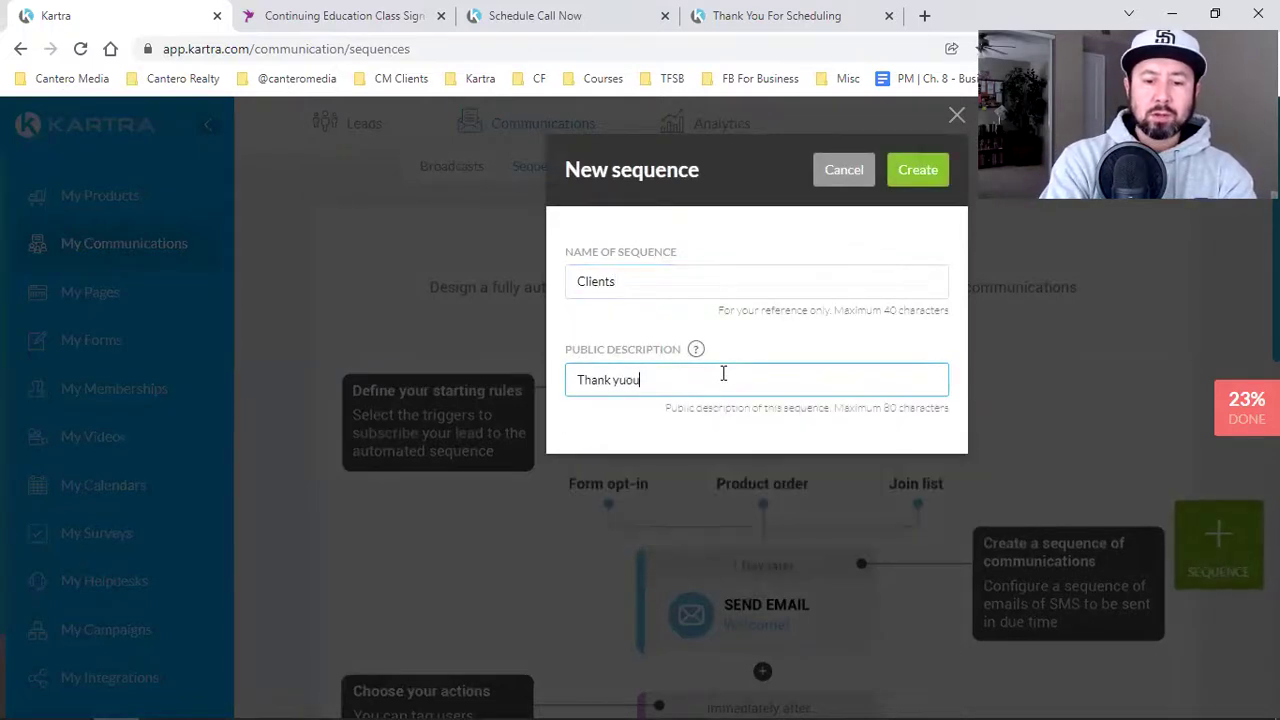
{"action": "type", "text": " for being an amazing client"}
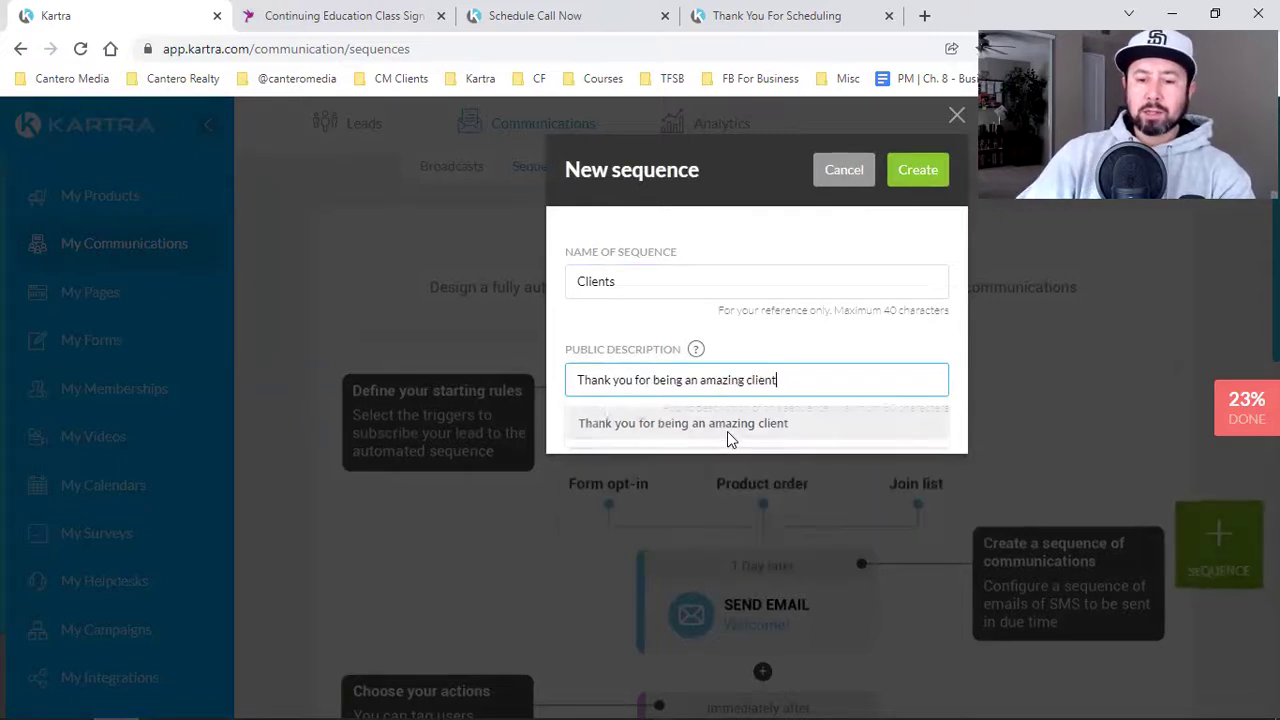
{"action": "left_click", "coordinate": [727, 431]}
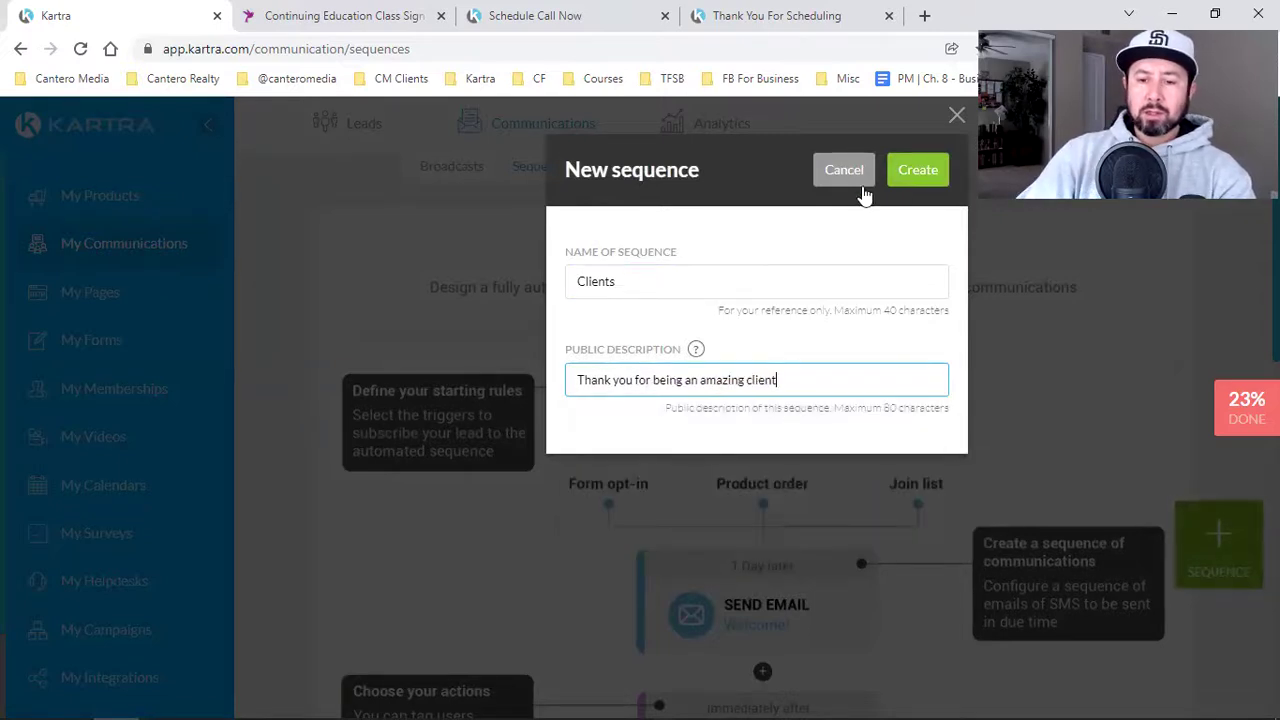
{"action": "left_click", "coordinate": [910, 177]}
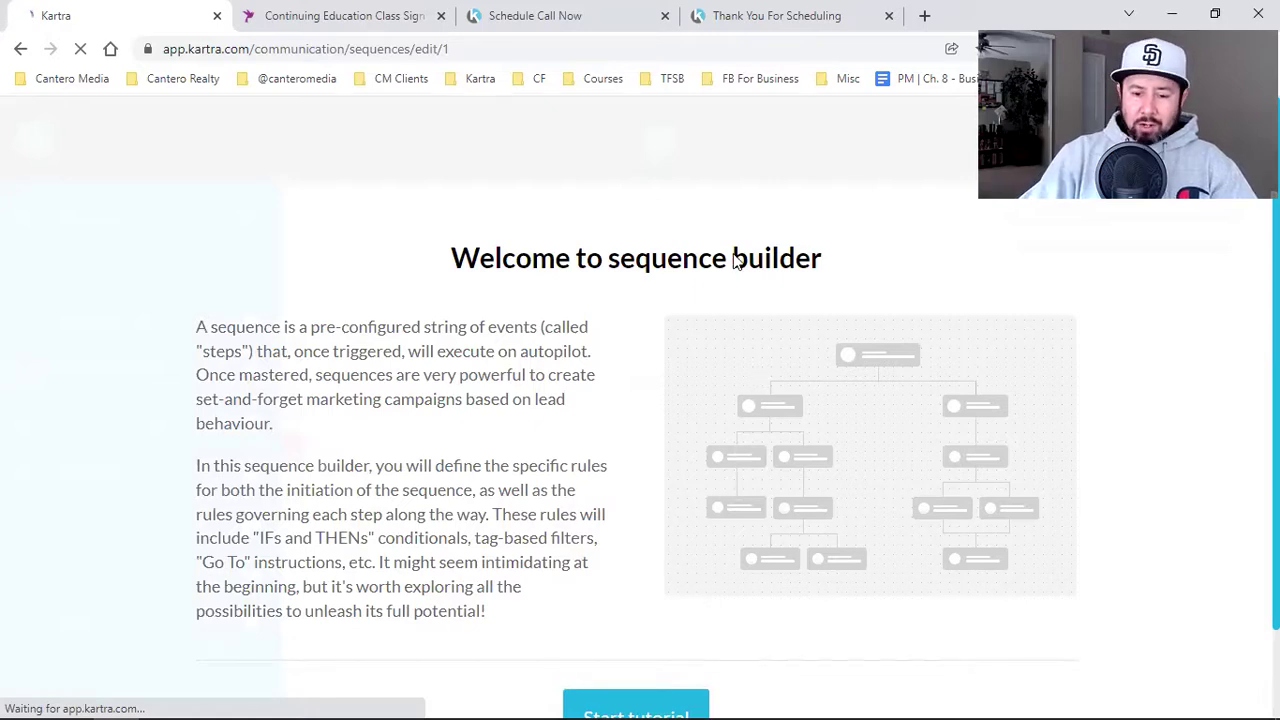
Step: Go through the sequence builder tutorial to its end and enter the blank sequence canvas
{"action": "scroll", "coordinate": [680, 600], "scroll_direction": "down", "scroll_amount": 1}
{"action": "left_click", "coordinate": [680, 617]}
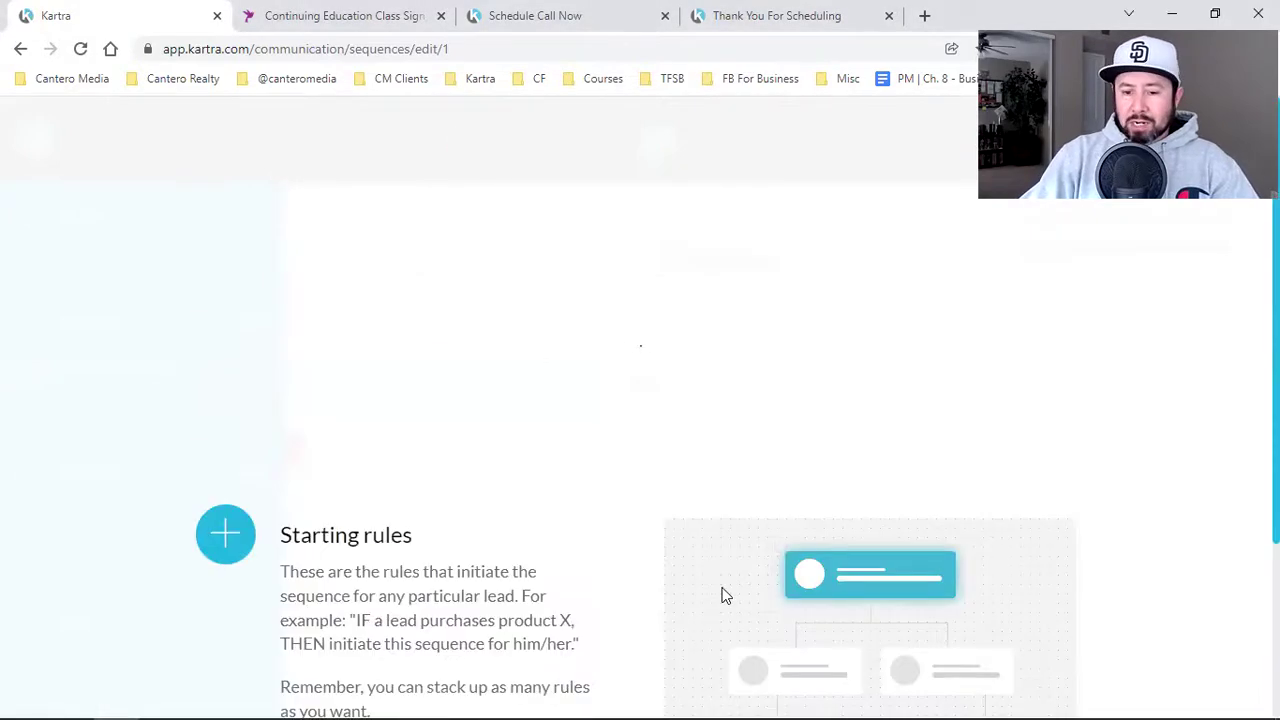
{"action": "left_click", "coordinate": [1042, 636]}
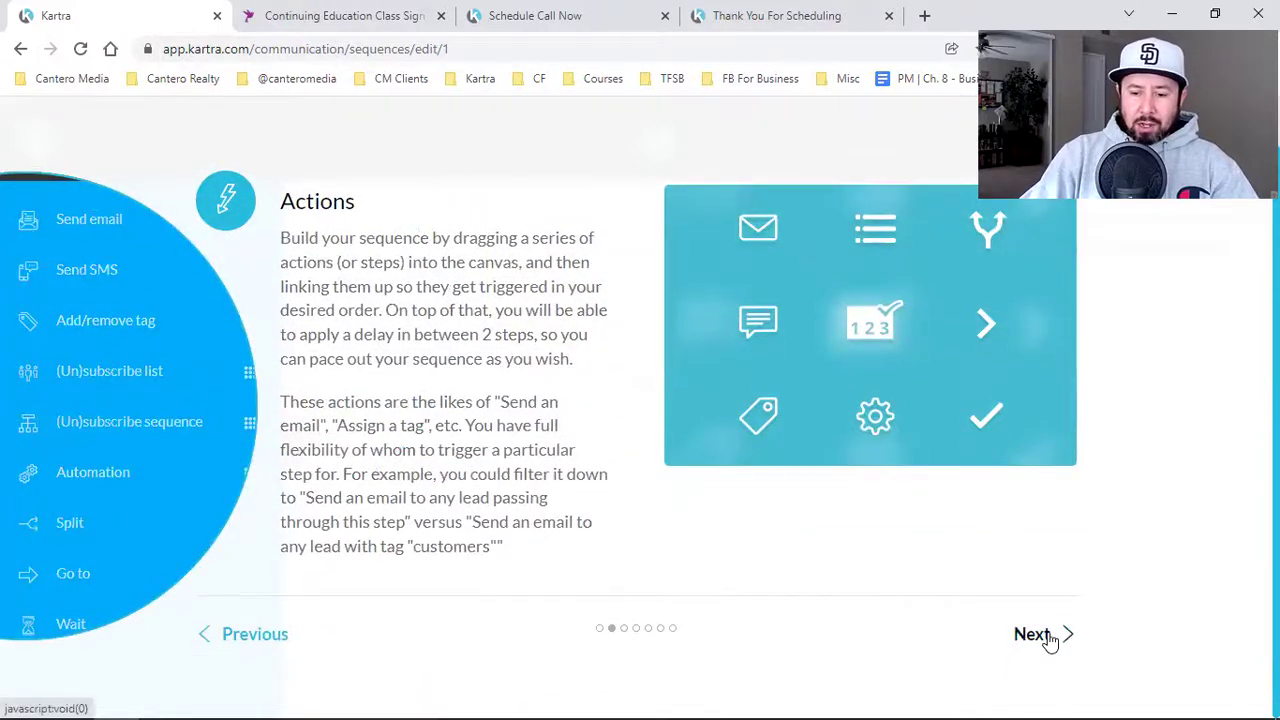
{"action": "left_click", "coordinate": [1048, 640]}
{"action": "left_click", "coordinate": [1051, 646]}
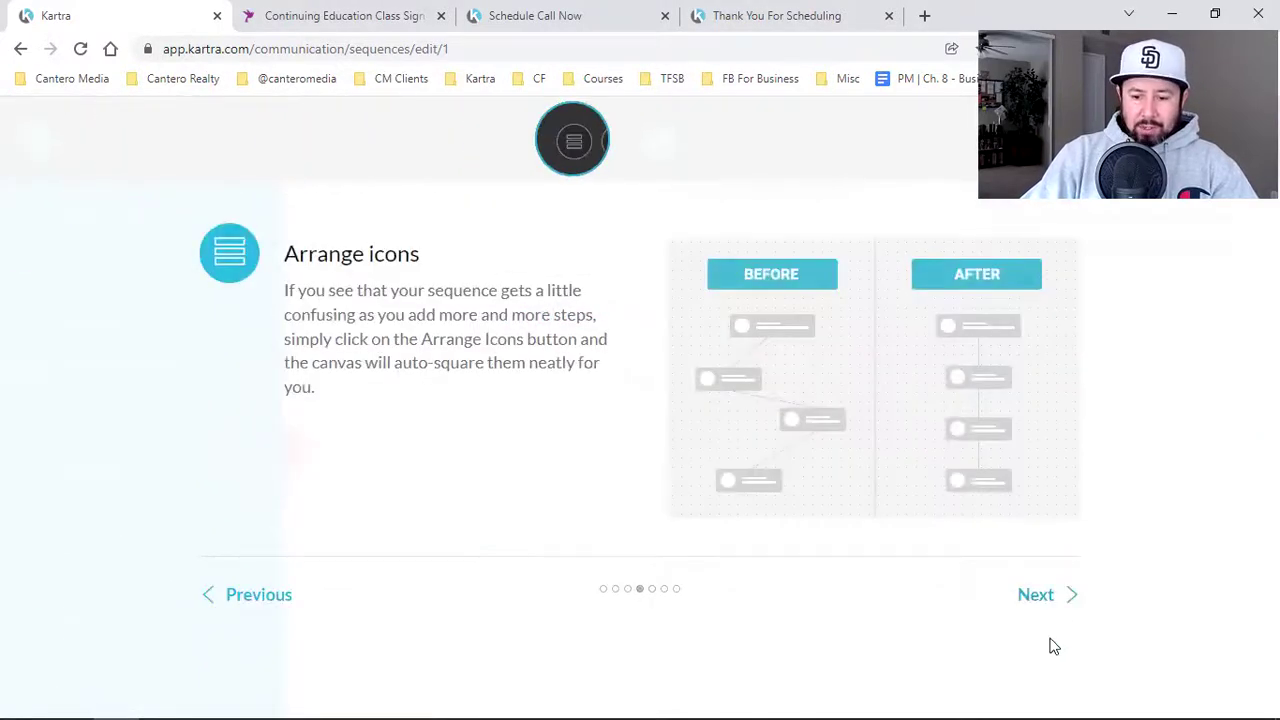
{"action": "left_click", "coordinate": [1058, 604]}
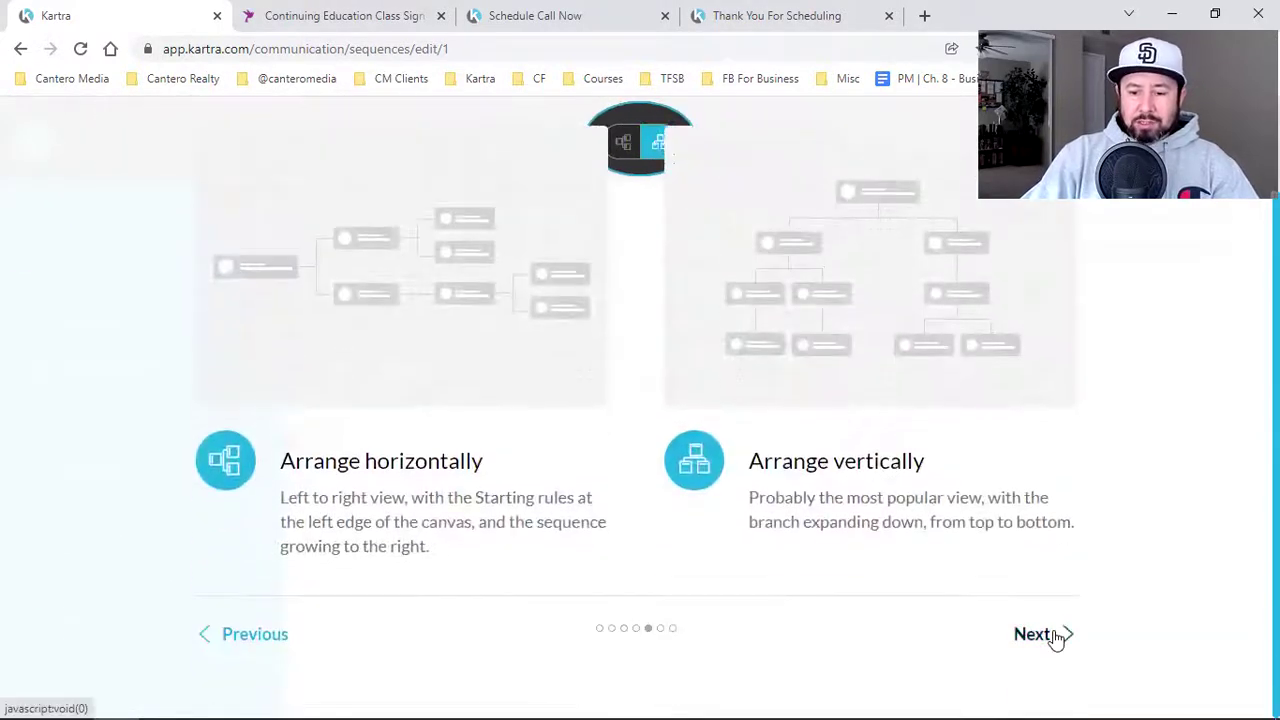
{"action": "left_click", "coordinate": [1057, 637]}
{"action": "left_click", "coordinate": [1036, 595]}
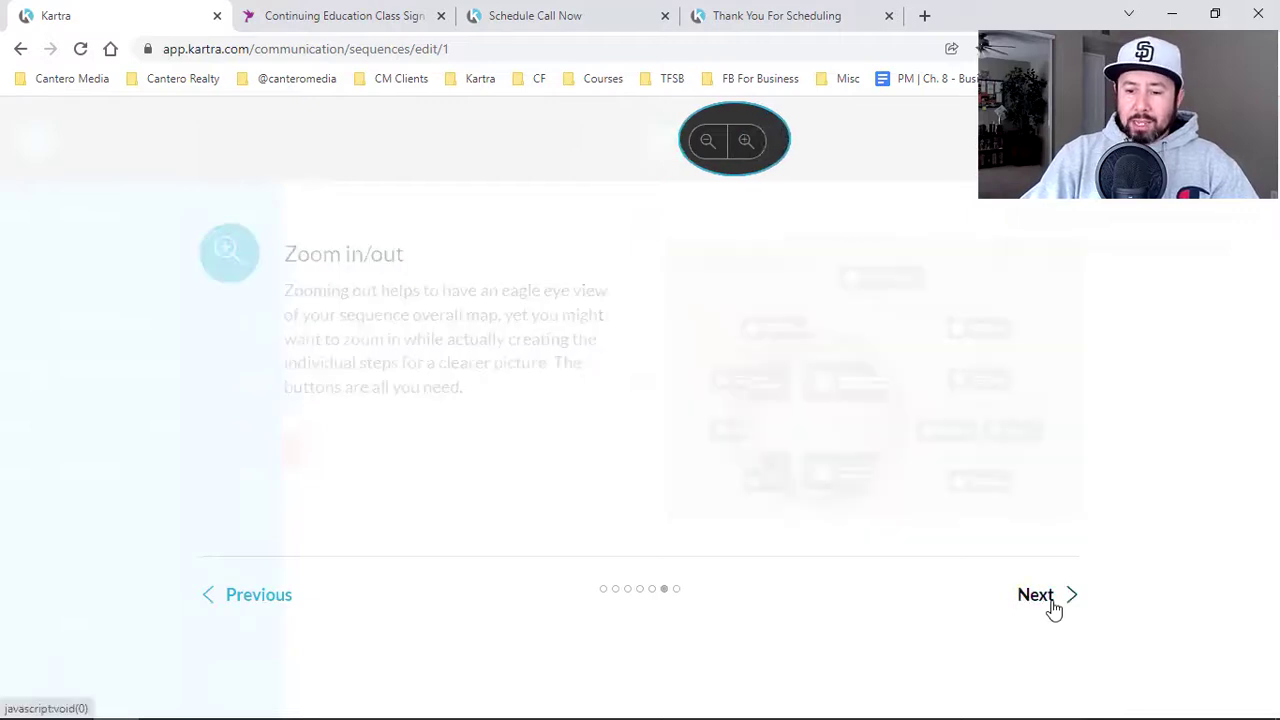
{"action": "left_click", "coordinate": [1036, 595]}
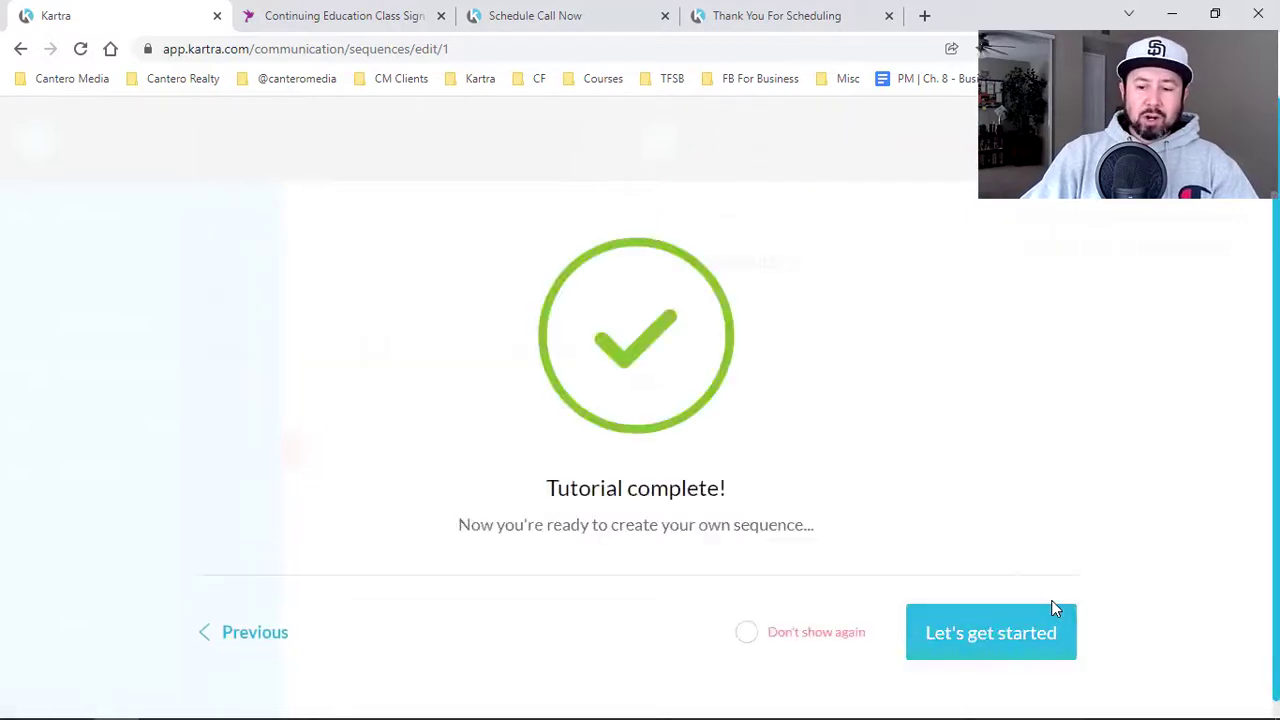
{"action": "left_click", "coordinate": [954, 645]}
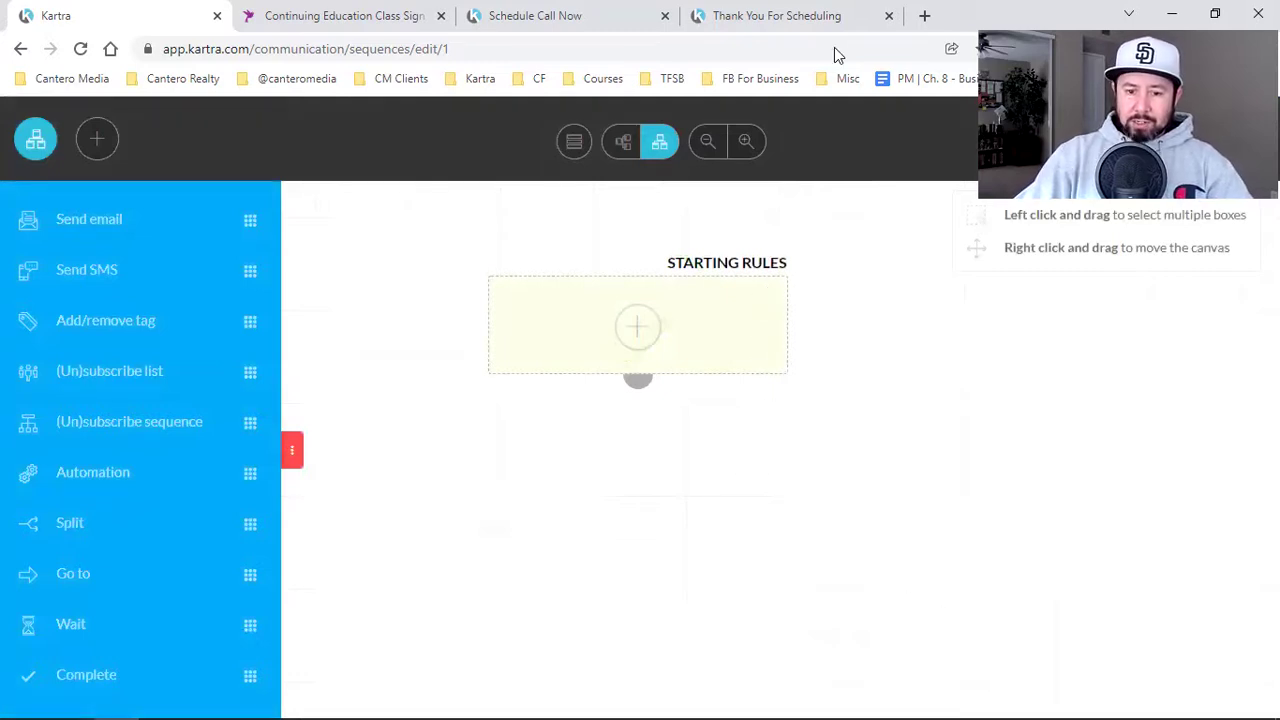
Step: Add a starting rule that triggers the sequence when a lead subscribes to the Clients list, and save it
{"action": "left_click", "coordinate": [640, 338]}
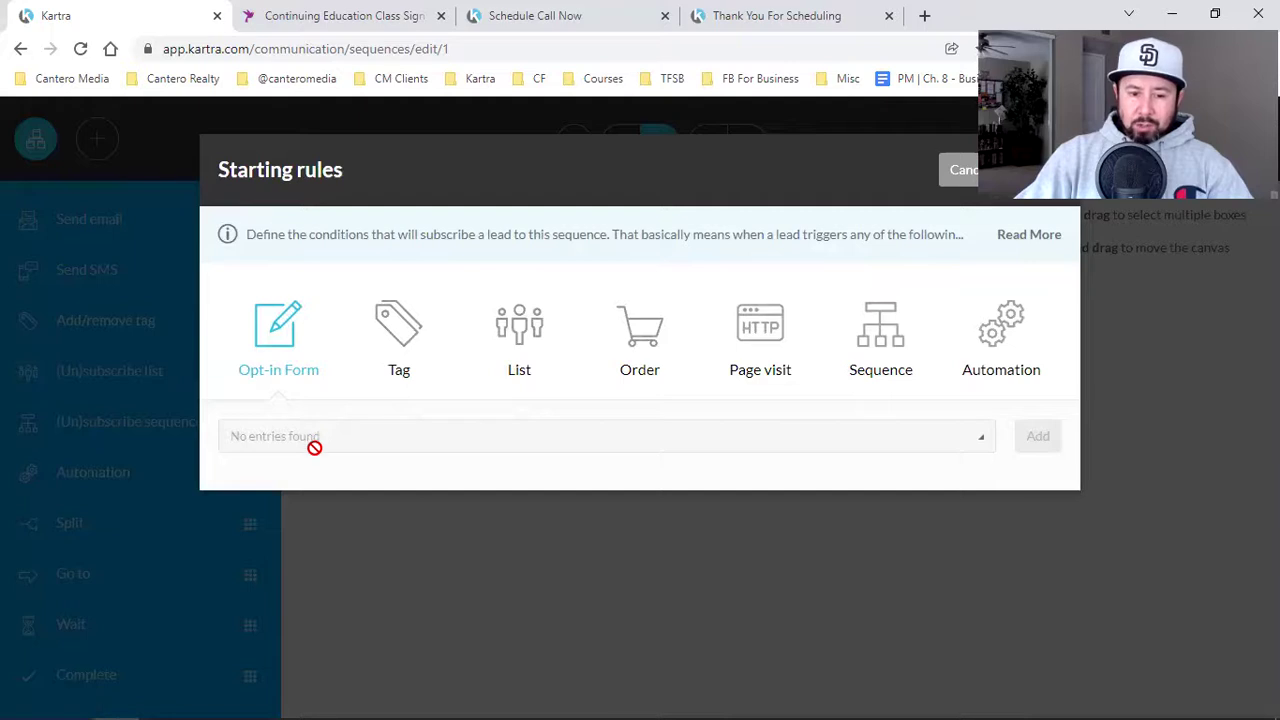
{"action": "left_click", "coordinate": [522, 350]}
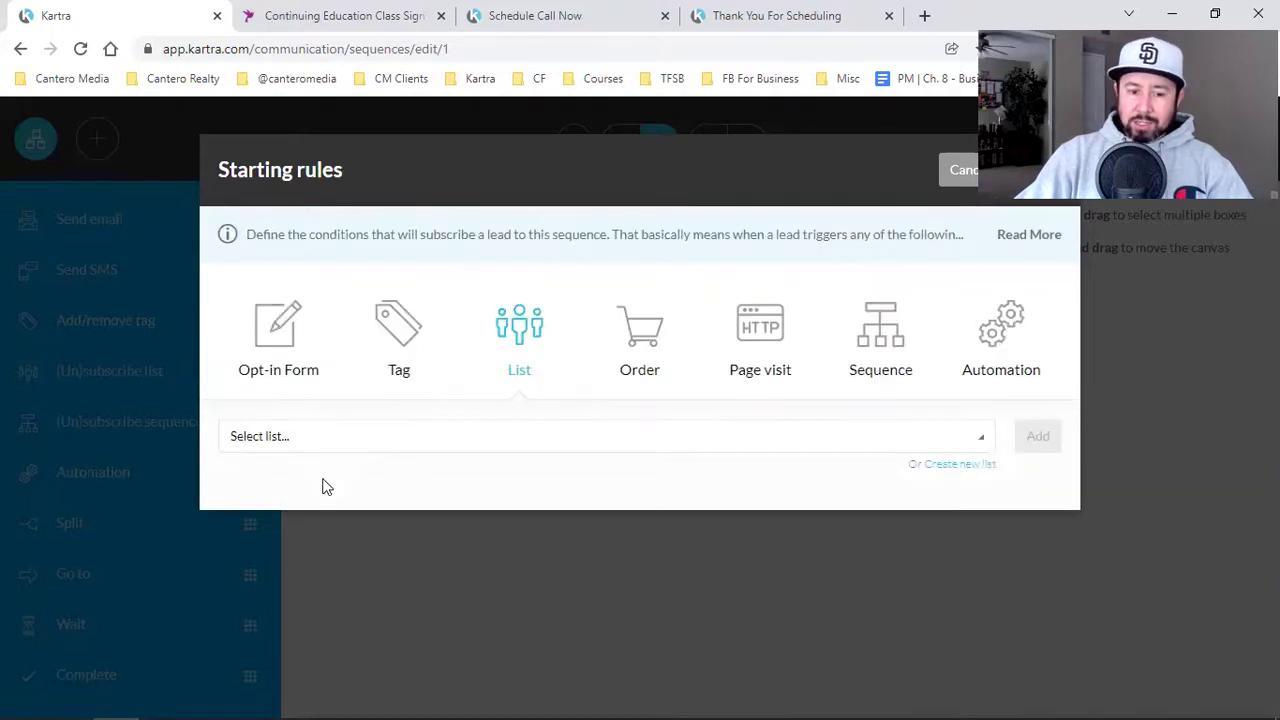
{"action": "left_click", "coordinate": [368, 445]}
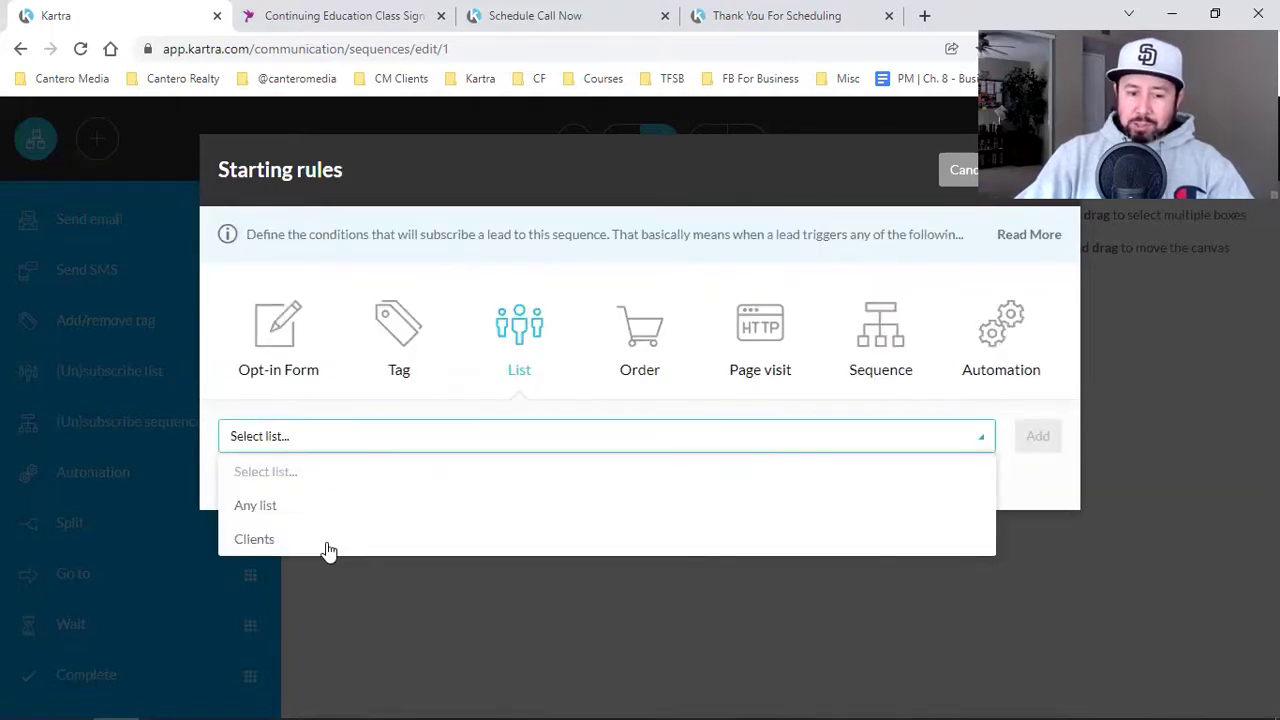
{"action": "left_click", "coordinate": [270, 541]}
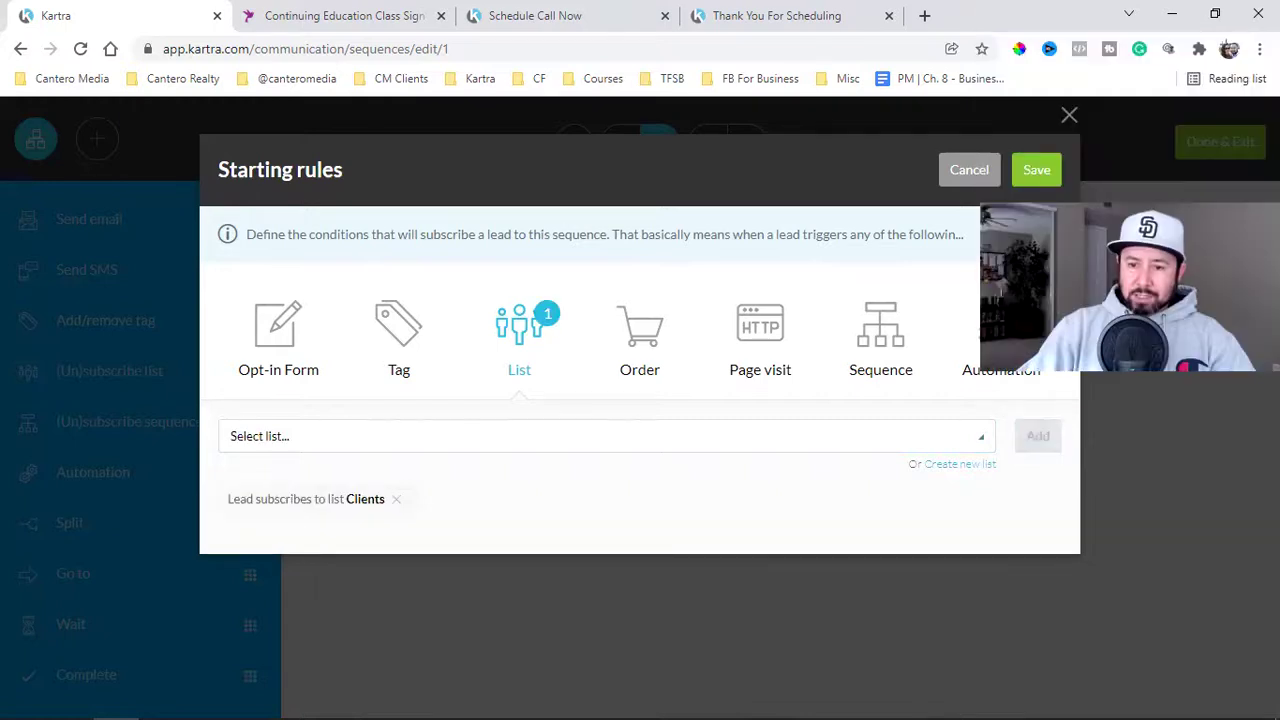
{"action": "left_click", "coordinate": [1034, 169]}
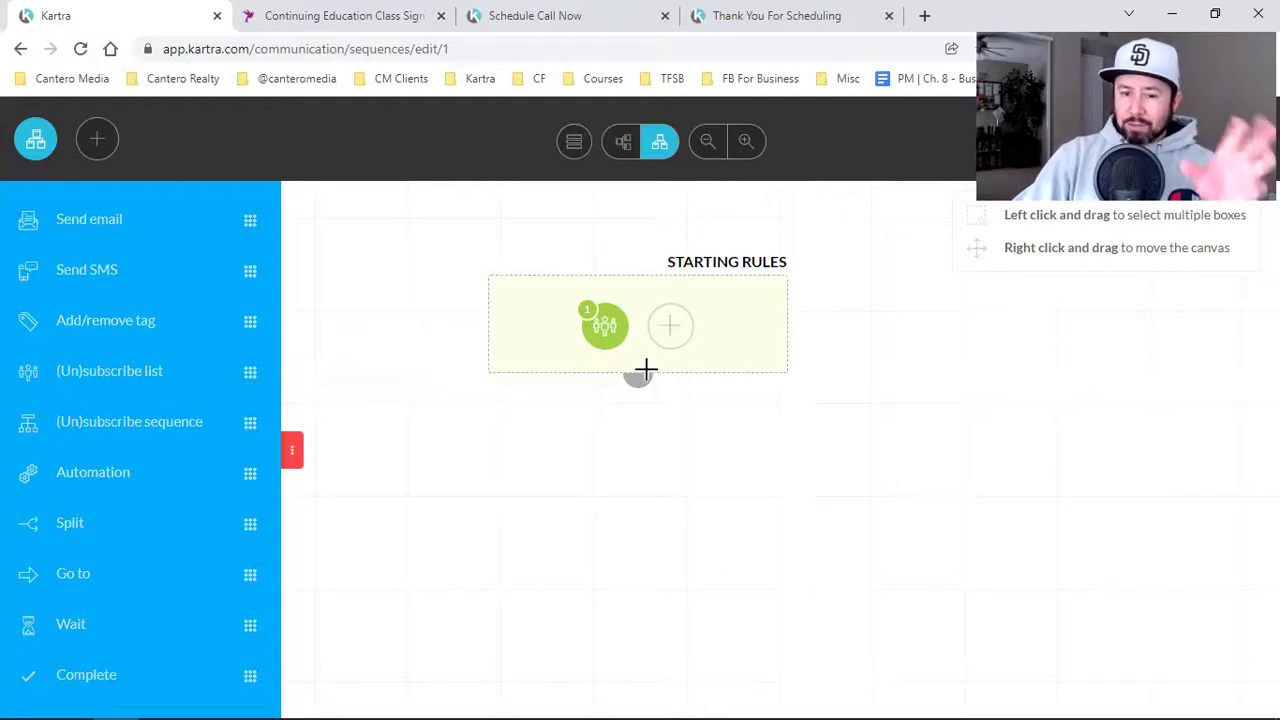
{"action": "mouse_move", "coordinate": [609, 317]}
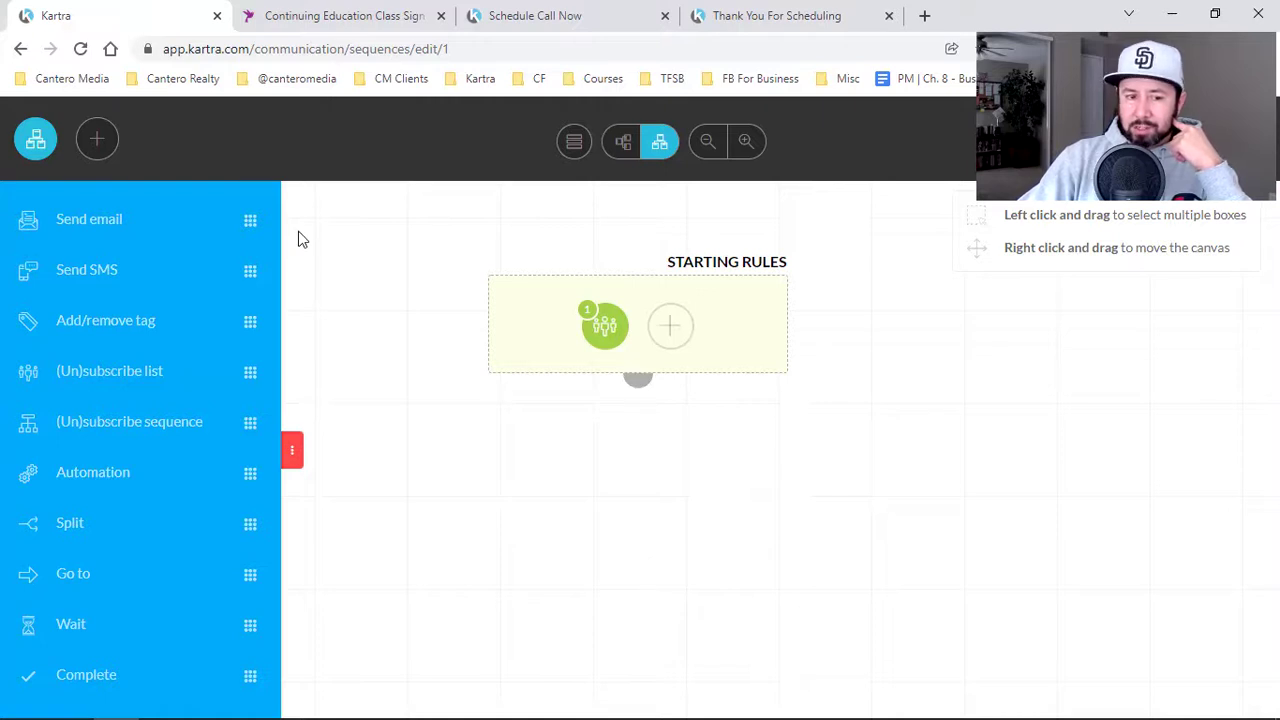
Step: Add a Send email step below the starting rules and set its delay to right after the previous step
{"action": "left_click_drag", "start_coordinate": [252, 218], "coordinate": [703, 537]}
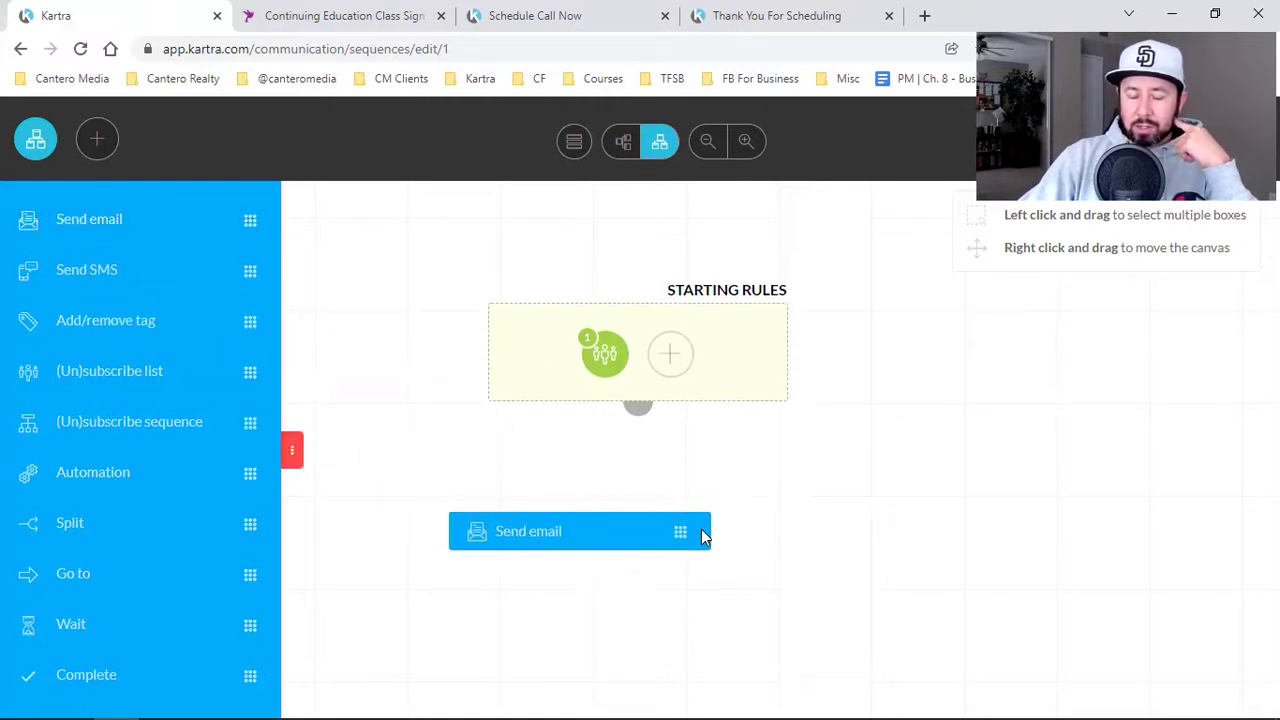
{"action": "left_click_drag", "start_coordinate": [703, 536], "coordinate": [701, 529]}
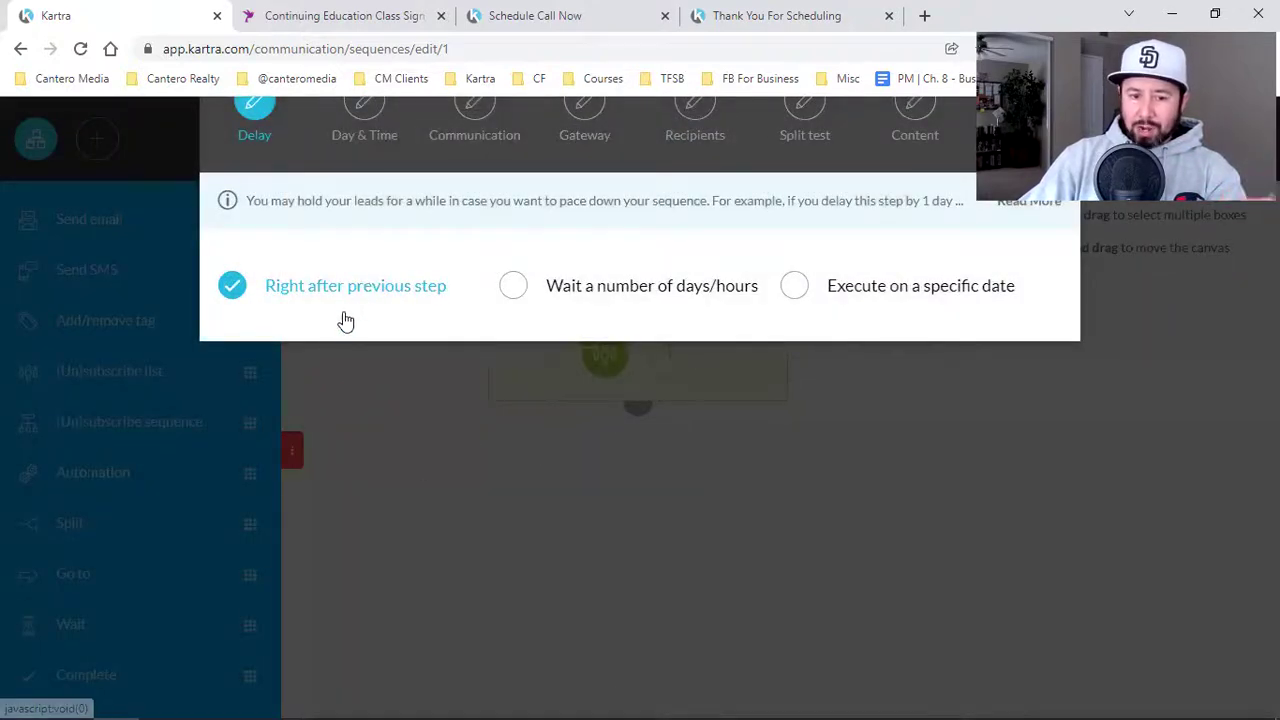
{"action": "scroll", "coordinate": [656, 300], "scroll_direction": "up", "scroll_amount": 2}
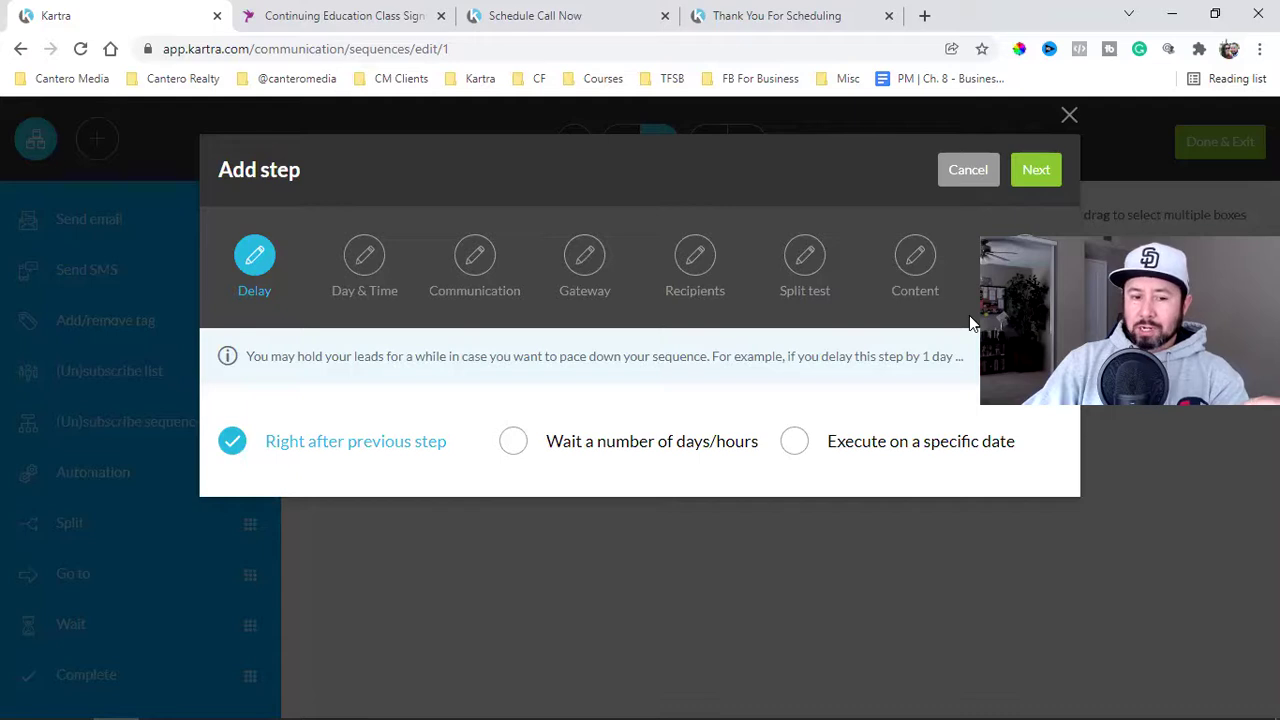
{"action": "left_click", "coordinate": [550, 445]}
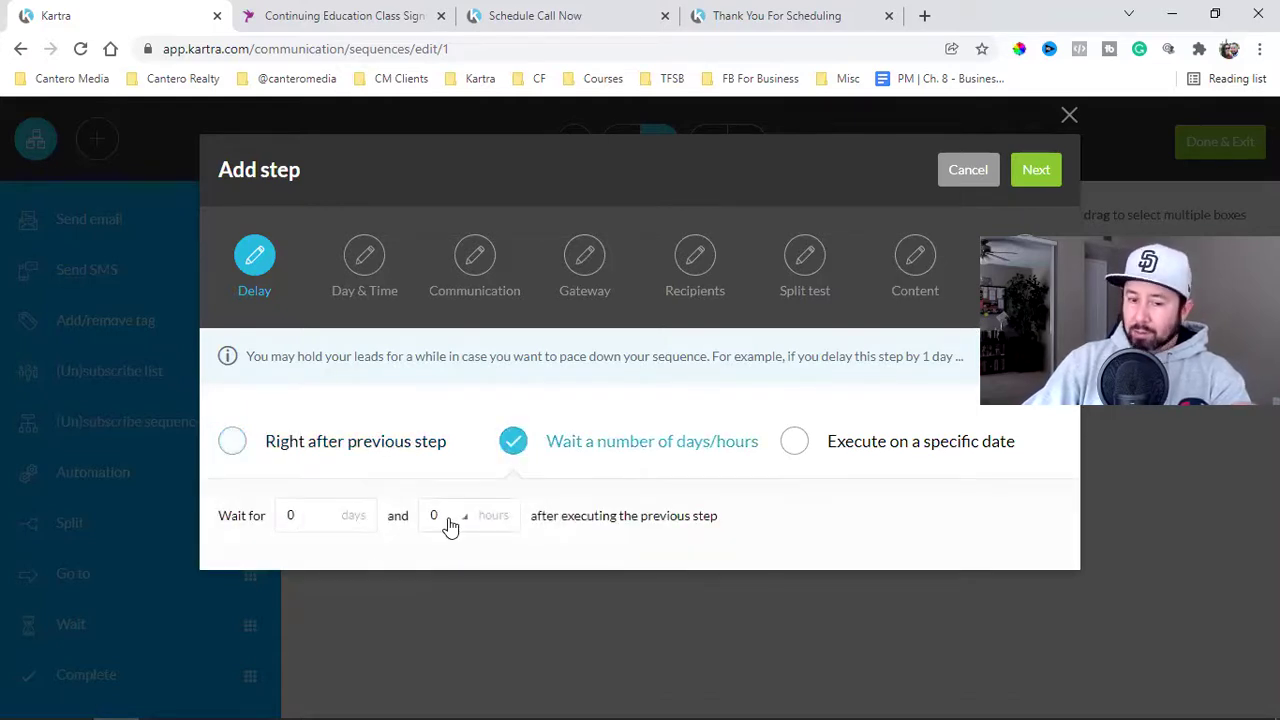
{"action": "left_click", "coordinate": [360, 451]}
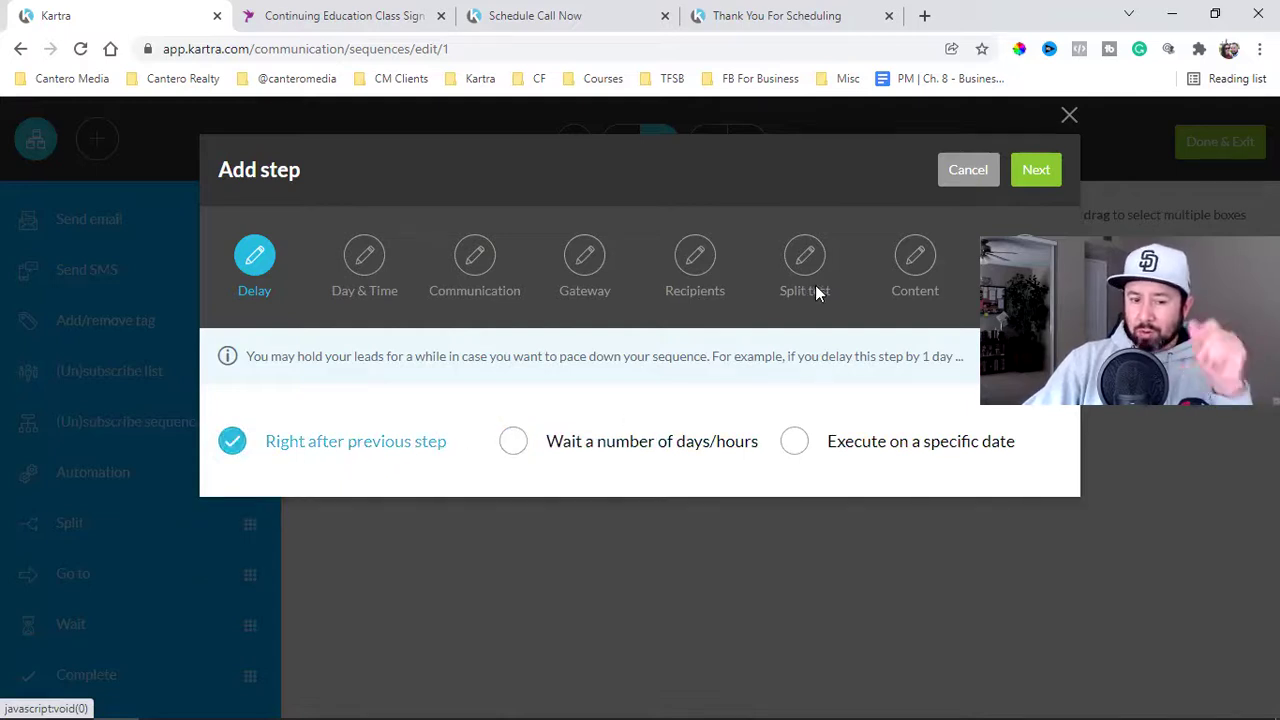
{"action": "left_click", "coordinate": [1035, 170]}
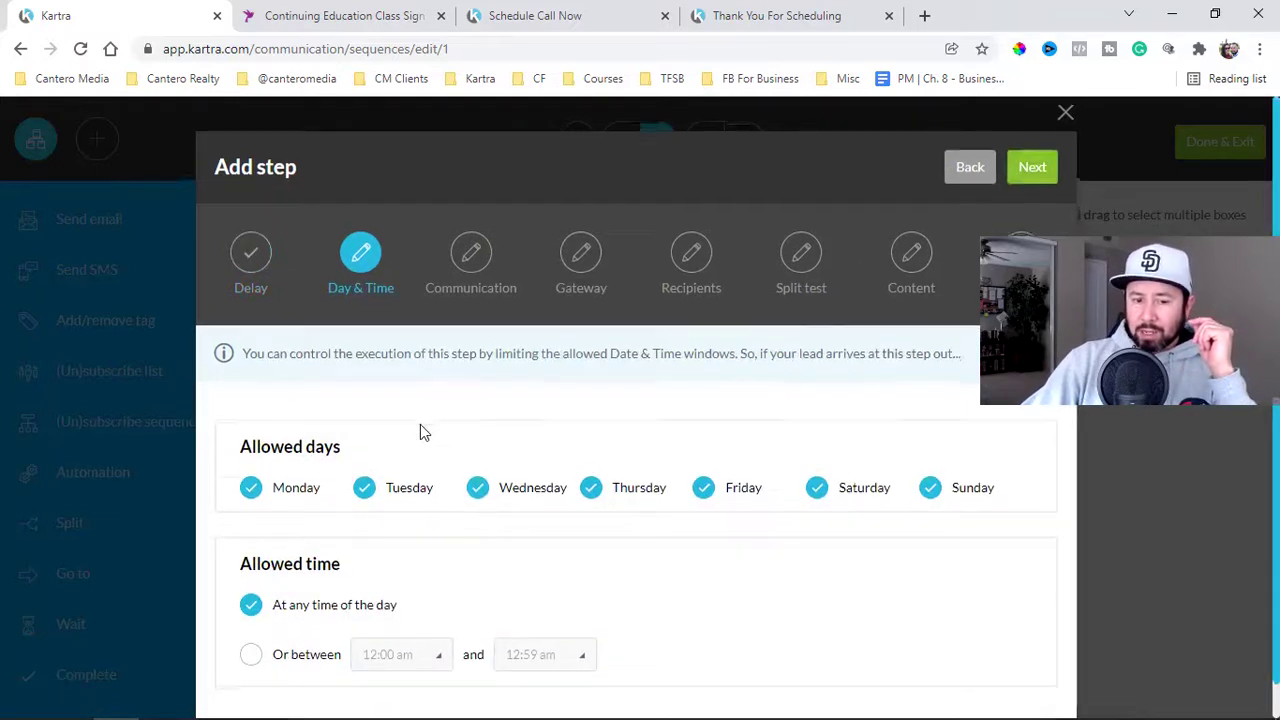
Step: Keep the email allowed on every day at any time, and name the broadcast "Welcome"
{"action": "scroll", "coordinate": [420, 424], "scroll_direction": "down", "scroll_amount": 1}
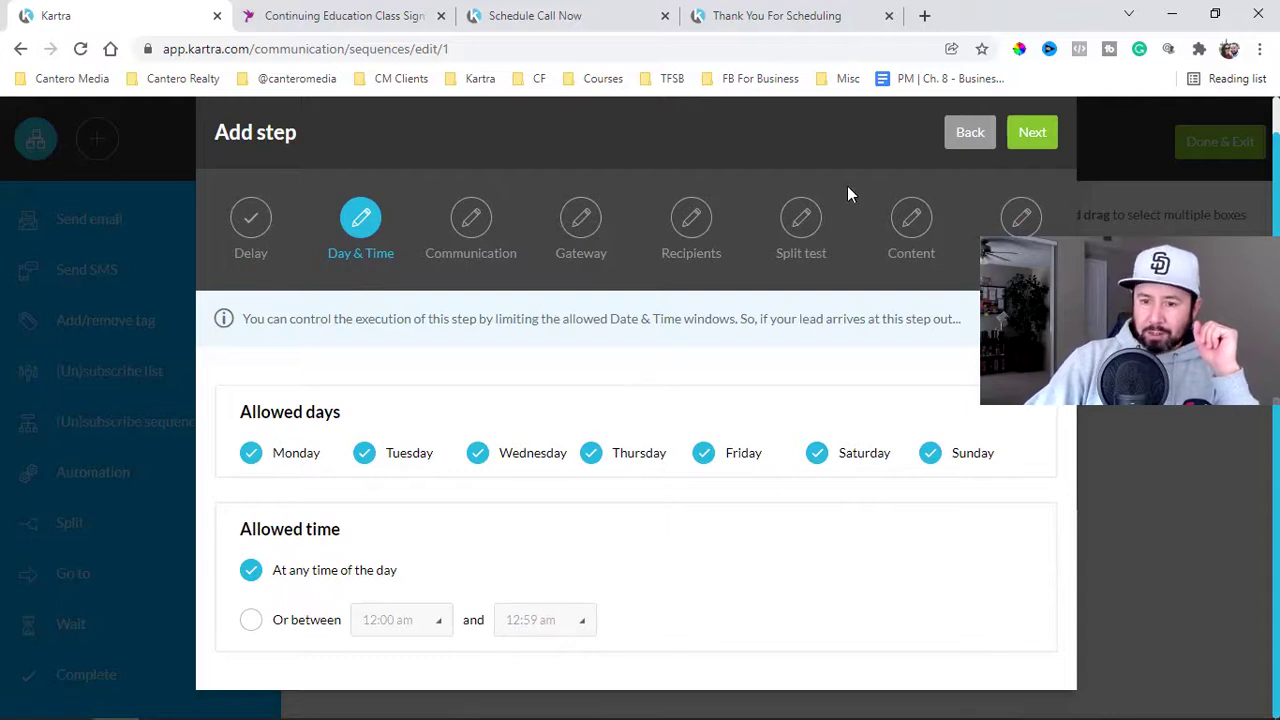
{"action": "left_click", "coordinate": [1032, 134]}
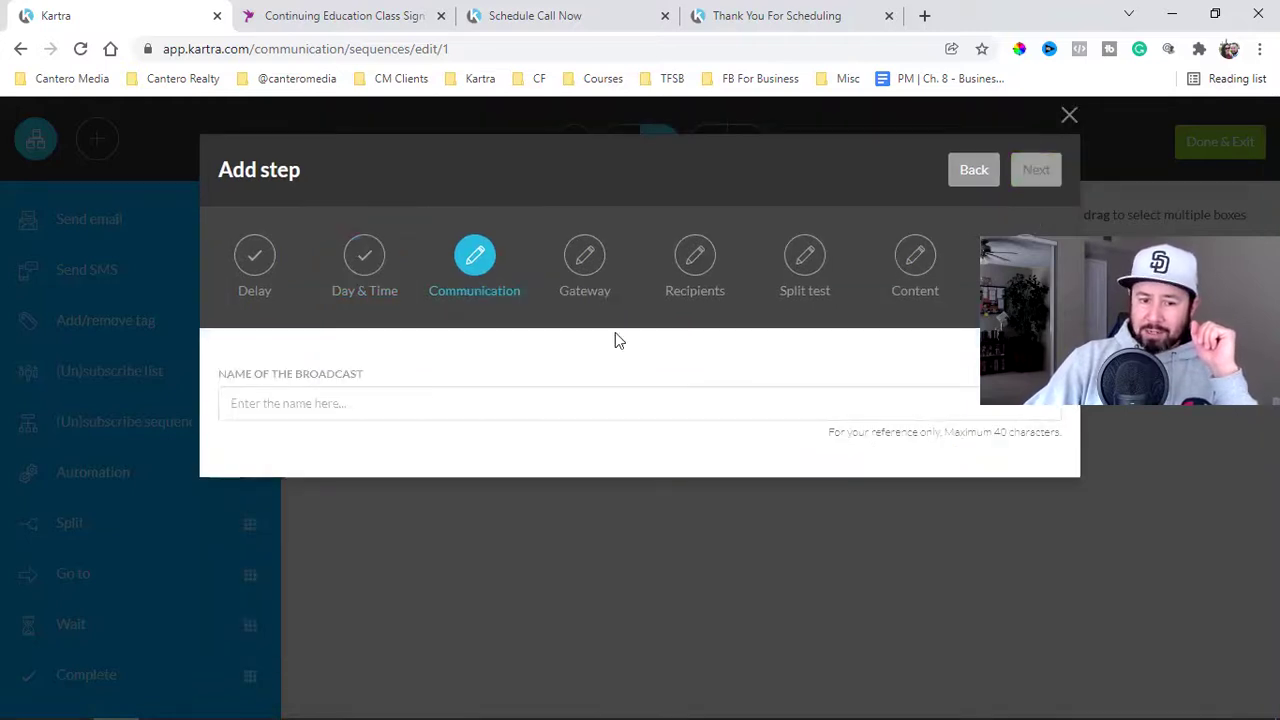
{"action": "left_click", "coordinate": [354, 391]}
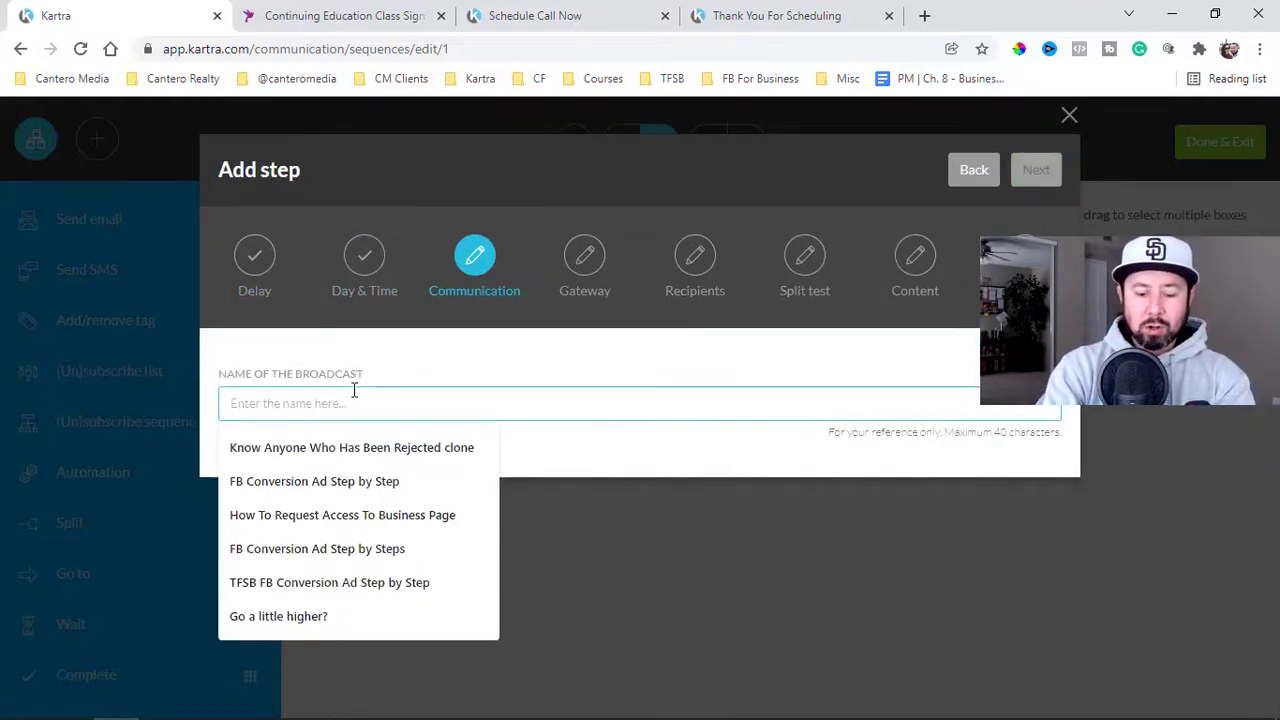
{"action": "type", "text": "Welcome"}
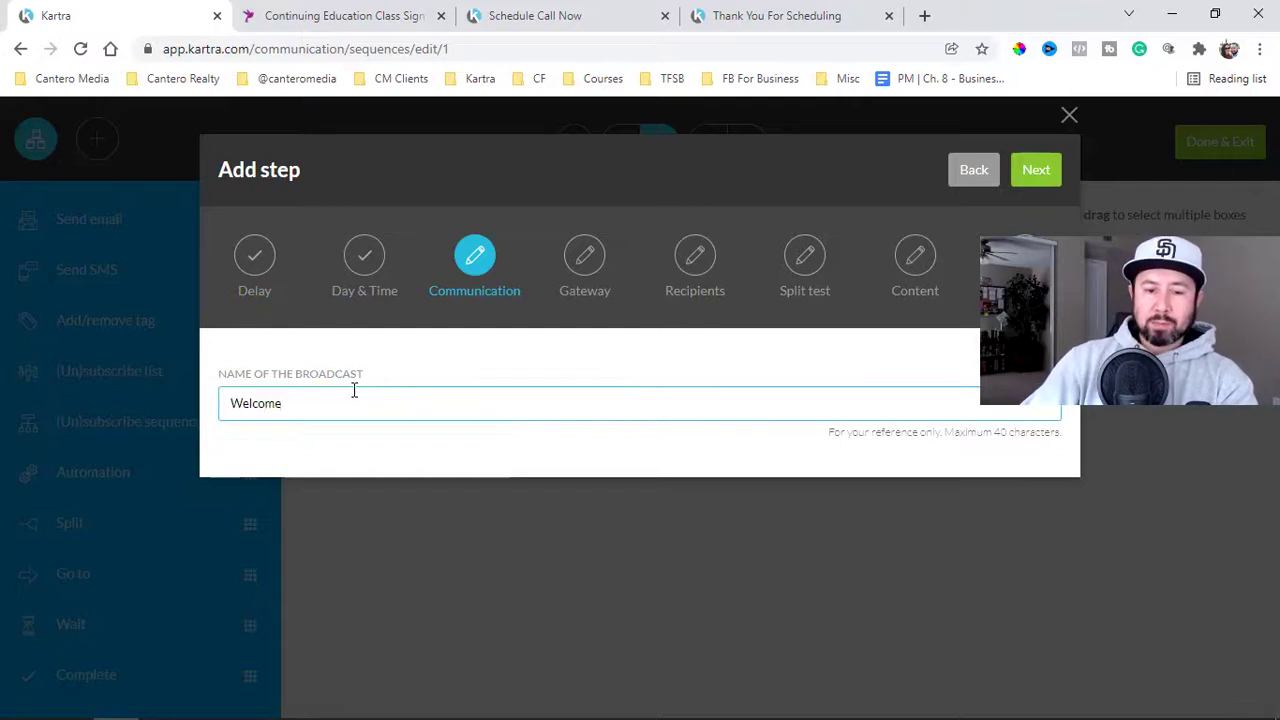
Step: Keep KartraMail as the email gateway with the existing sender name, send-from email and reply-to email, and proceed to the recipients
{"action": "left_click", "coordinate": [1036, 172]}
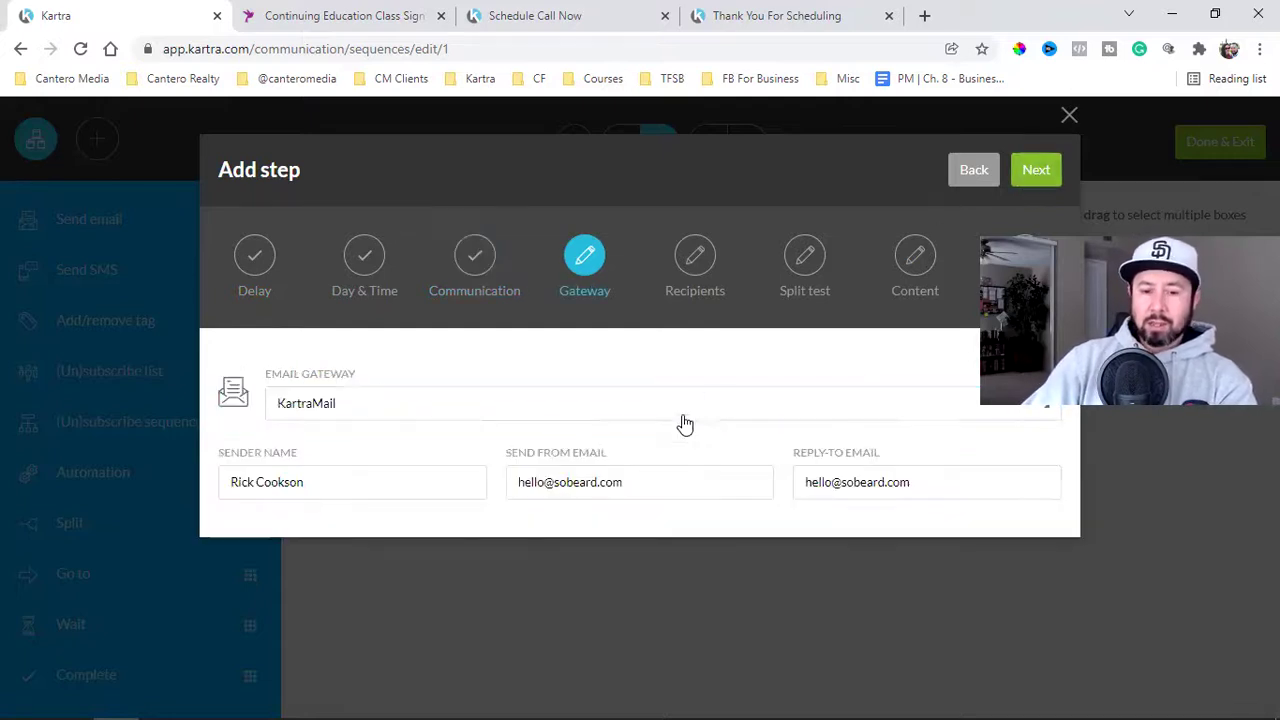
{"action": "triple_click", "coordinate": [601, 482]}
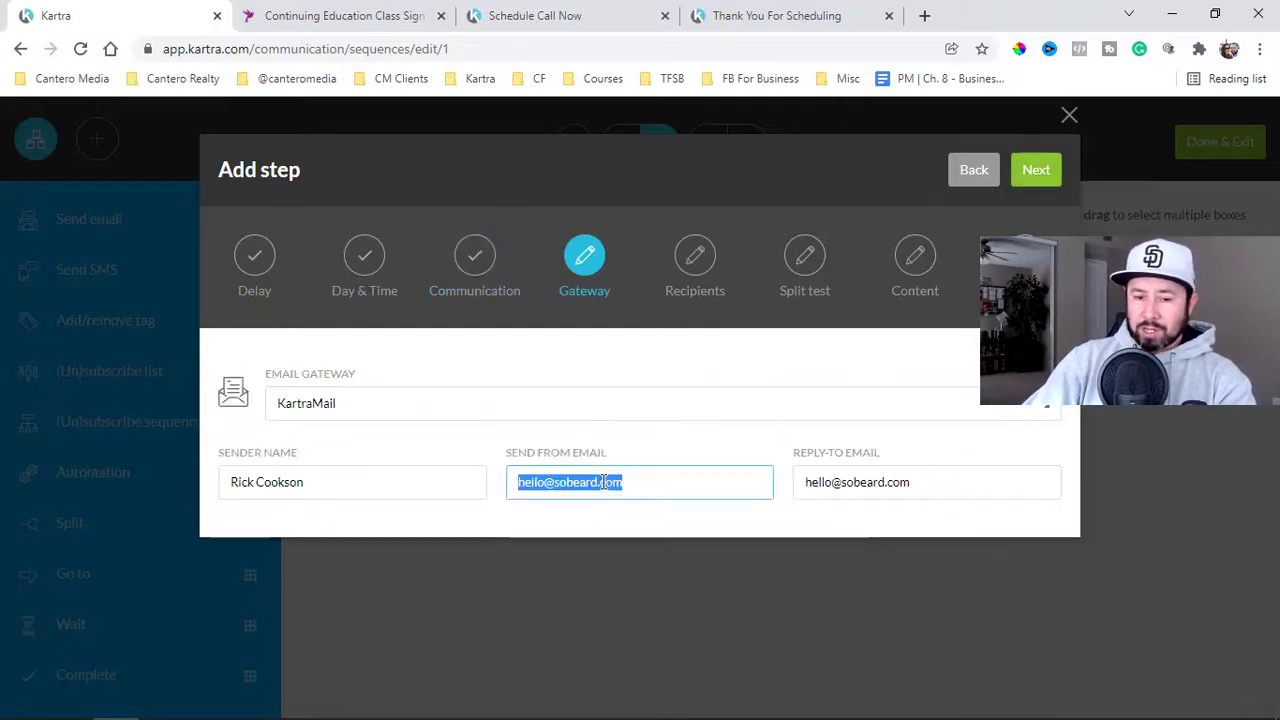
{"action": "double_click", "coordinate": [579, 482]}
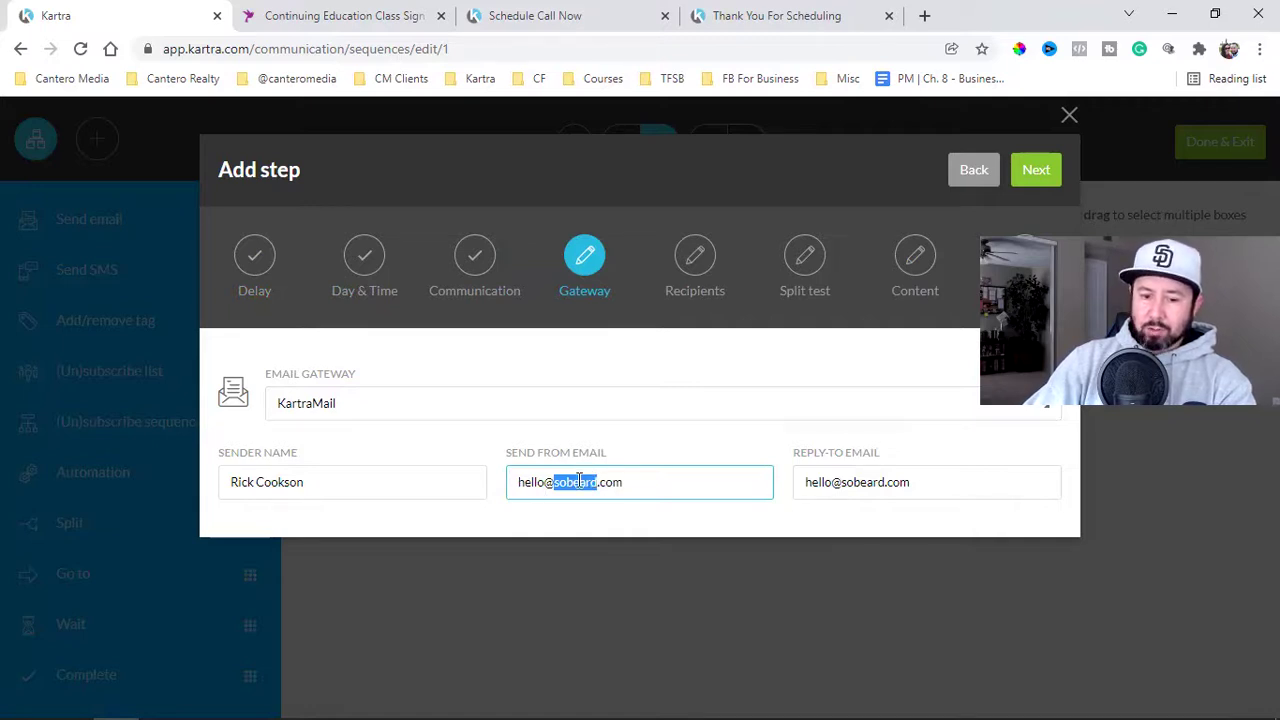
{"action": "triple_click", "coordinate": [579, 480]}
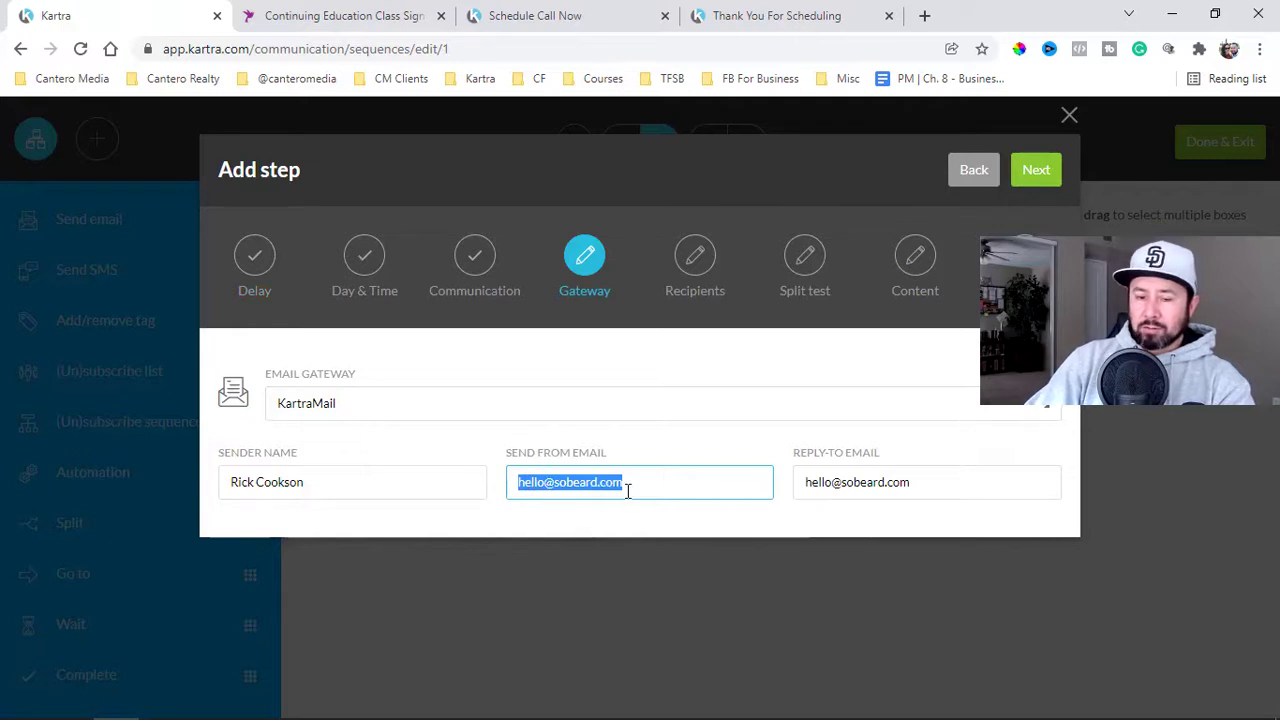
{"action": "left_click", "coordinate": [1037, 172]}
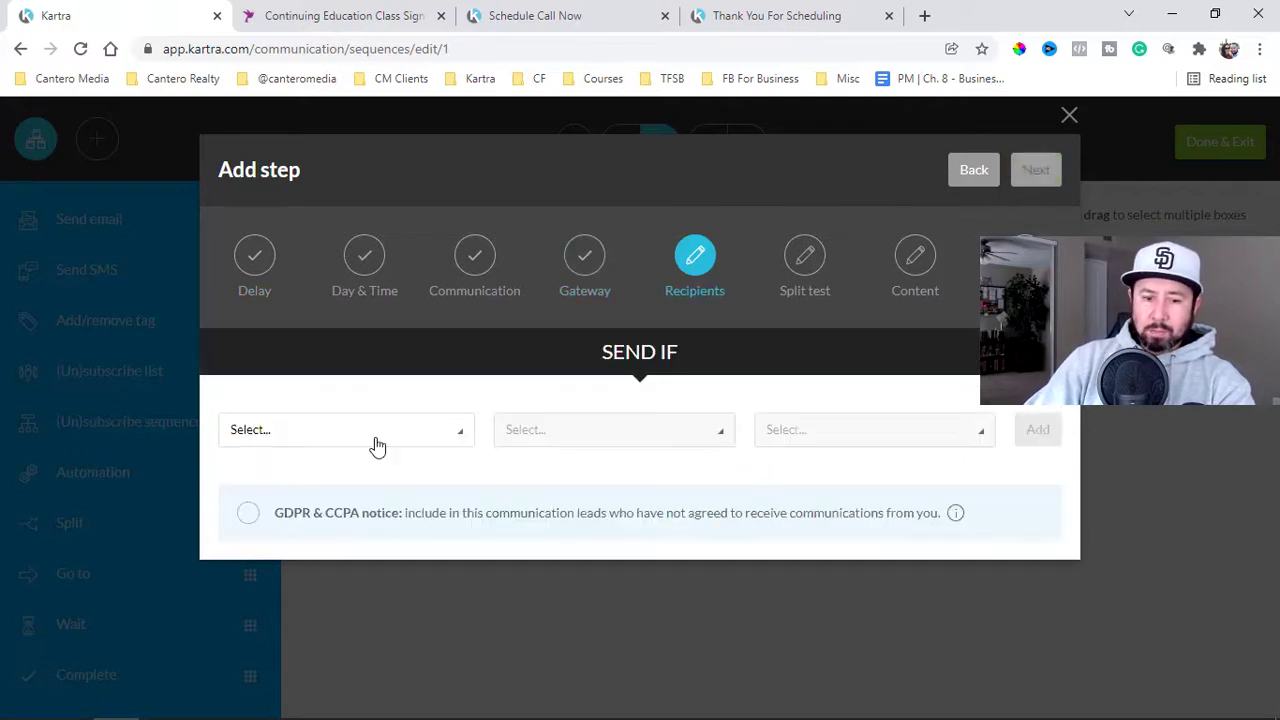
Step: Add the recipient condition "Anyone reaching this step" and keep the broadcast as a single email
{"action": "left_click", "coordinate": [377, 445]}
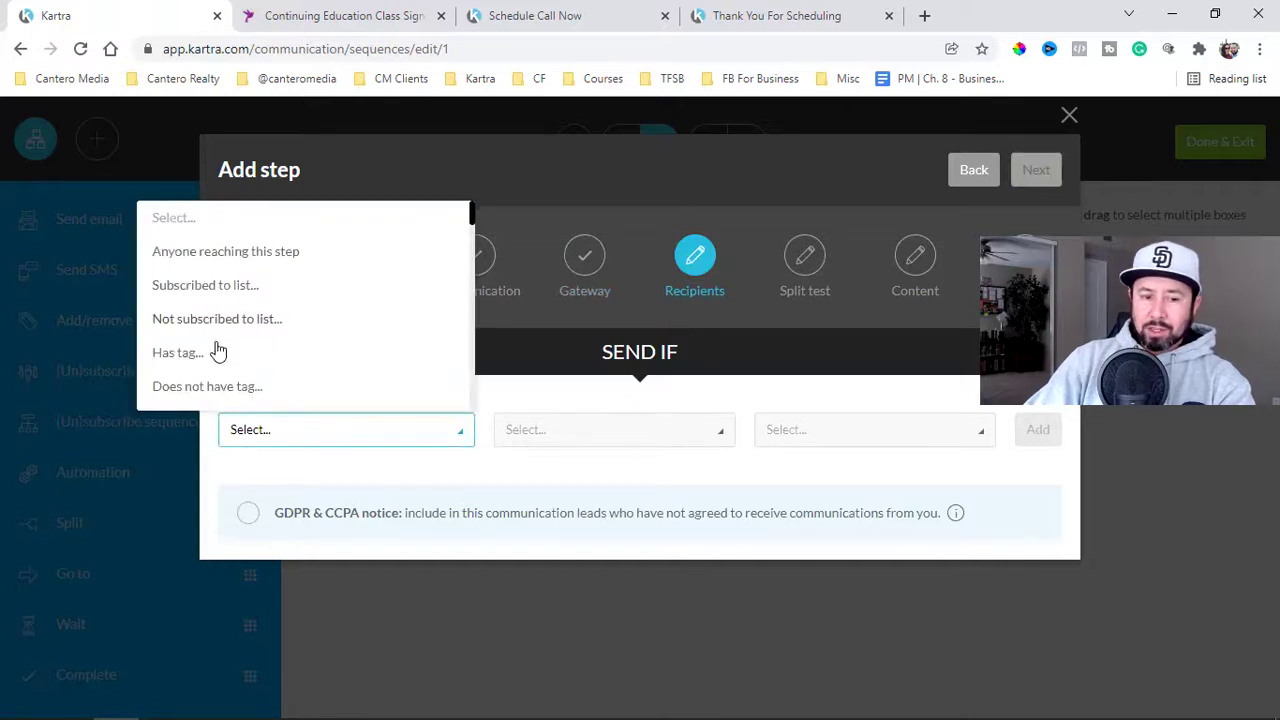
{"action": "left_click", "coordinate": [262, 252]}
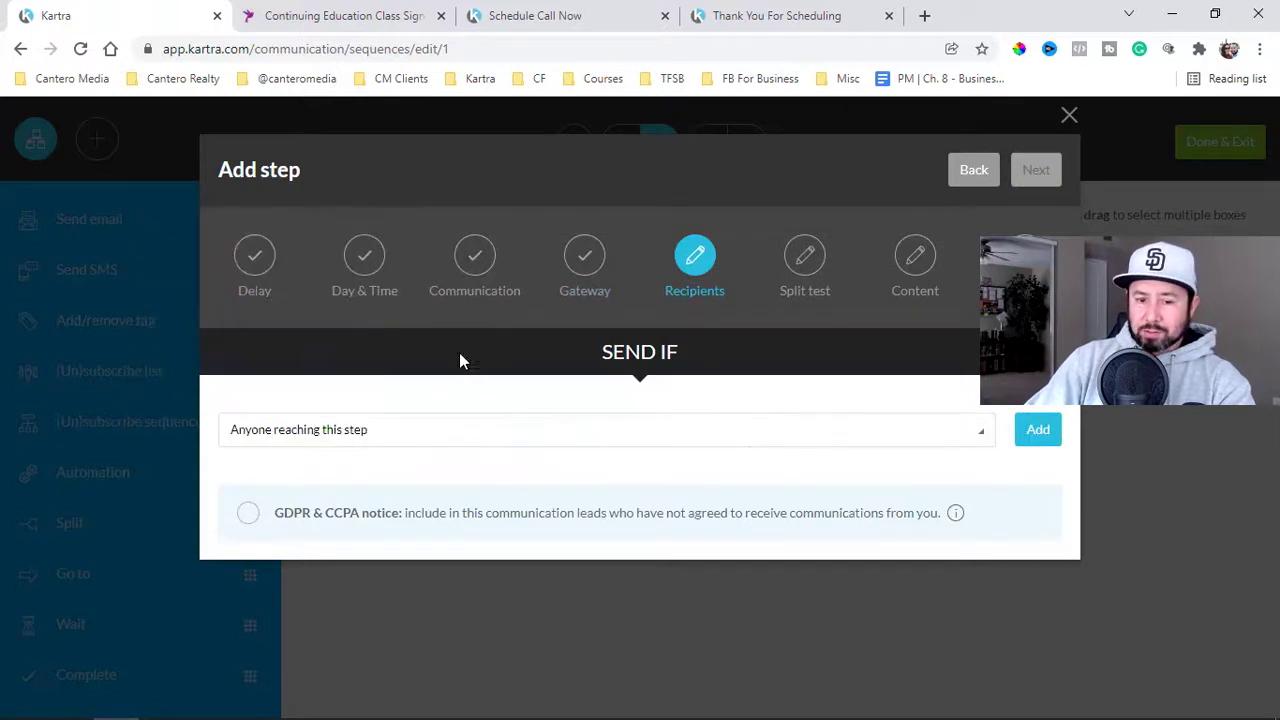
{"action": "left_click", "coordinate": [1041, 440]}
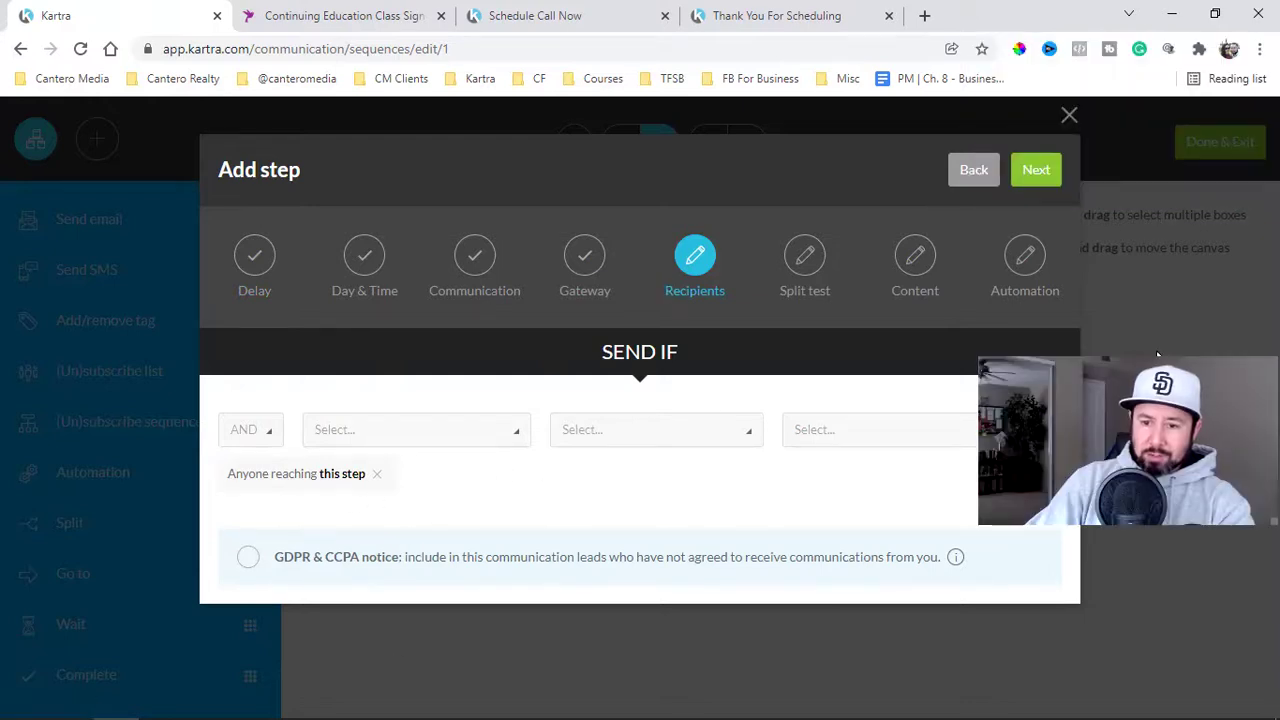
{"action": "left_click", "coordinate": [1025, 171]}
{"action": "left_click", "coordinate": [470, 369]}
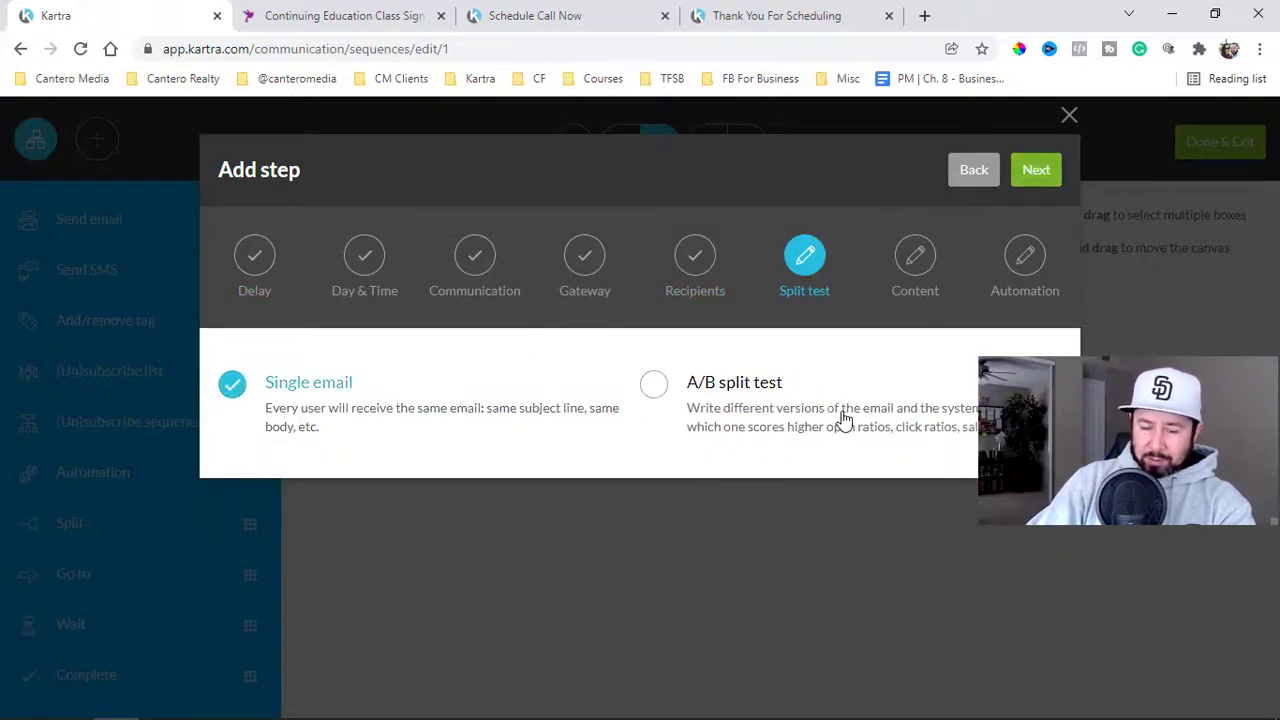
{"action": "left_click", "coordinate": [1034, 172]}
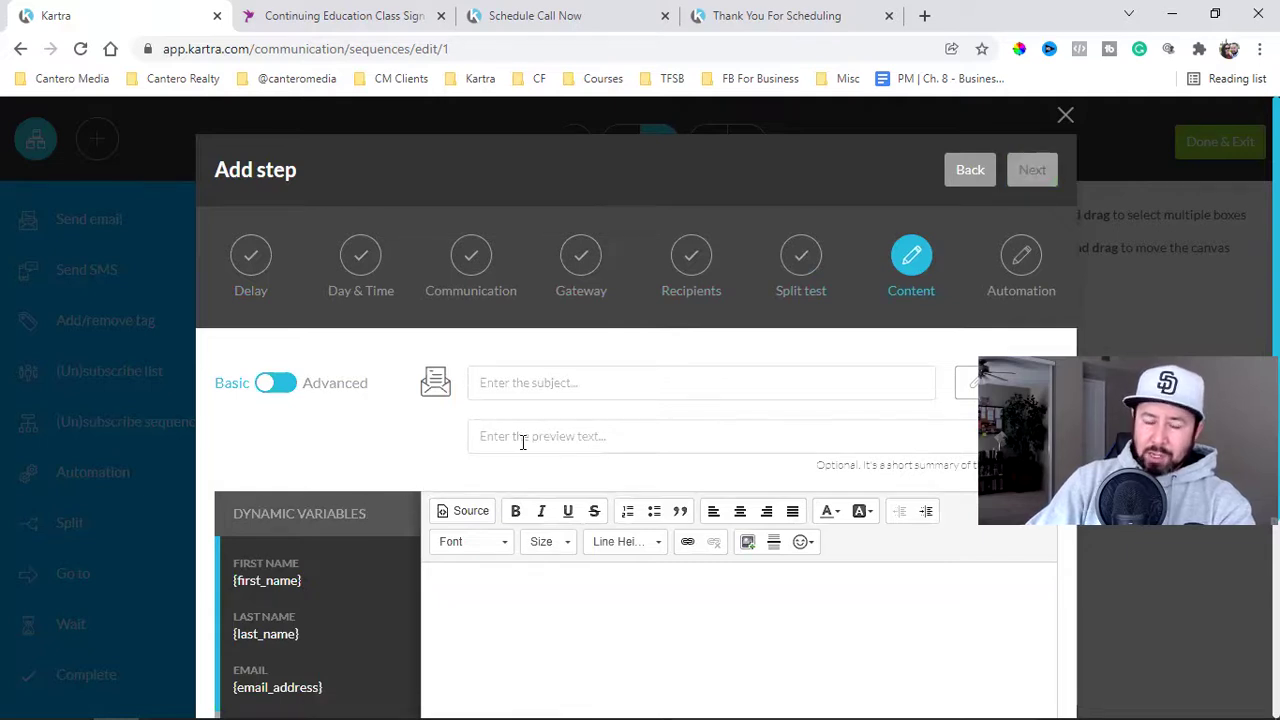
Step: Copy the {first_name} dynamic variable into the email body and the subject line
{"action": "scroll", "coordinate": [525, 442], "scroll_direction": "down", "scroll_amount": 1}
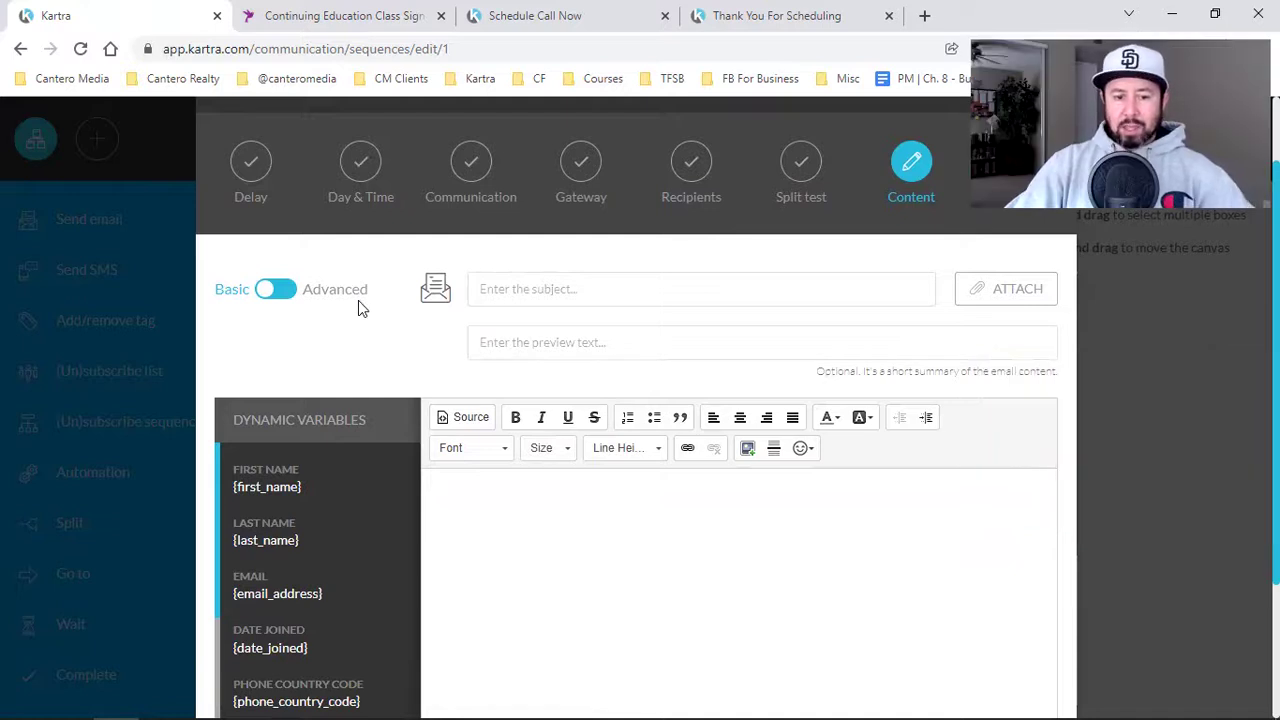
{"action": "left_click", "coordinate": [274, 495]}
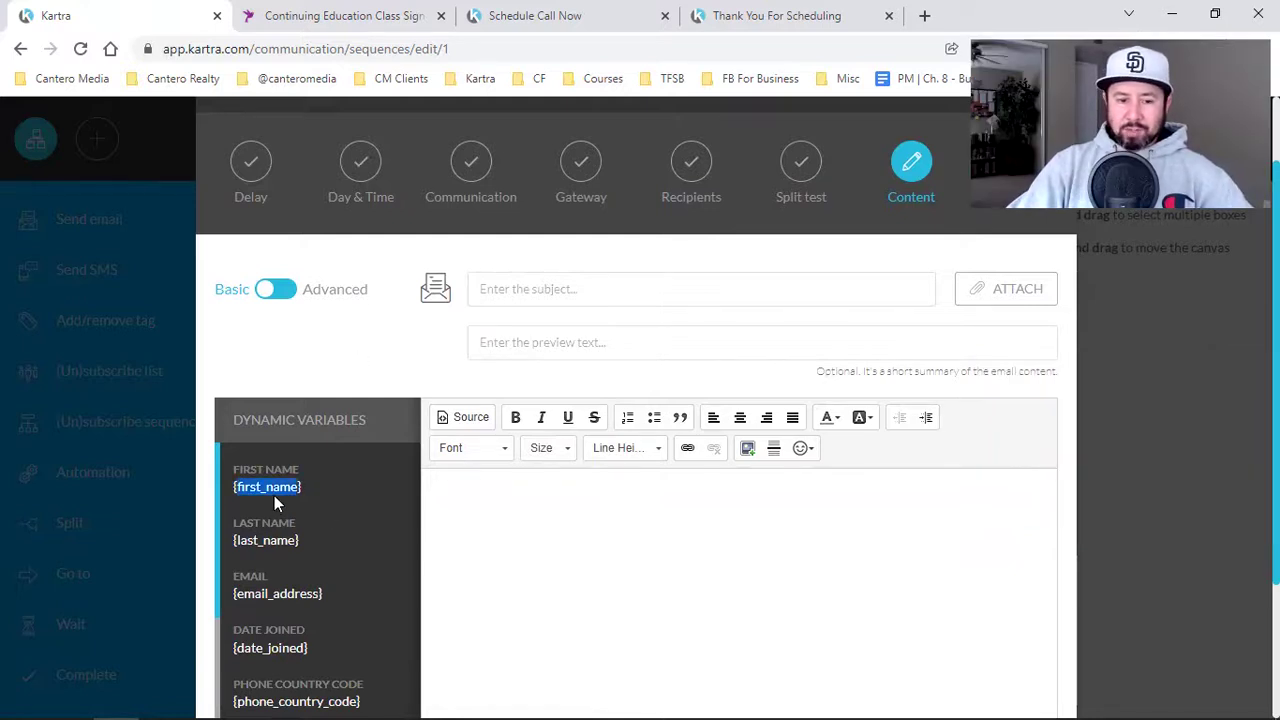
{"action": "right_click", "coordinate": [275, 494]}
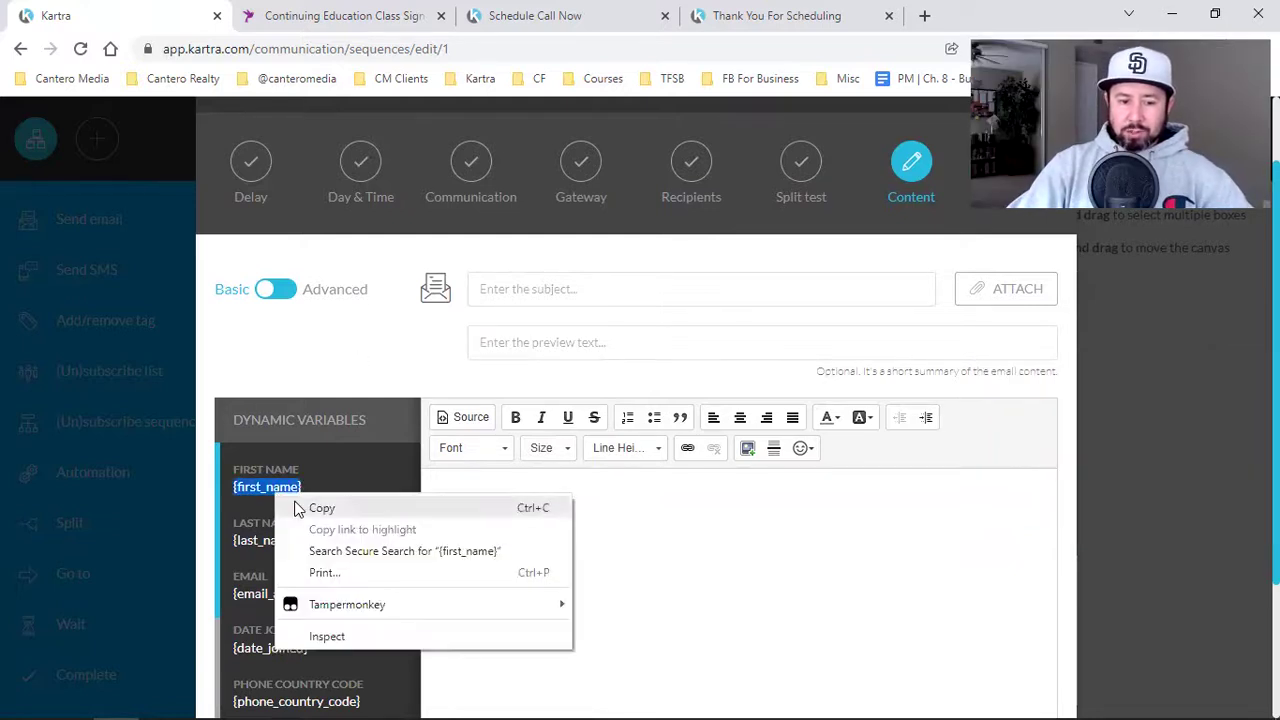
{"action": "left_click", "coordinate": [297, 510]}
{"action": "left_click", "coordinate": [489, 527]}
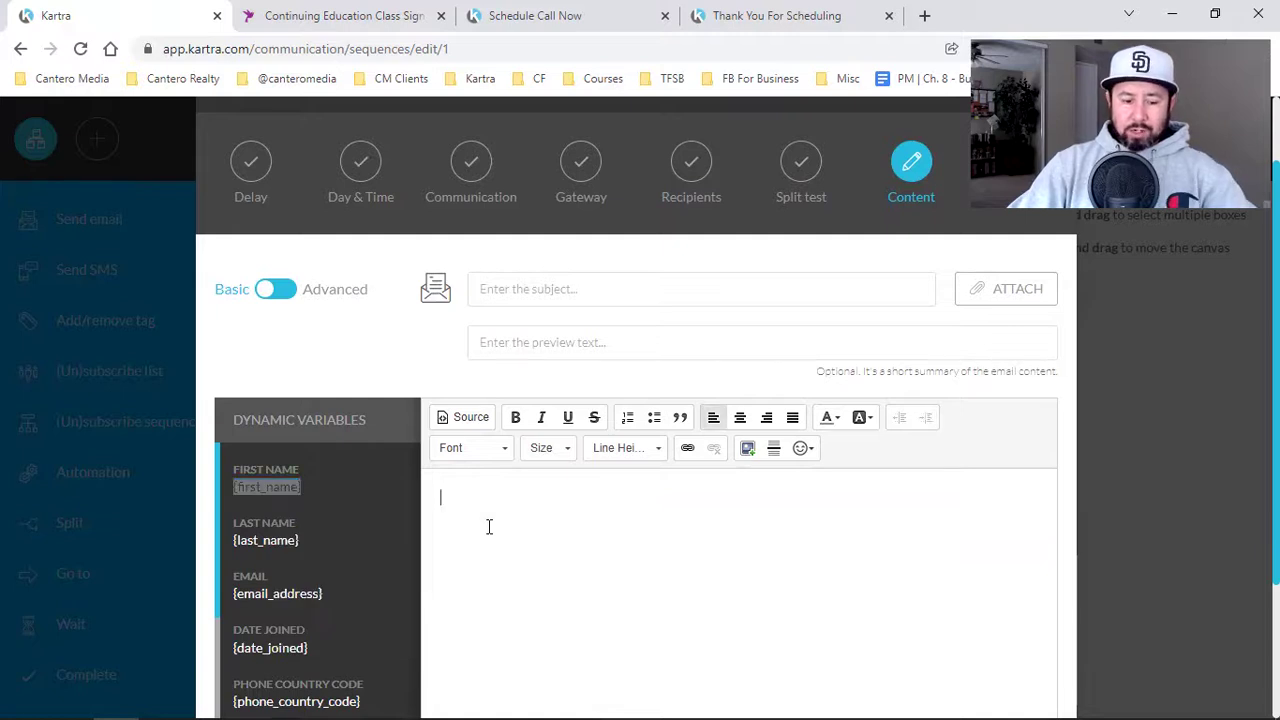
{"action": "key", "text": "ctrl+v"}
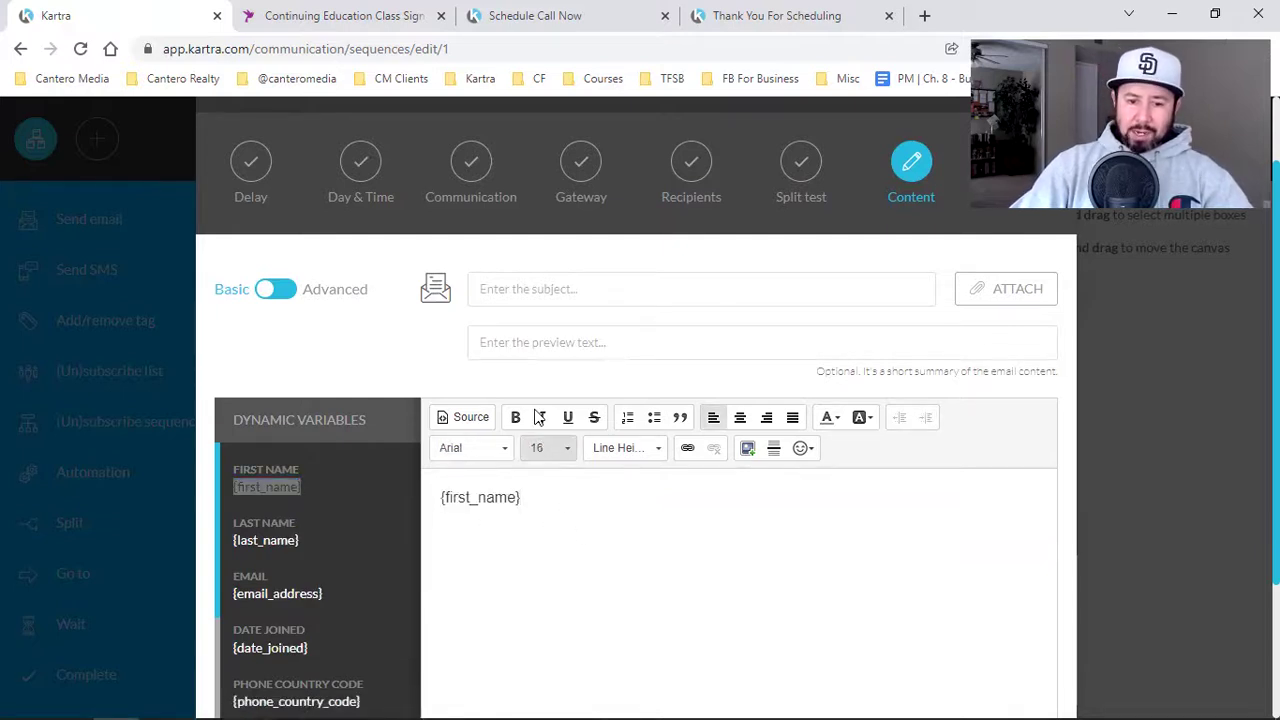
{"action": "left_click", "coordinate": [578, 289]}
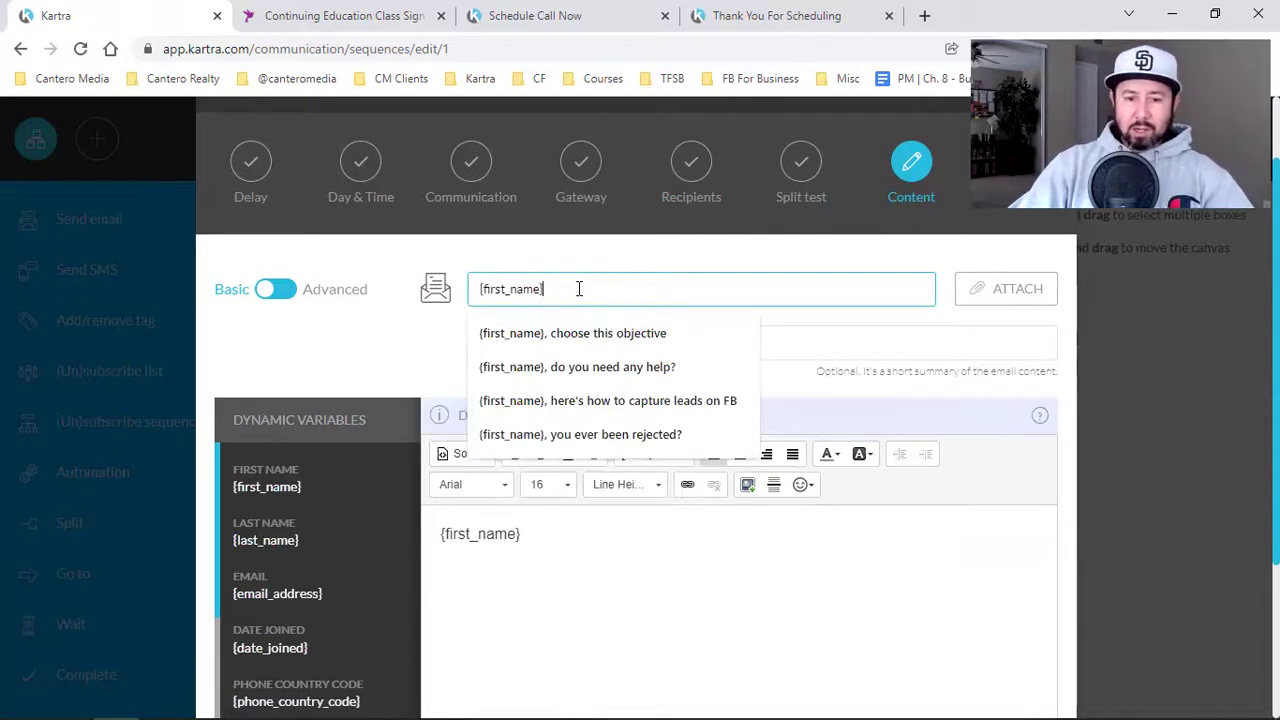
{"action": "left_click", "coordinate": [583, 592]}
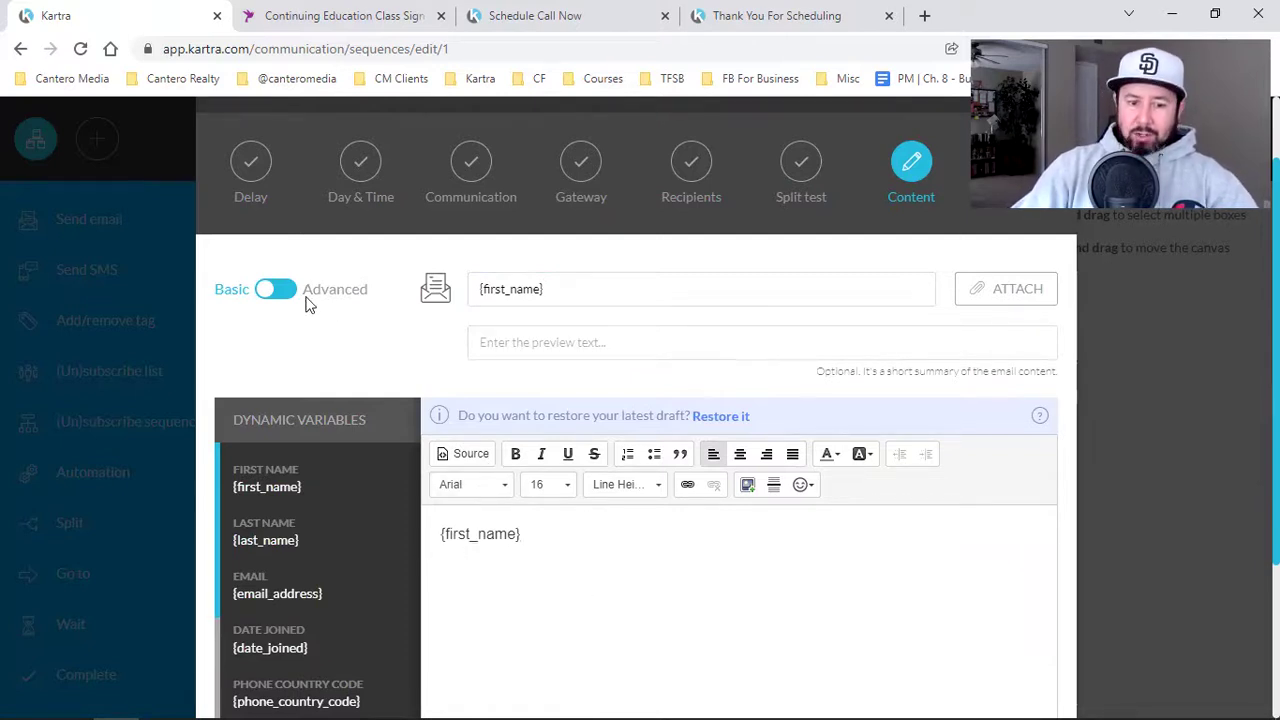
Step: Switch the email content to the advanced editor and look through its dynamic variables and design templates
{"action": "left_click", "coordinate": [277, 290]}
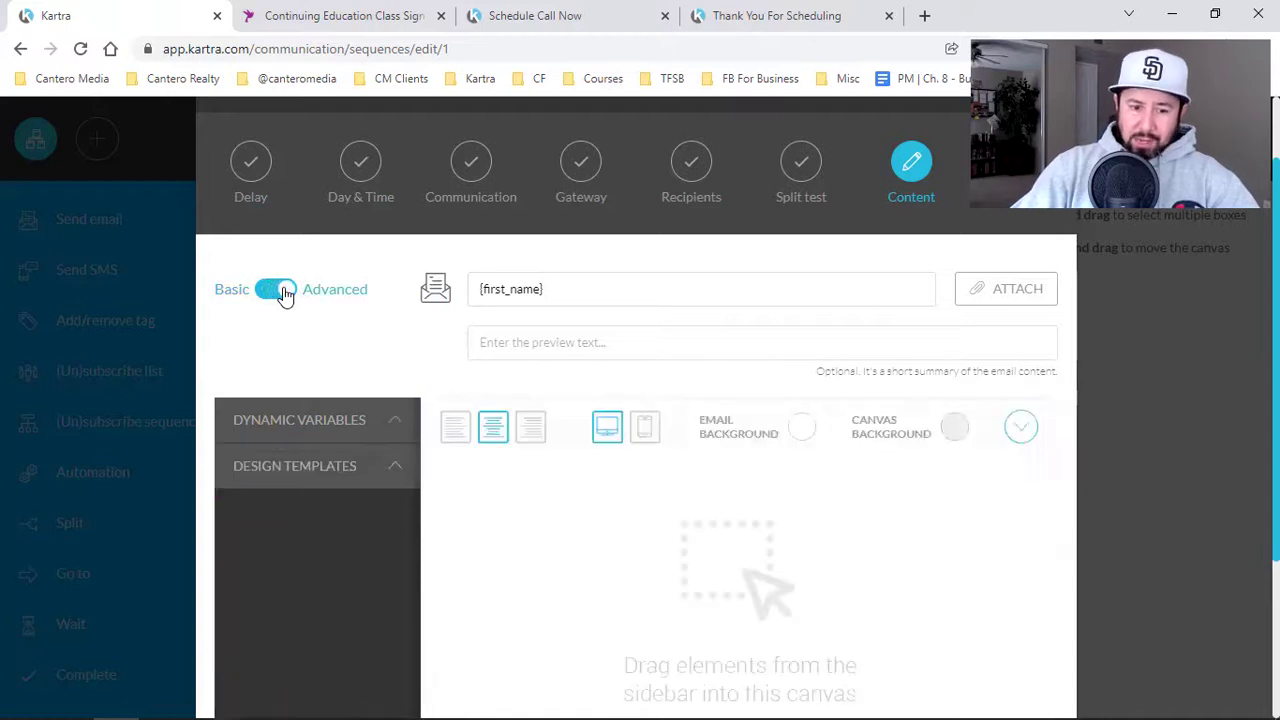
{"action": "left_click", "coordinate": [330, 472]}
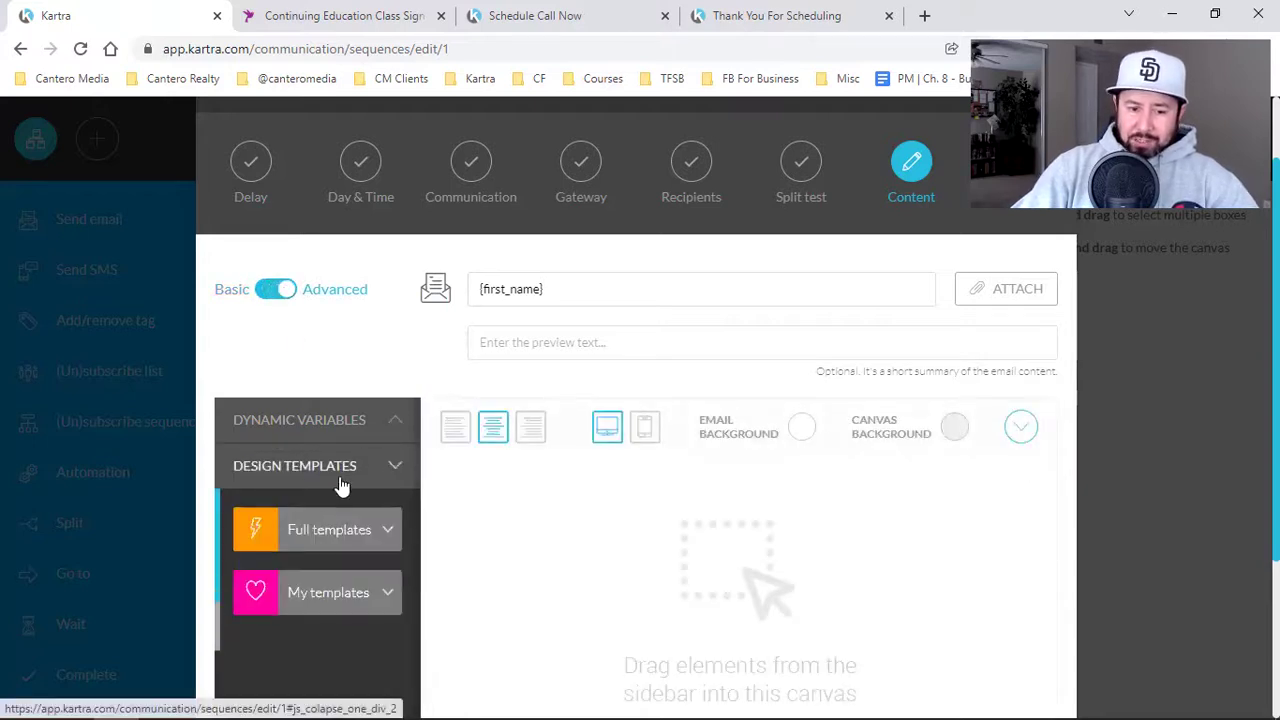
{"action": "left_click", "coordinate": [343, 425]}
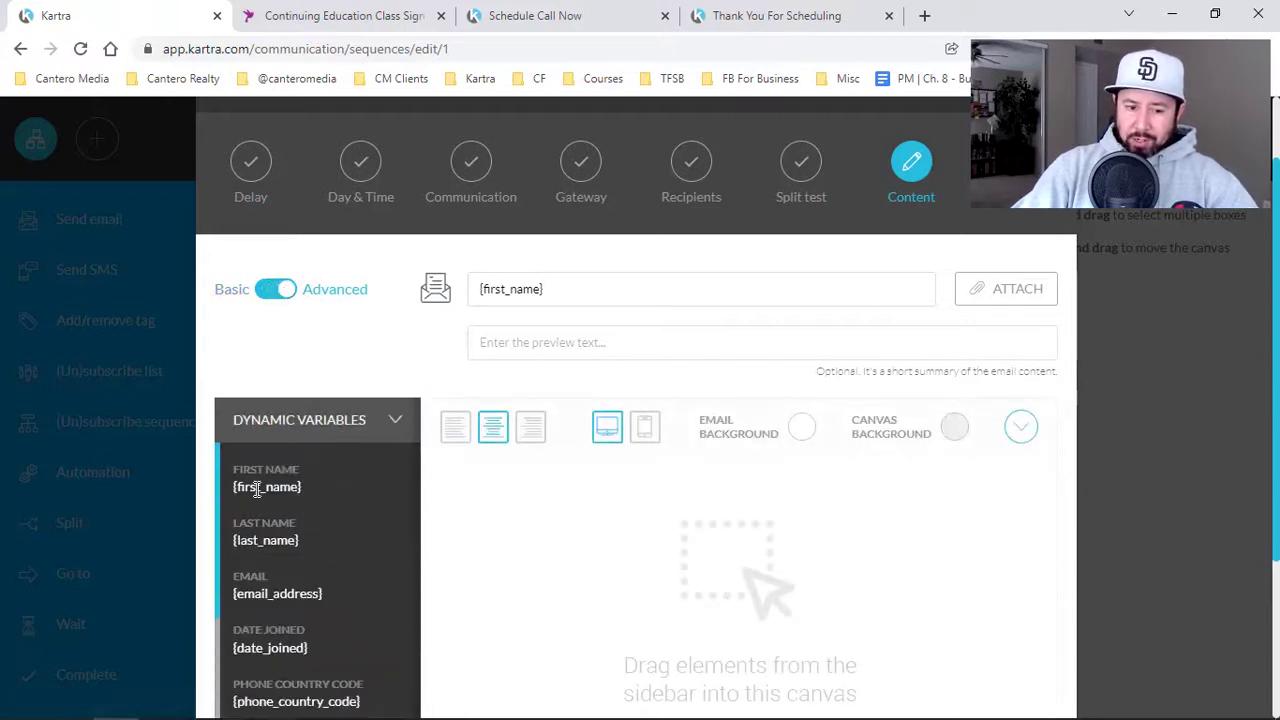
{"action": "left_click", "coordinate": [257, 488]}
{"action": "left_click", "coordinate": [357, 430]}
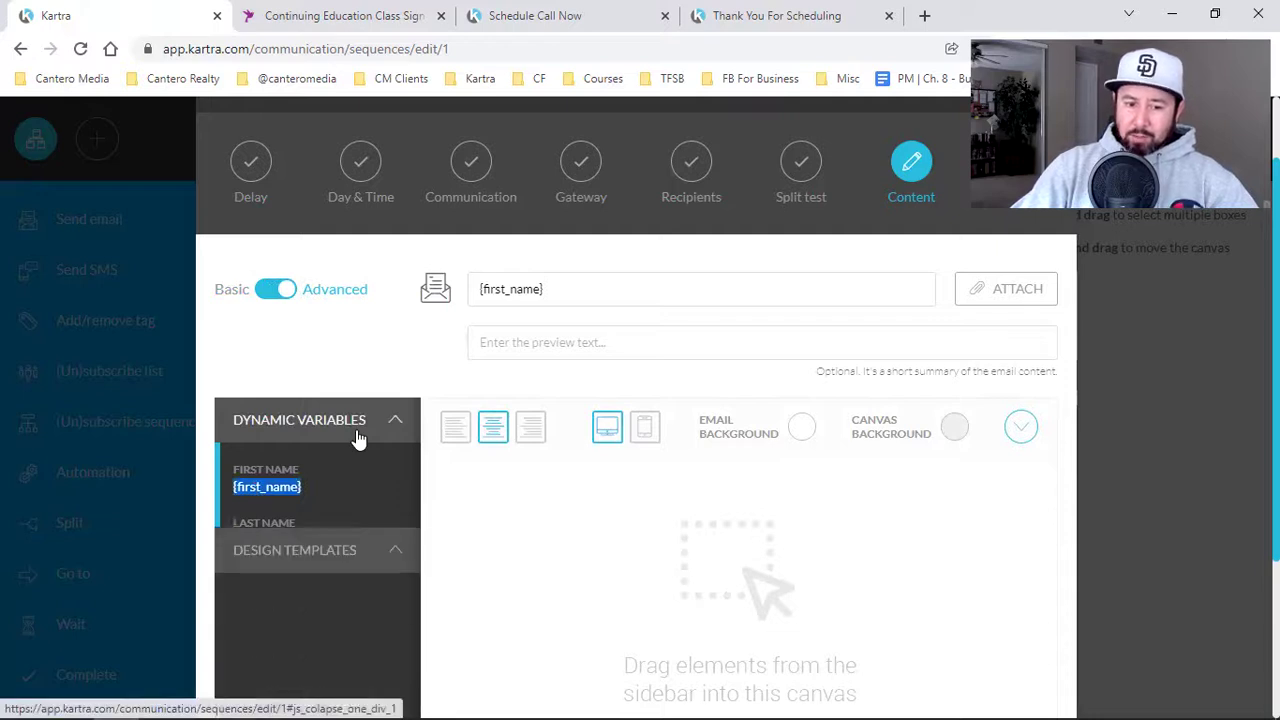
{"action": "left_click", "coordinate": [326, 475]}
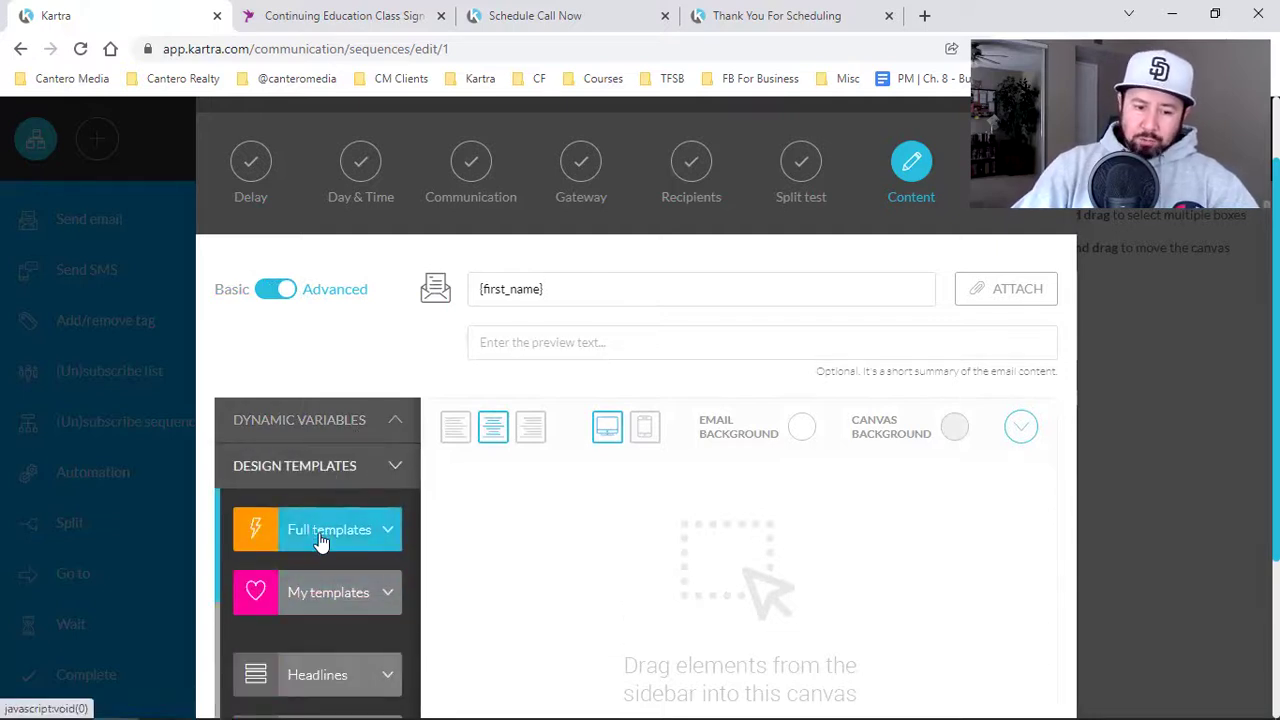
Step: Place the full newsletter template headed "Hi, Subscriber!" onto the empty email canvas
{"action": "left_click", "coordinate": [320, 538]}
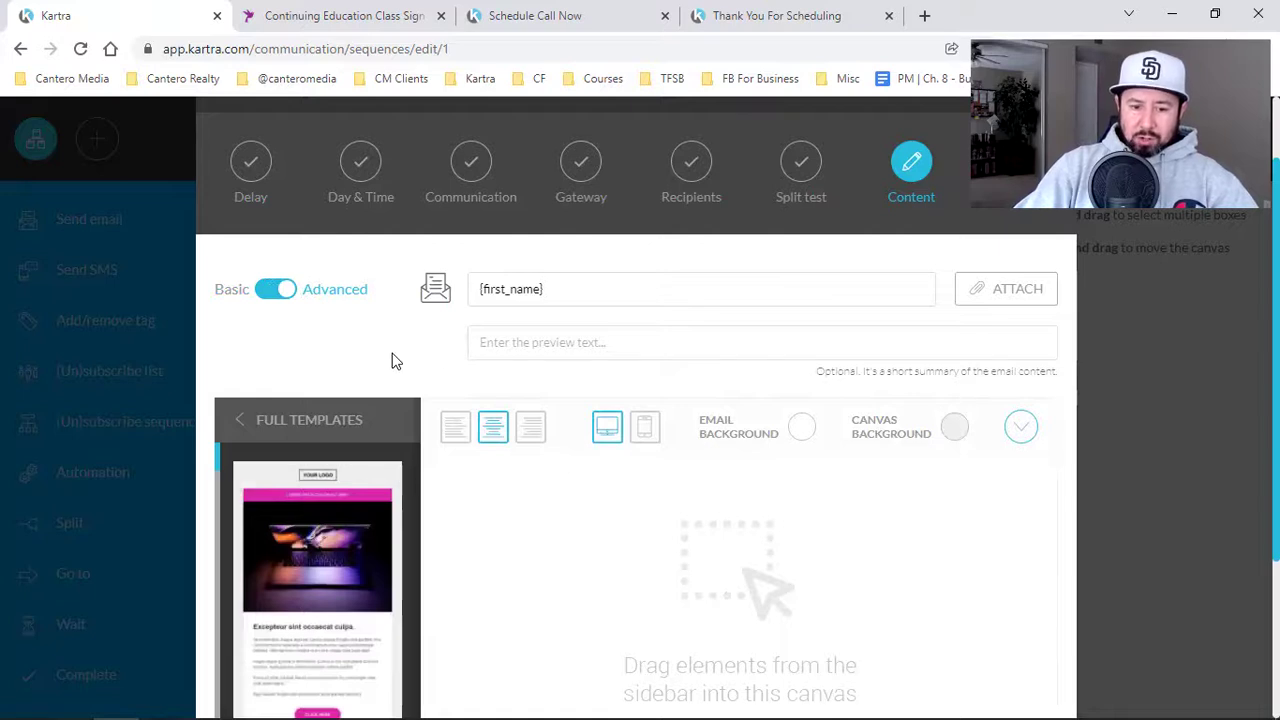
{"action": "scroll", "coordinate": [451, 340], "scroll_direction": "down", "scroll_amount": 2}
{"action": "scroll", "coordinate": [314, 383], "scroll_direction": "down", "scroll_amount": 2}
{"action": "scroll", "coordinate": [314, 383], "scroll_direction": "down", "scroll_amount": 5}
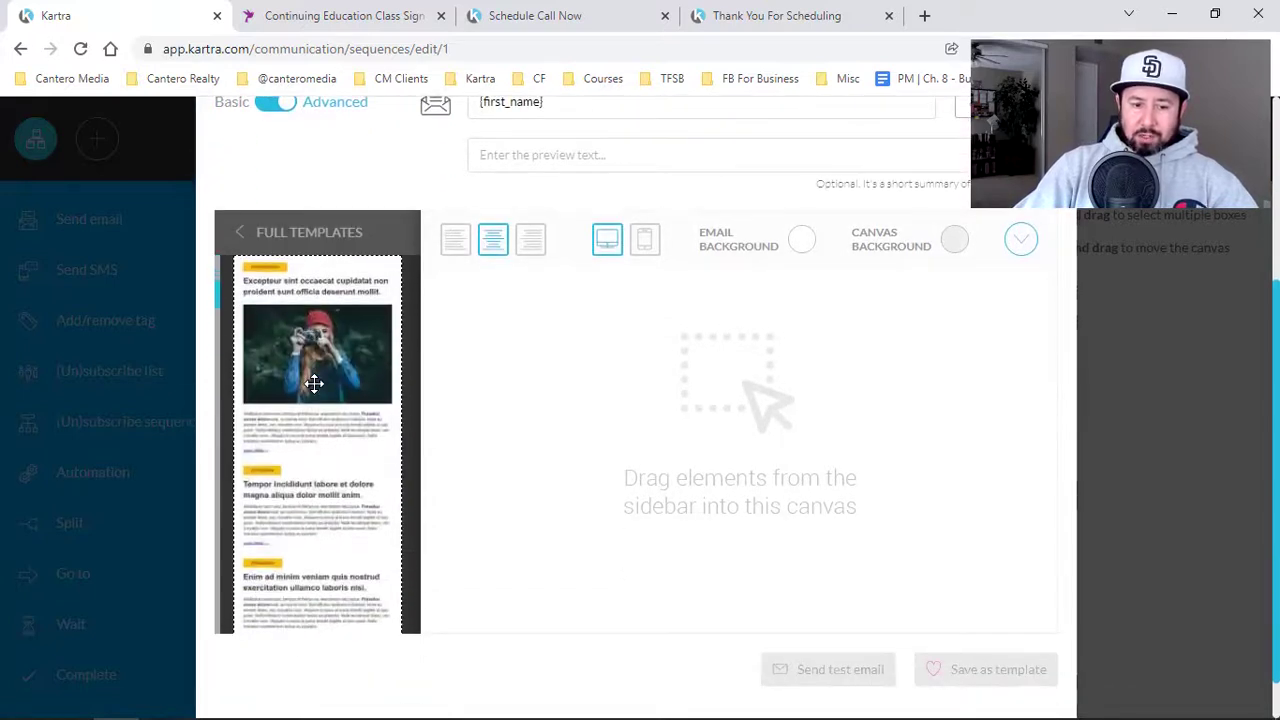
{"action": "scroll", "coordinate": [314, 383], "scroll_direction": "down", "scroll_amount": 3}
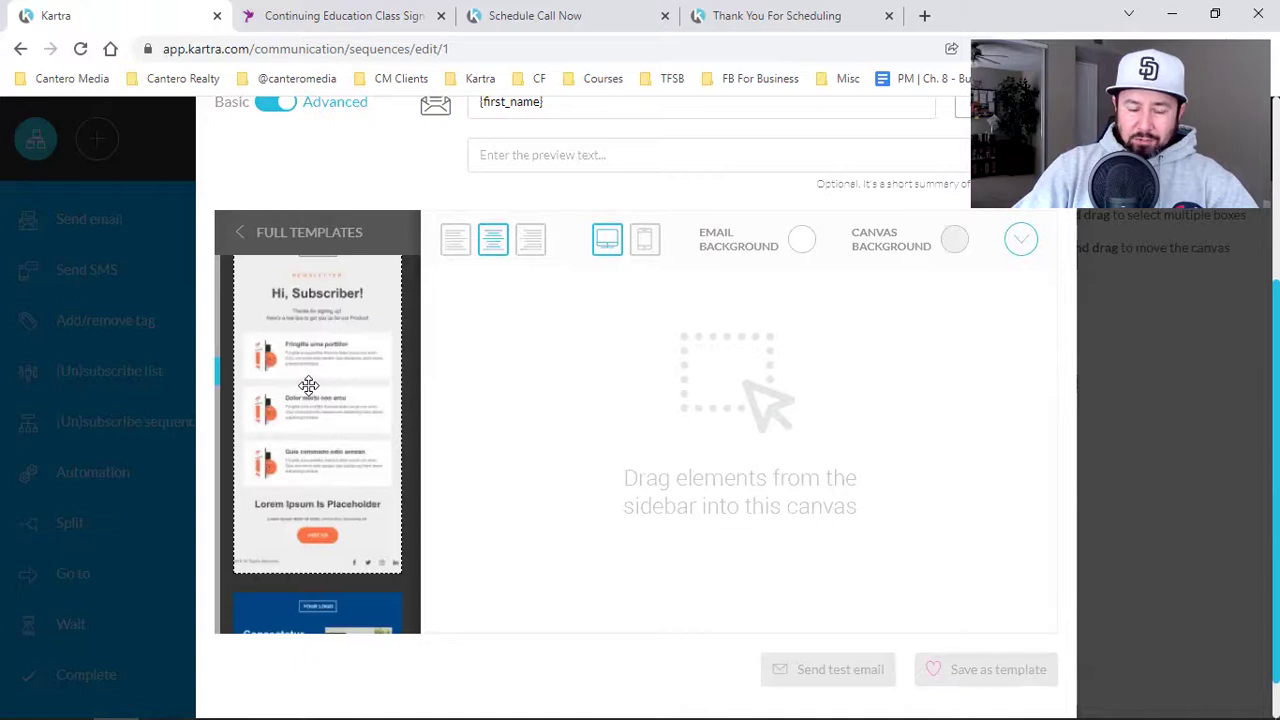
{"action": "left_click_drag", "start_coordinate": [321, 385], "coordinate": [776, 304]}
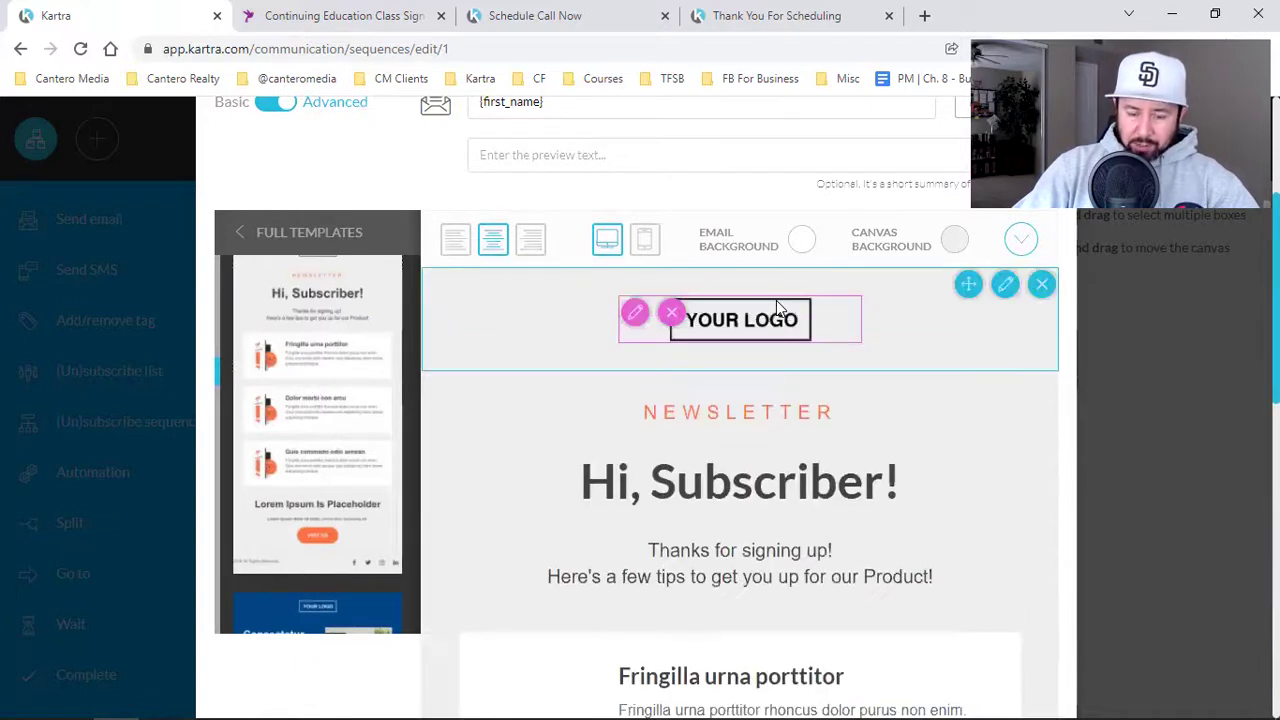
Step: Delete the logo section and the "Fringilla urna porttitor" product section from the email template
{"action": "left_click", "coordinate": [1043, 286]}
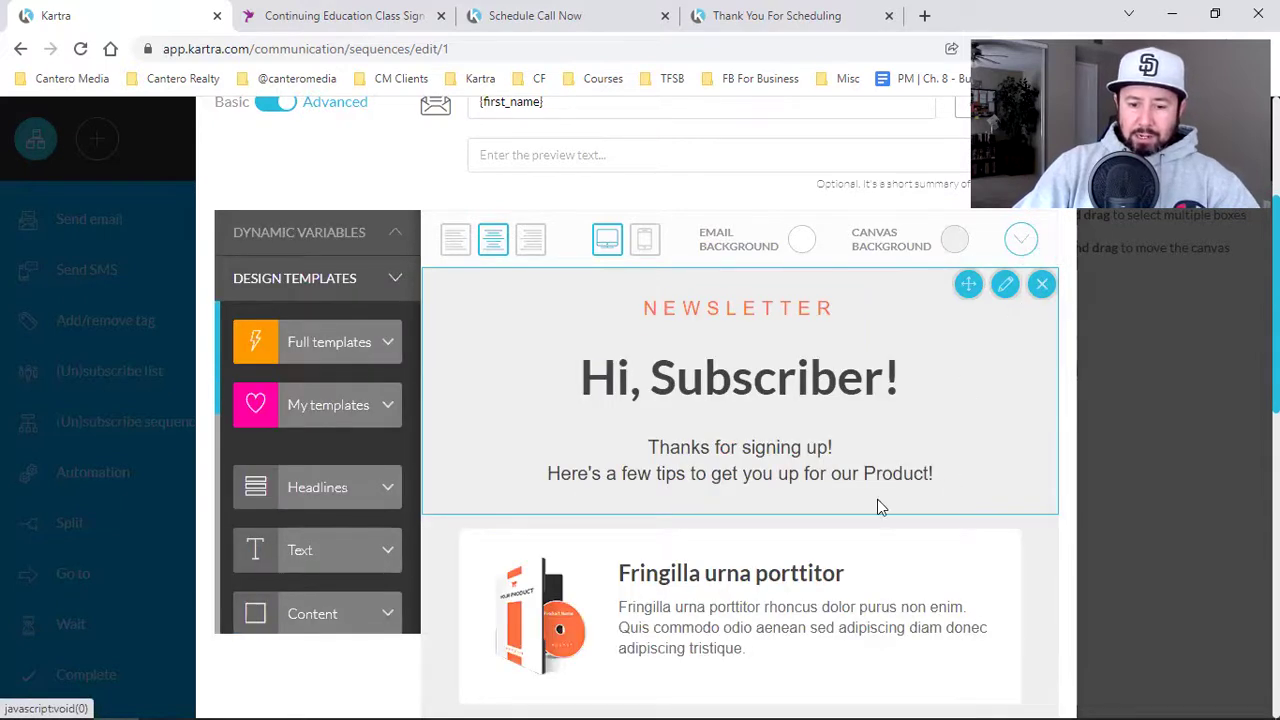
{"action": "scroll", "coordinate": [877, 507], "scroll_direction": "down", "scroll_amount": 2}
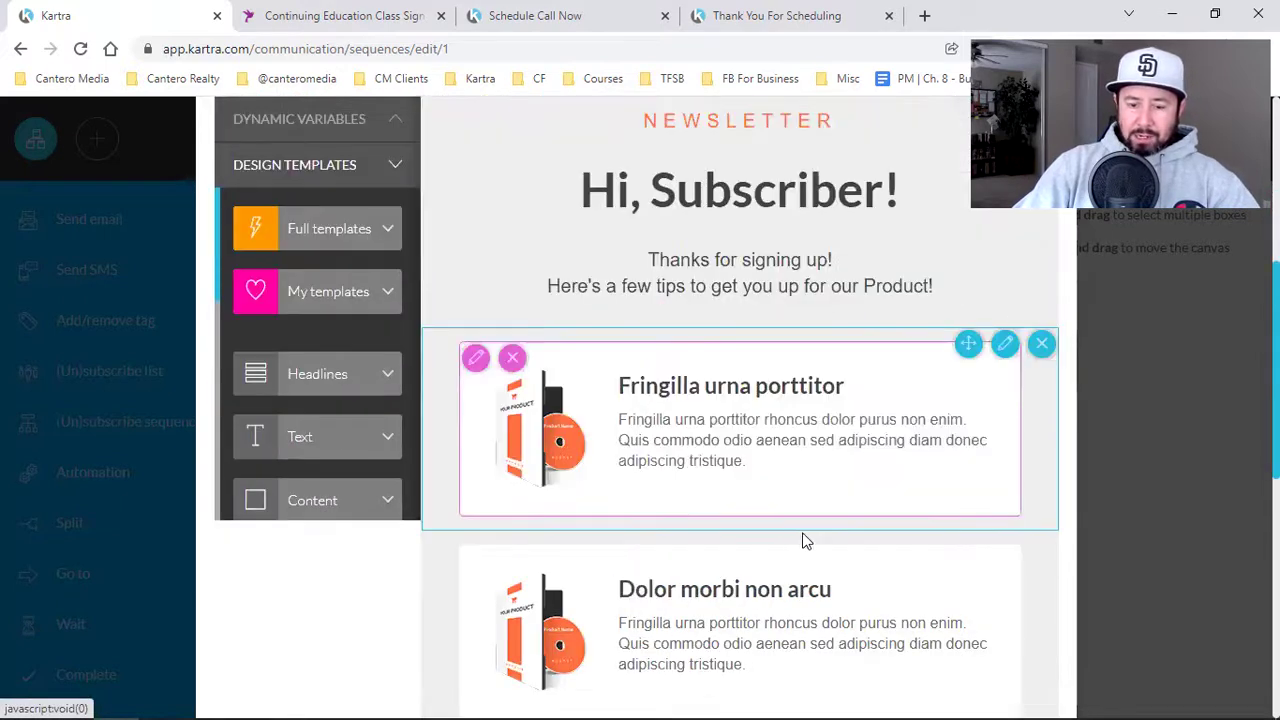
{"action": "left_click", "coordinate": [1043, 344]}
Step: Change the background colour of the "VISIT US" button to bright turquoise
{"action": "scroll", "coordinate": [828, 399], "scroll_direction": "down", "scroll_amount": 2}
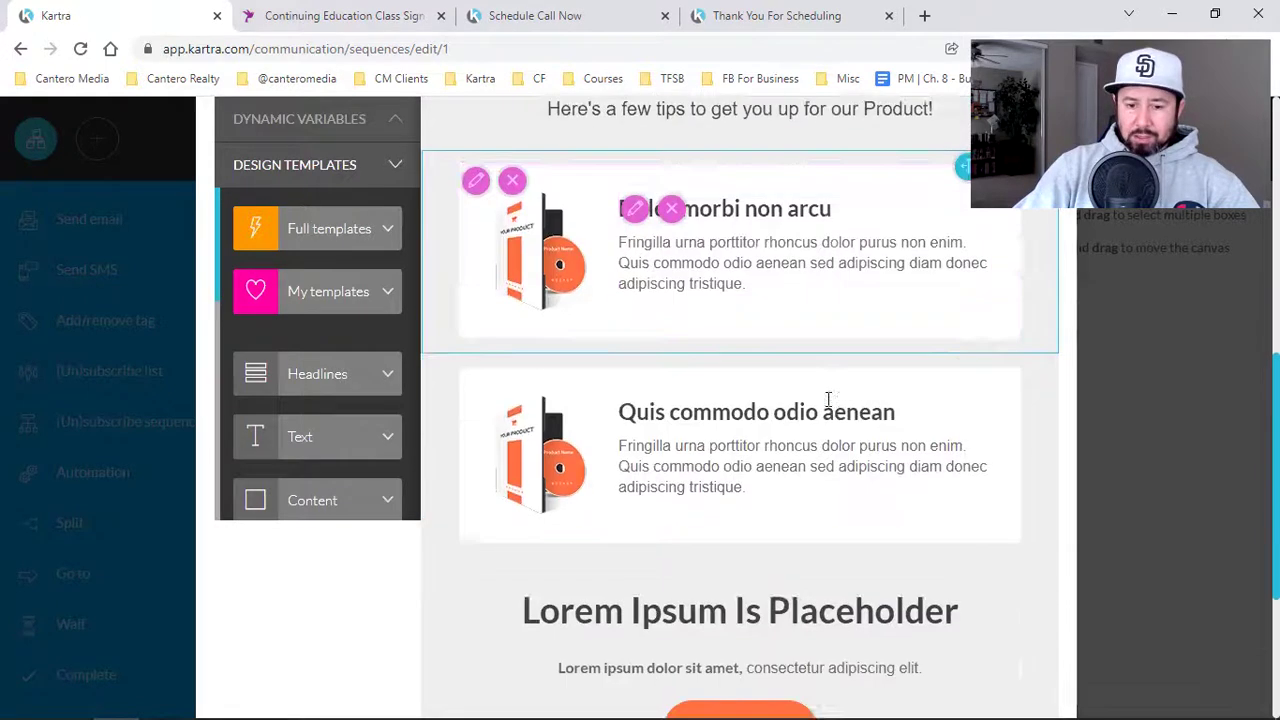
{"action": "scroll", "coordinate": [828, 399], "scroll_direction": "down", "scroll_amount": 1}
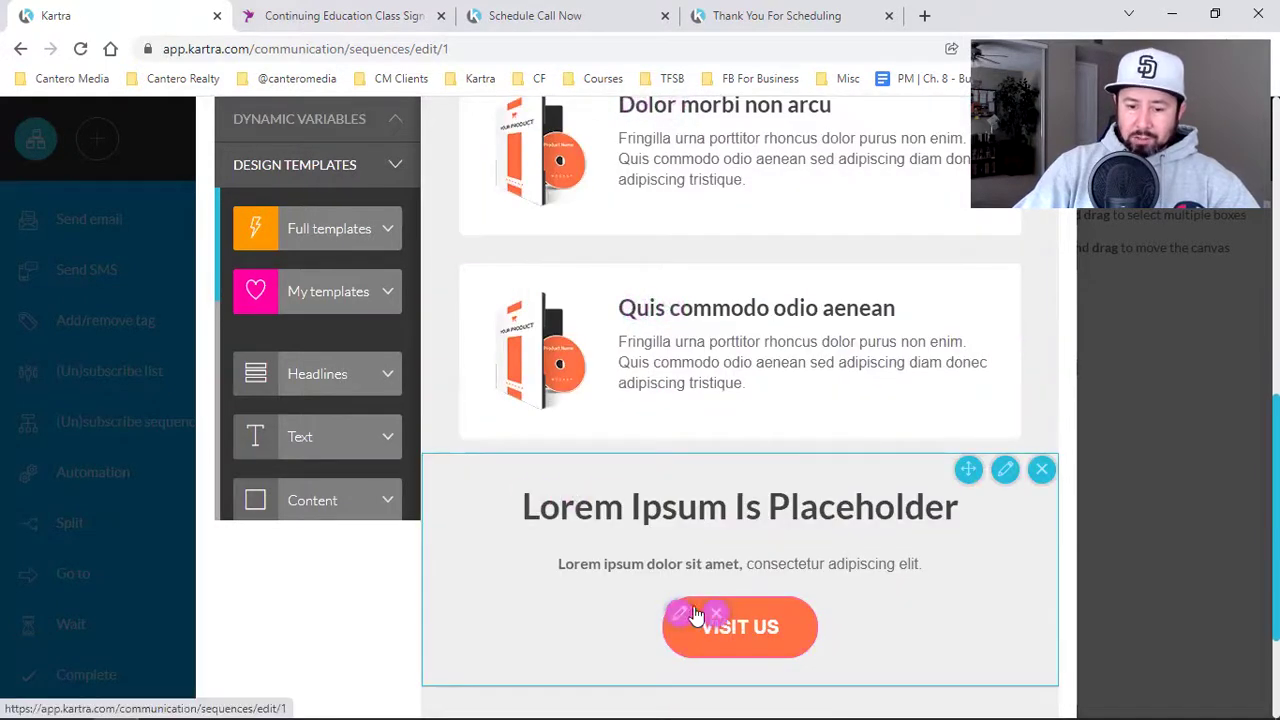
{"action": "left_click", "coordinate": [679, 612]}
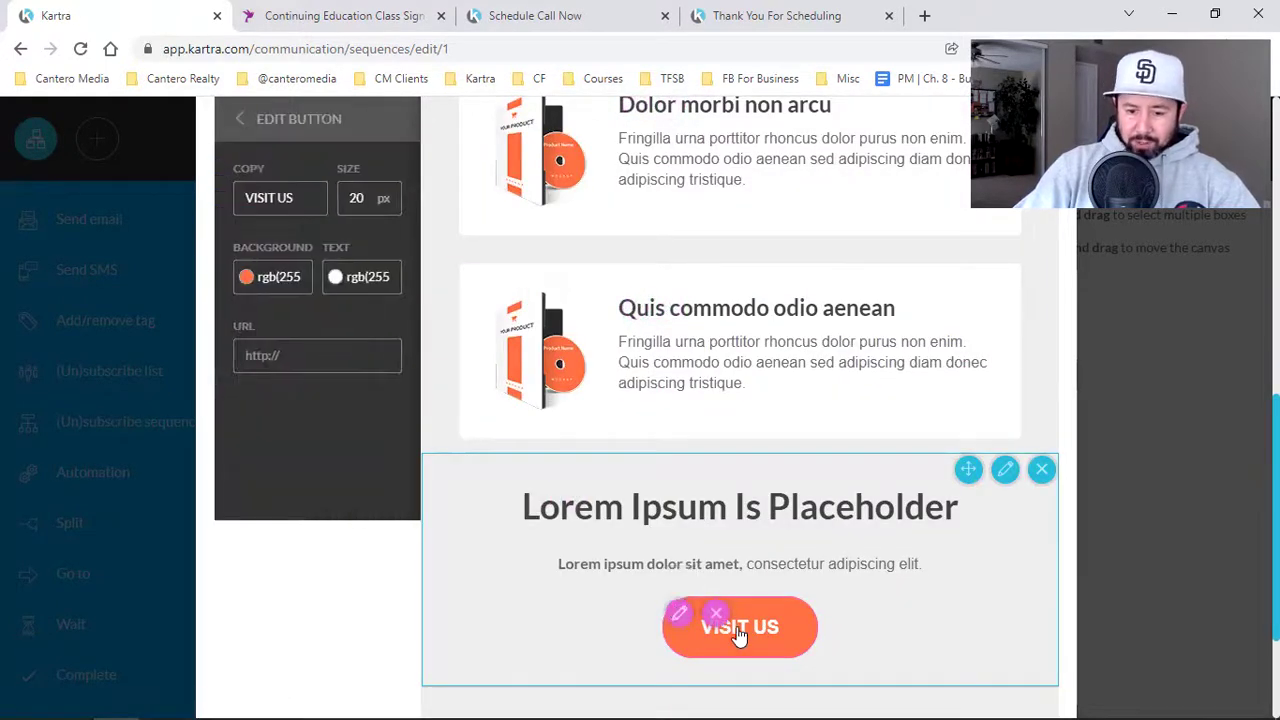
{"action": "left_click", "coordinate": [280, 282]}
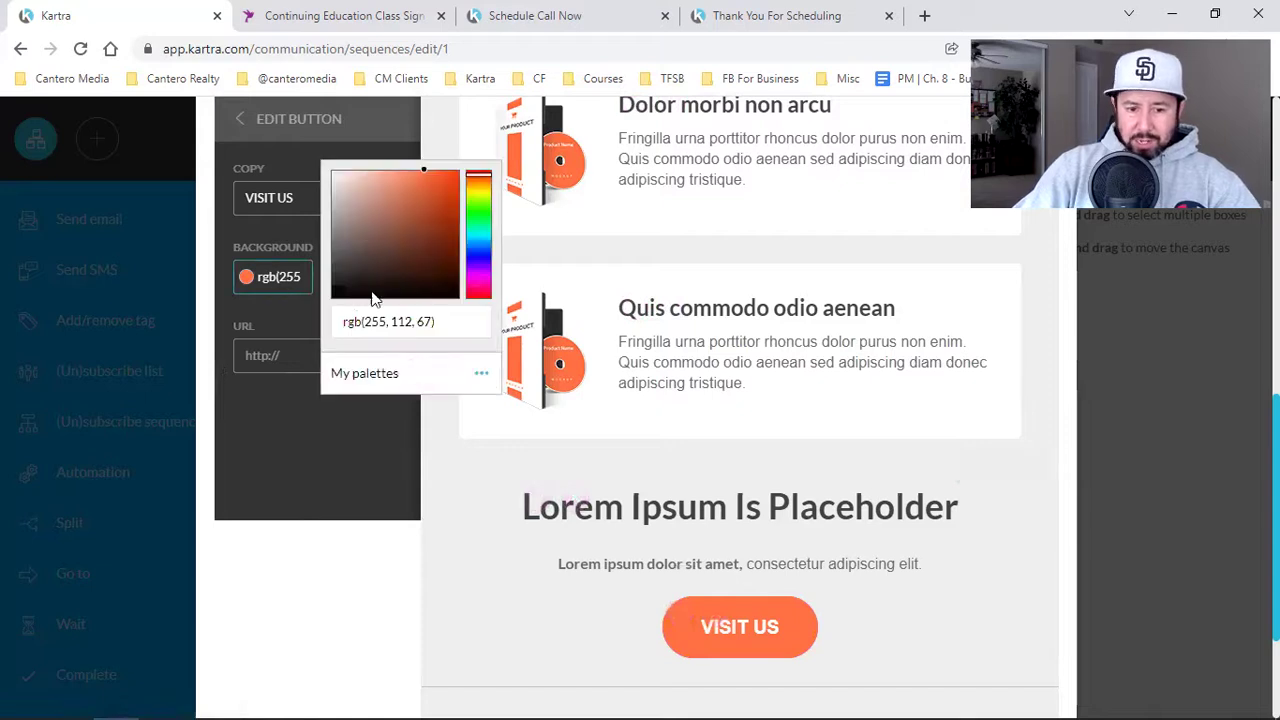
{"action": "left_click", "coordinate": [477, 238]}
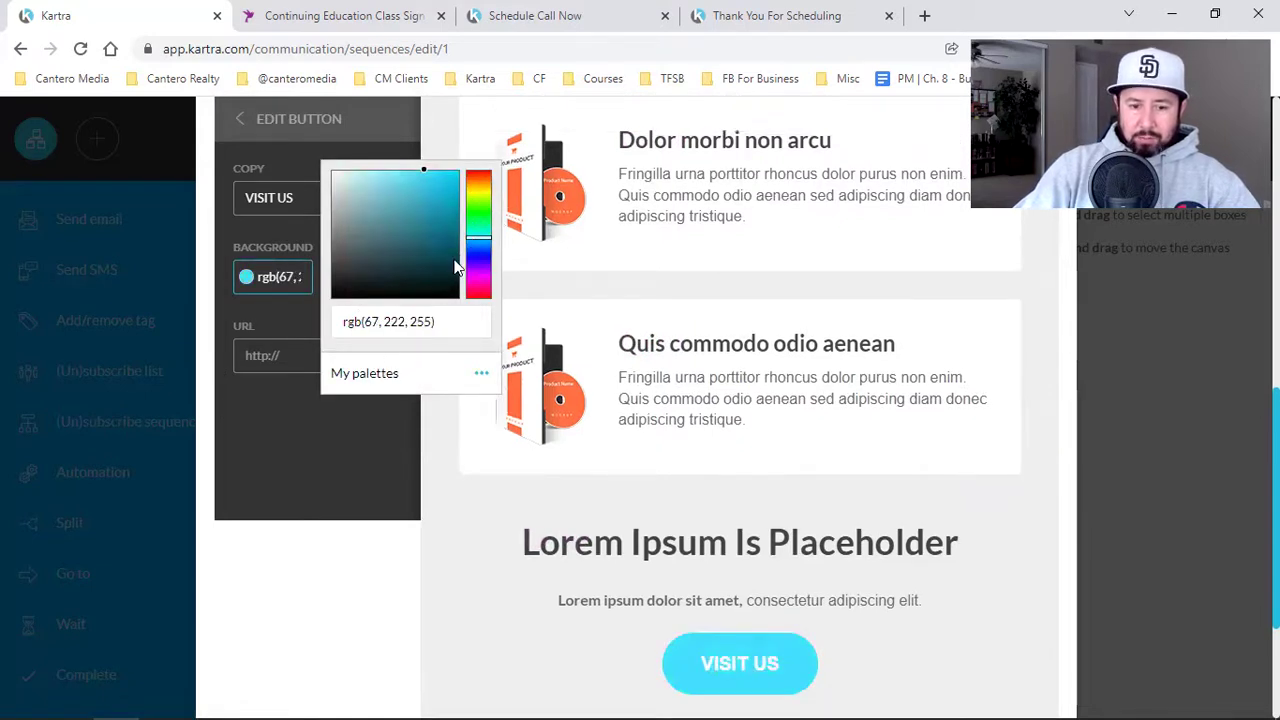
{"action": "left_click", "coordinate": [470, 244]}
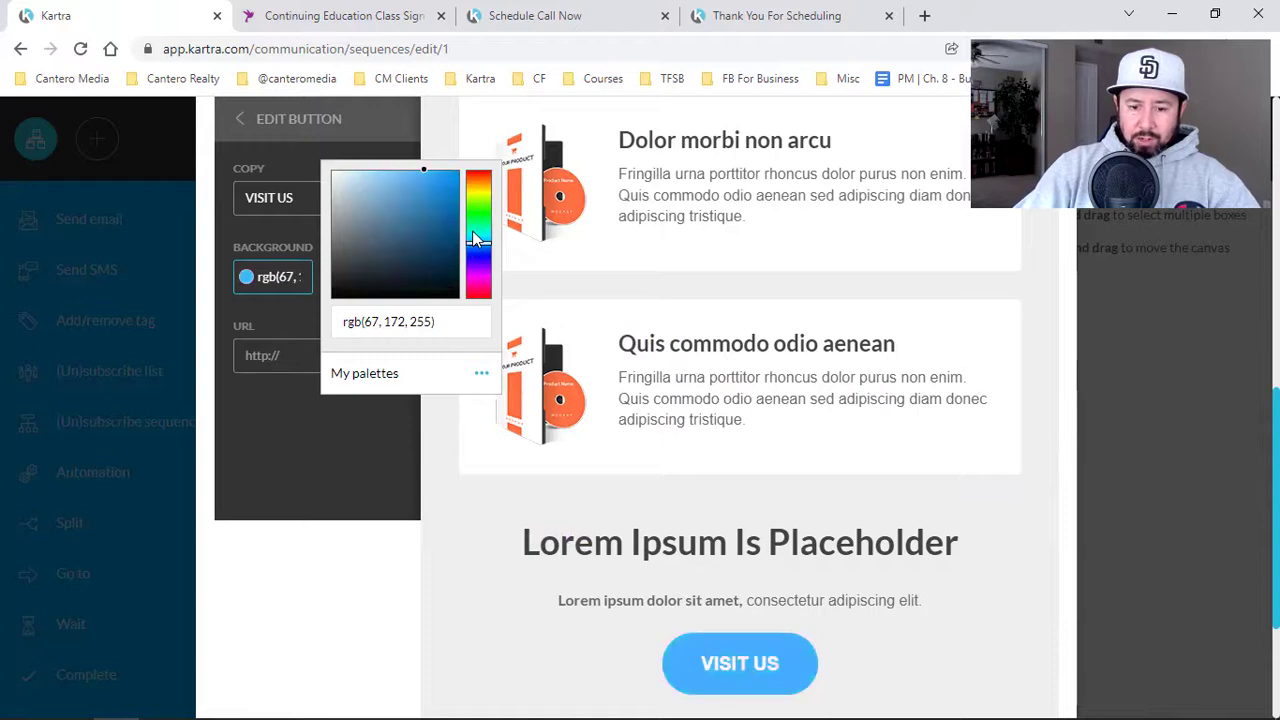
{"action": "left_click", "coordinate": [472, 230]}
{"action": "left_click", "coordinate": [315, 462]}
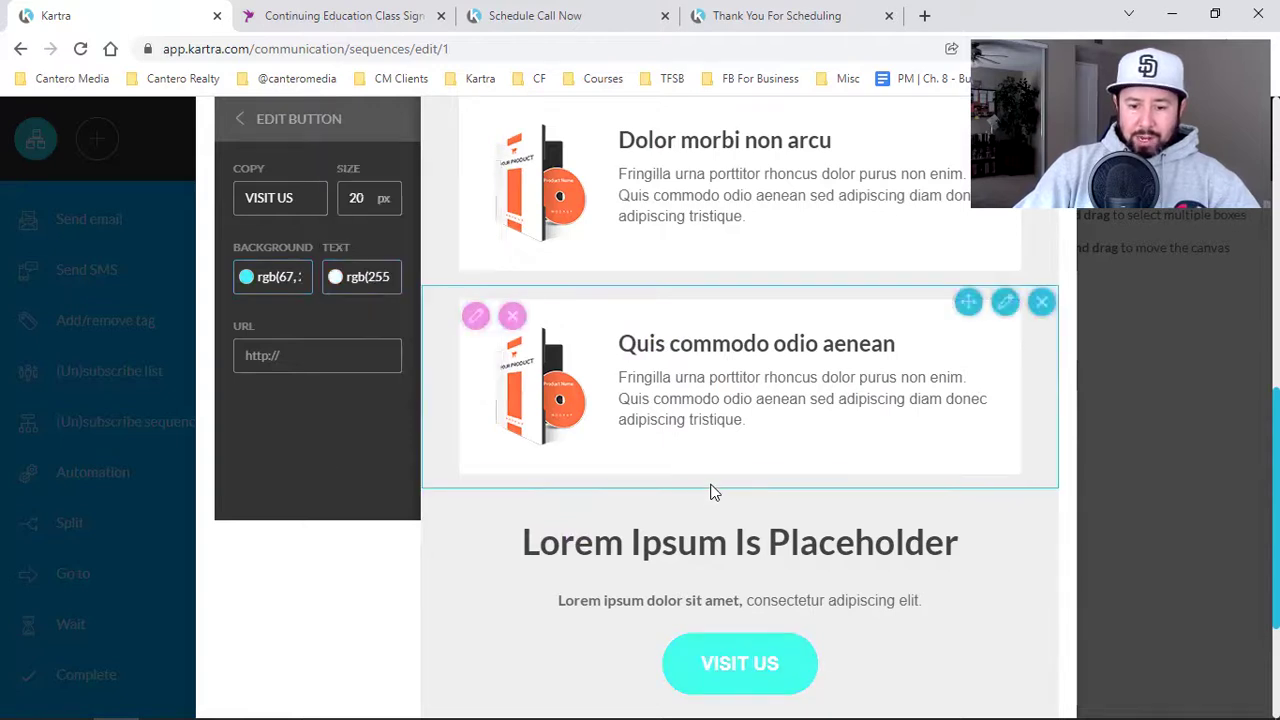
Step: Examine the link setting of the "VISIT US" button and the image settings of the footer's Facebook icon
{"action": "scroll", "coordinate": [711, 491], "scroll_direction": "down", "scroll_amount": 1}
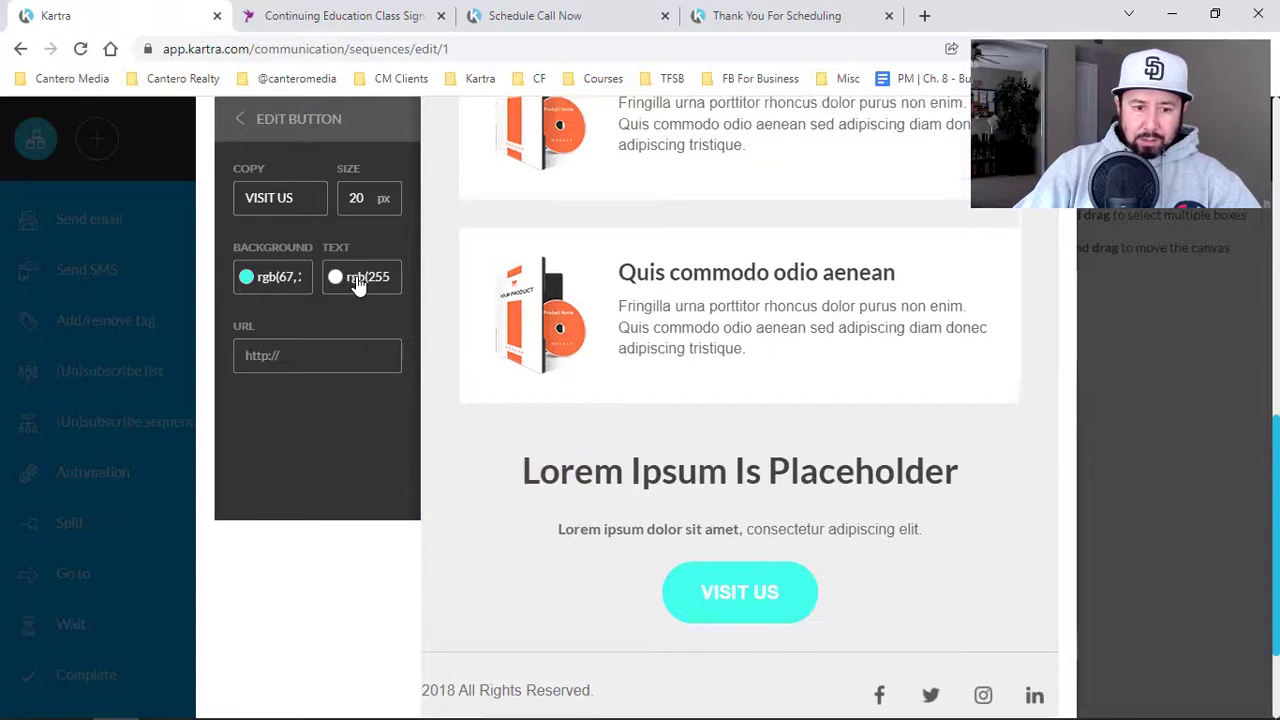
{"action": "scroll", "coordinate": [366, 243], "scroll_direction": "up", "scroll_amount": 1}
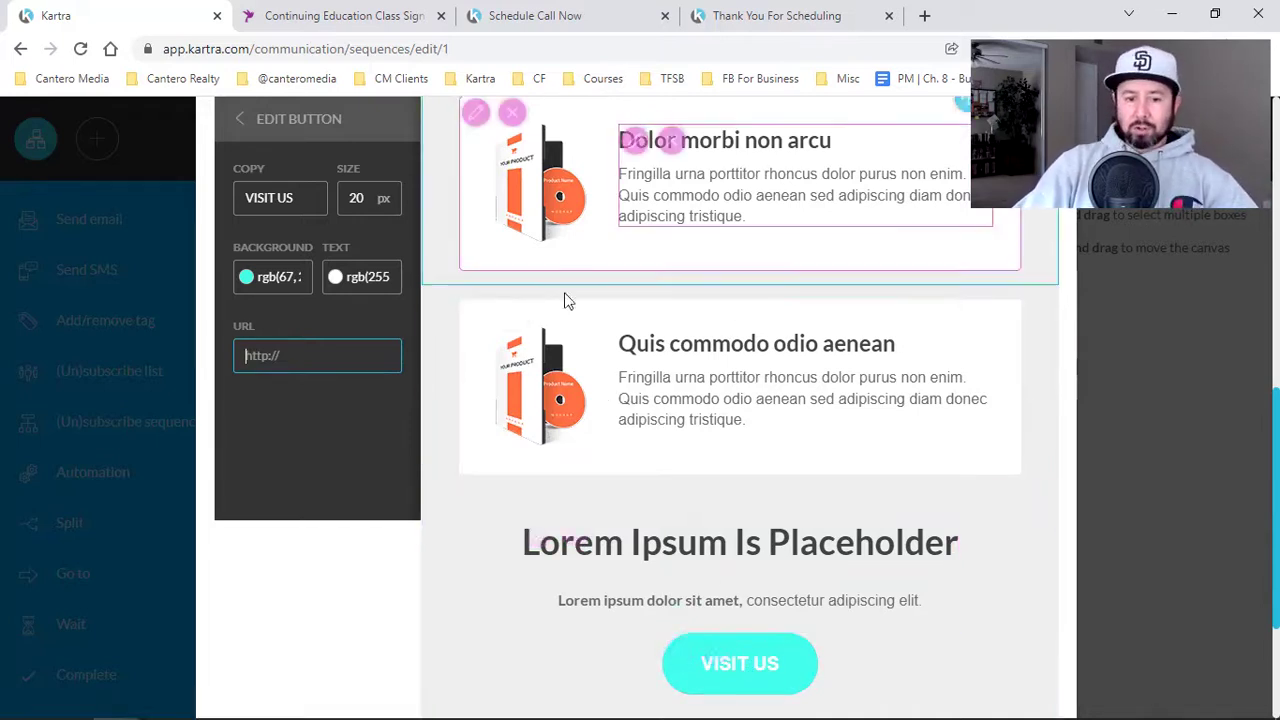
{"action": "left_click", "coordinate": [335, 362]}
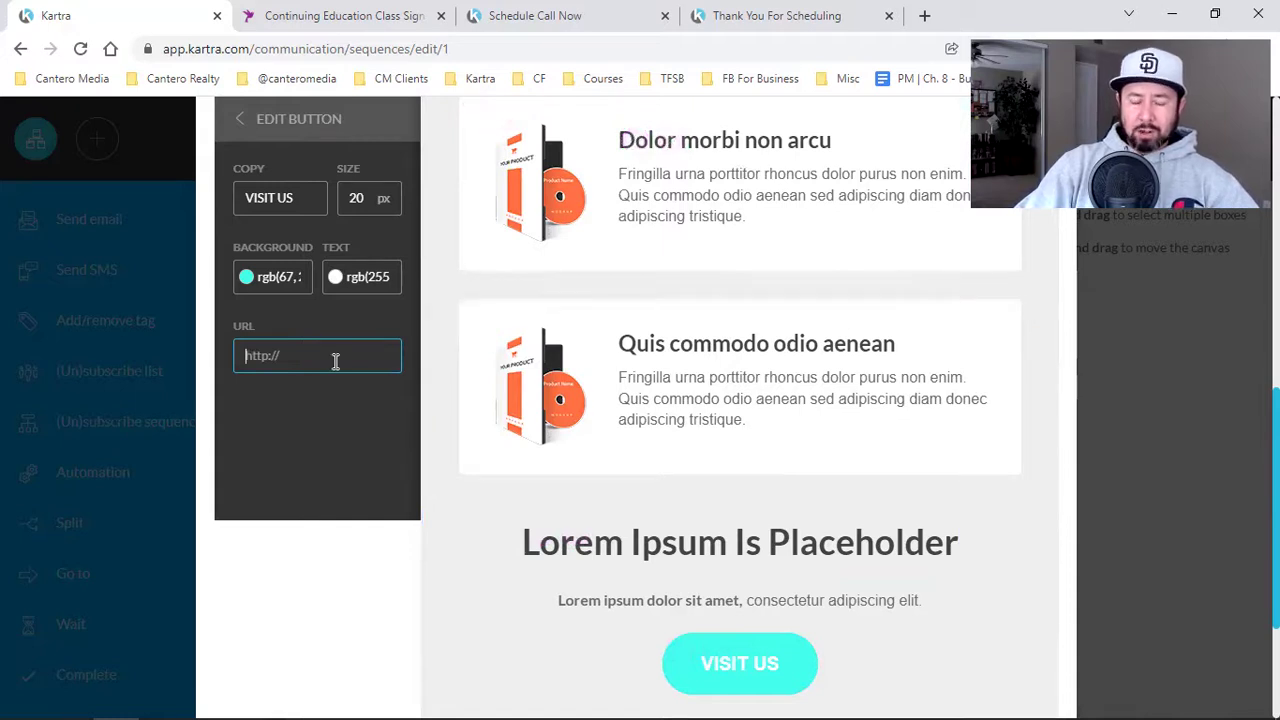
{"action": "scroll", "coordinate": [600, 437], "scroll_direction": "down", "scroll_amount": 3}
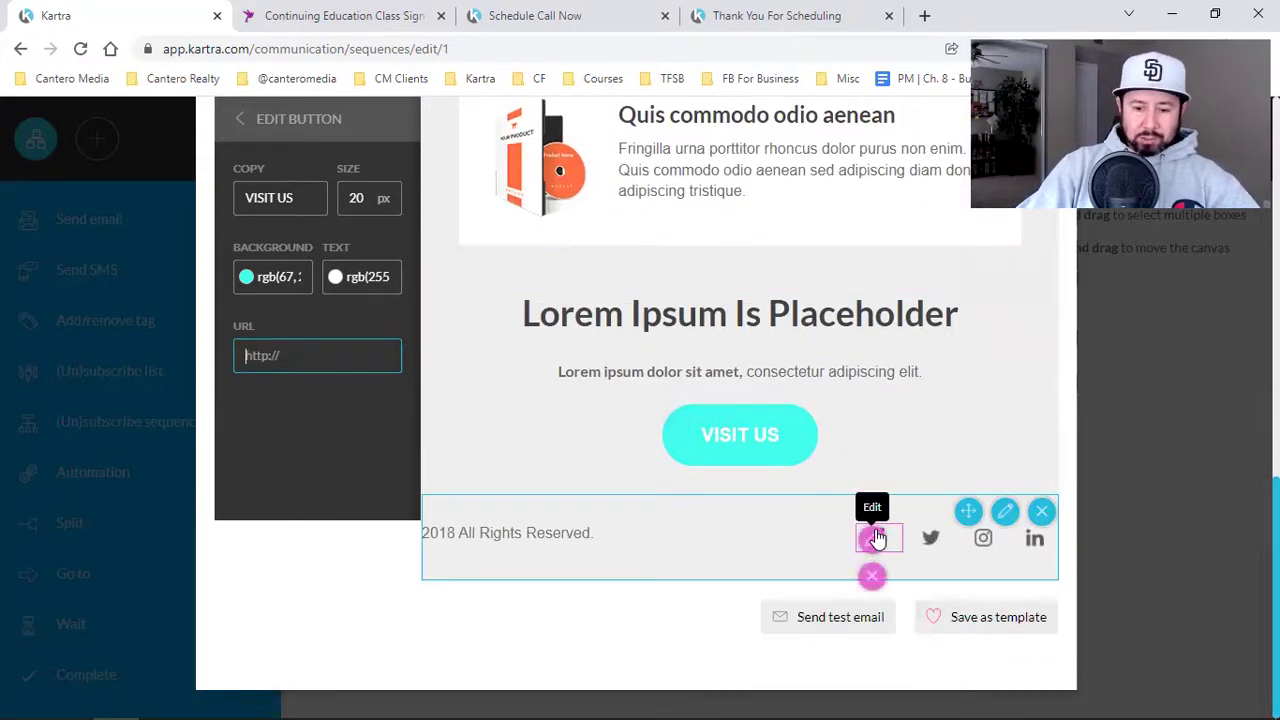
{"action": "left_click", "coordinate": [876, 538]}
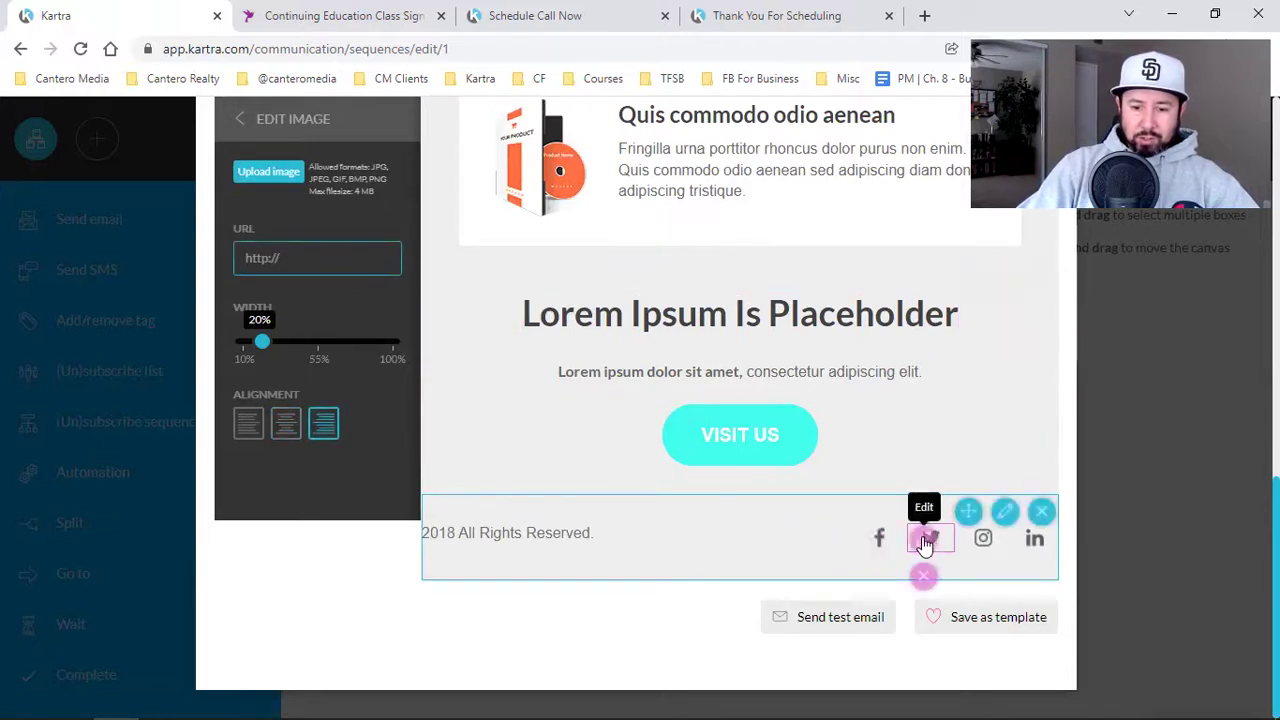
Step: Create the welcome email step without any automation and activate it in the sequence
{"action": "scroll", "coordinate": [686, 470], "scroll_direction": "up", "scroll_amount": 10}
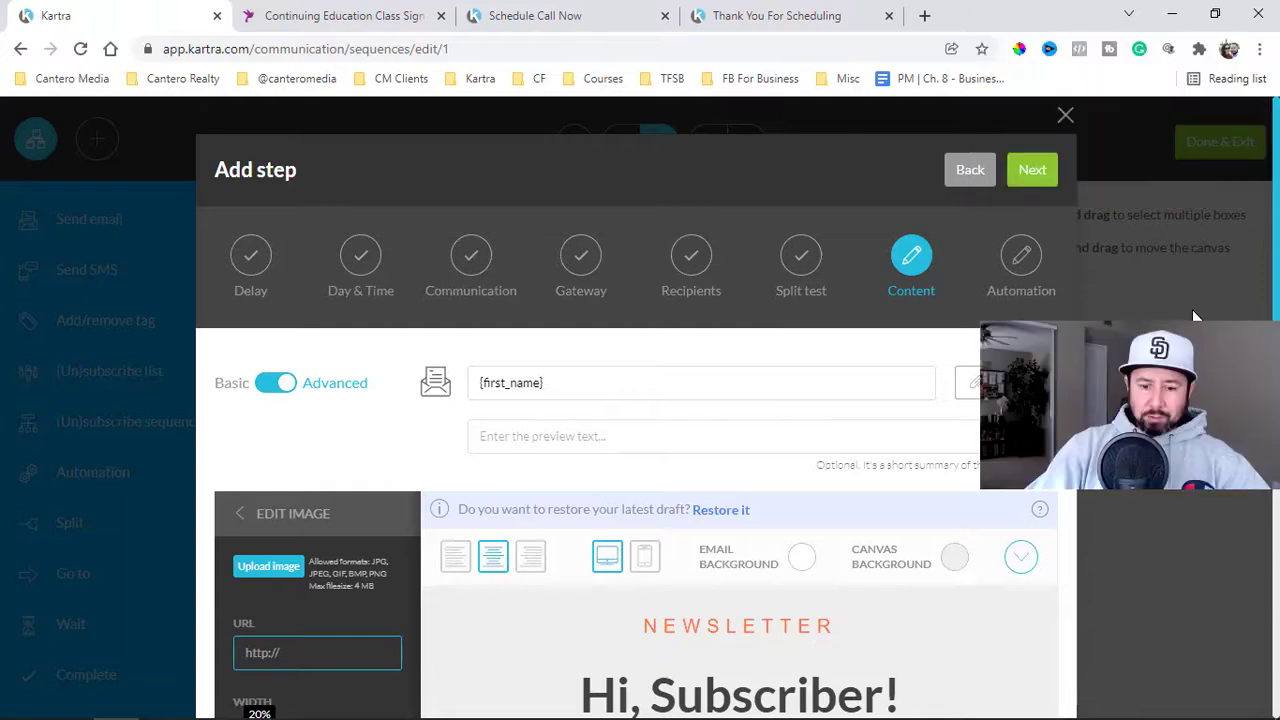
{"action": "left_click", "coordinate": [1030, 170]}
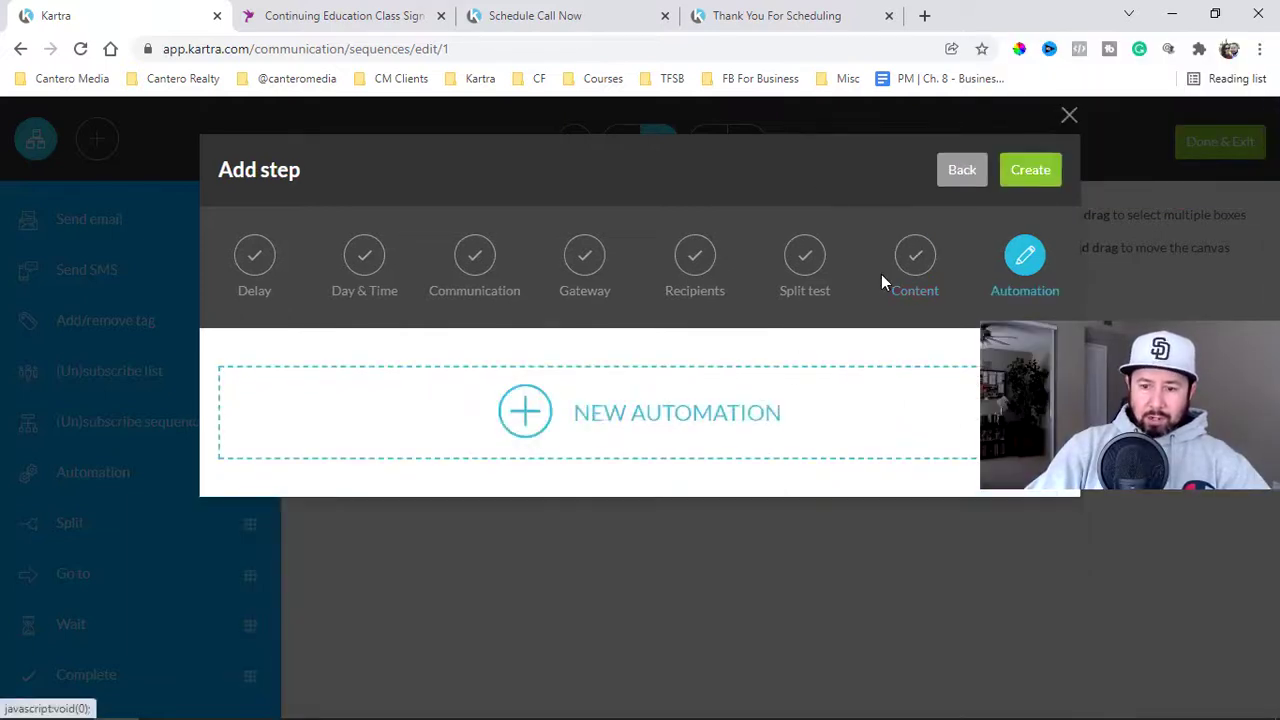
{"action": "left_click", "coordinate": [1040, 176]}
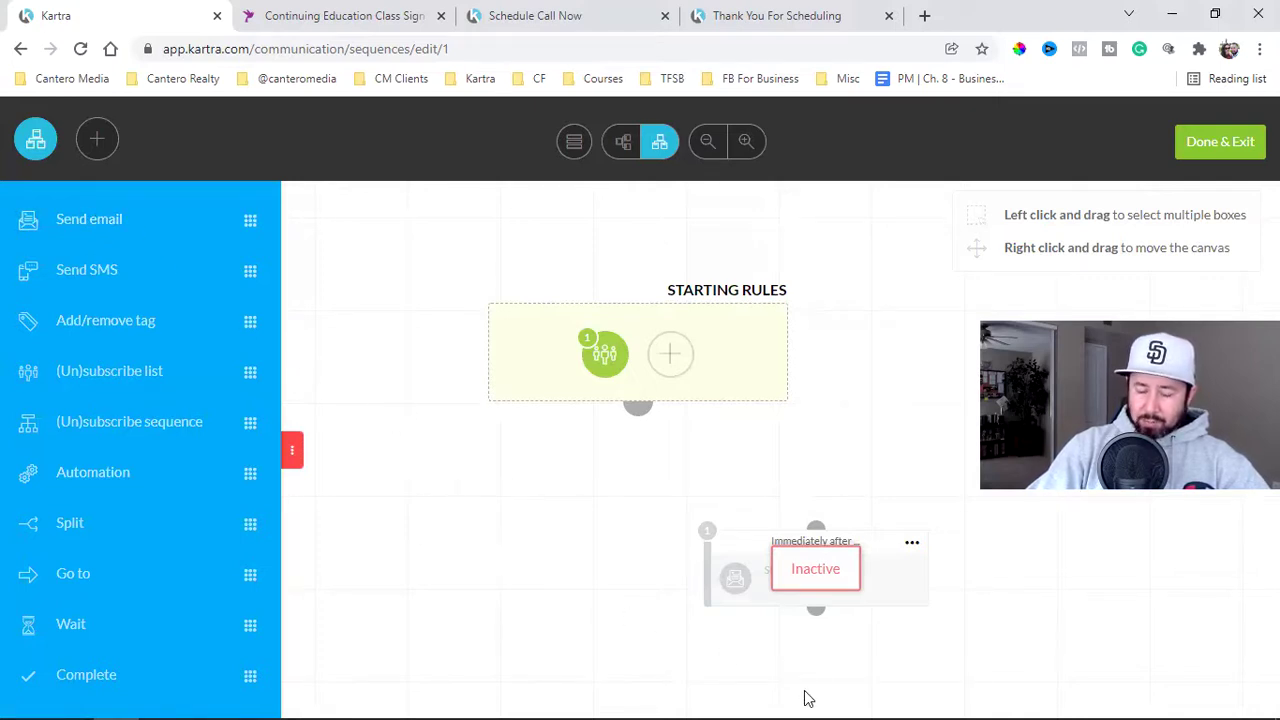
{"action": "left_click", "coordinate": [912, 543]}
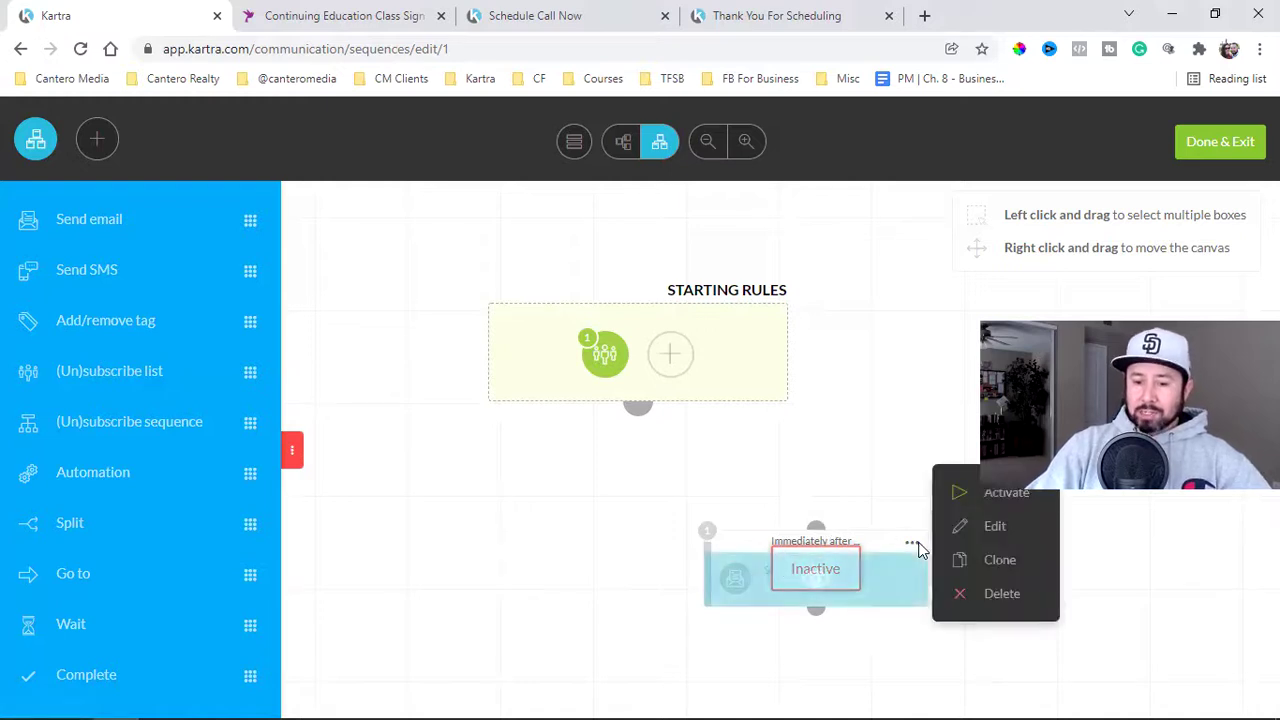
{"action": "left_click", "coordinate": [967, 492]}
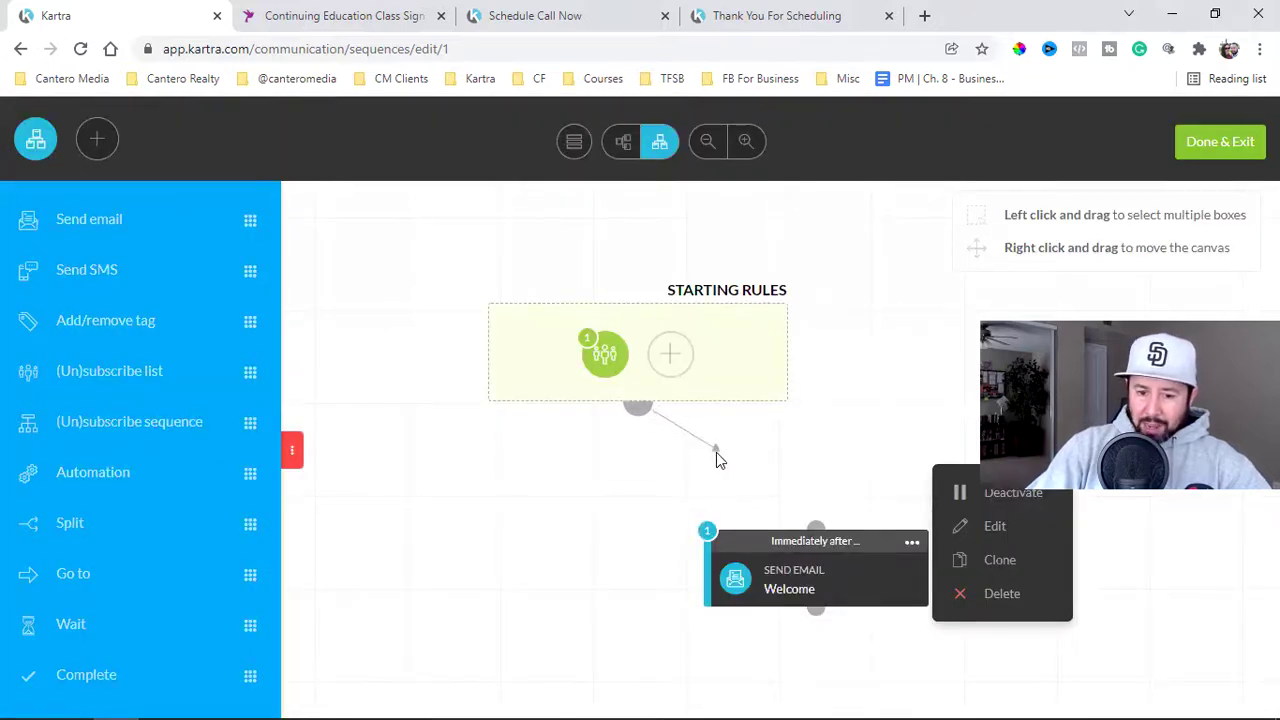
Step: Connect the starting rules to the Welcome email, align the boxes on the canvas and exit the sequence editor
{"action": "left_click_drag", "start_coordinate": [745, 483], "coordinate": [816, 528]}
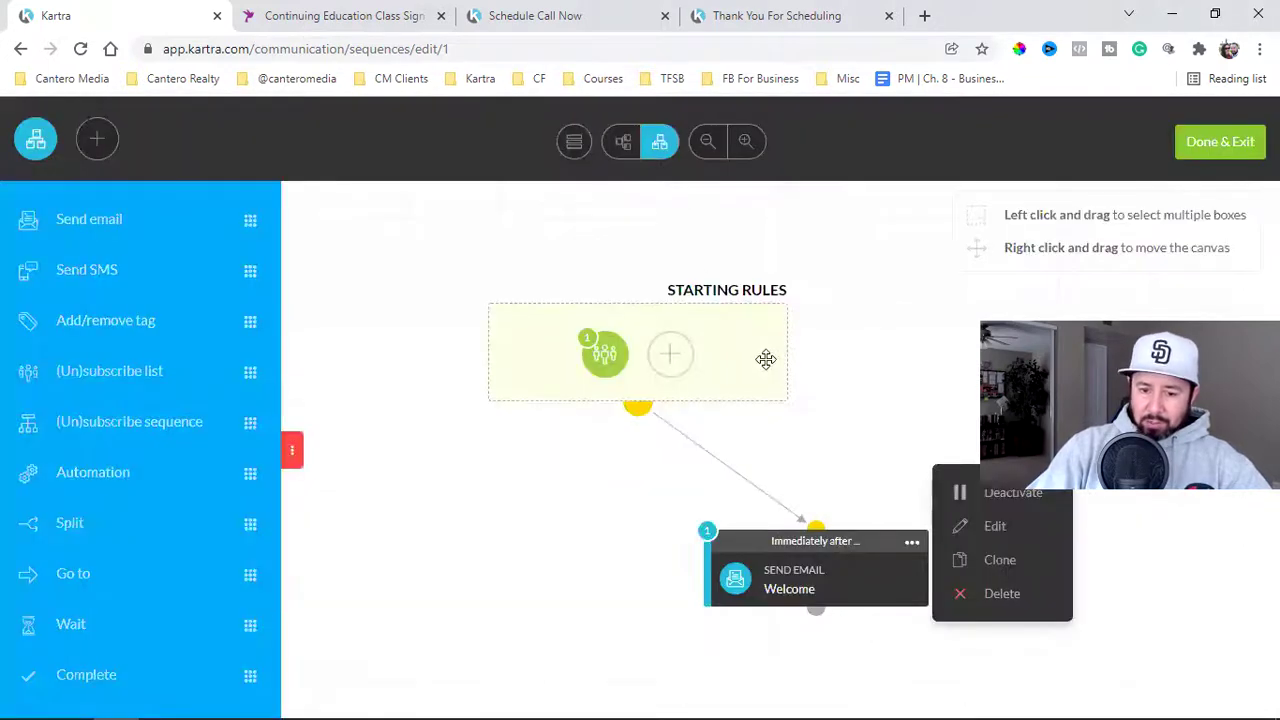
{"action": "left_click", "coordinate": [576, 146]}
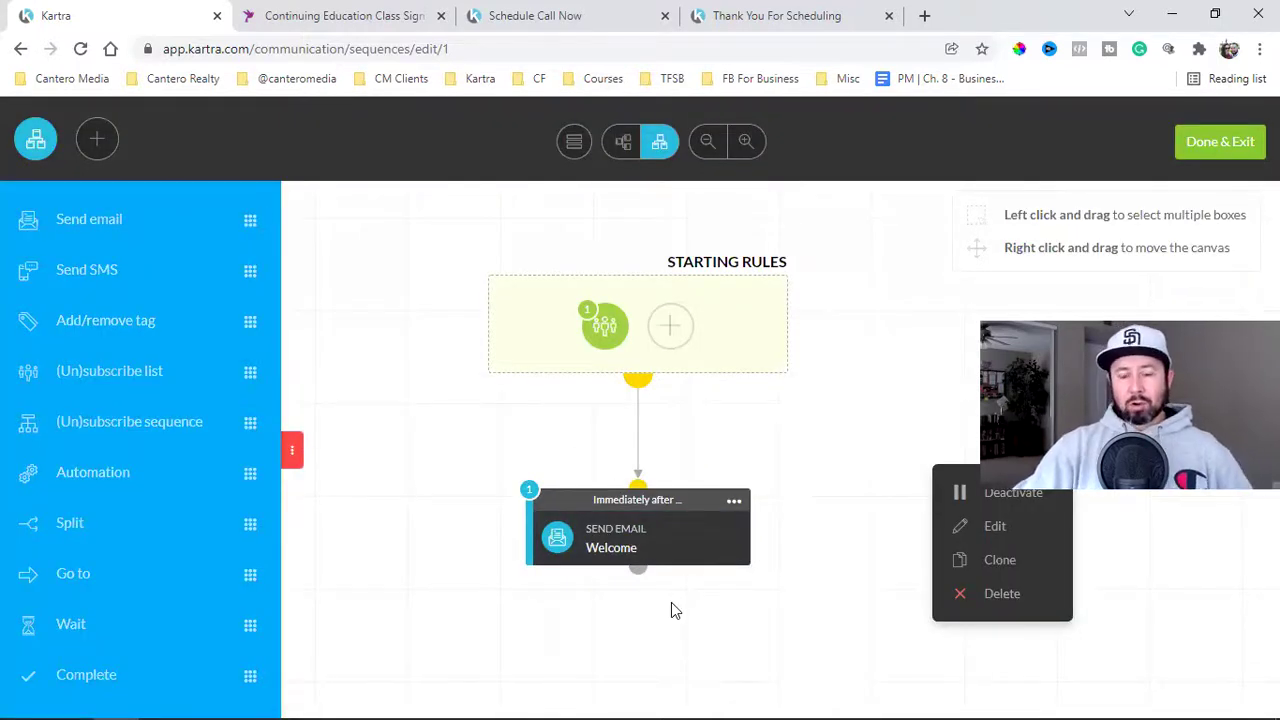
{"action": "left_click", "coordinate": [840, 457]}
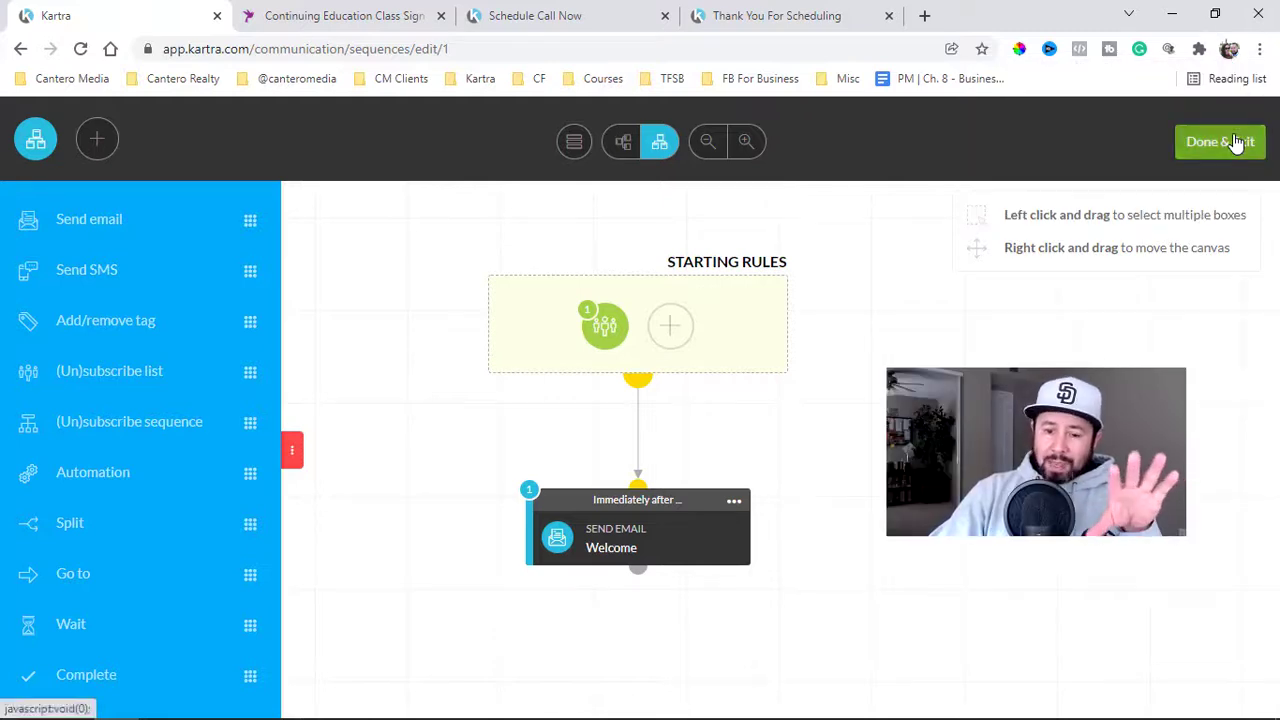
{"action": "left_click", "coordinate": [1236, 141]}
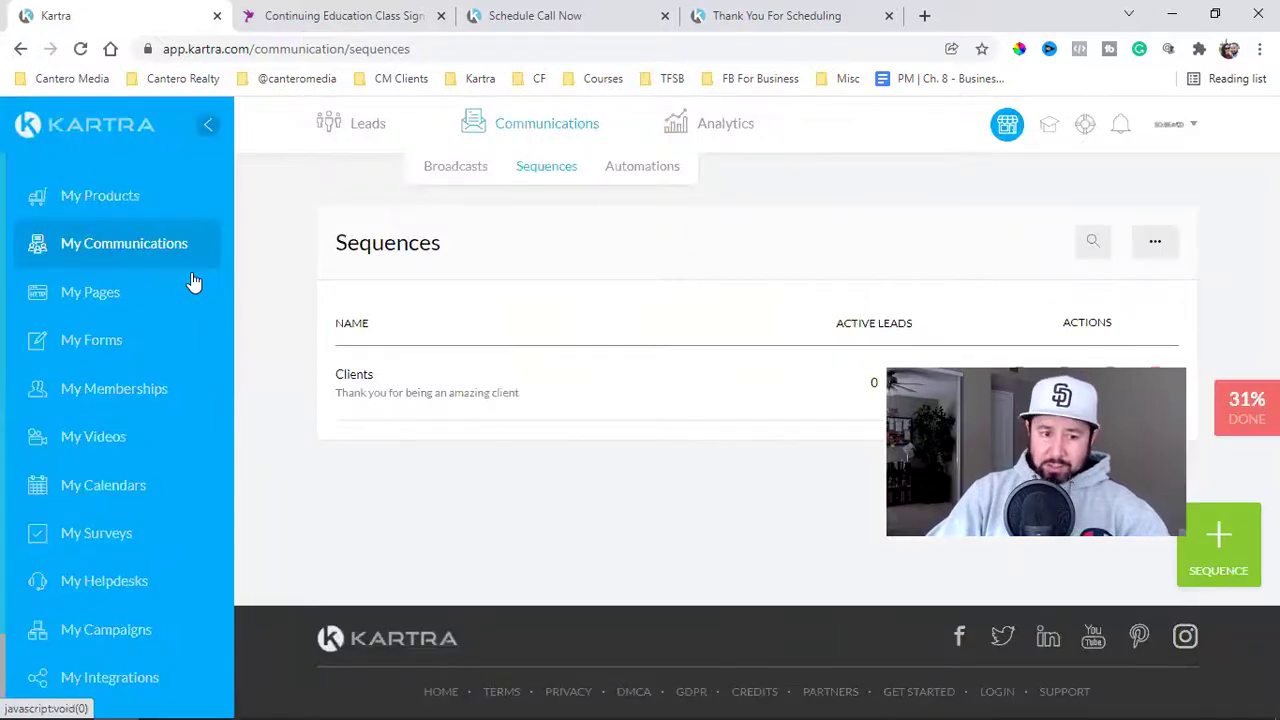
Step: Check the Client Opt-In and Client Thank You Page entries in the list of pages
{"action": "left_click", "coordinate": [90, 290]}
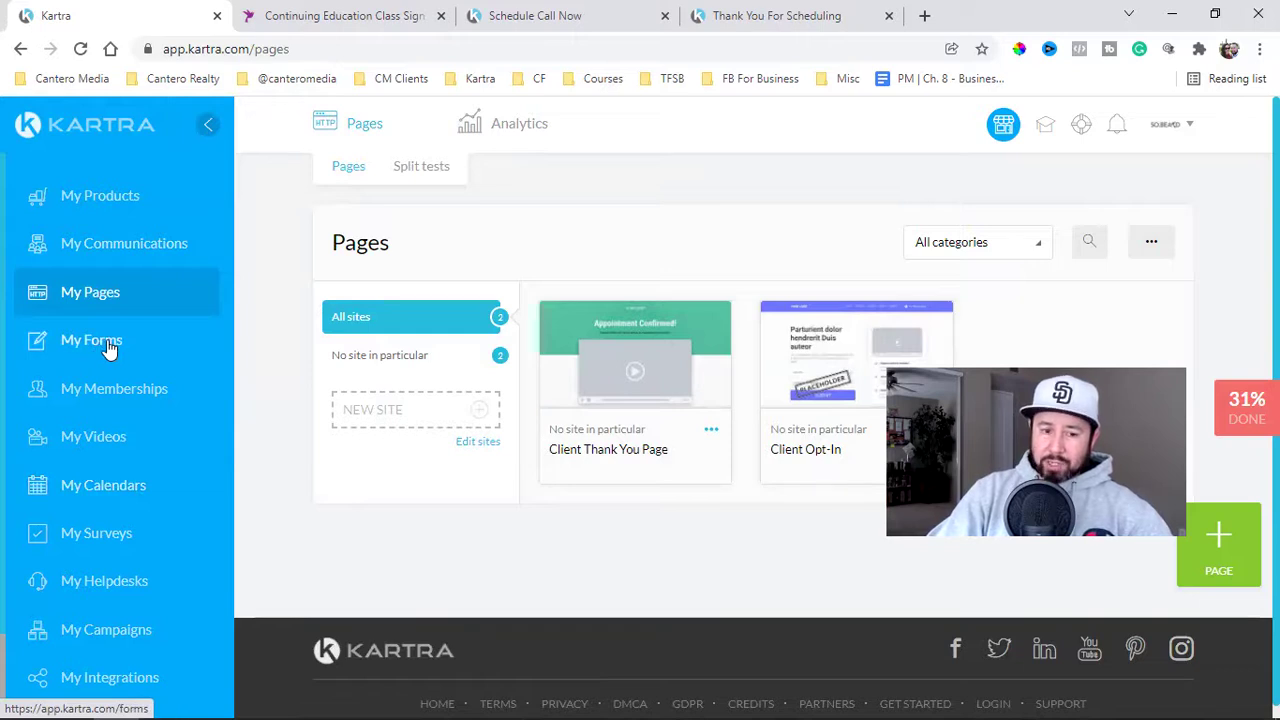
{"action": "left_click_drag", "start_coordinate": [770, 449], "coordinate": [840, 453]}
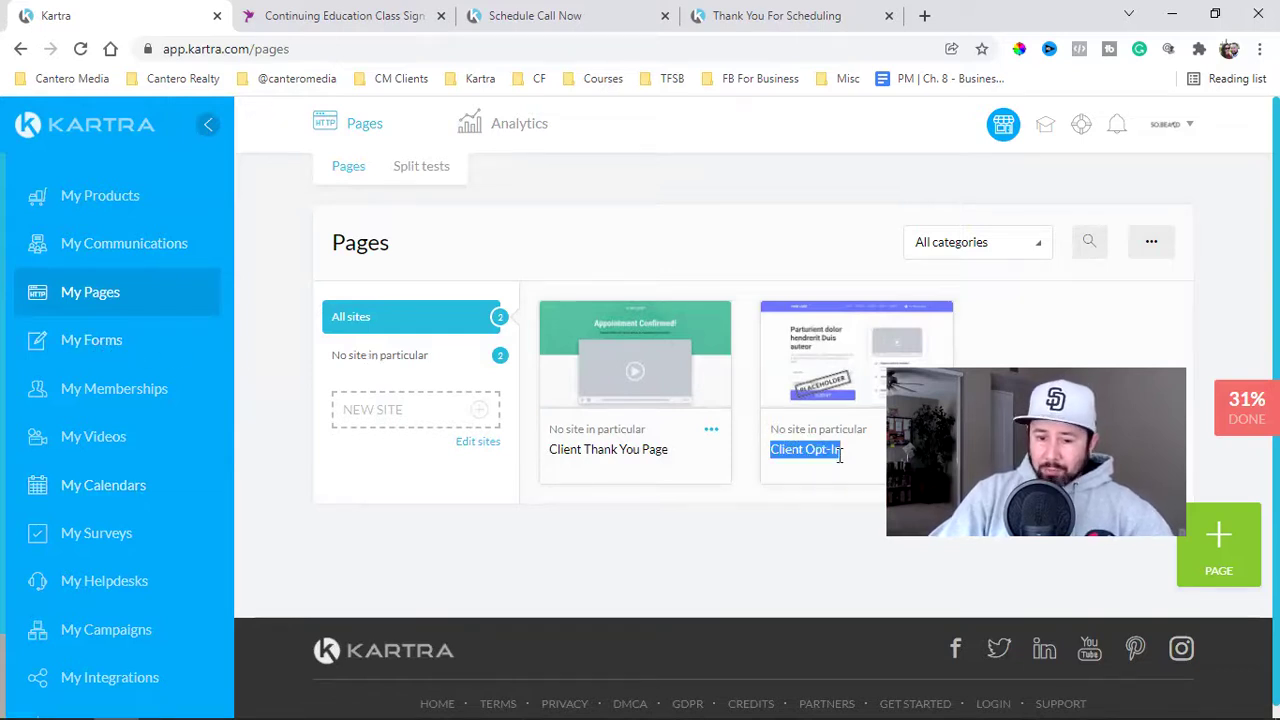
{"action": "triple_click", "coordinate": [630, 441]}
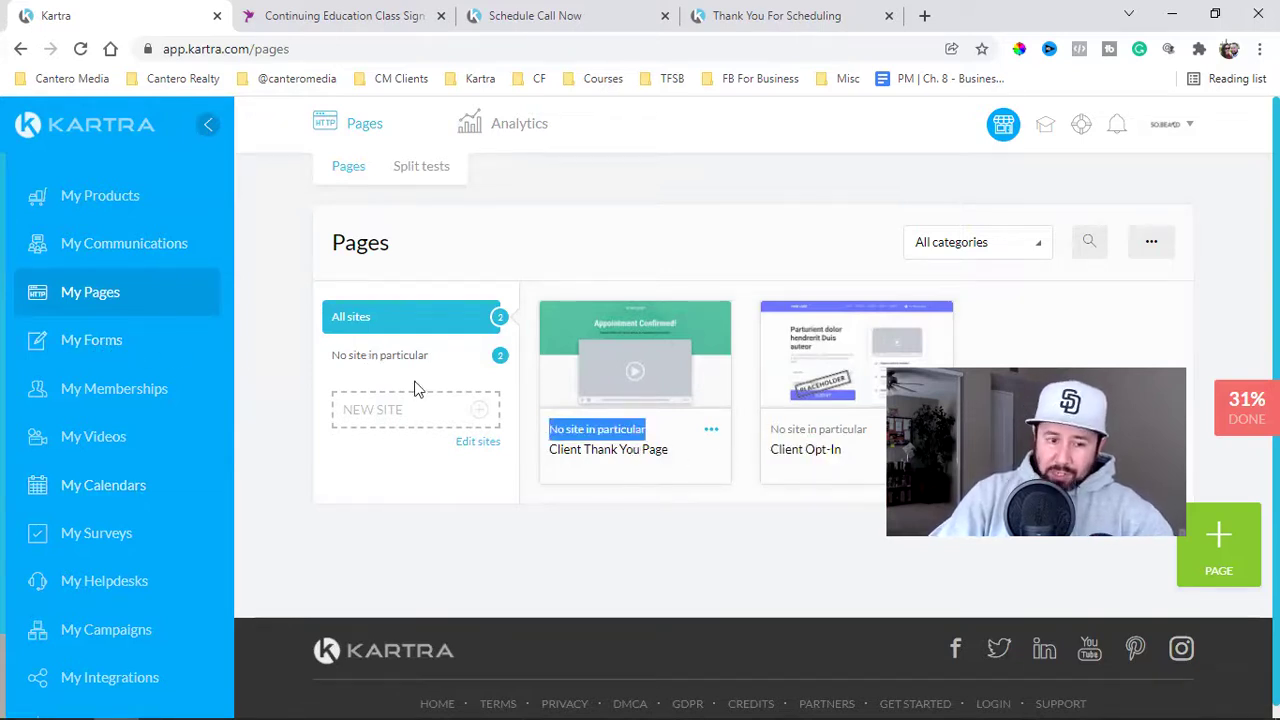
Step: Create a new opt-in form named "Clients"
{"action": "left_click", "coordinate": [91, 345]}
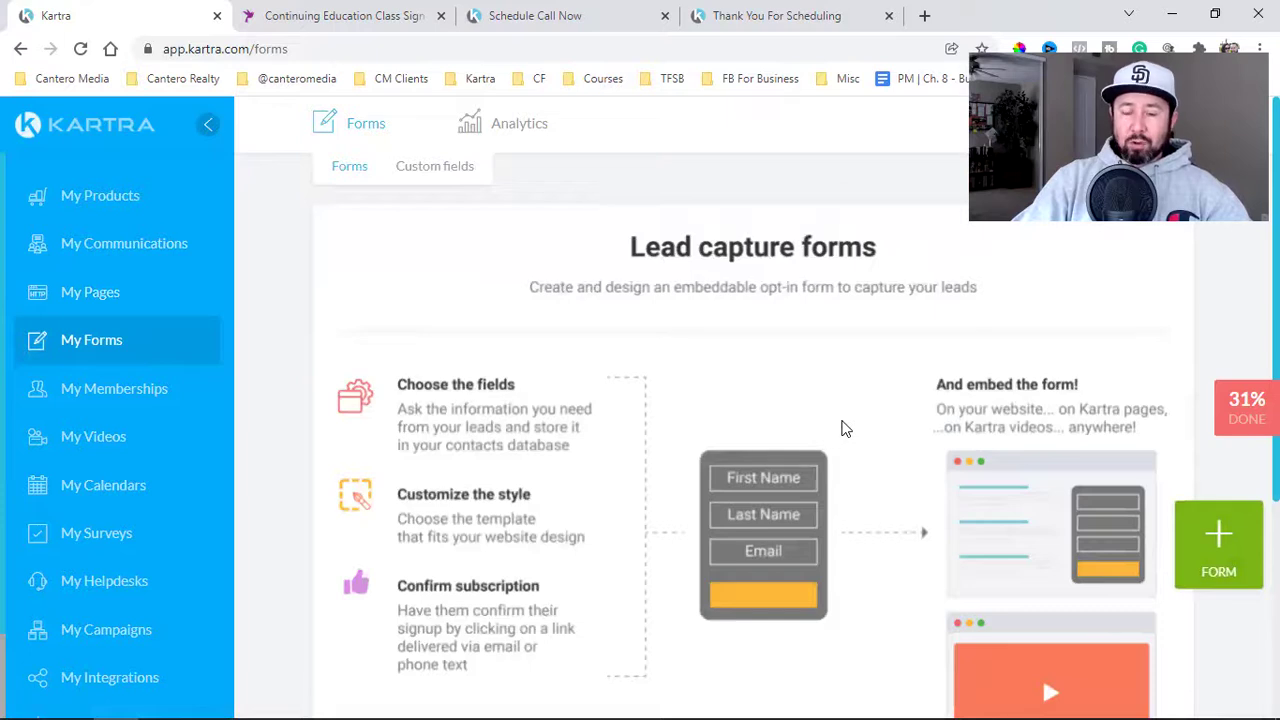
{"action": "left_click", "coordinate": [1233, 547]}
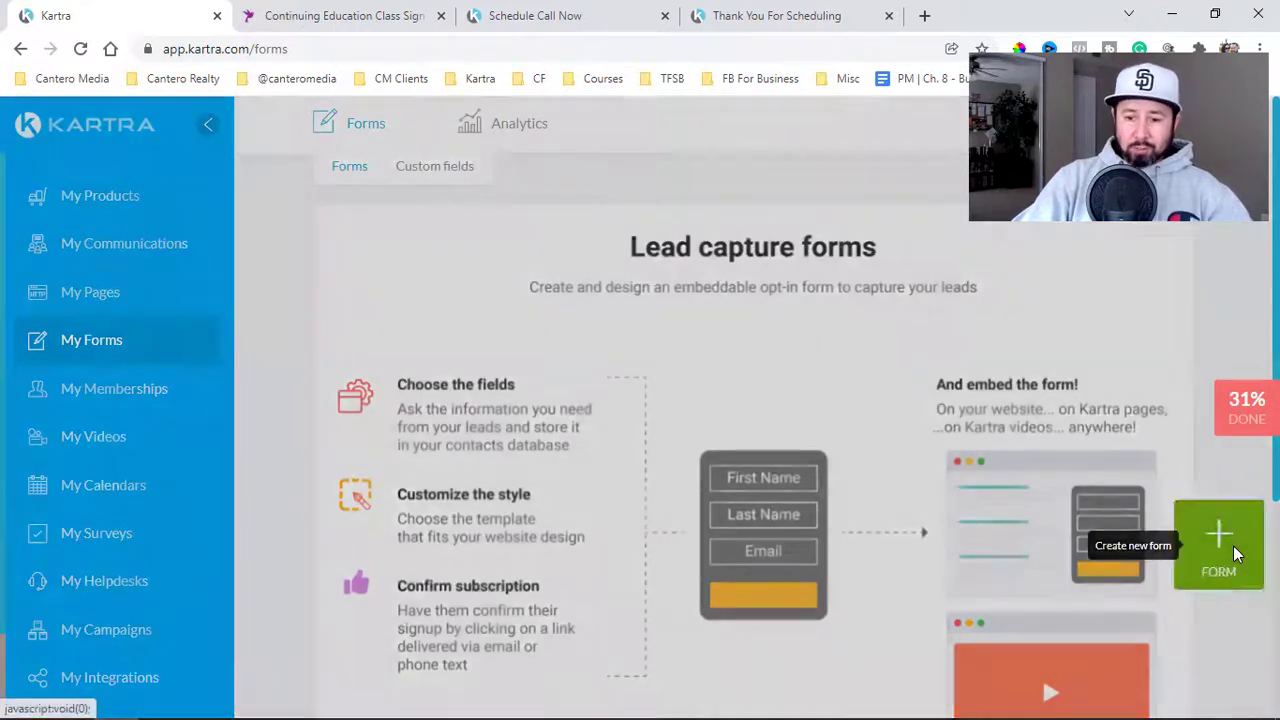
{"action": "left_click", "coordinate": [629, 278]}
{"action": "type", "text": "Clients"}
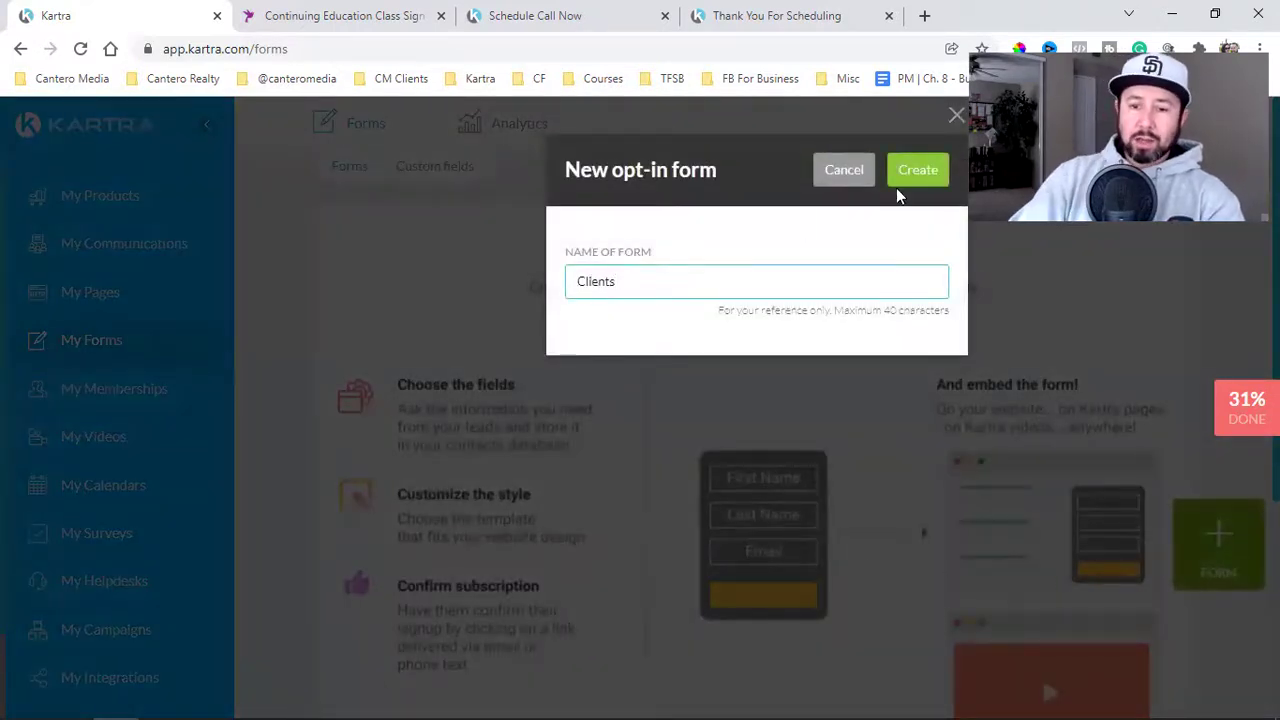
{"action": "left_click", "coordinate": [918, 174]}
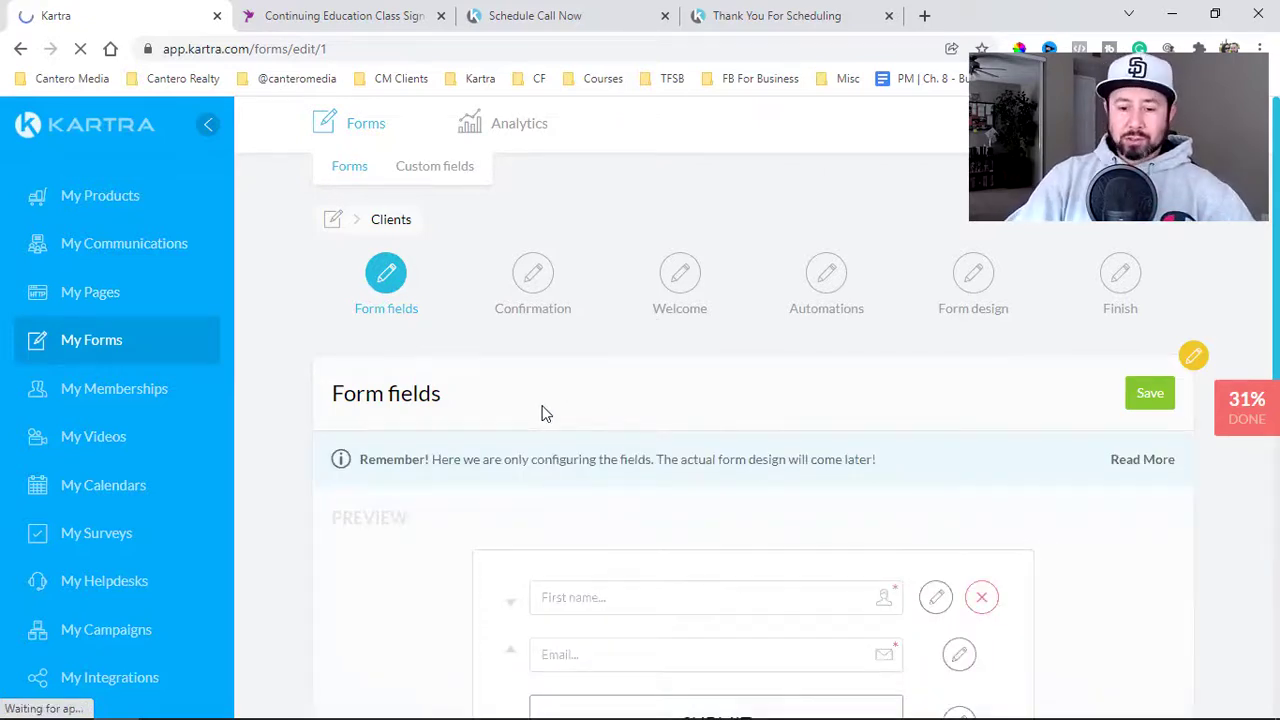
Step: Review the form fields, save the form with First name and Email, and proceed to the confirmation settings
{"action": "scroll", "coordinate": [549, 543], "scroll_direction": "down", "scroll_amount": 2}
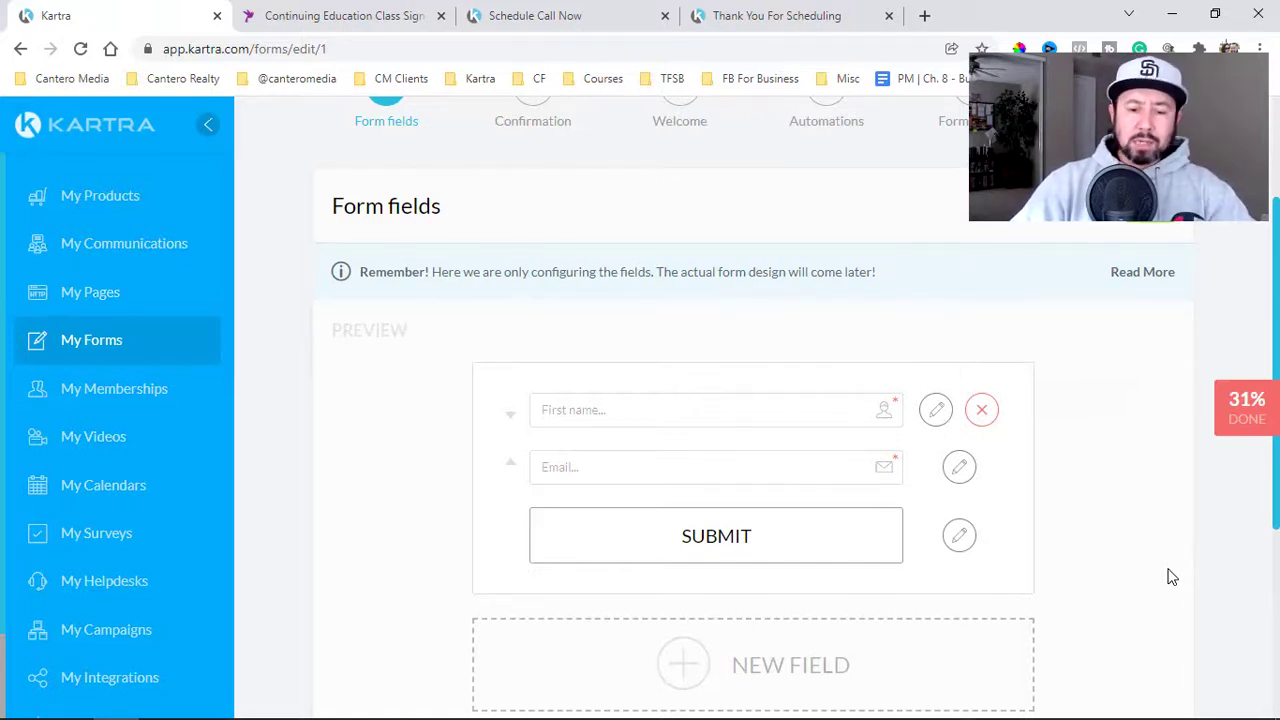
{"action": "scroll", "coordinate": [1168, 575], "scroll_direction": "down", "scroll_amount": 3}
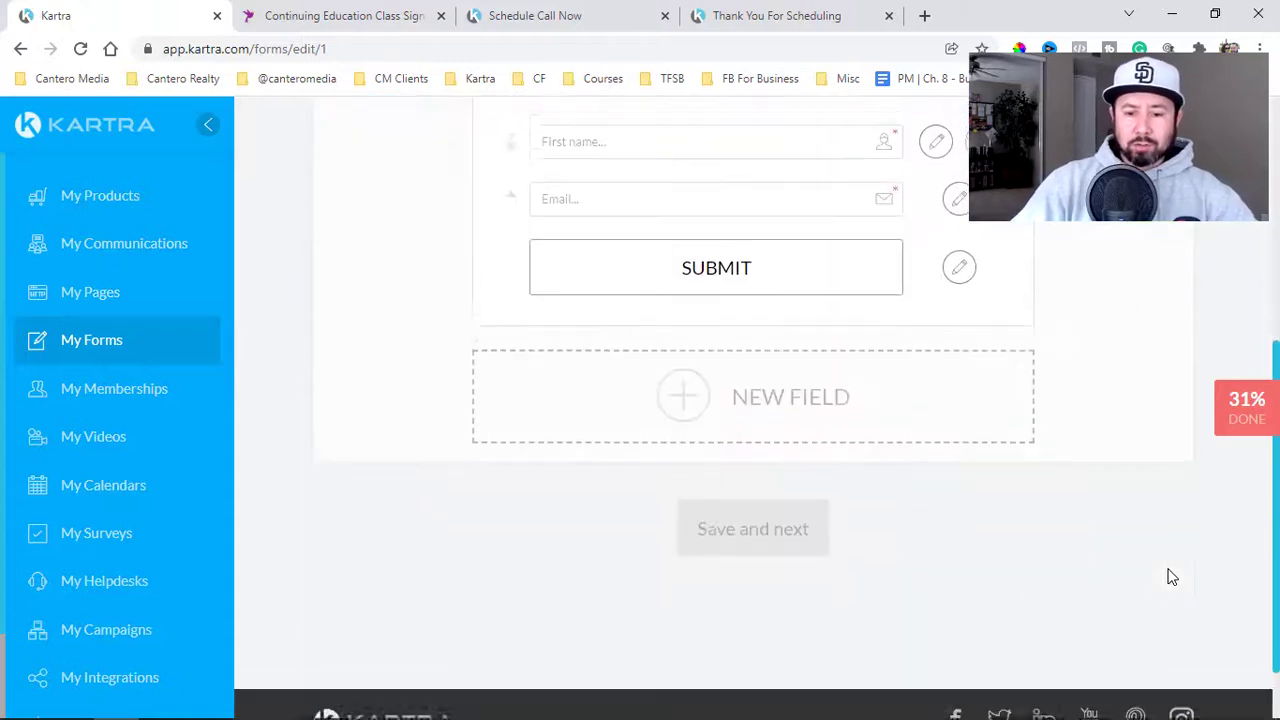
{"action": "scroll", "coordinate": [826, 400], "scroll_direction": "up", "scroll_amount": 5}
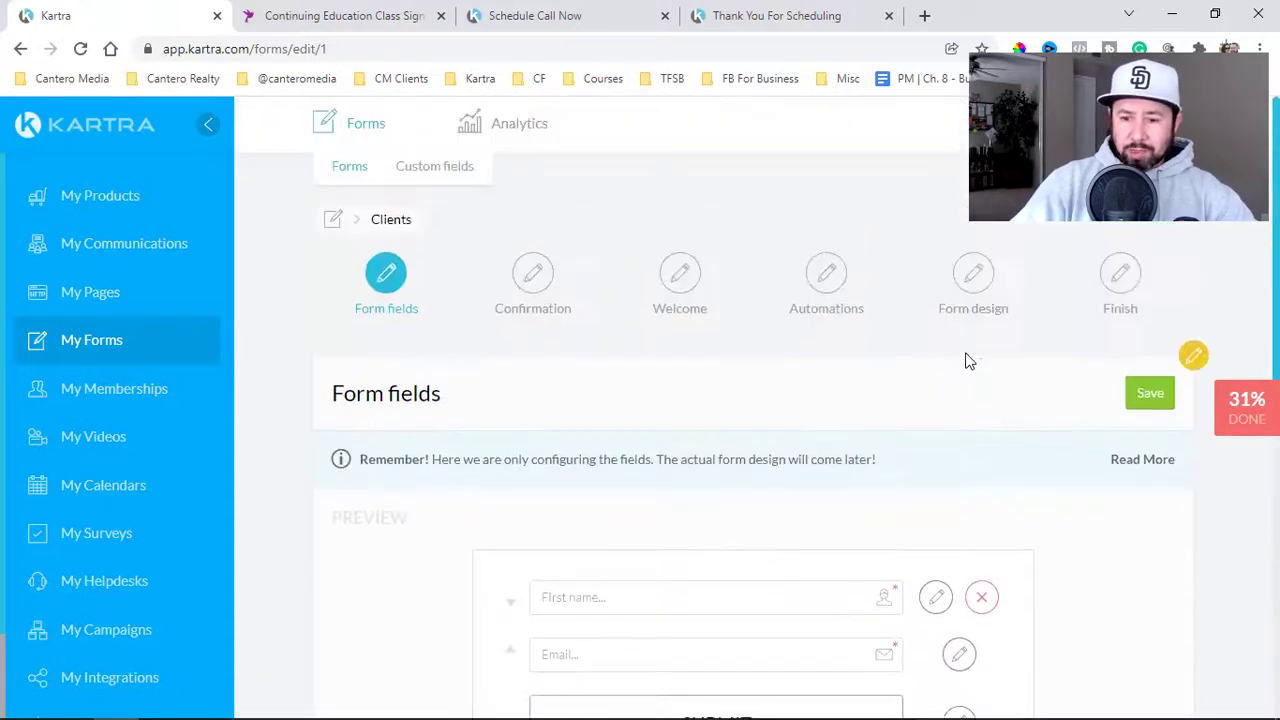
{"action": "left_click", "coordinate": [1150, 393]}
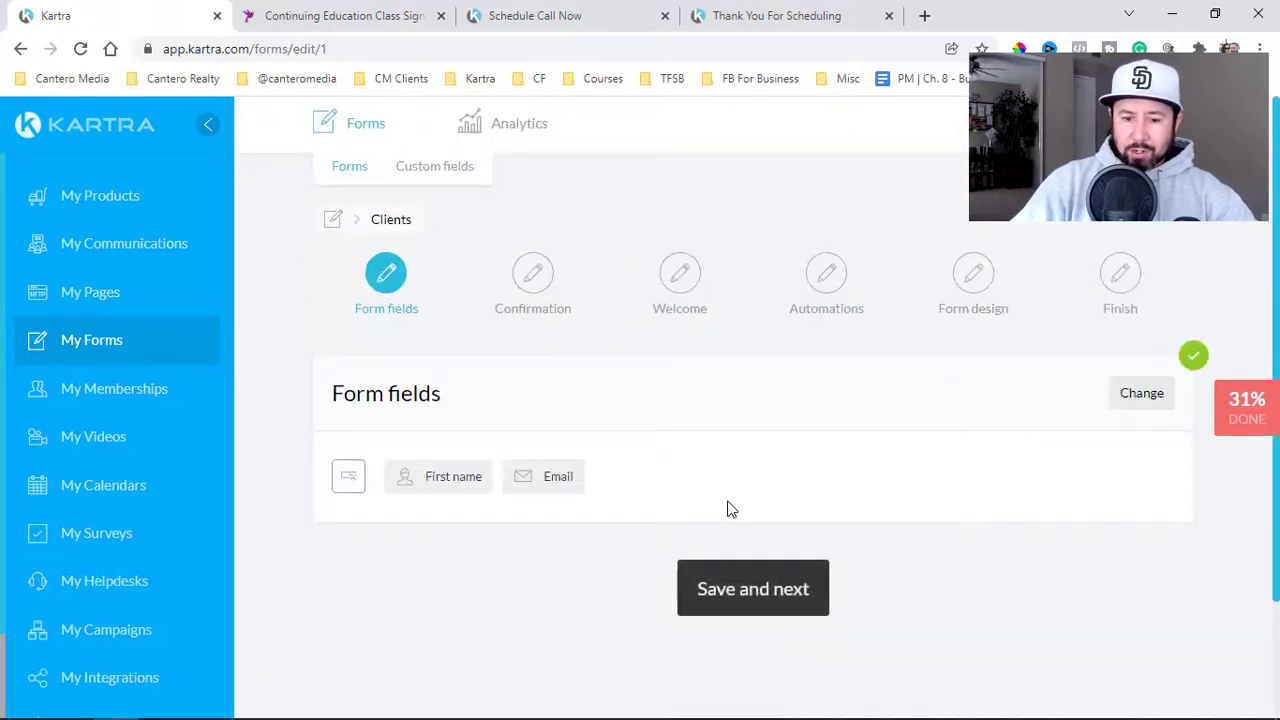
{"action": "left_click", "coordinate": [729, 571]}
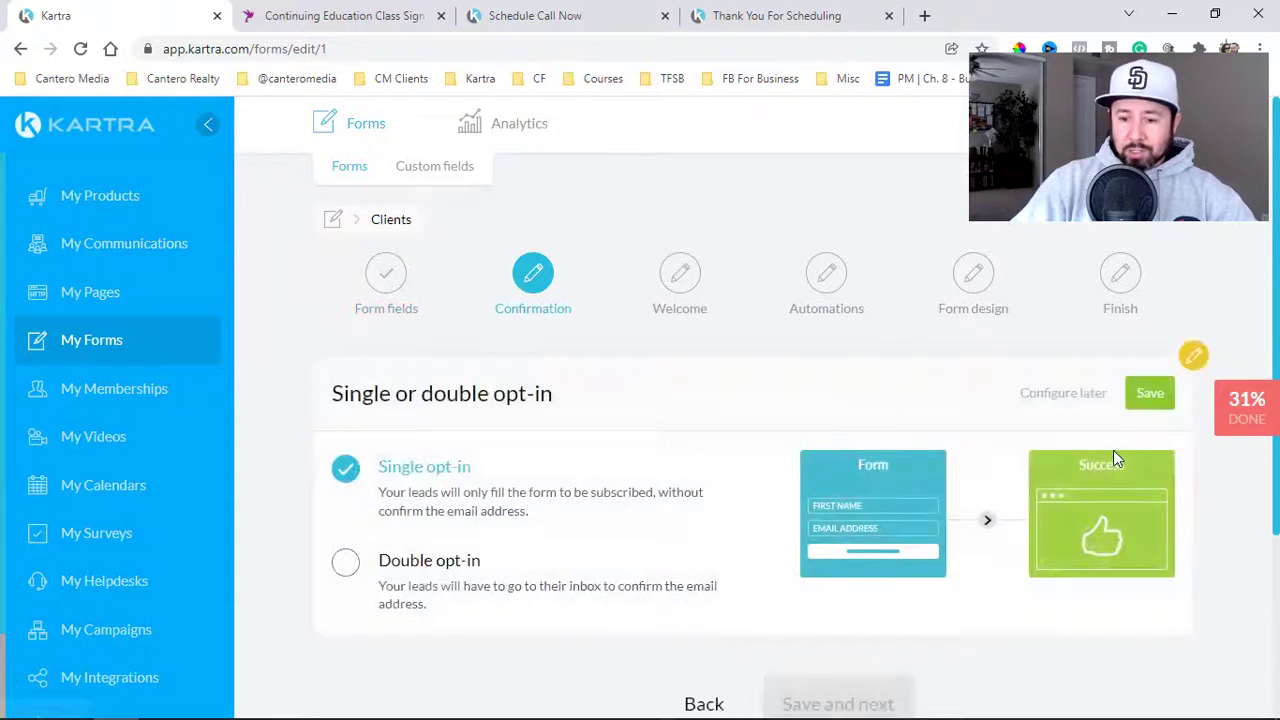
Step: Save single opt-in and set the success page to the Kartra page "Client Thank You Page" under "No site in particular"
{"action": "left_click", "coordinate": [1153, 393]}
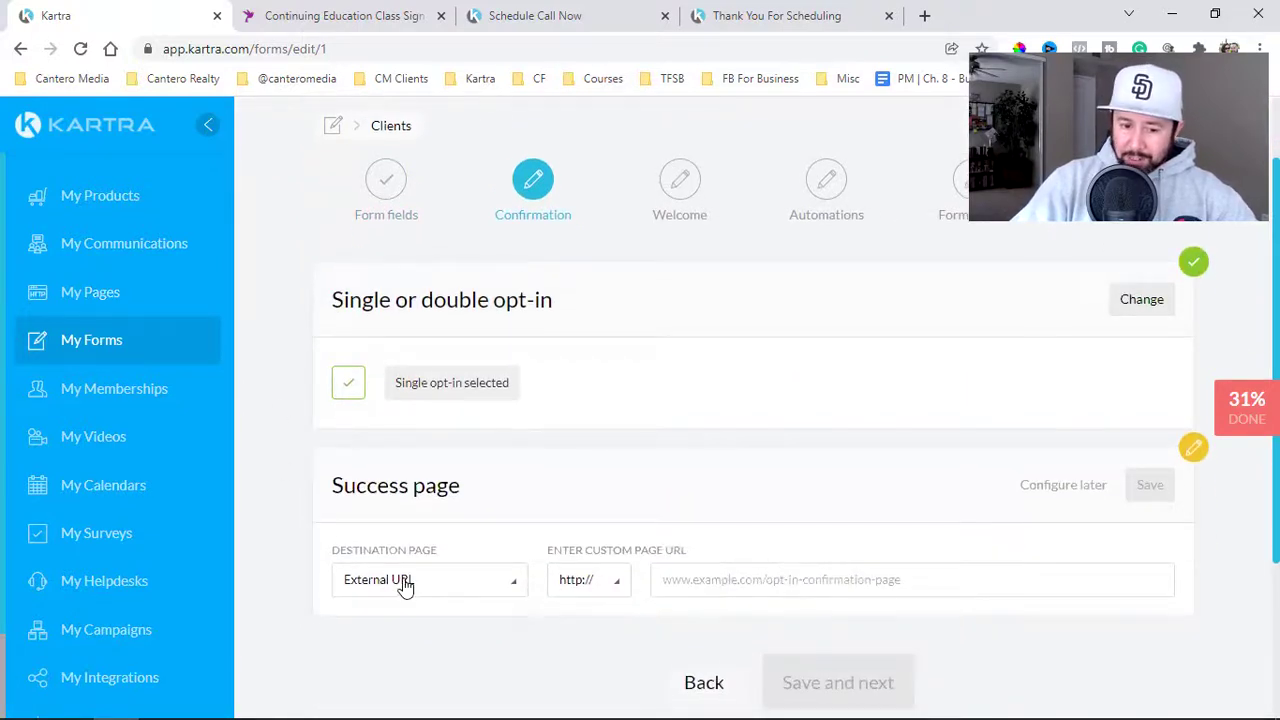
{"action": "left_click", "coordinate": [406, 584]}
{"action": "left_click", "coordinate": [370, 650]}
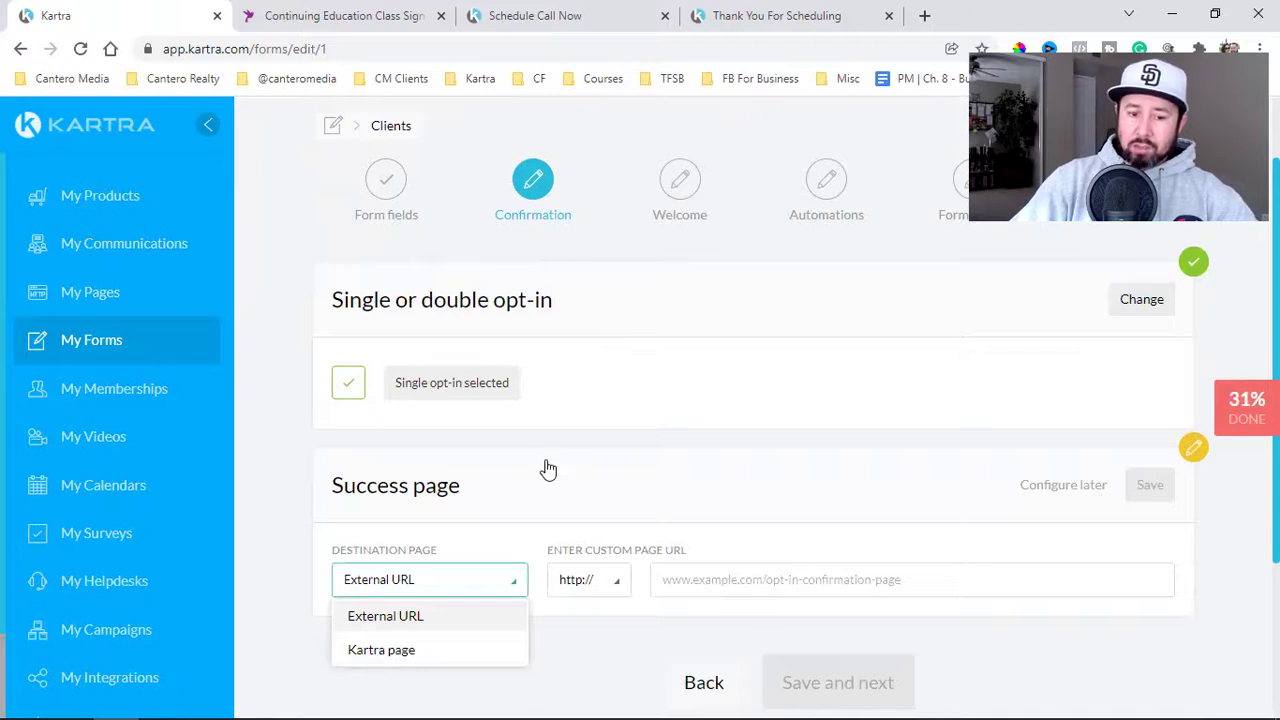
{"action": "scroll", "coordinate": [560, 450], "scroll_direction": "down", "scroll_amount": 2}
{"action": "left_click", "coordinate": [666, 392]}
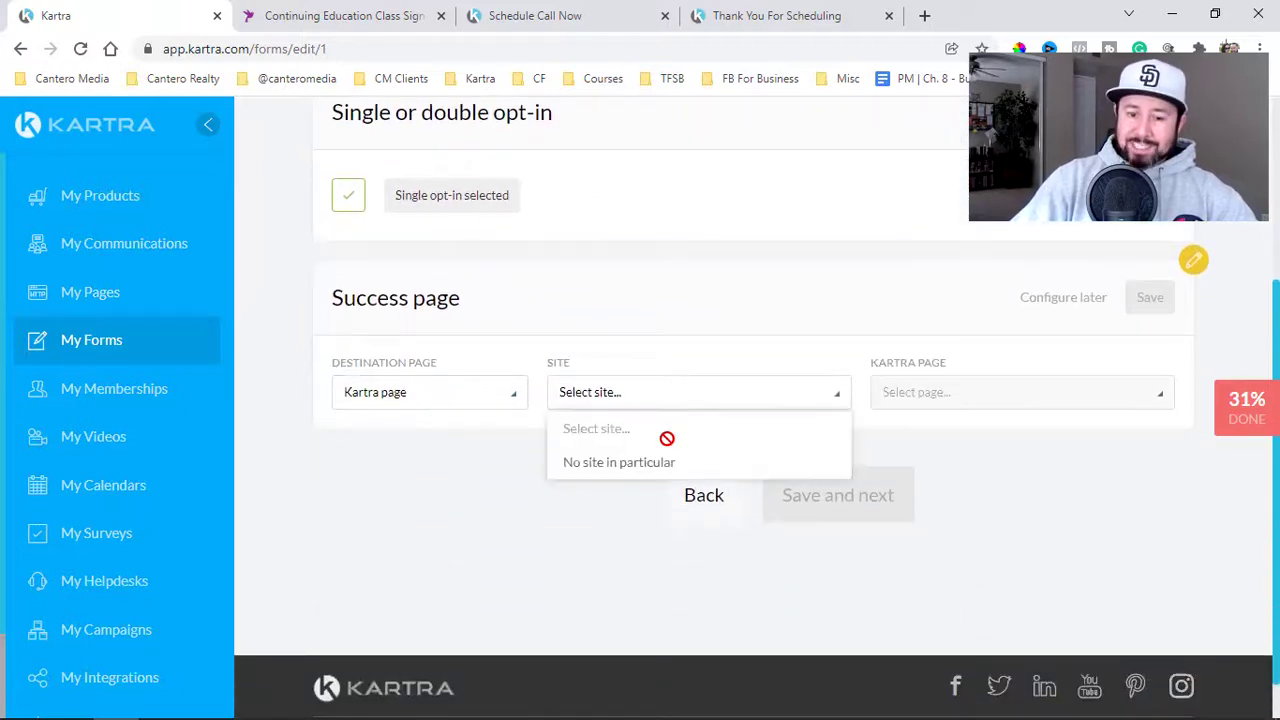
{"action": "left_click", "coordinate": [657, 463]}
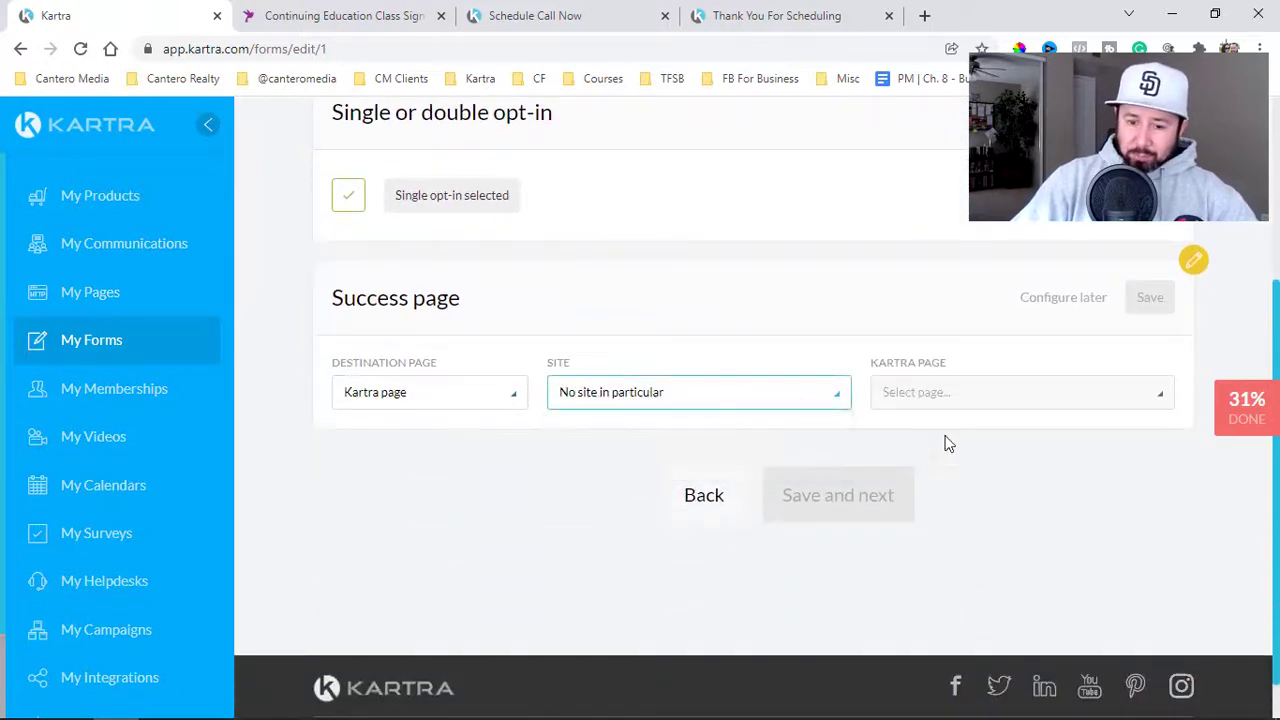
{"action": "left_click", "coordinate": [1088, 418]}
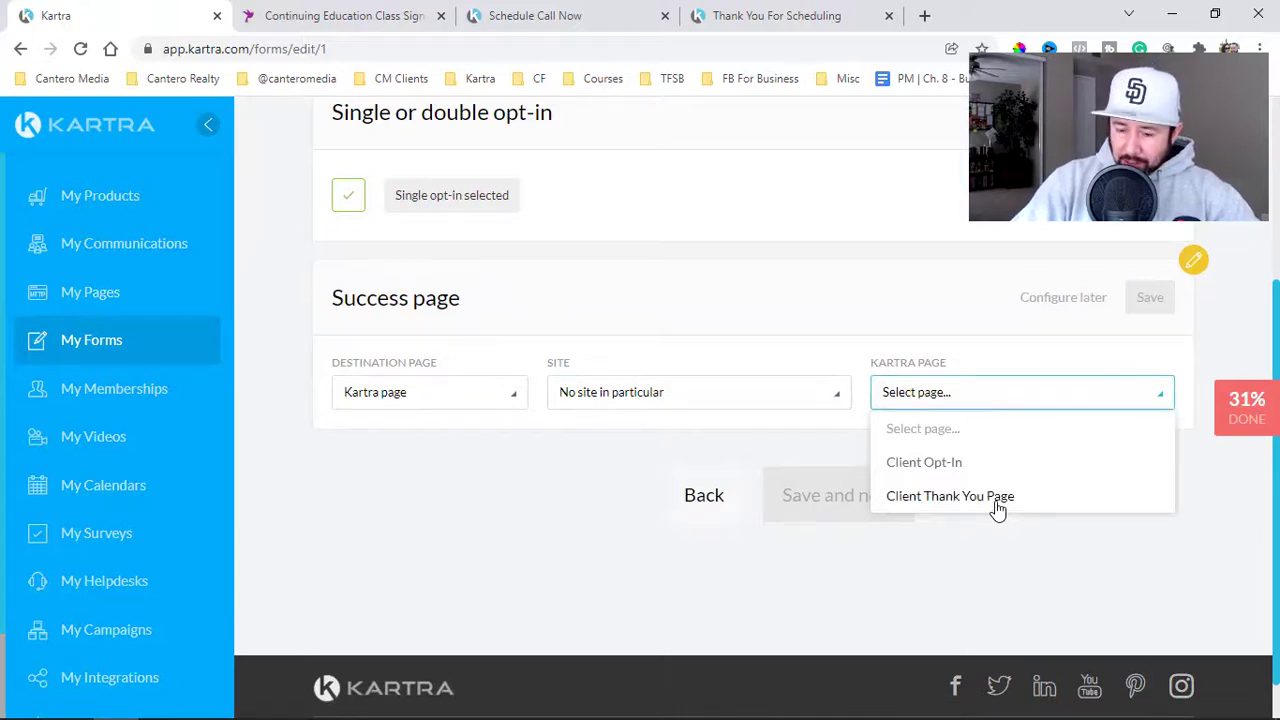
{"action": "left_click", "coordinate": [997, 505]}
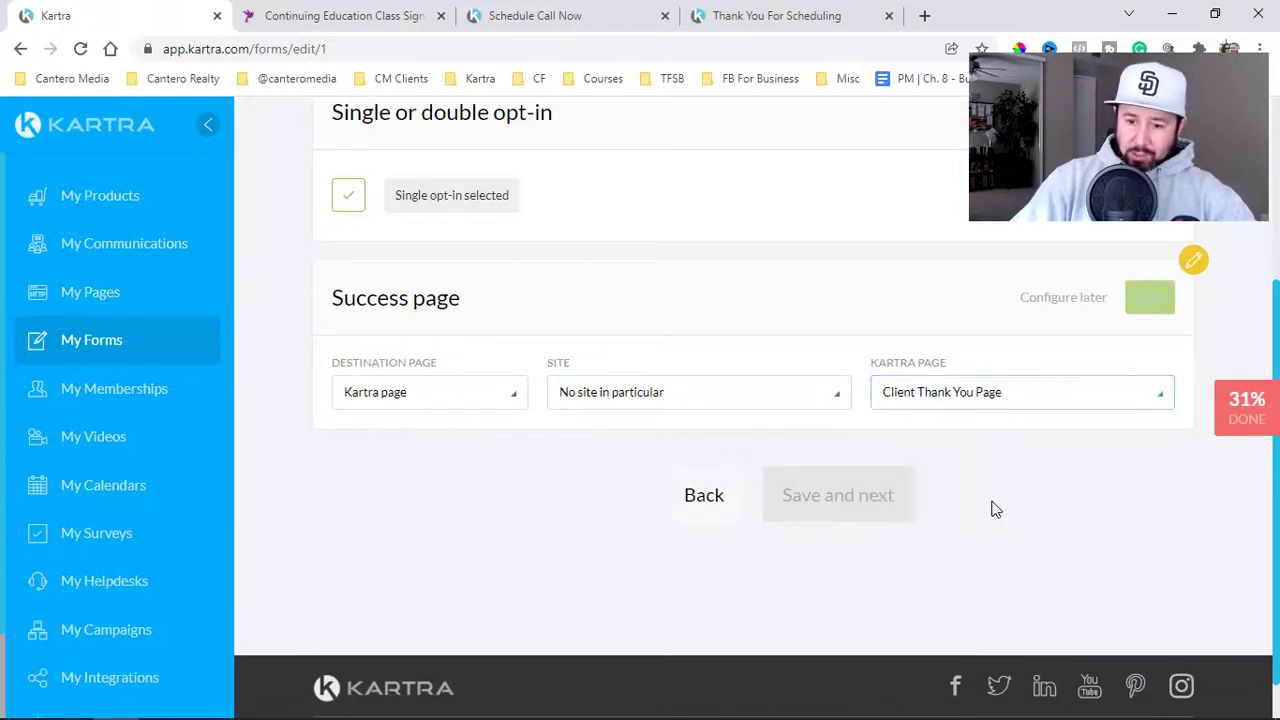
{"action": "left_click", "coordinate": [1152, 298]}
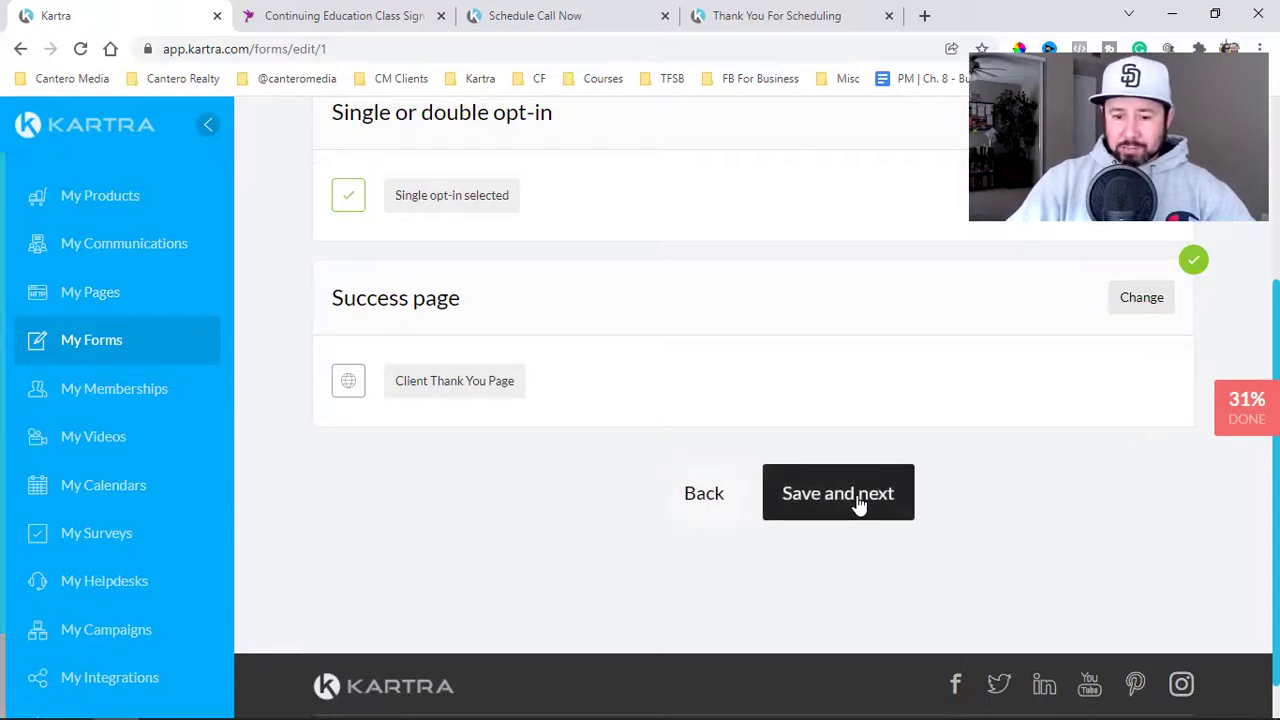
Step: Leave the form without a welcome message and continue to its automation settings
{"action": "left_click", "coordinate": [895, 500]}
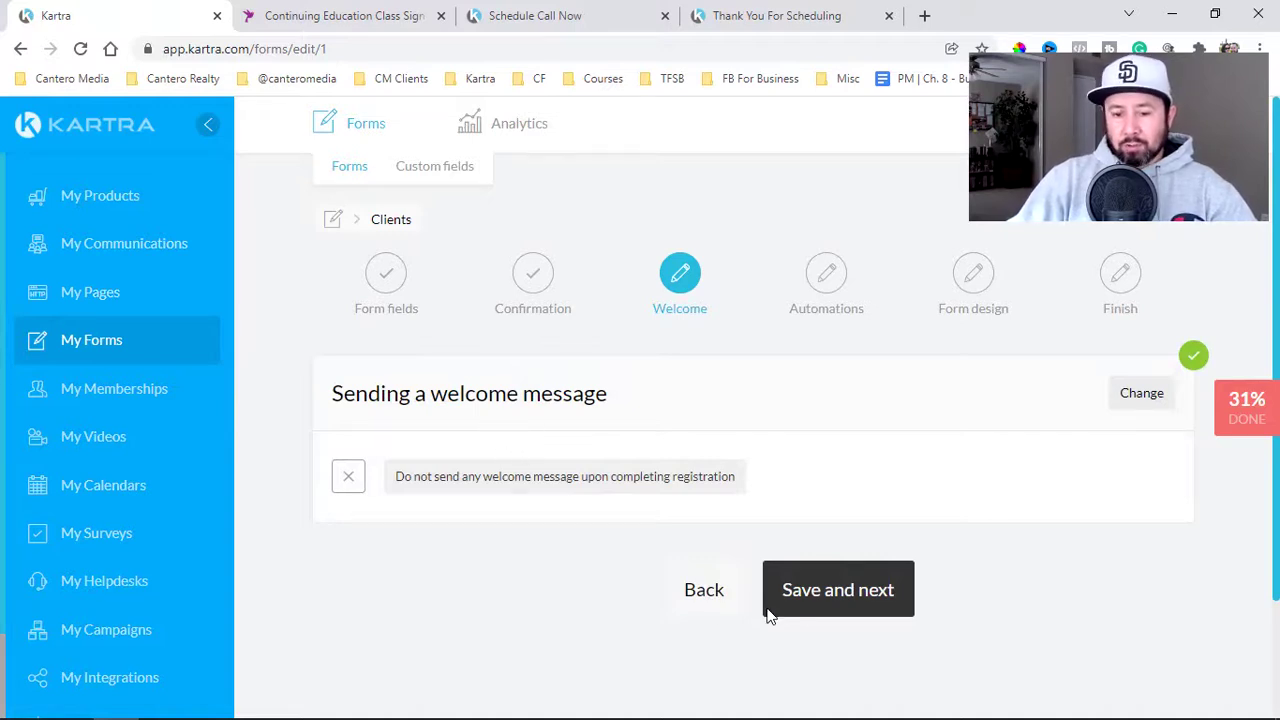
{"action": "left_click", "coordinate": [820, 606]}
{"action": "scroll", "coordinate": [500, 480], "scroll_direction": "down", "scroll_amount": 1}
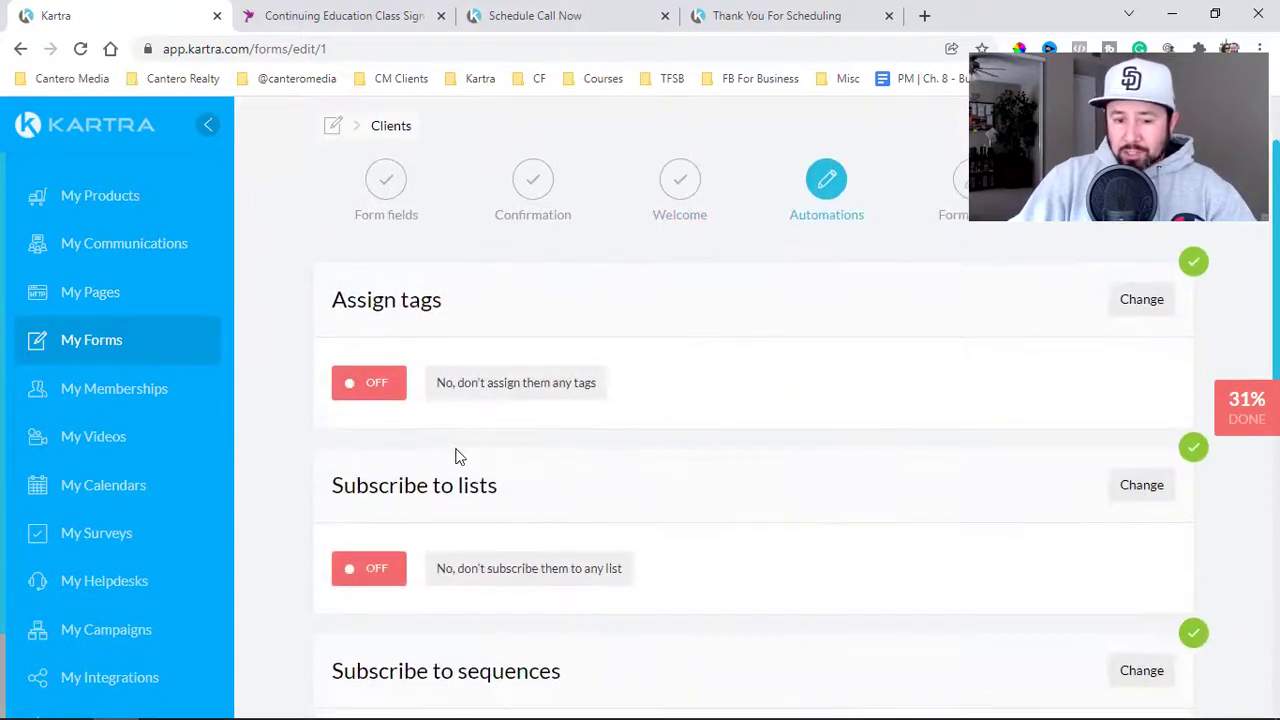
Step: Subscribe people filling in the form to the "Clients" list and save the list setting
{"action": "left_click", "coordinate": [1142, 485]}
{"action": "scroll", "coordinate": [1070, 480], "scroll_direction": "down", "scroll_amount": 1}
{"action": "scroll", "coordinate": [1073, 480], "scroll_direction": "down", "scroll_amount": 1}
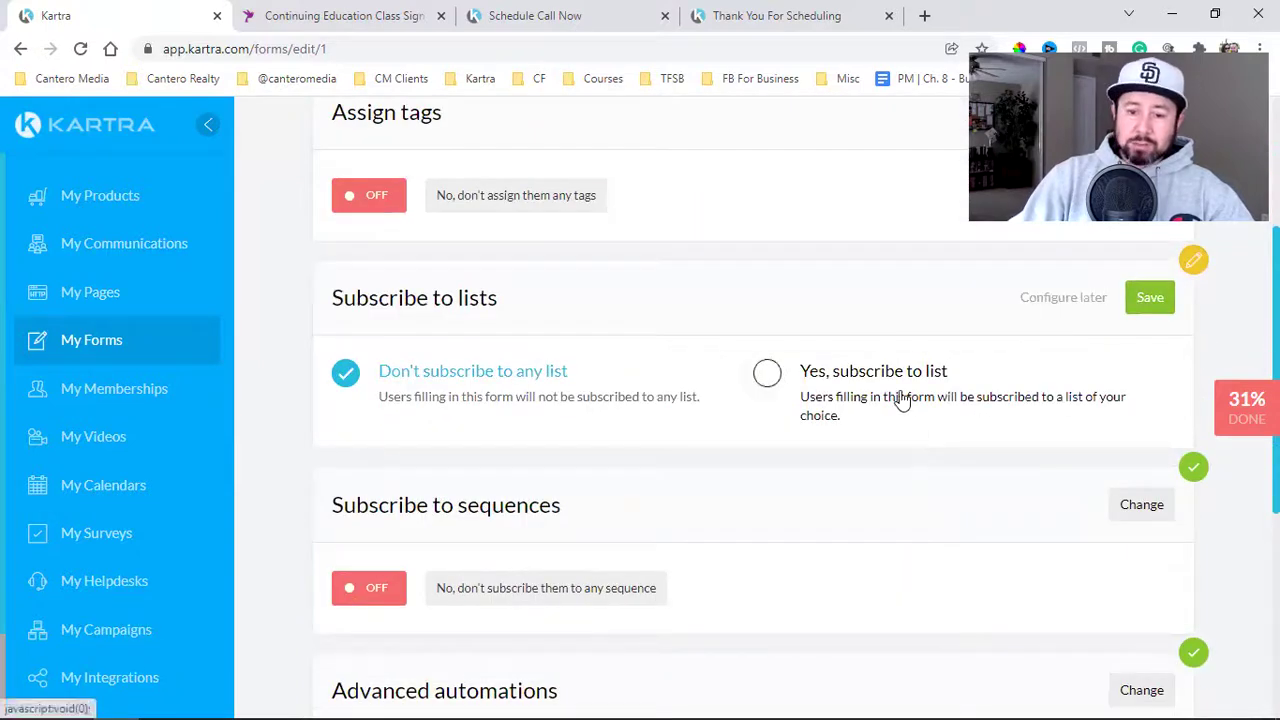
{"action": "left_click", "coordinate": [903, 401]}
{"action": "left_click", "coordinate": [520, 512]}
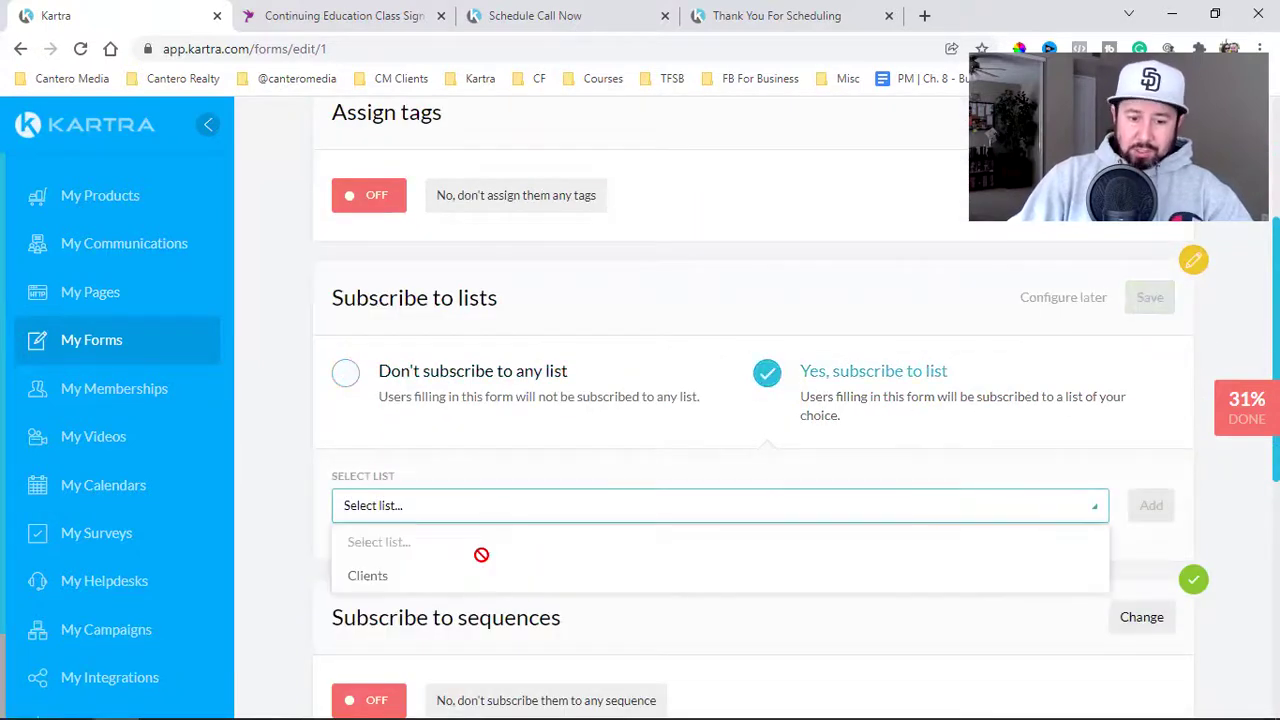
{"action": "left_click", "coordinate": [487, 578]}
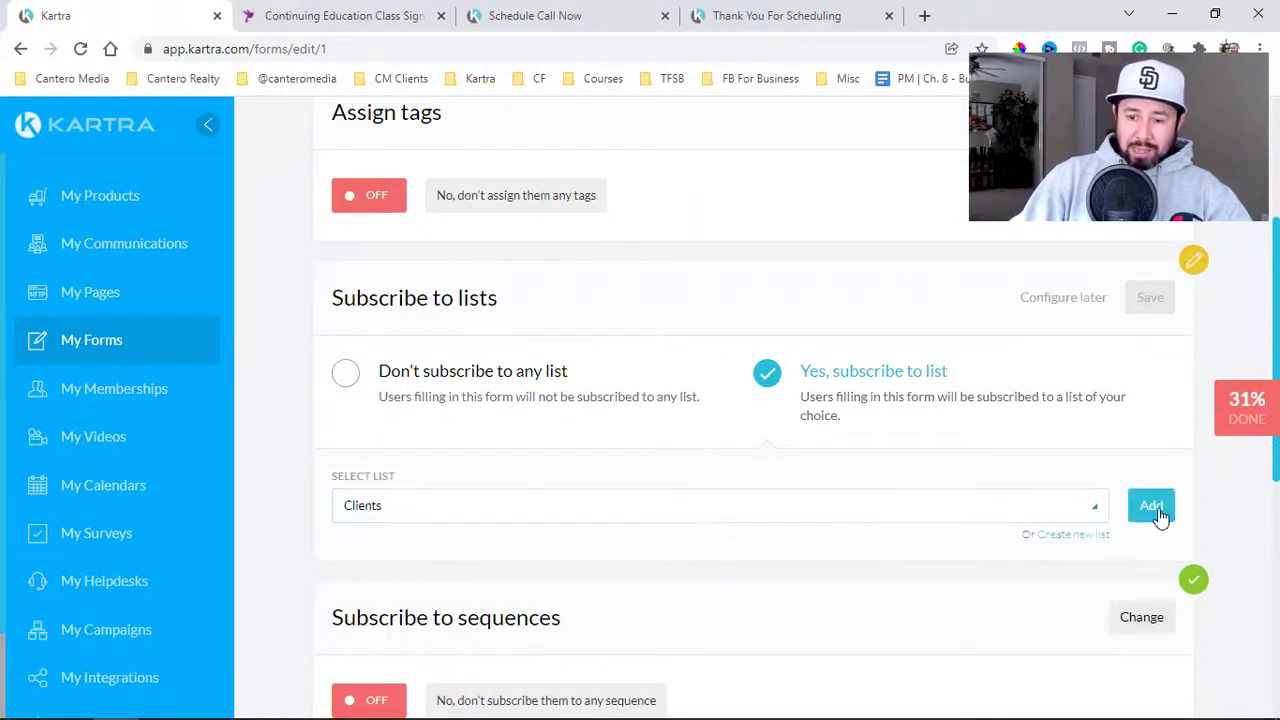
{"action": "left_click", "coordinate": [1160, 508]}
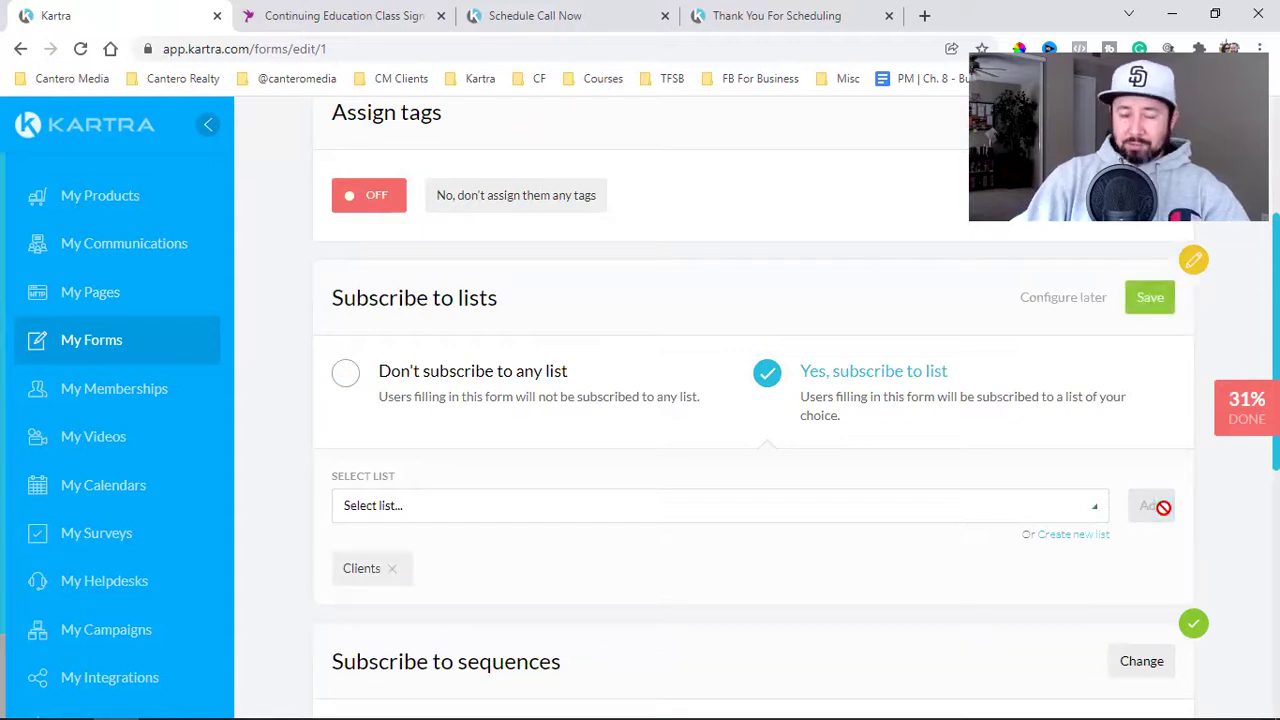
{"action": "left_click", "coordinate": [1152, 299]}
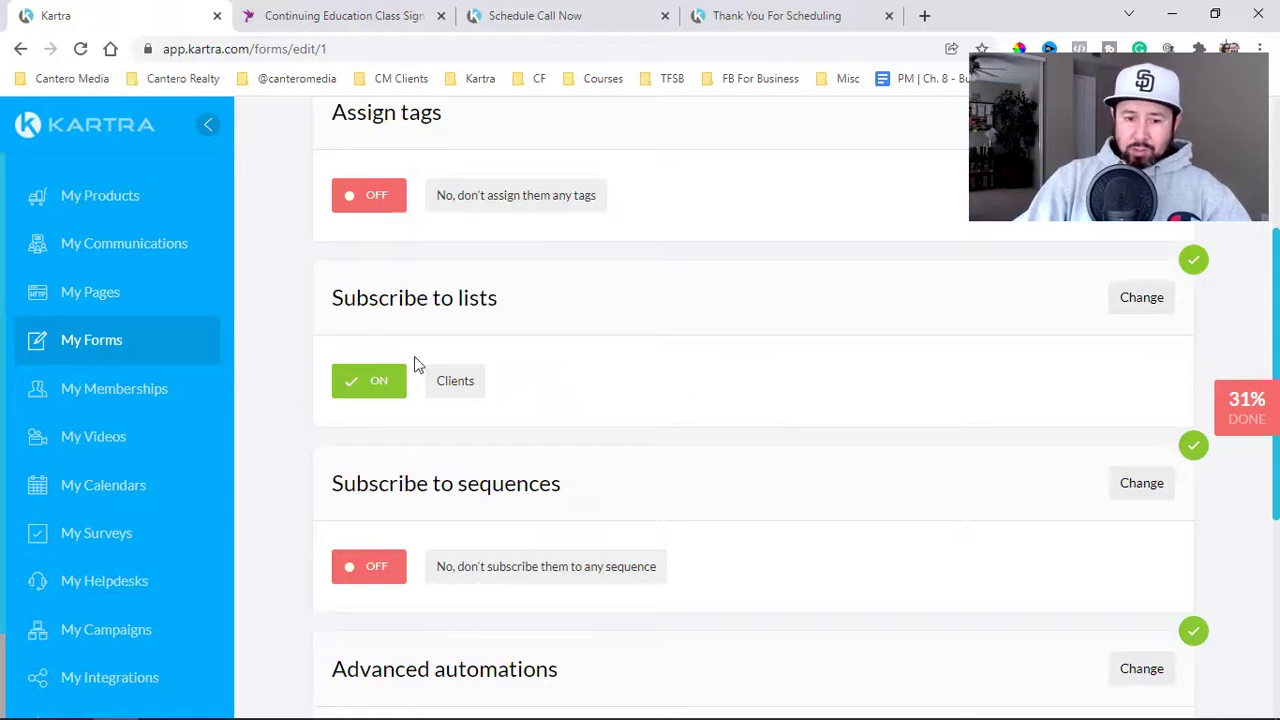
Step: Proceed past the automations, save the form design for use in another Kartra asset, and finish the form
{"action": "scroll", "coordinate": [1003, 570], "scroll_direction": "down", "scroll_amount": 1}
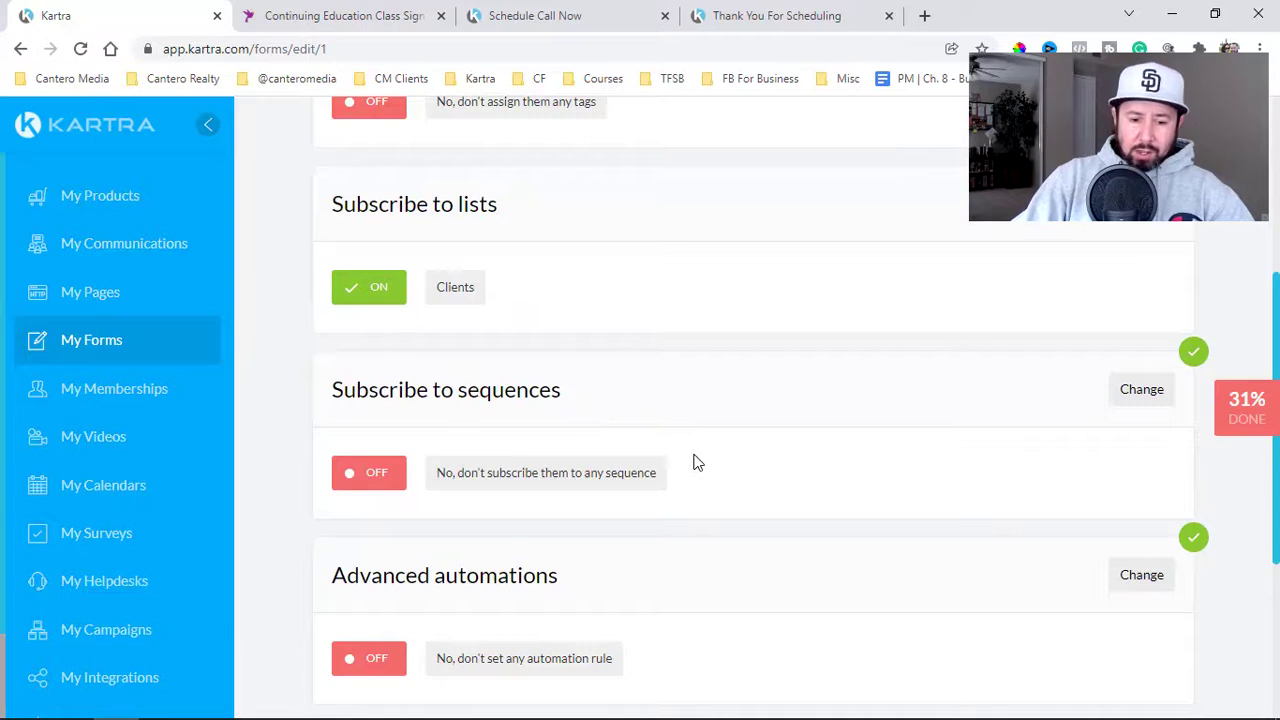
{"action": "scroll", "coordinate": [690, 457], "scroll_direction": "down", "scroll_amount": 2}
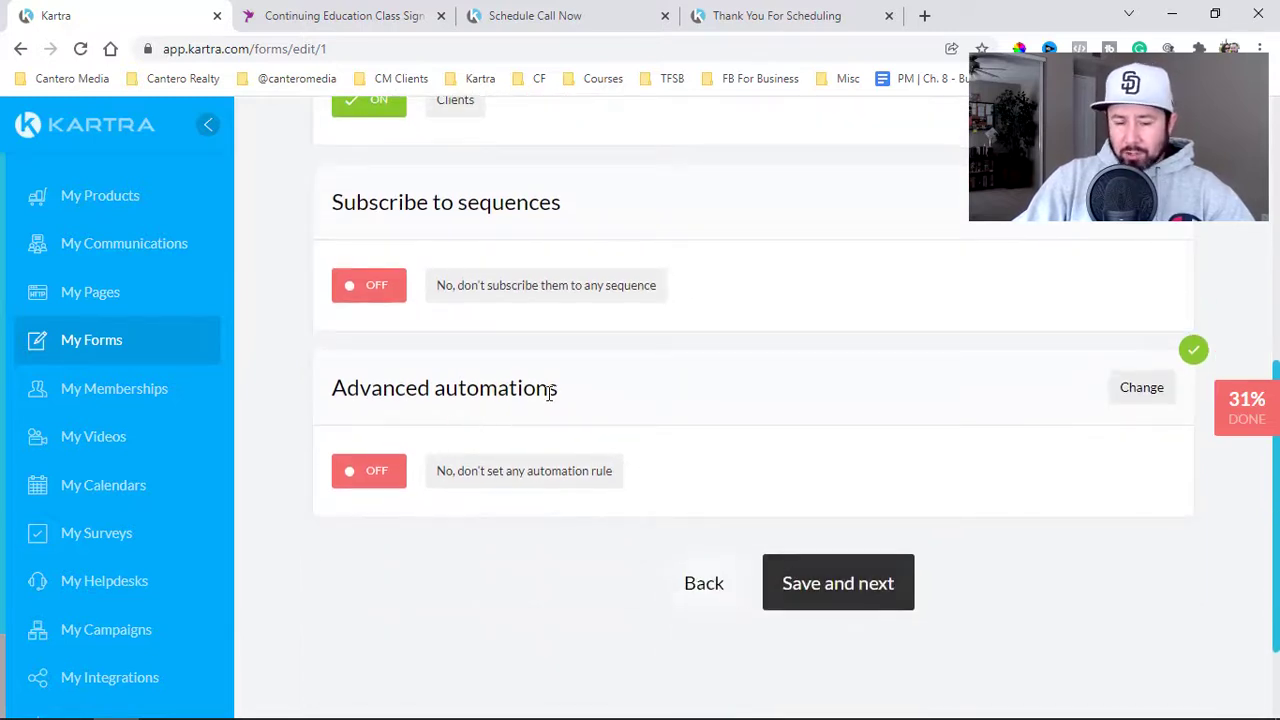
{"action": "left_click", "coordinate": [838, 590]}
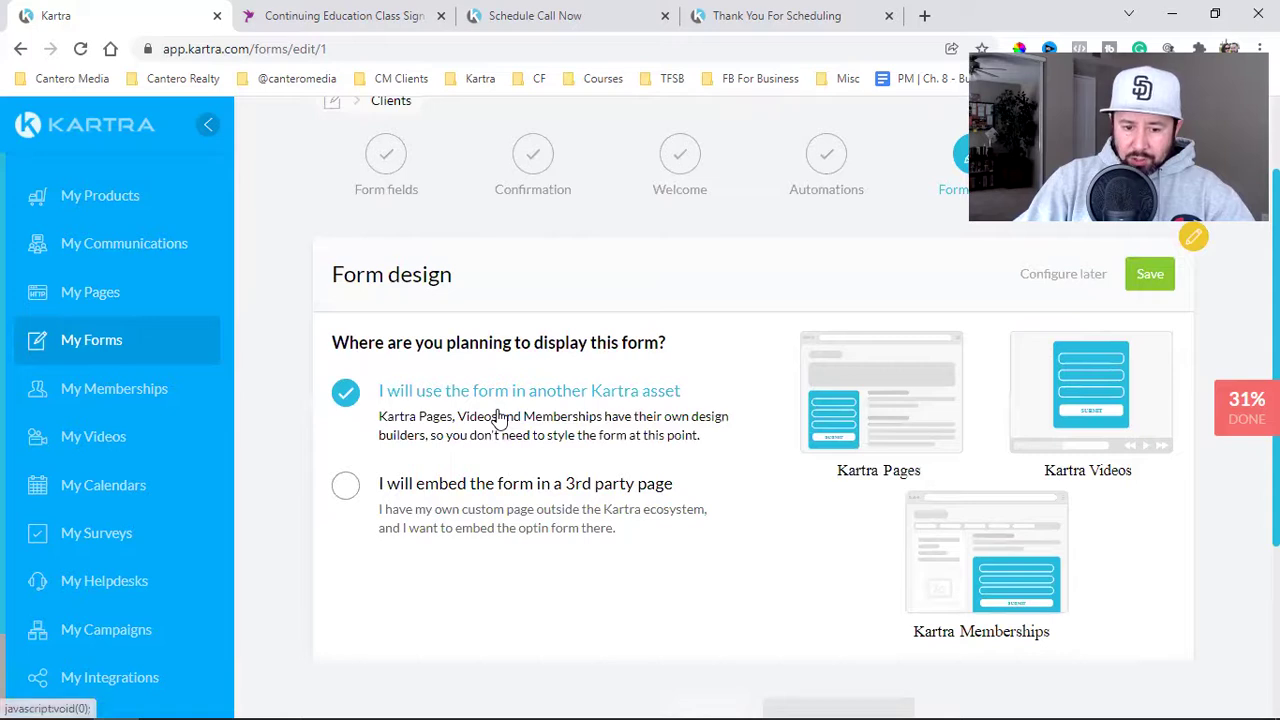
{"action": "left_click", "coordinate": [1155, 275]}
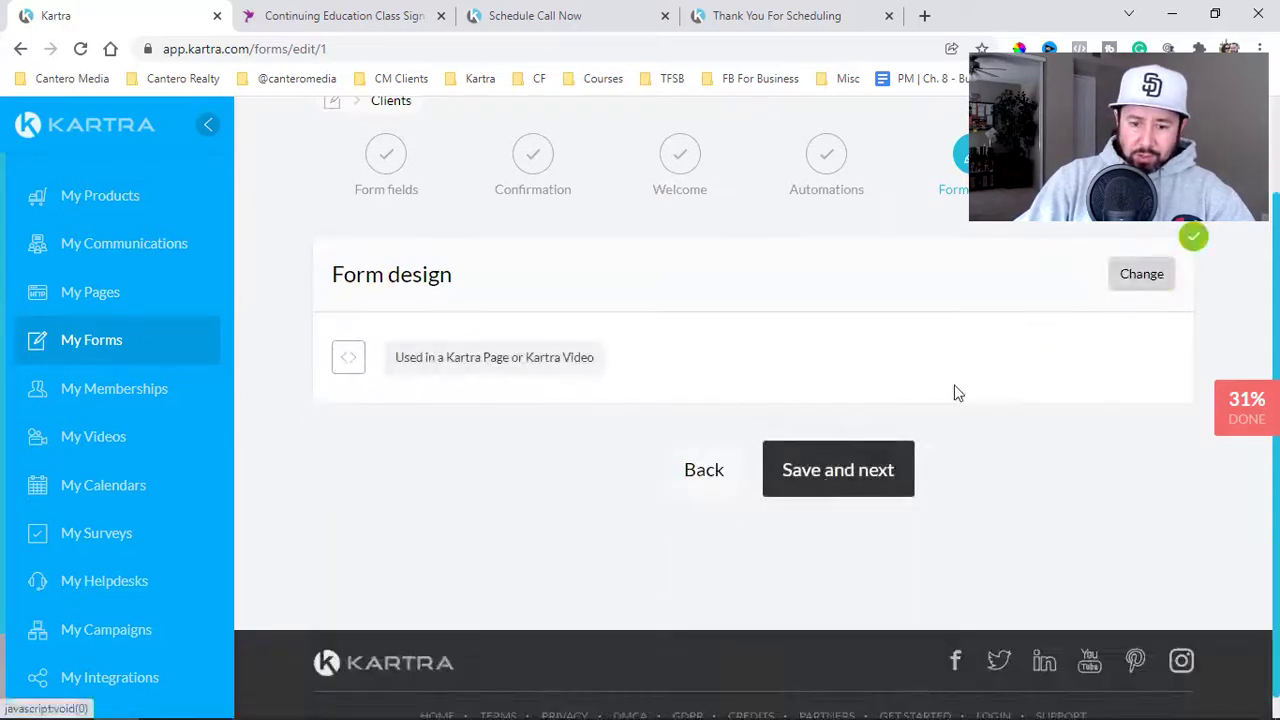
{"action": "left_click", "coordinate": [826, 484]}
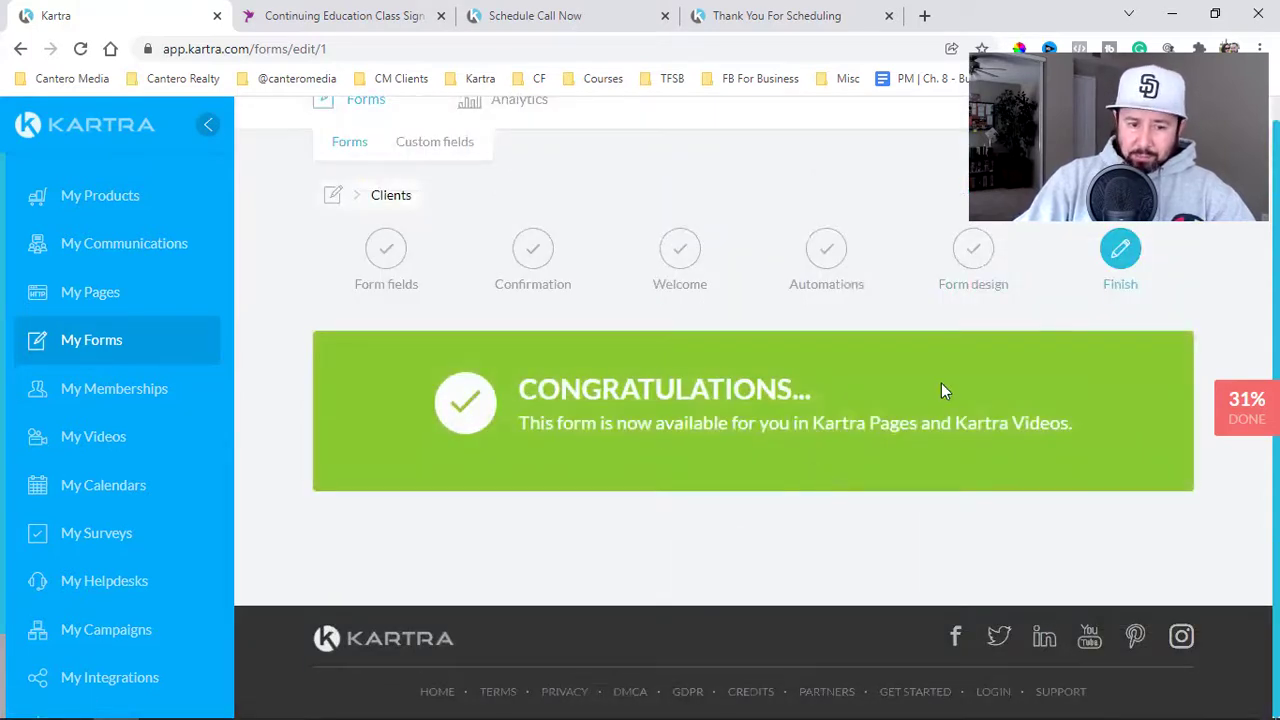
Step: Open the "Client Opt-In" page in the page editor
{"action": "left_click", "coordinate": [70, 292]}
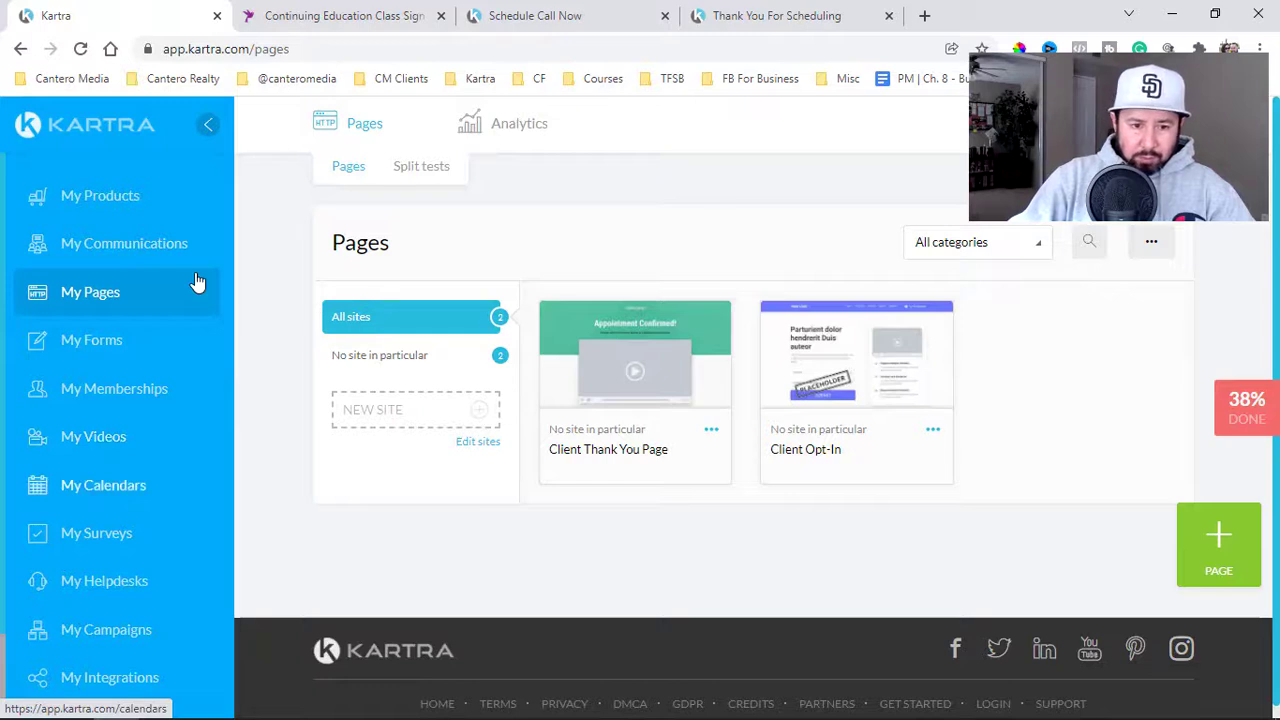
{"action": "left_click", "coordinate": [933, 430]}
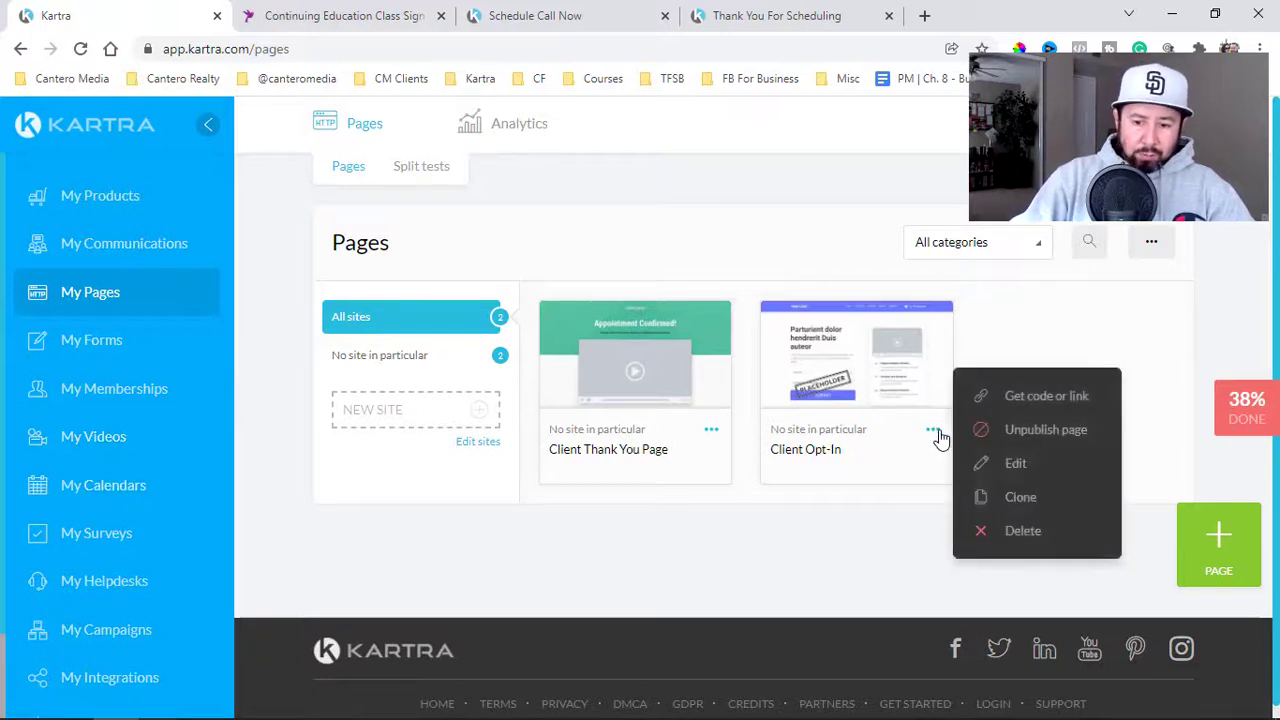
{"action": "left_click", "coordinate": [1015, 465]}
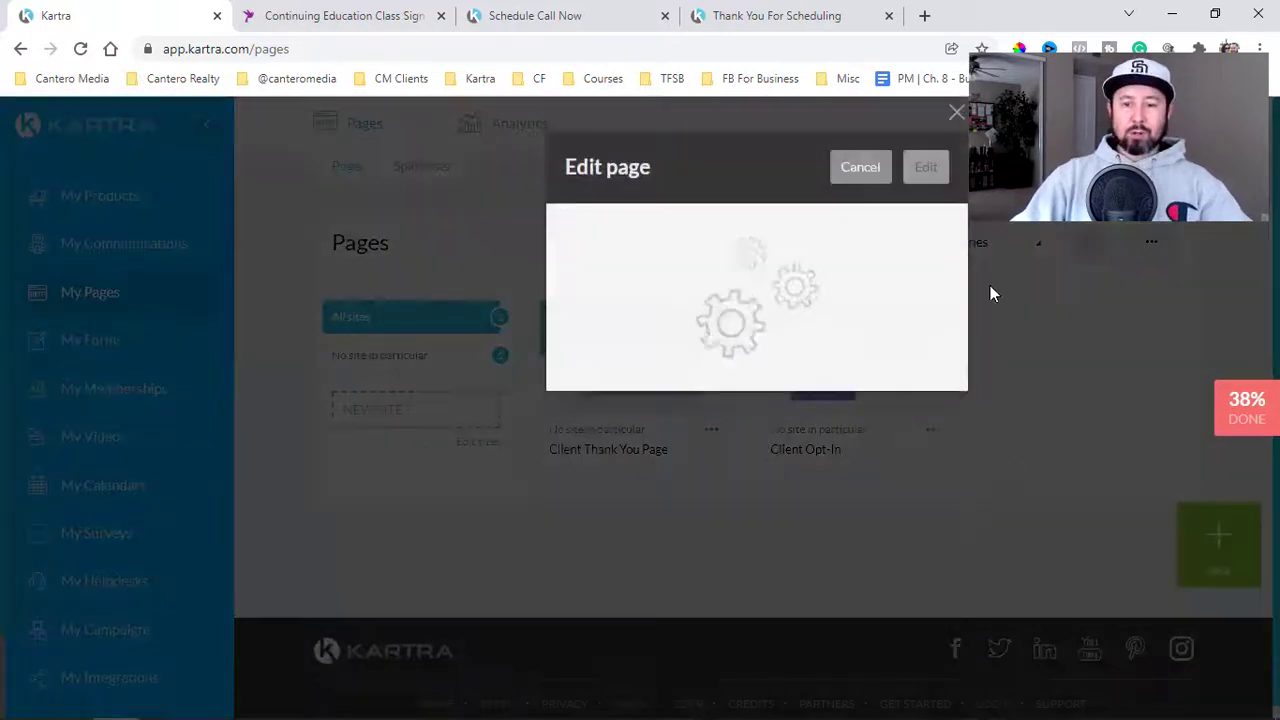
{"action": "left_click", "coordinate": [924, 172]}
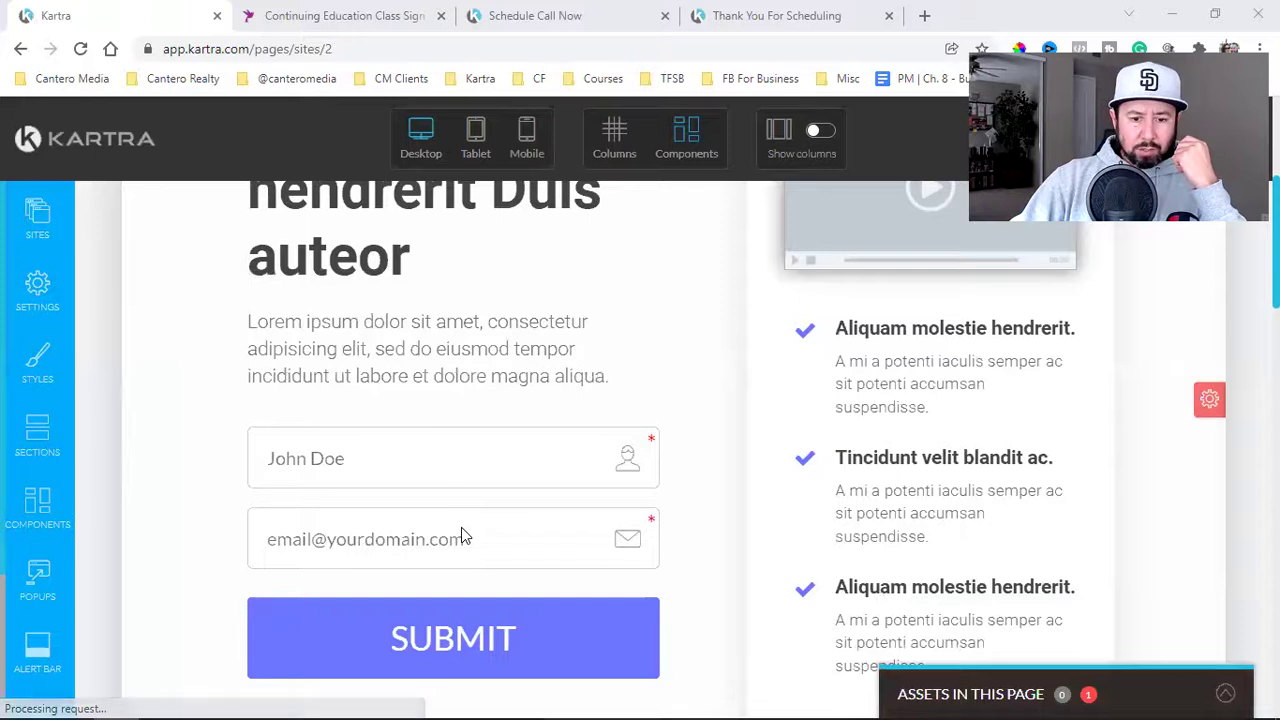
Step: Connect the placeholder form on the opt-in page to the "Clients" opt-in form and apply it
{"action": "mouse_move", "coordinate": [436, 494]}
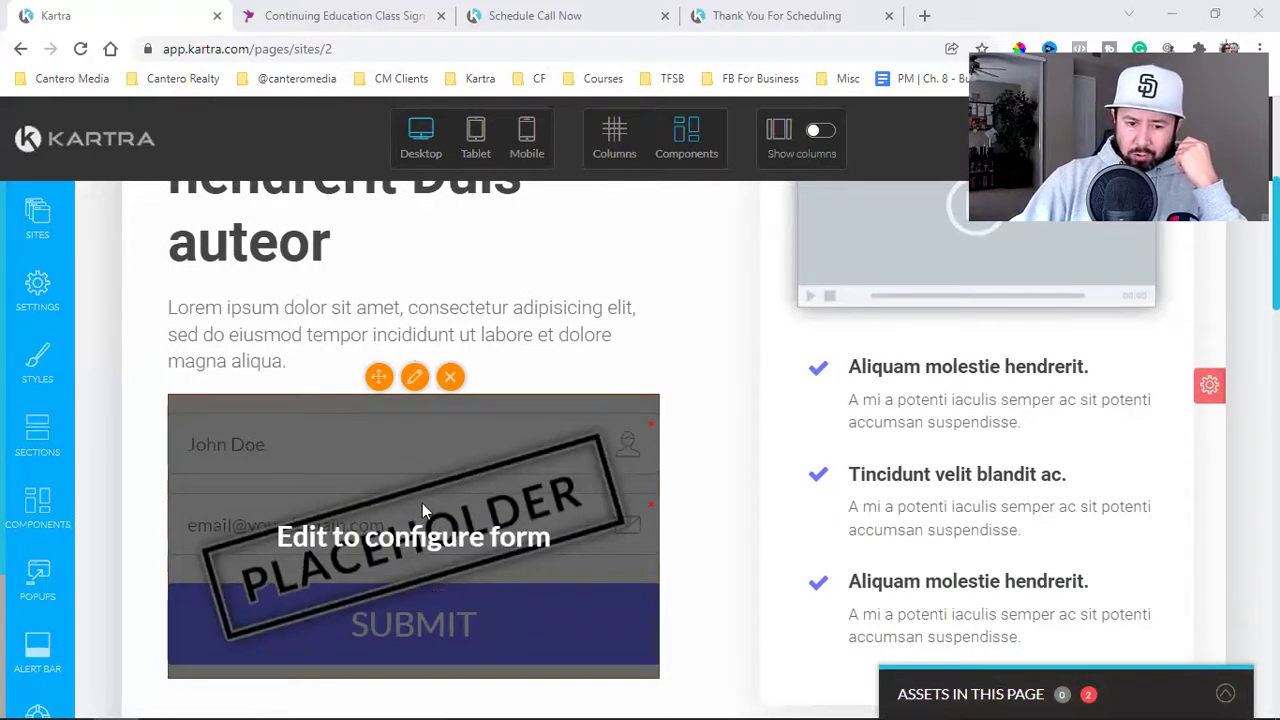
{"action": "left_click", "coordinate": [416, 378]}
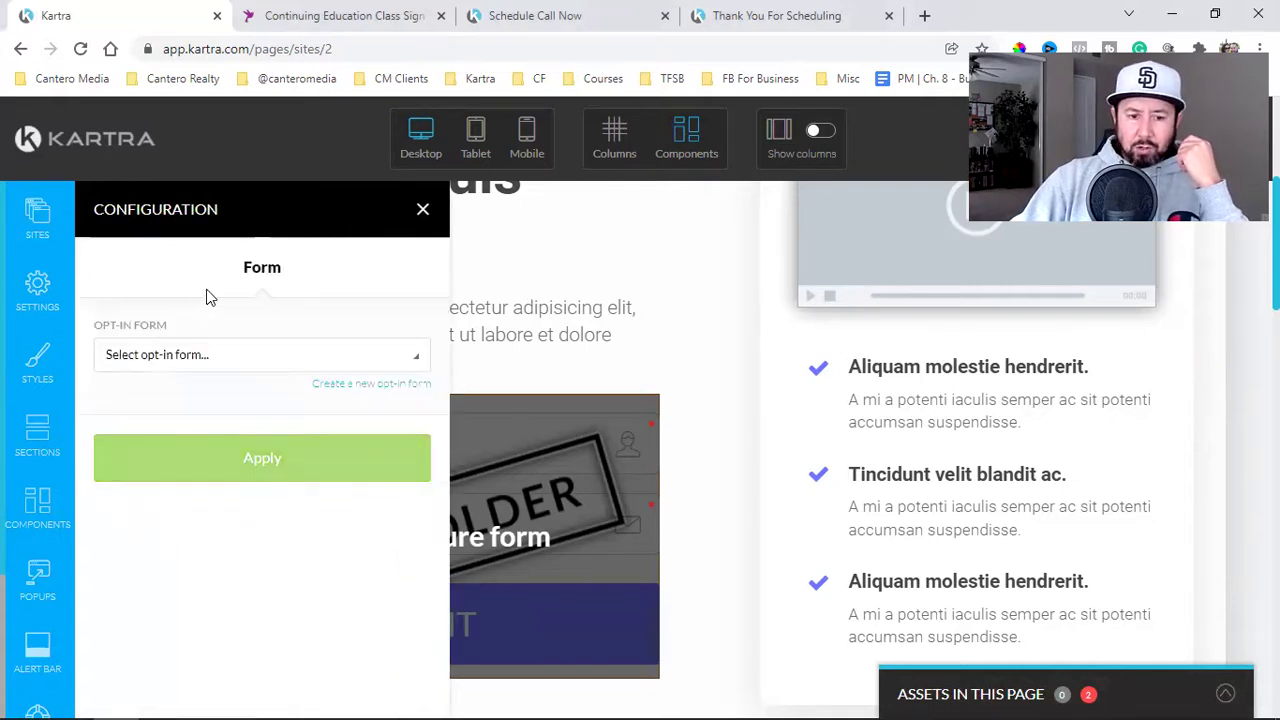
{"action": "left_click", "coordinate": [238, 355]}
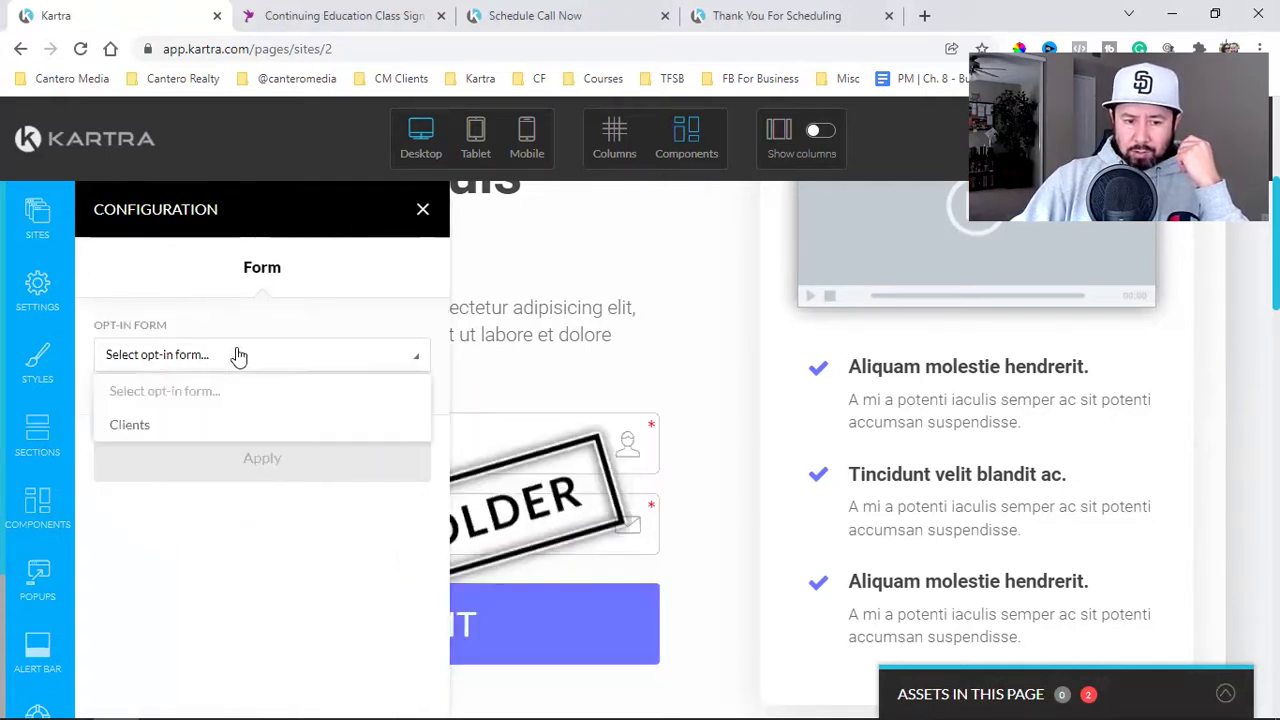
{"action": "left_click", "coordinate": [158, 428]}
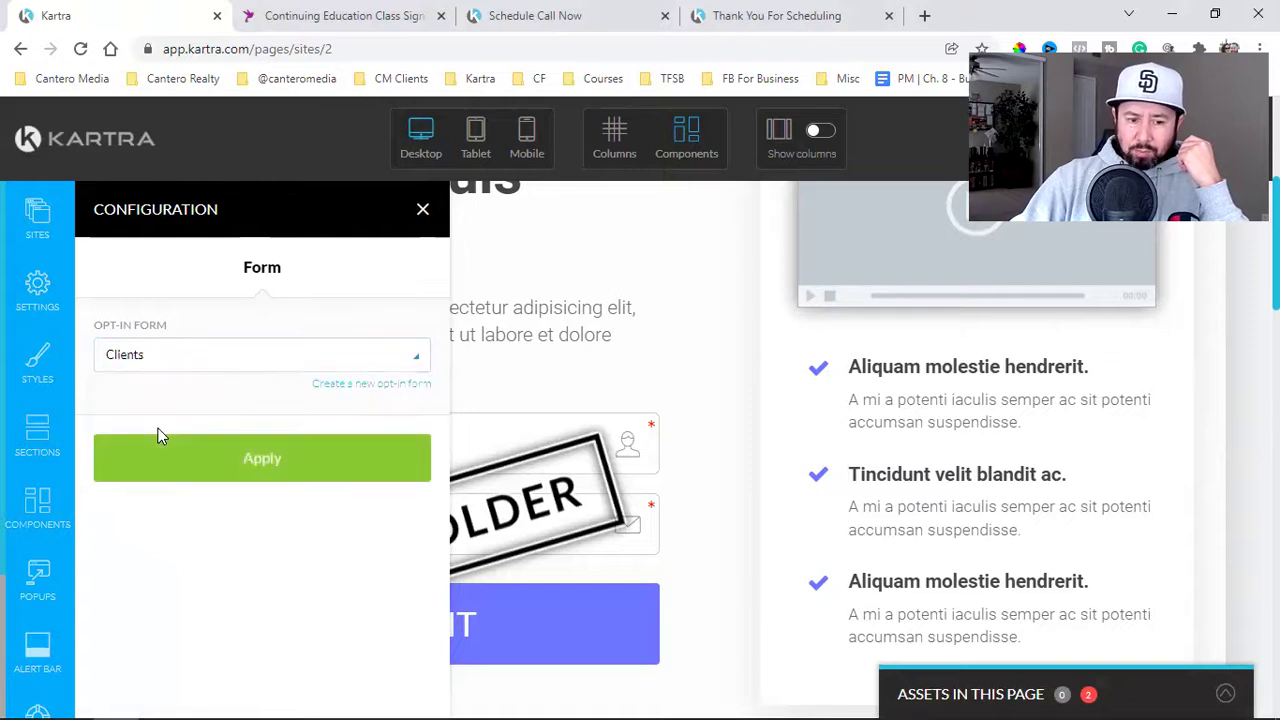
{"action": "left_click", "coordinate": [235, 456]}
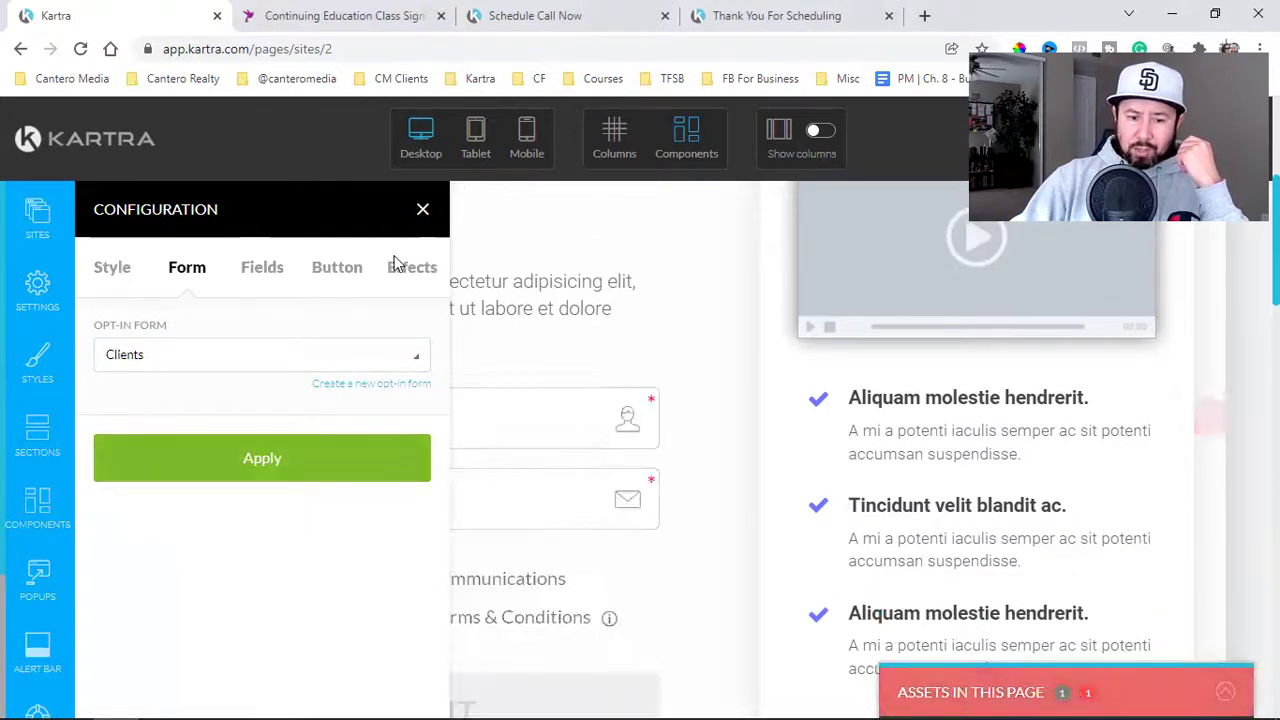
{"action": "left_click", "coordinate": [300, 466]}
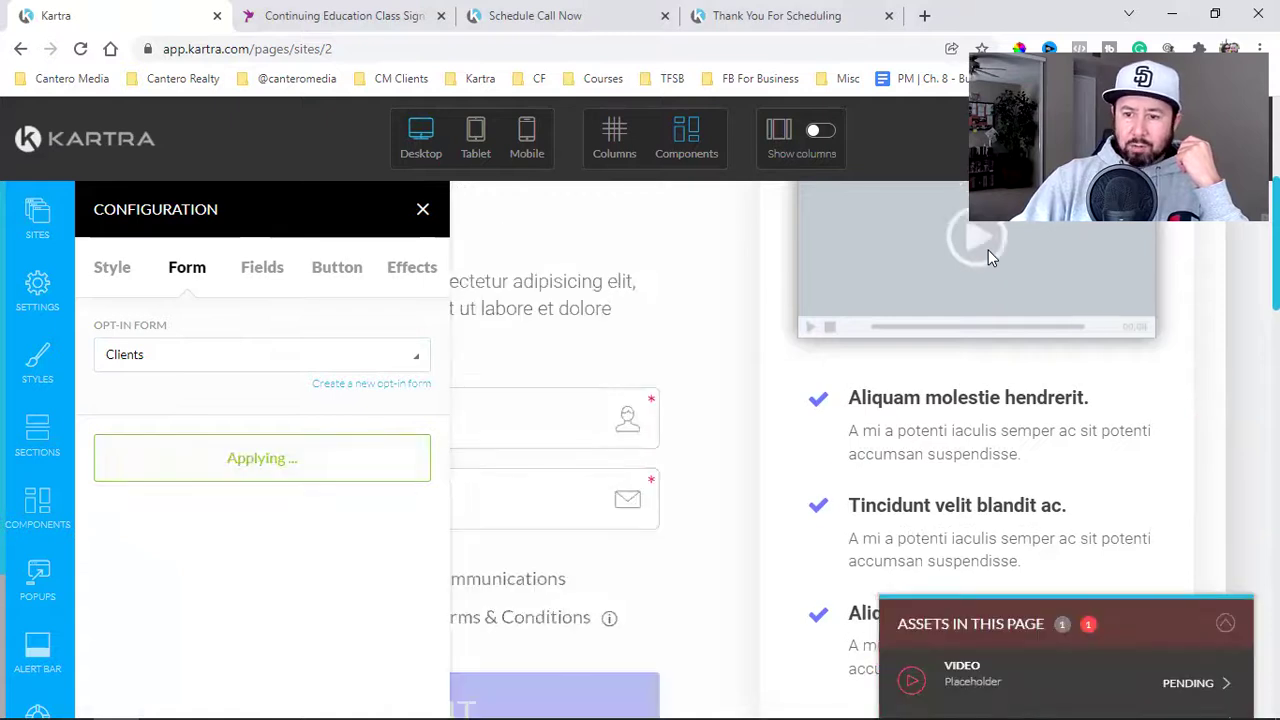
Step: Publish the updated opt-in page and exit the page editor to the pages overview
{"action": "left_click", "coordinate": [1200, 139]}
{"action": "left_click", "coordinate": [1140, 218]}
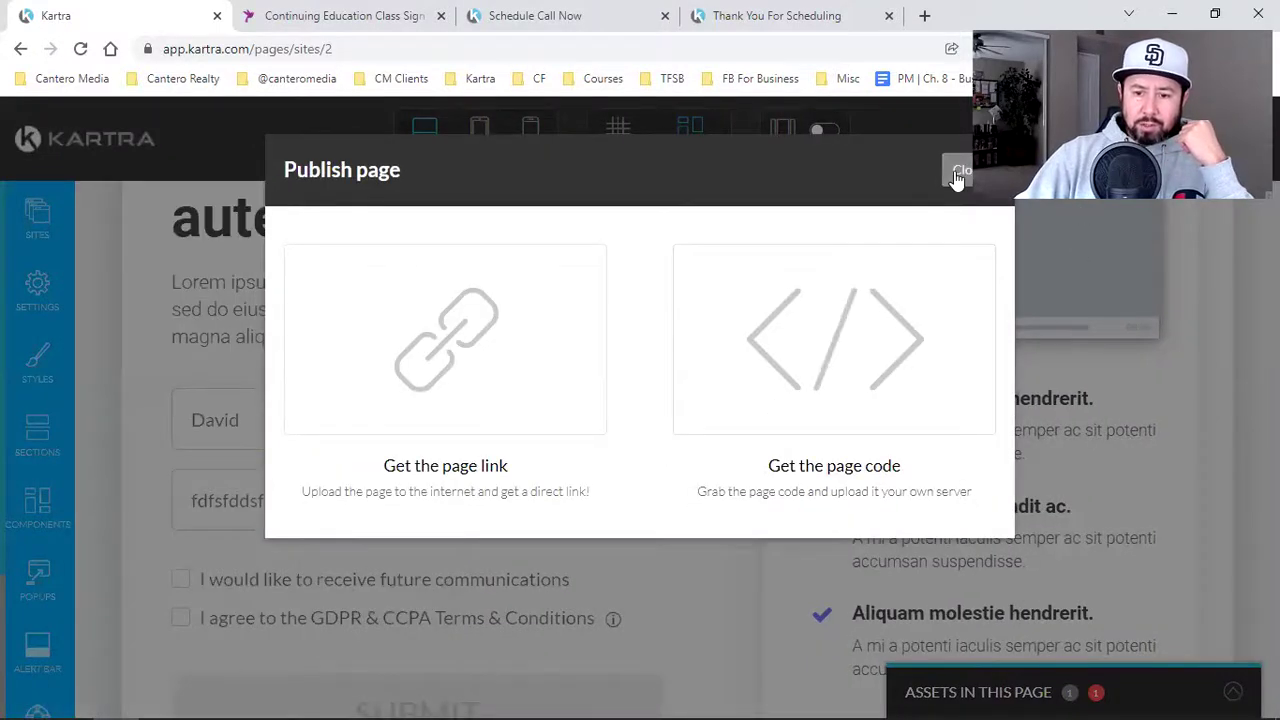
{"action": "left_click", "coordinate": [957, 175]}
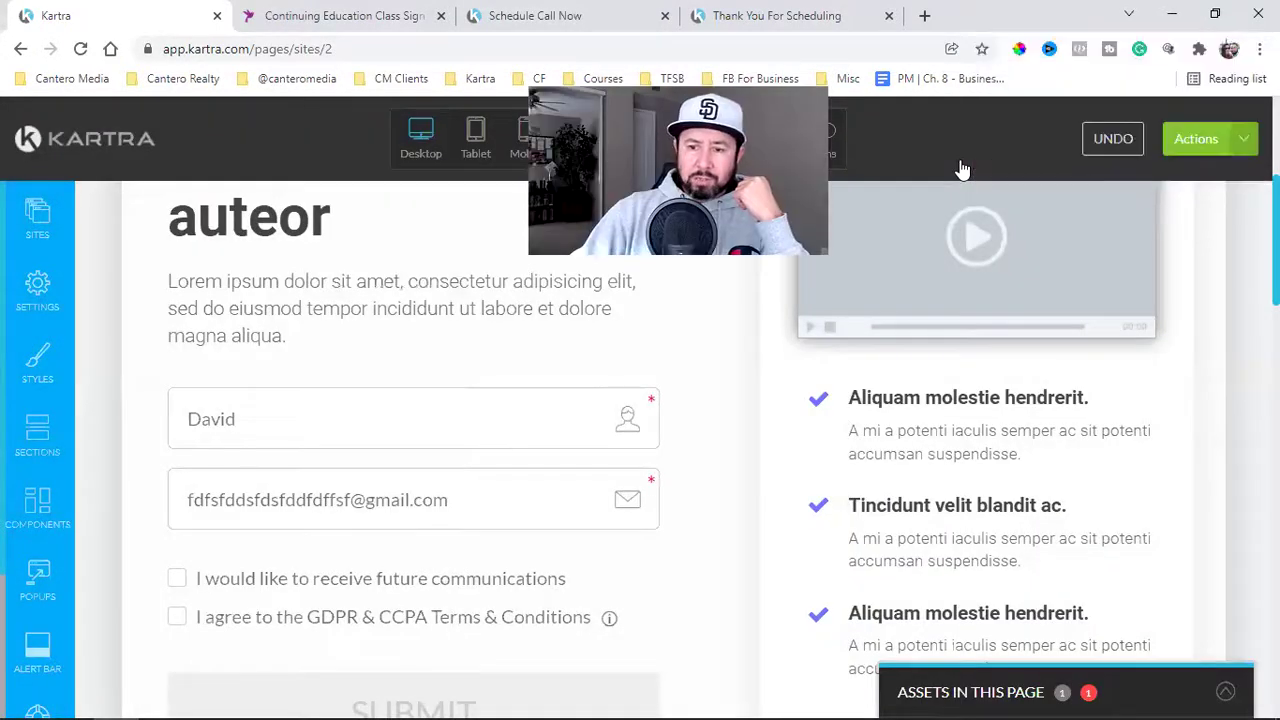
{"action": "left_click", "coordinate": [1196, 139]}
{"action": "left_click", "coordinate": [1127, 348]}
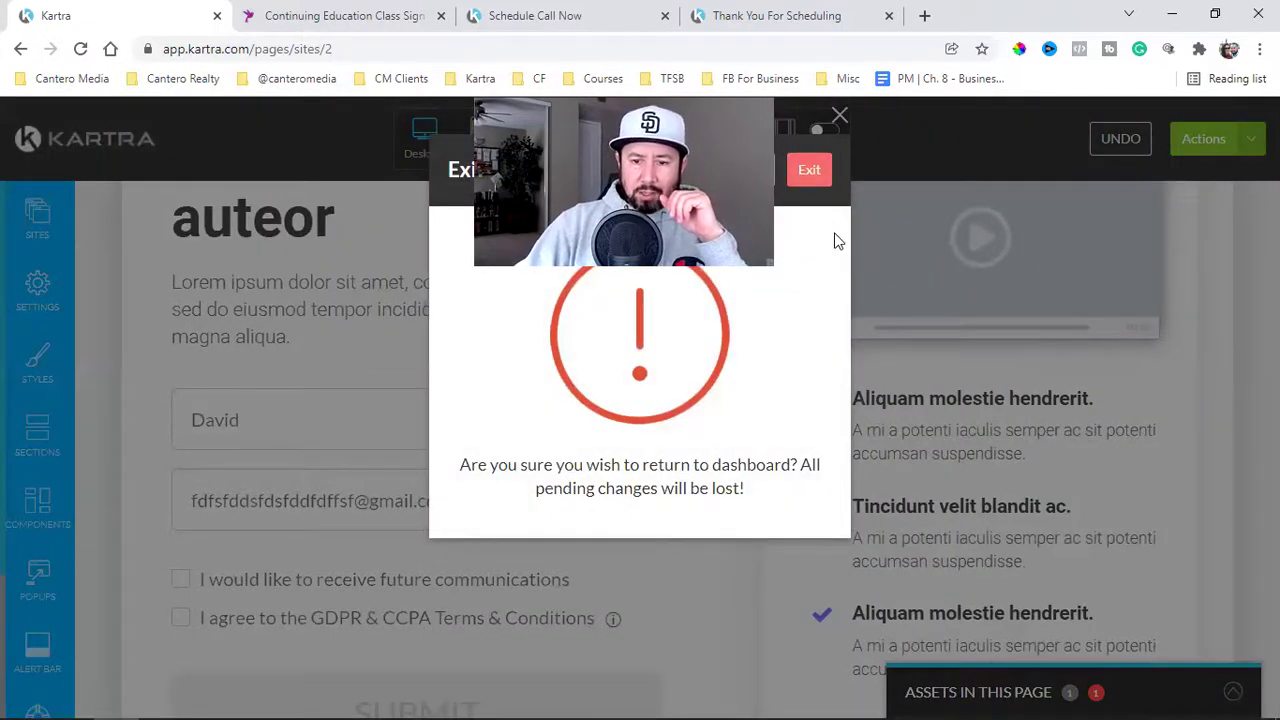
{"action": "left_click", "coordinate": [818, 182]}
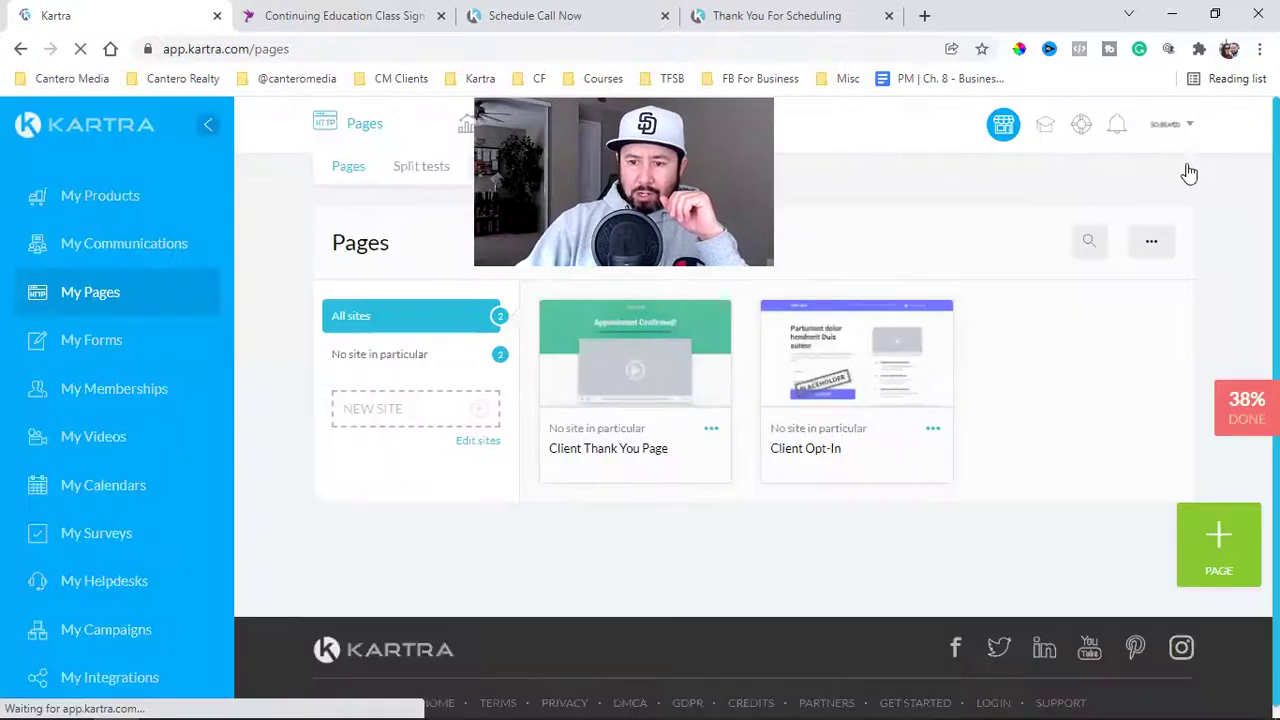
Step: Try to open the account's GDPR & CCPA settings
{"action": "left_click", "coordinate": [1172, 132]}
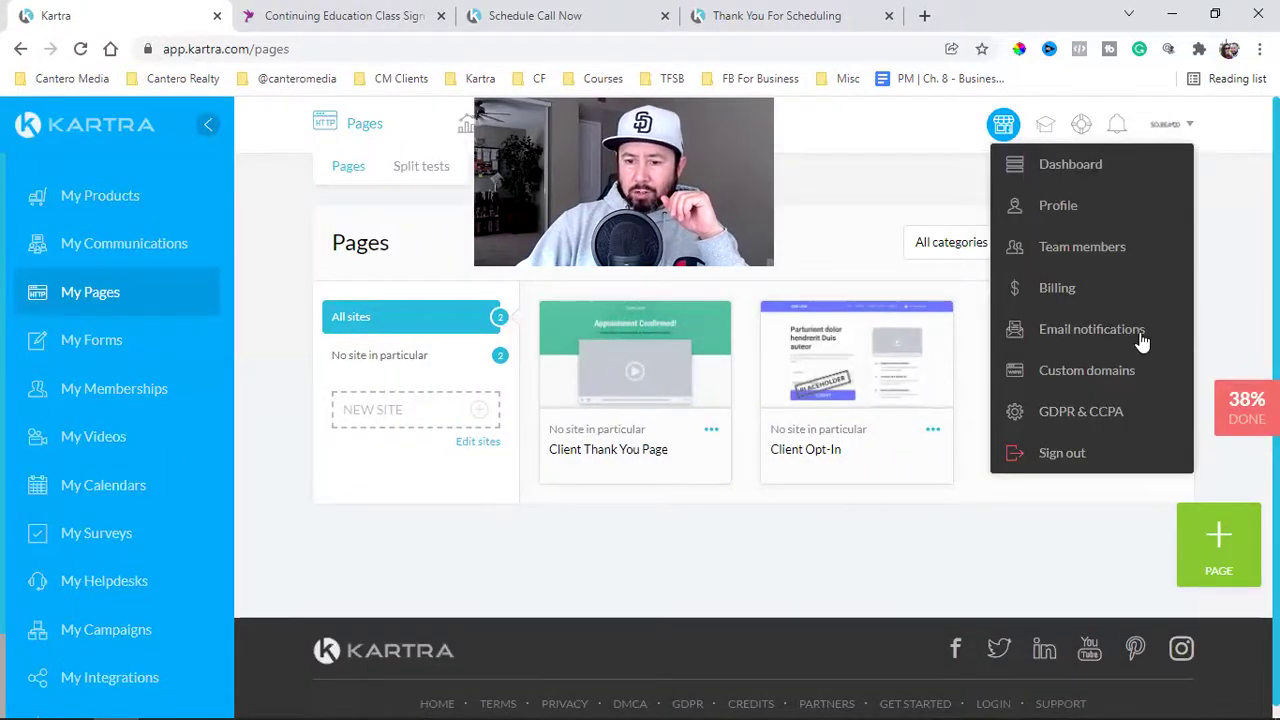
{"action": "left_click", "coordinate": [1080, 411]}
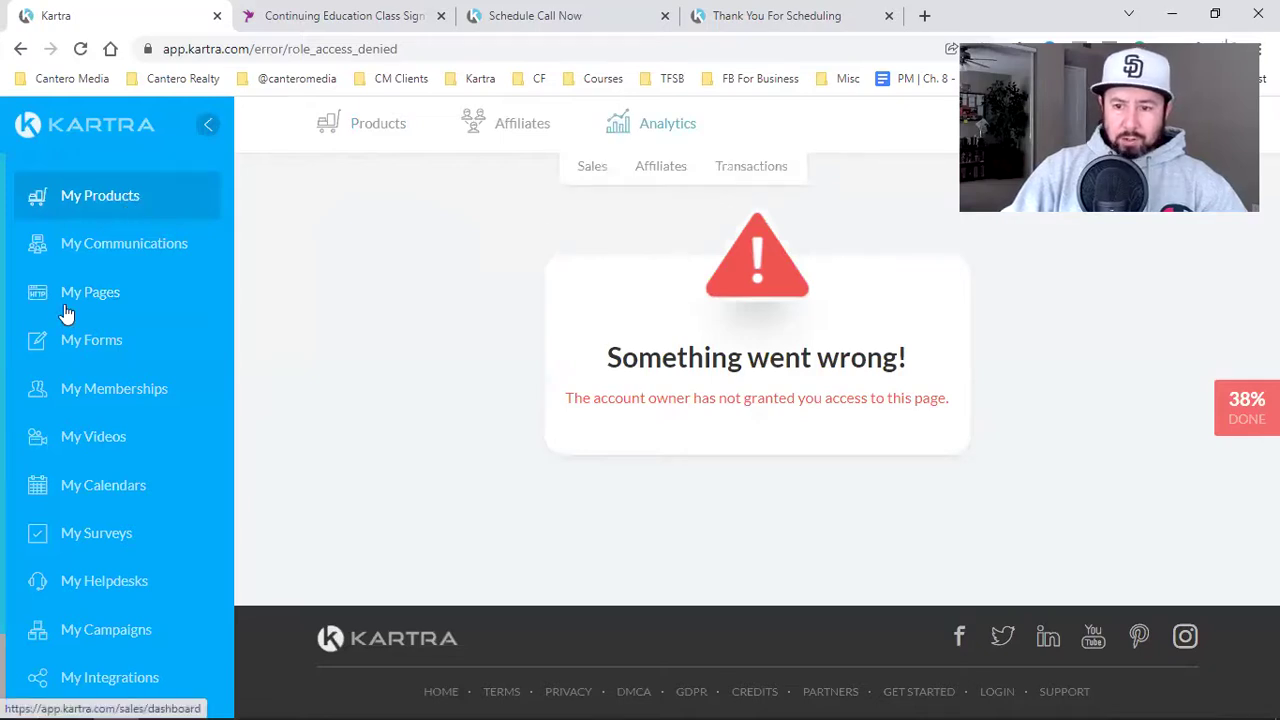
{"action": "left_click", "coordinate": [1170, 124]}
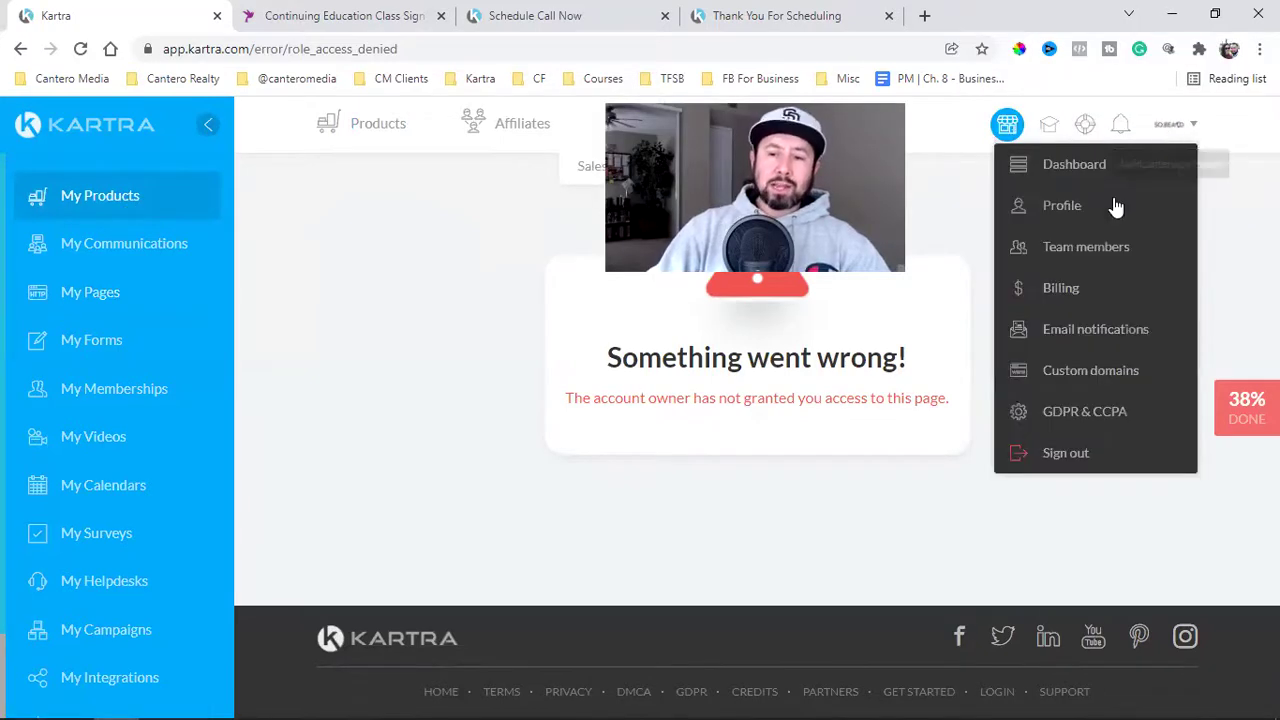
{"action": "left_click", "coordinate": [1060, 412]}
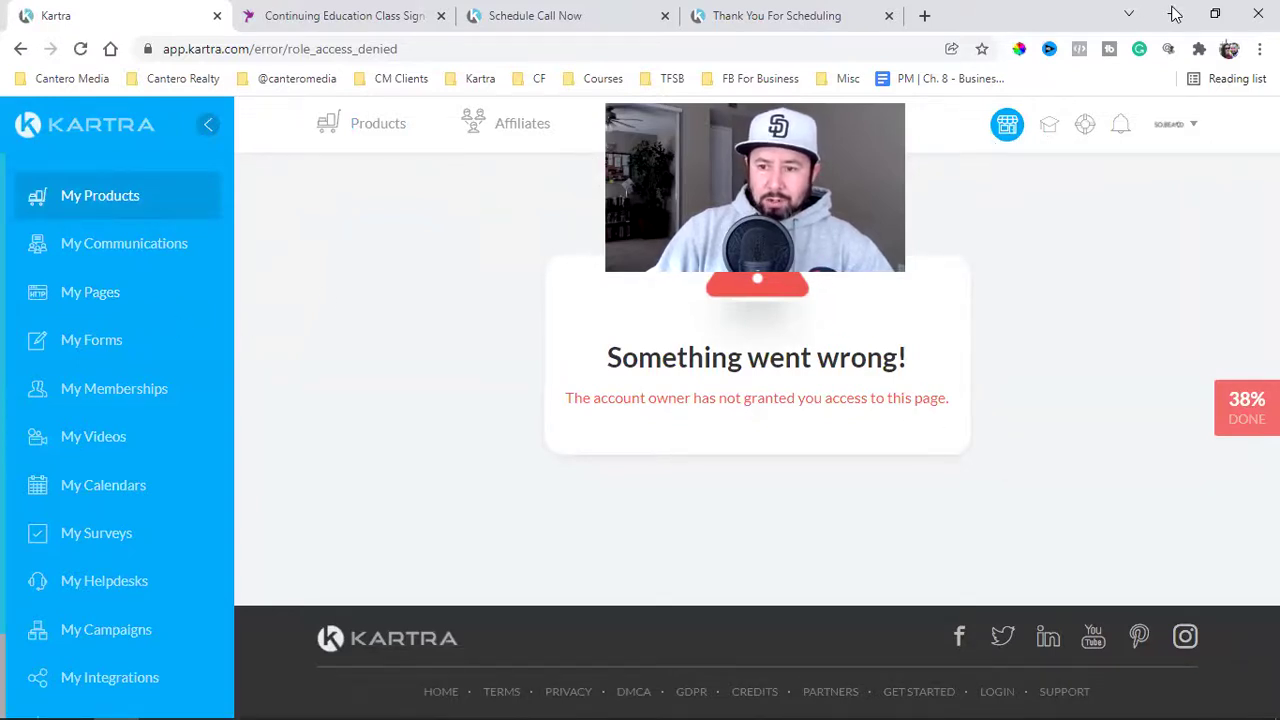
Step: Switch to the published "Schedule Call Now" page and reload it to view the connected form
{"action": "mouse_move", "coordinate": [598, 127]}
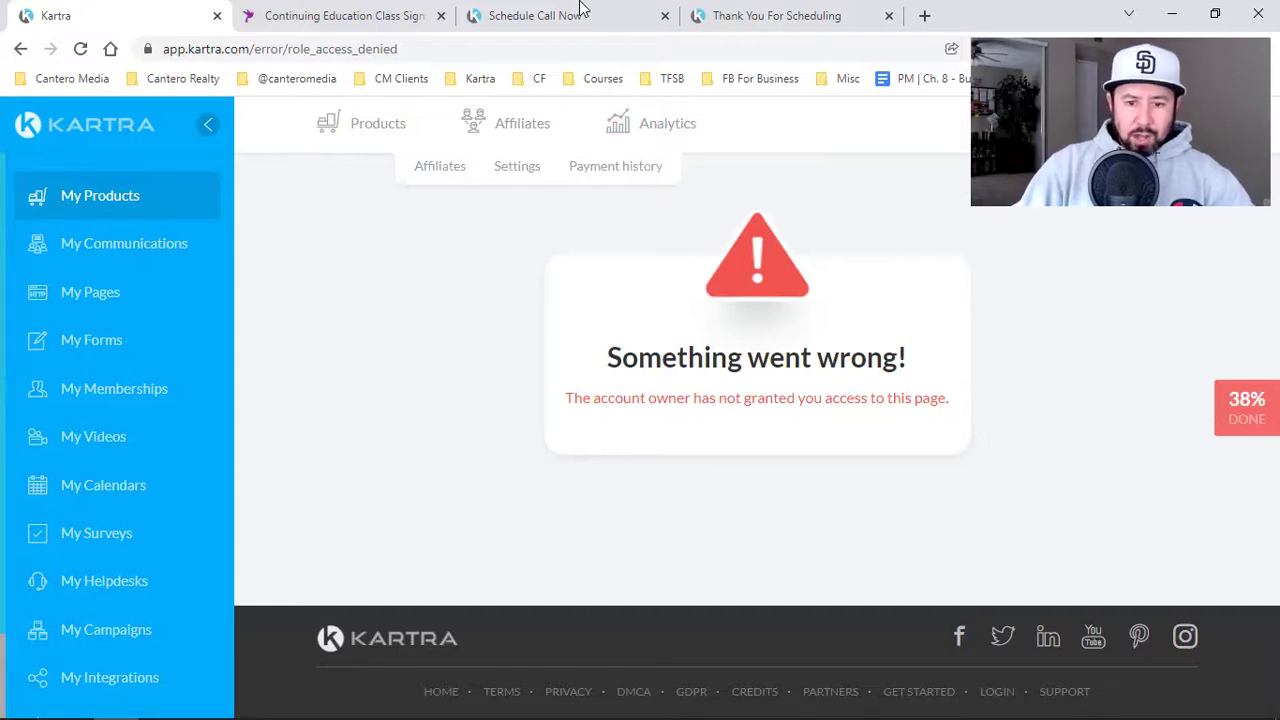
{"action": "left_click", "coordinate": [785, 15]}
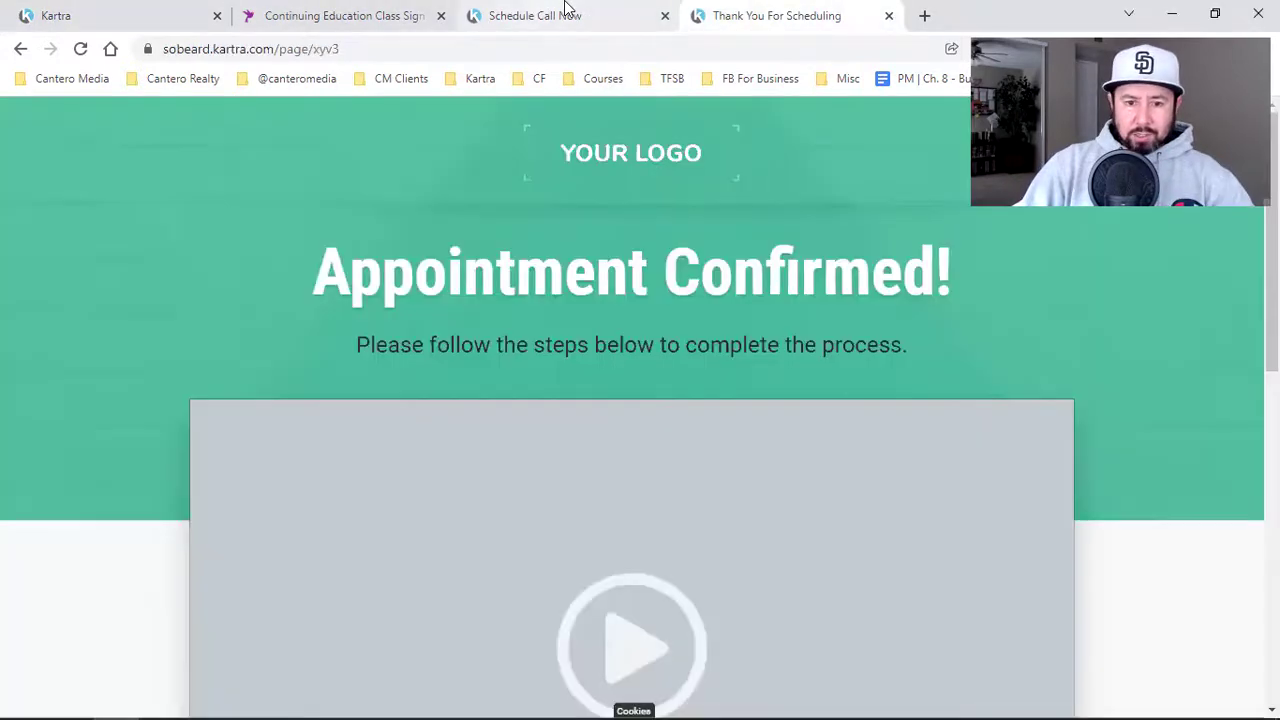
{"action": "left_click", "coordinate": [563, 15]}
{"action": "left_click", "coordinate": [80, 48]}
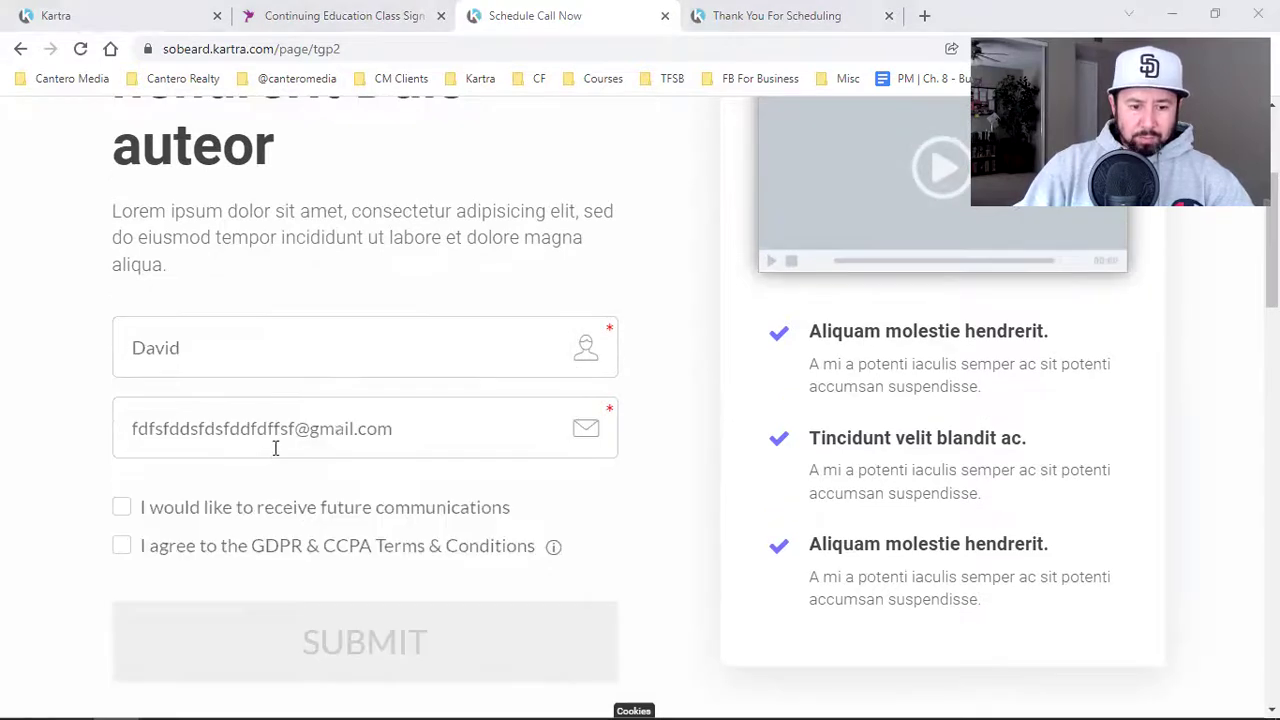
Step: Test the future communications and GDPR & CCPA consent boxes on the published form, clear both, and return to the Kartra account
{"action": "left_click", "coordinate": [258, 511]}
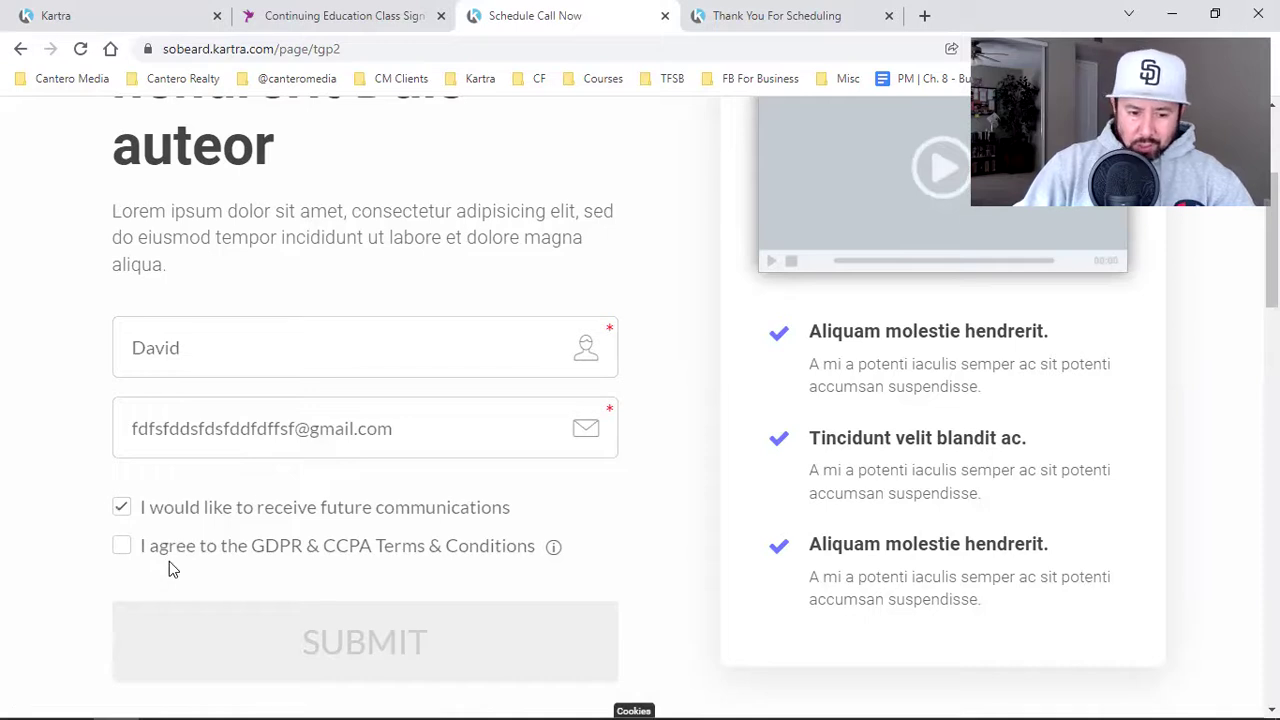
{"action": "left_click", "coordinate": [209, 553]}
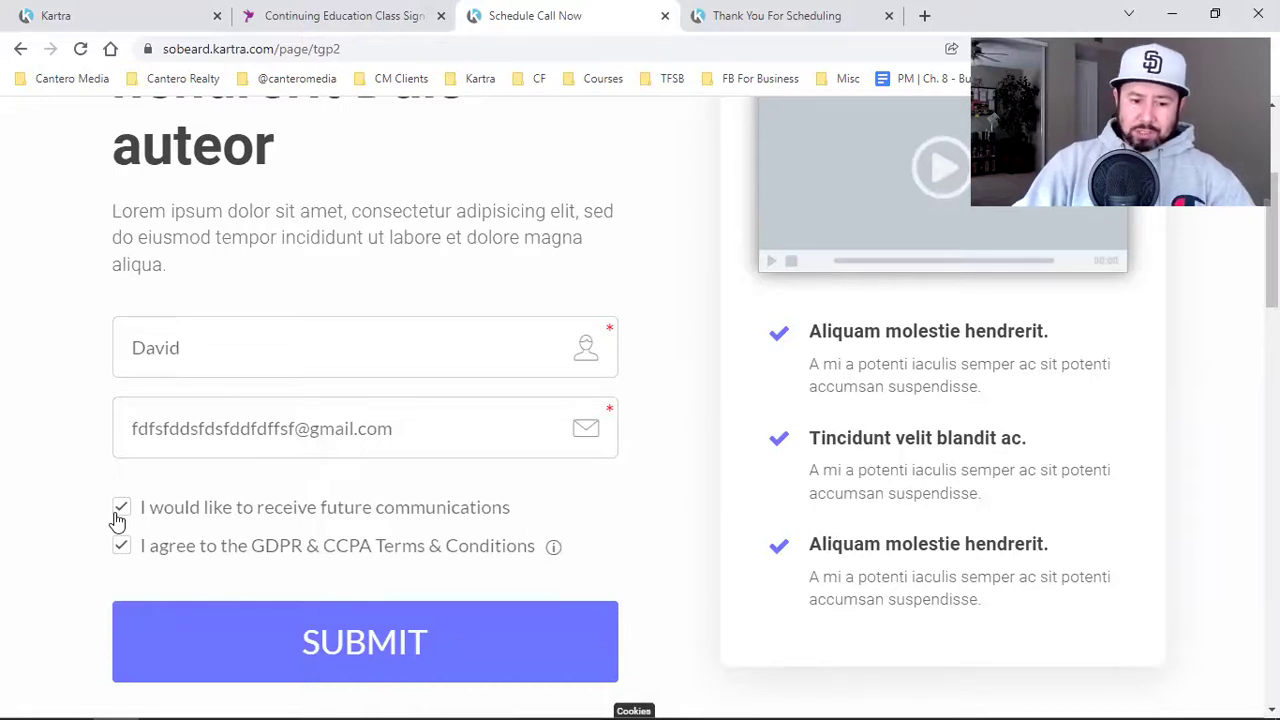
{"action": "left_click", "coordinate": [122, 546]}
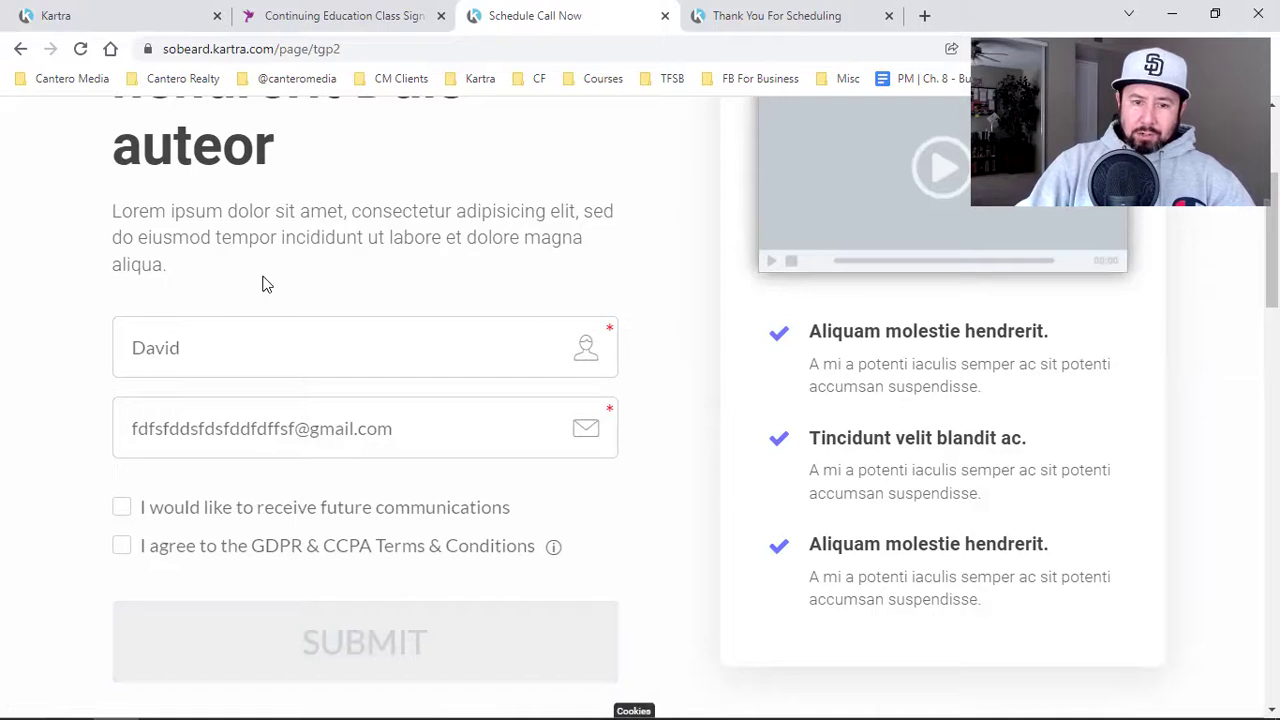
{"action": "left_click", "coordinate": [172, 9]}
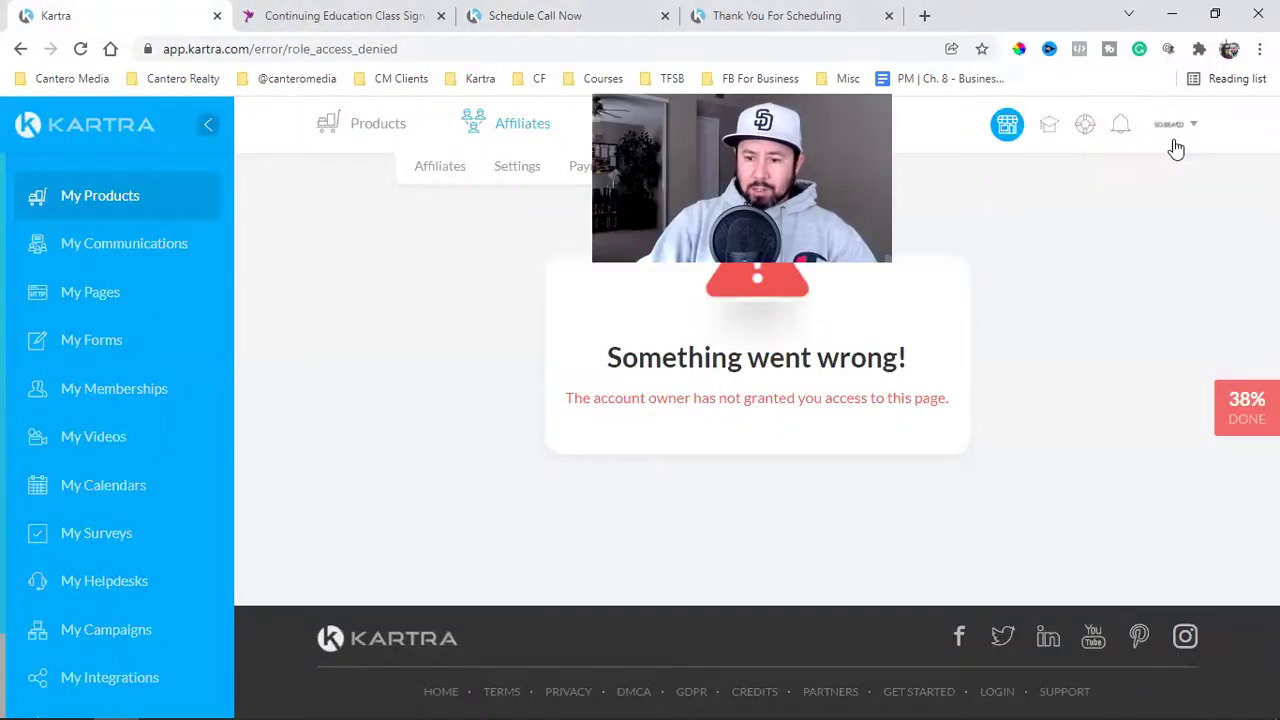
Step: Locate the account's GDPR & CCPA option, review the consent boxes on the published "Schedule Call Now" form, and return to the Kartra account
{"action": "left_click", "coordinate": [1176, 148]}
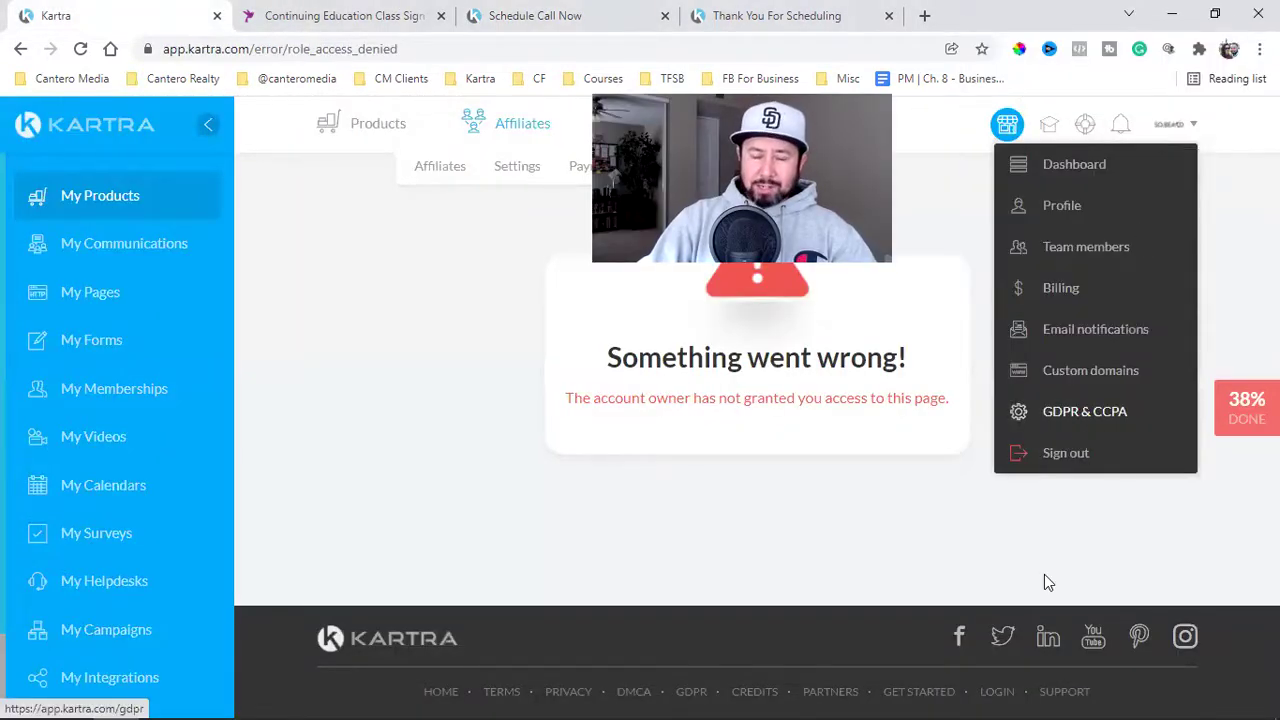
{"action": "left_click", "coordinate": [585, 14]}
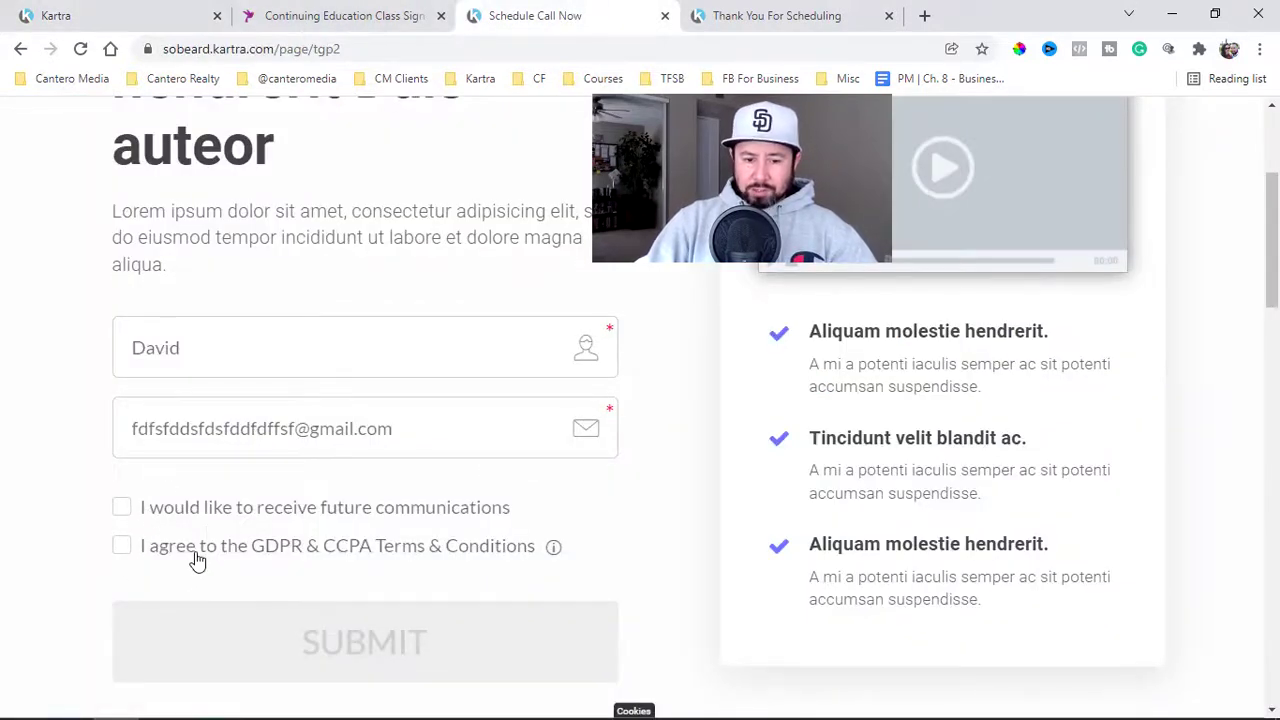
{"action": "scroll", "coordinate": [349, 537], "scroll_direction": "up", "scroll_amount": 2}
{"action": "scroll", "coordinate": [349, 537], "scroll_direction": "down", "scroll_amount": 8}
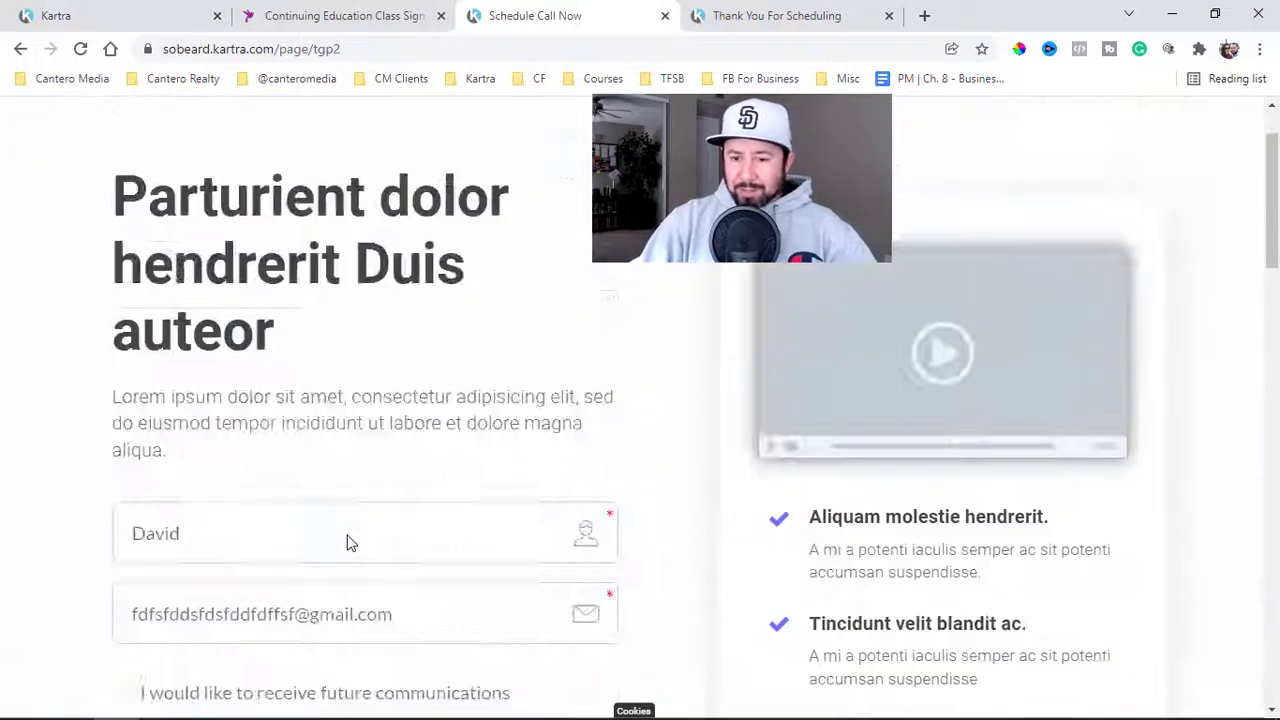
{"action": "scroll", "coordinate": [349, 541], "scroll_direction": "up", "scroll_amount": 5}
{"action": "left_click", "coordinate": [99, 12]}
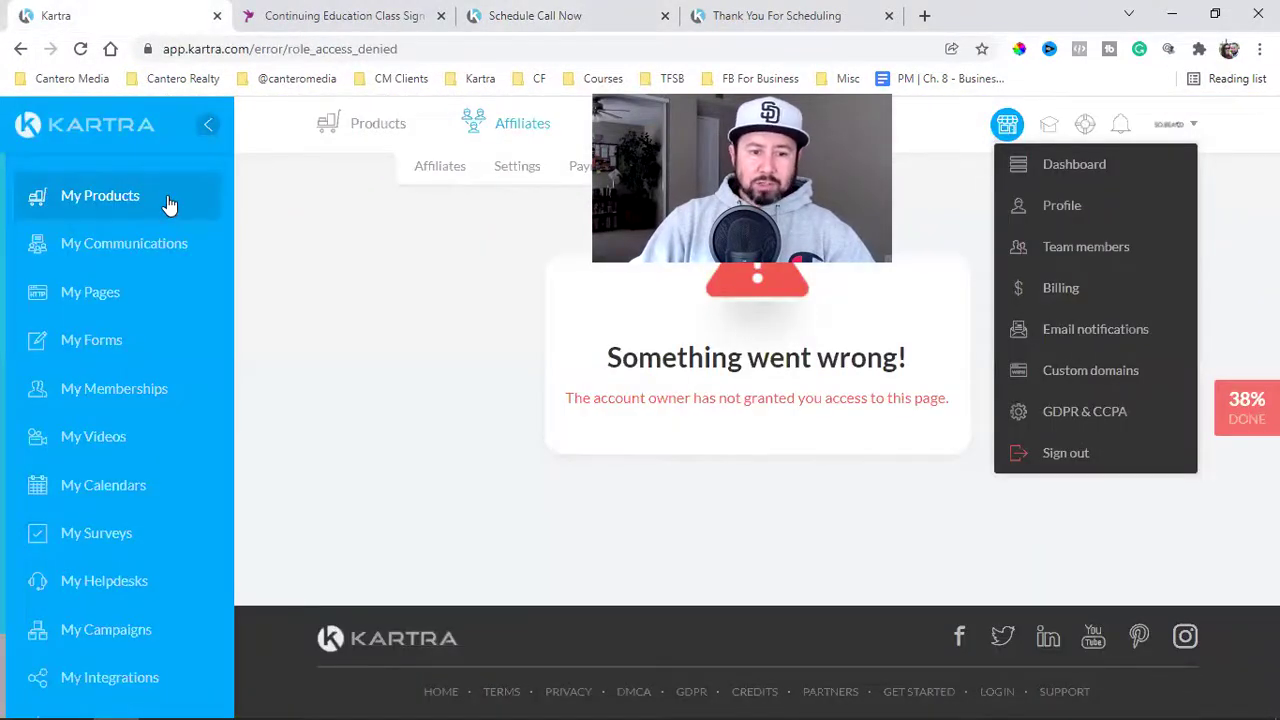
Step: Look through the account's leads, pages and calendars sections
{"action": "left_click", "coordinate": [101, 256]}
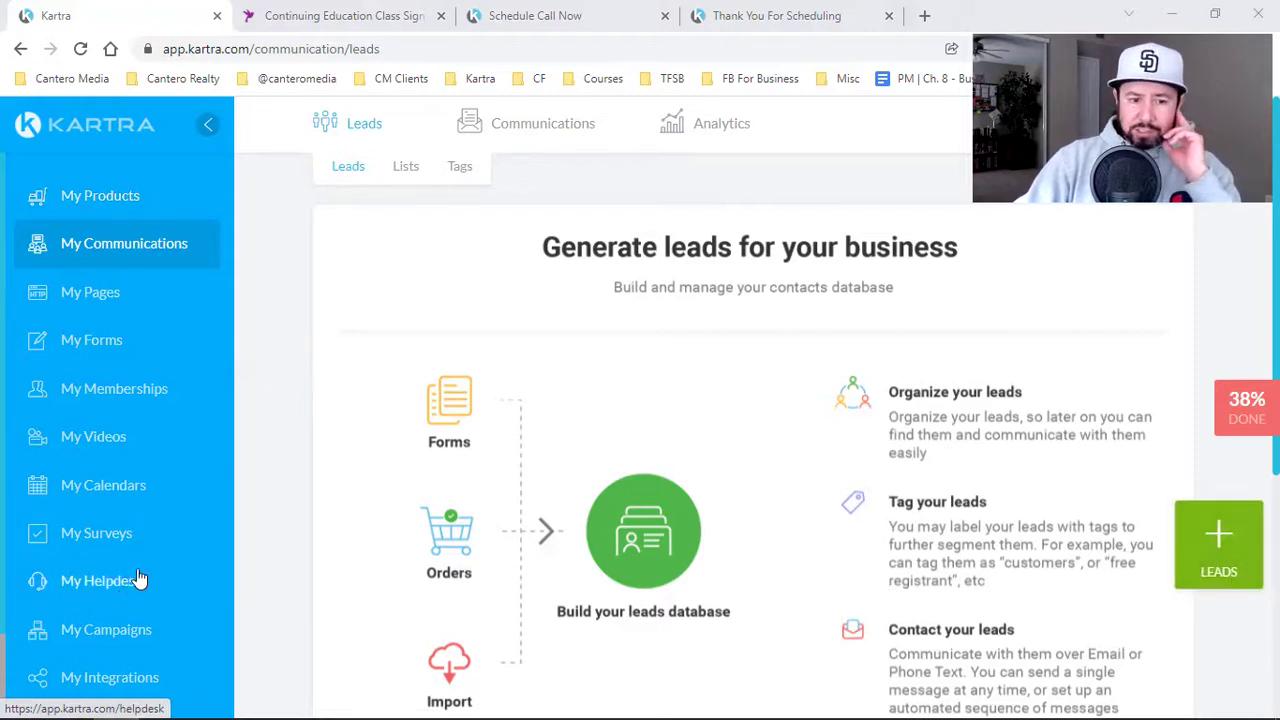
{"action": "left_click", "coordinate": [98, 288]}
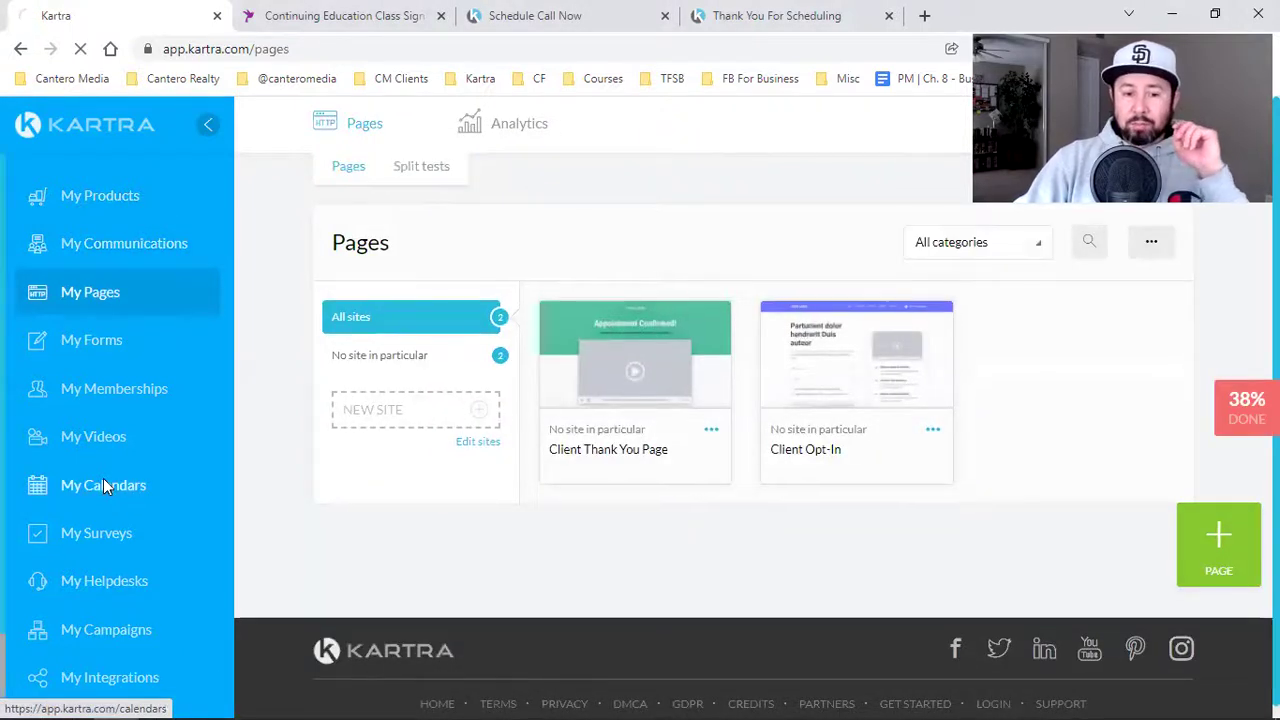
{"action": "left_click", "coordinate": [103, 482]}
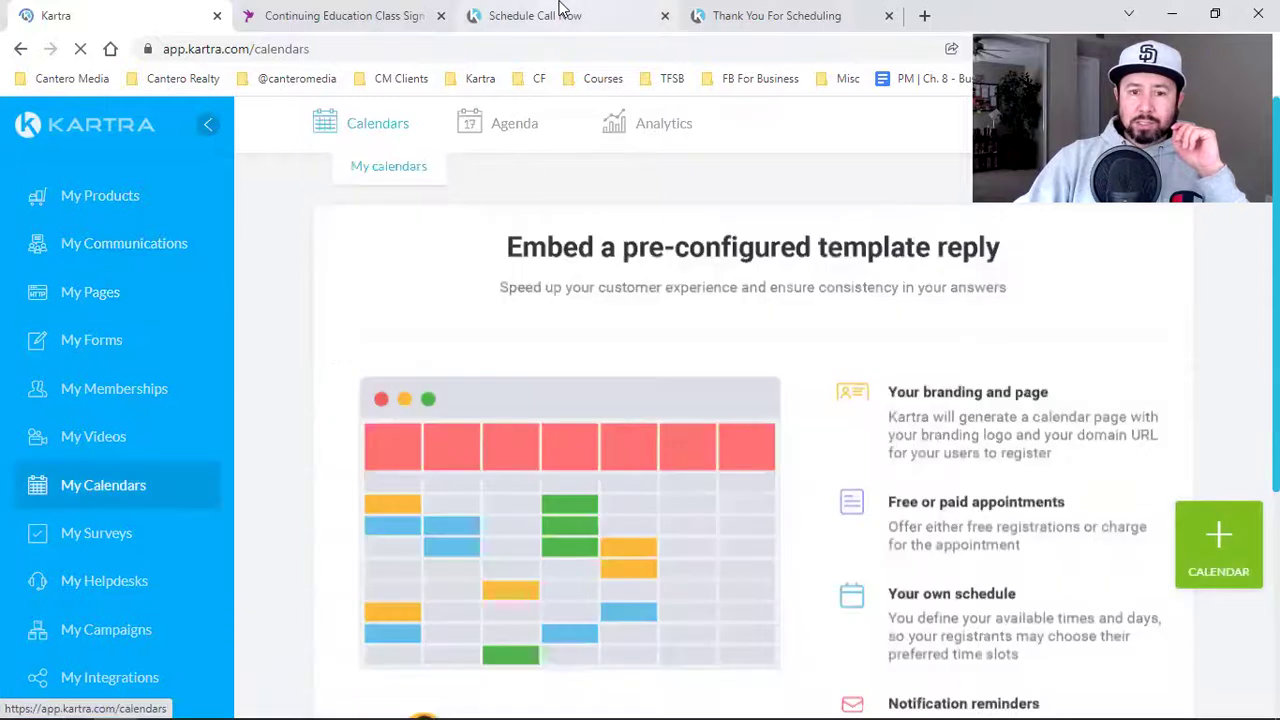
Step: Review the published "Schedule Call Now" page and close the separate "Thank You For Scheduling" page
{"action": "left_click", "coordinate": [560, 12]}
{"action": "scroll", "coordinate": [180, 449], "scroll_direction": "up", "scroll_amount": 2}
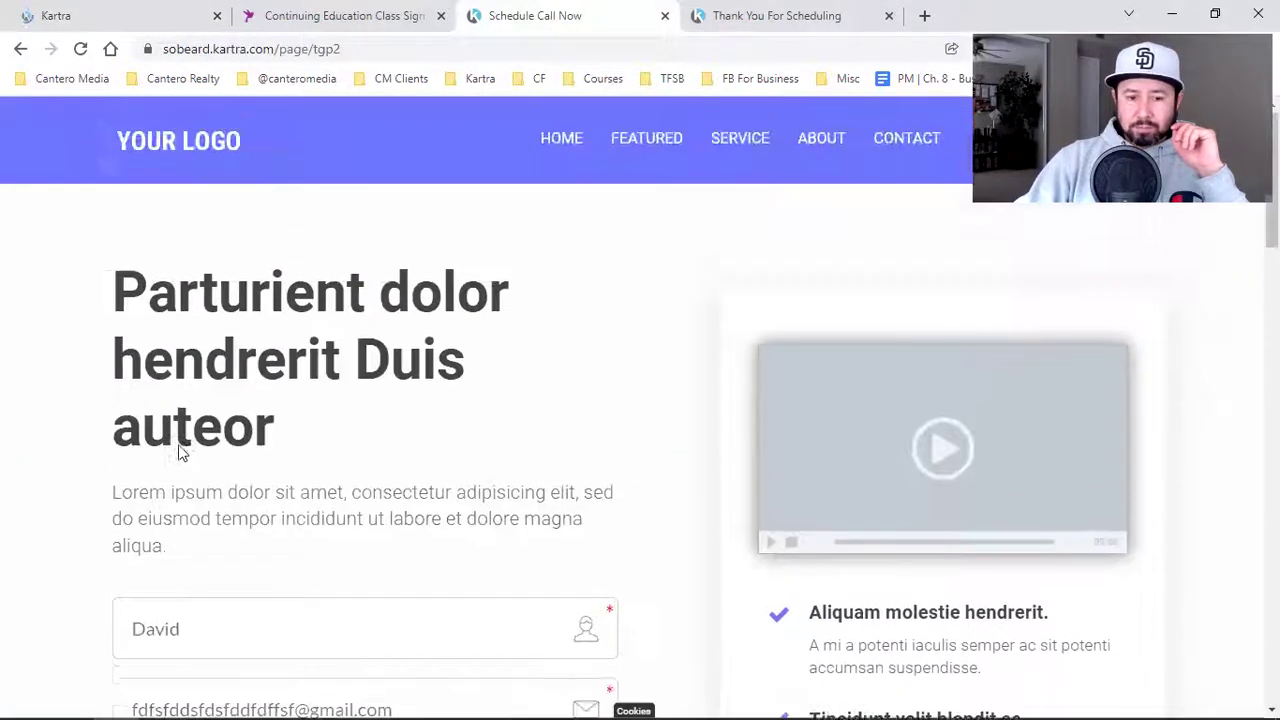
{"action": "scroll", "coordinate": [178, 454], "scroll_direction": "down", "scroll_amount": 6}
{"action": "scroll", "coordinate": [178, 454], "scroll_direction": "up", "scroll_amount": 5}
{"action": "left_click", "coordinate": [888, 15]}
{"action": "scroll", "coordinate": [317, 354], "scroll_direction": "up", "scroll_amount": 3}
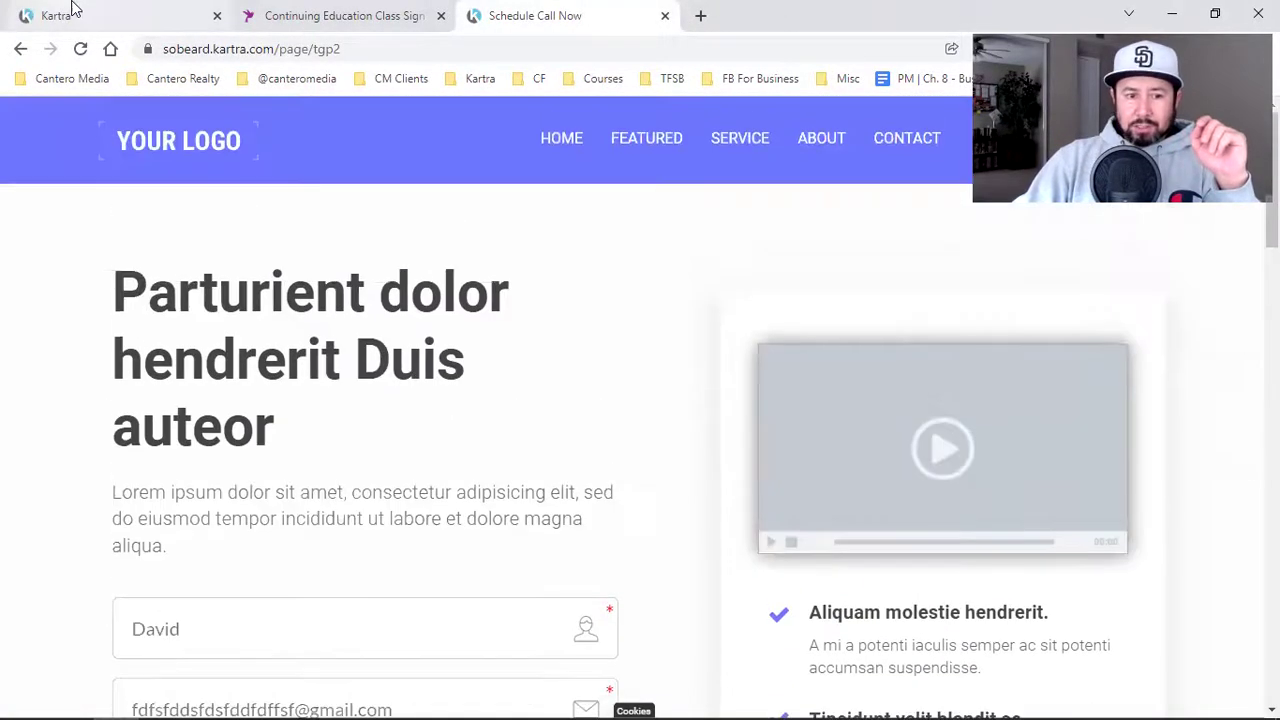
Step: Return to the Kartra account and open the leads overview in the communications section
{"action": "left_click", "coordinate": [60, 15]}
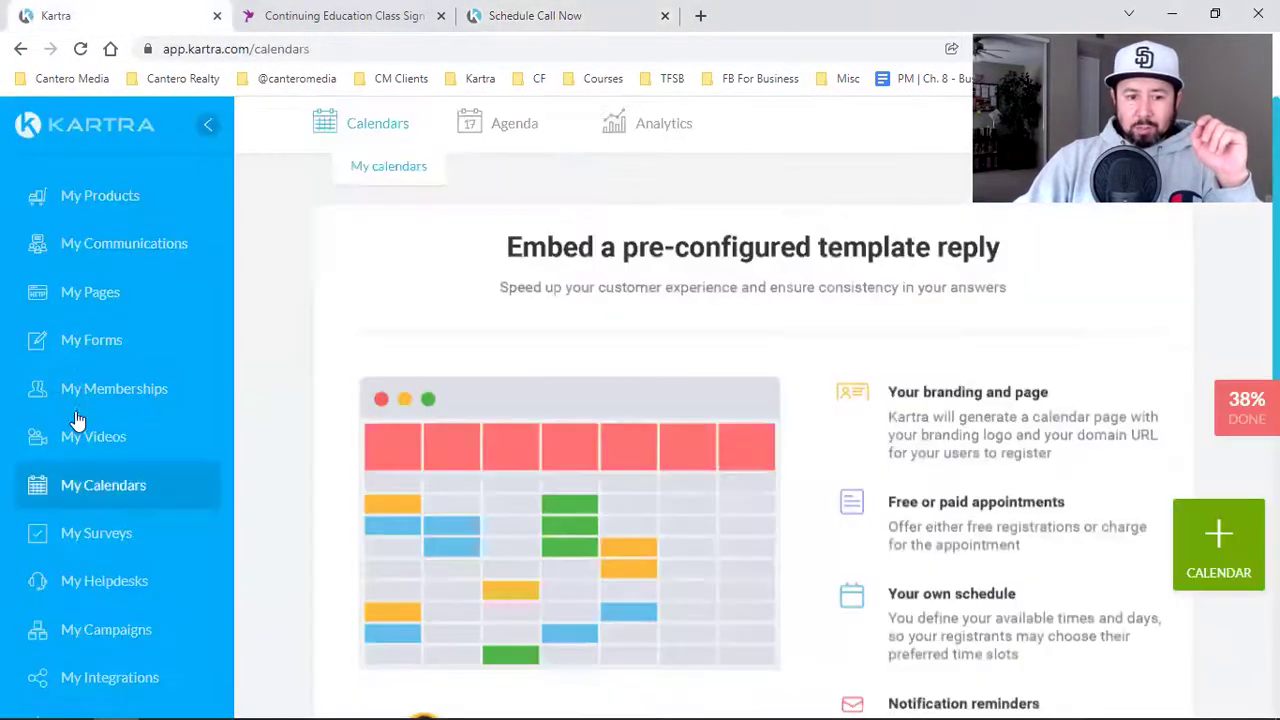
{"action": "left_click", "coordinate": [69, 243]}
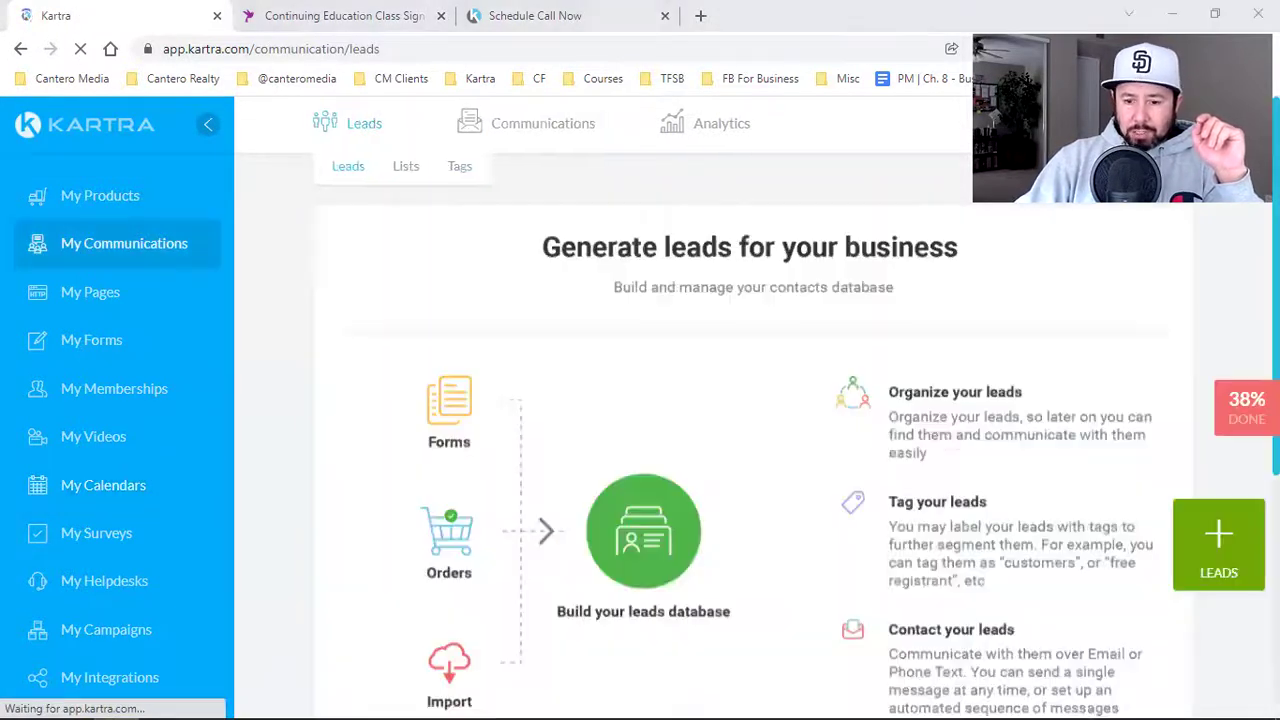
Step: Accept future communications and the GDPR & CCPA terms on the published "Schedule Call Now" form and submit it
{"action": "left_click", "coordinate": [545, 20]}
{"action": "scroll", "coordinate": [205, 515], "scroll_direction": "down", "scroll_amount": 2}
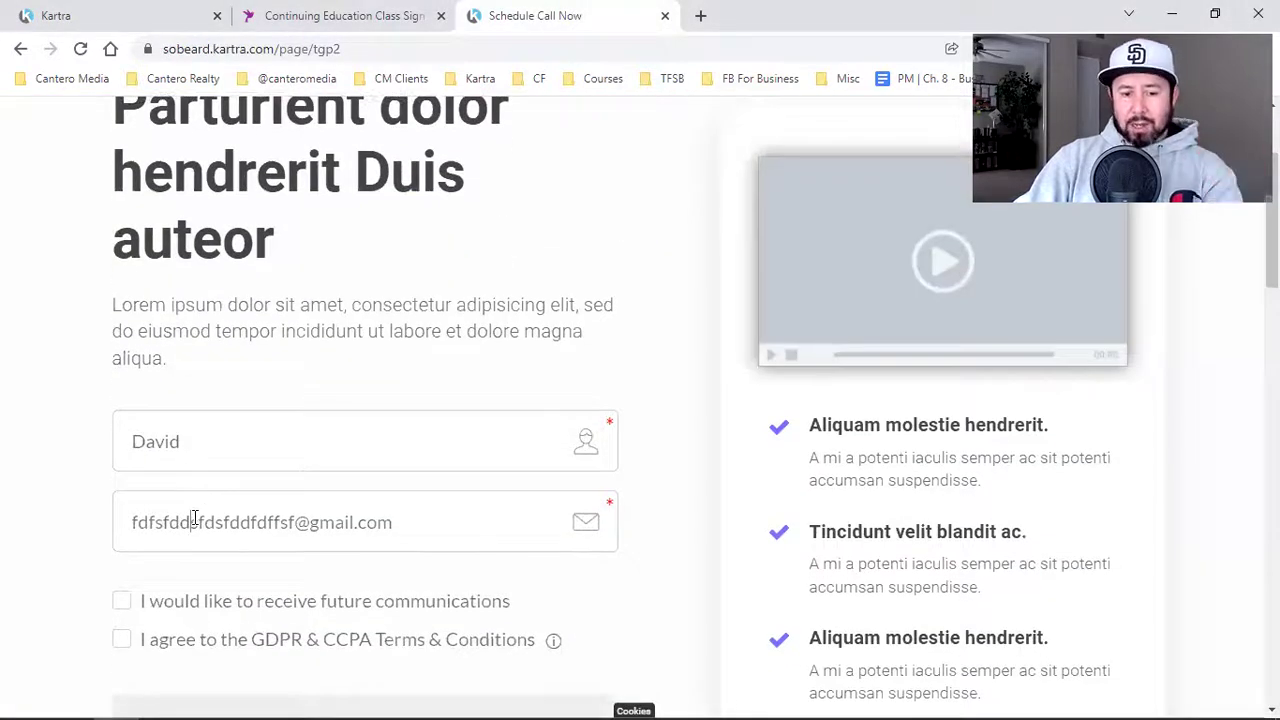
{"action": "left_click", "coordinate": [200, 602]}
{"action": "left_click", "coordinate": [175, 643]}
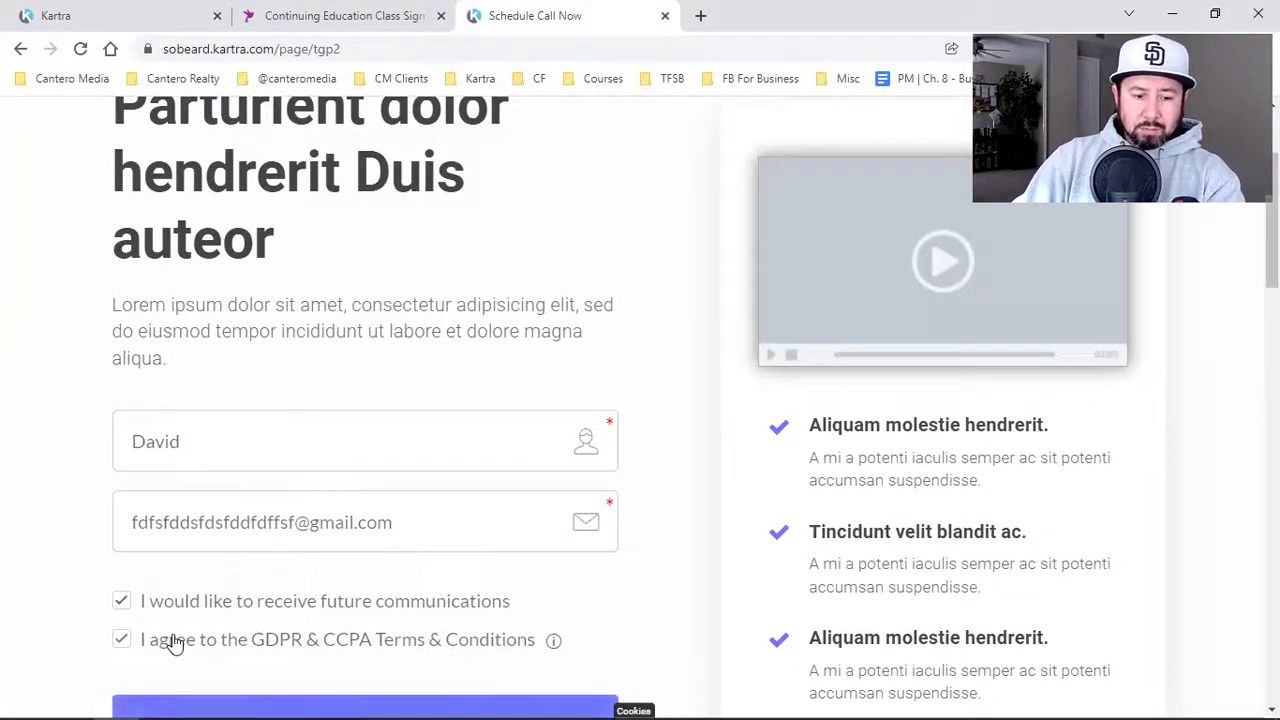
{"action": "scroll", "coordinate": [175, 643], "scroll_direction": "down", "scroll_amount": 3}
{"action": "left_click", "coordinate": [415, 465]}
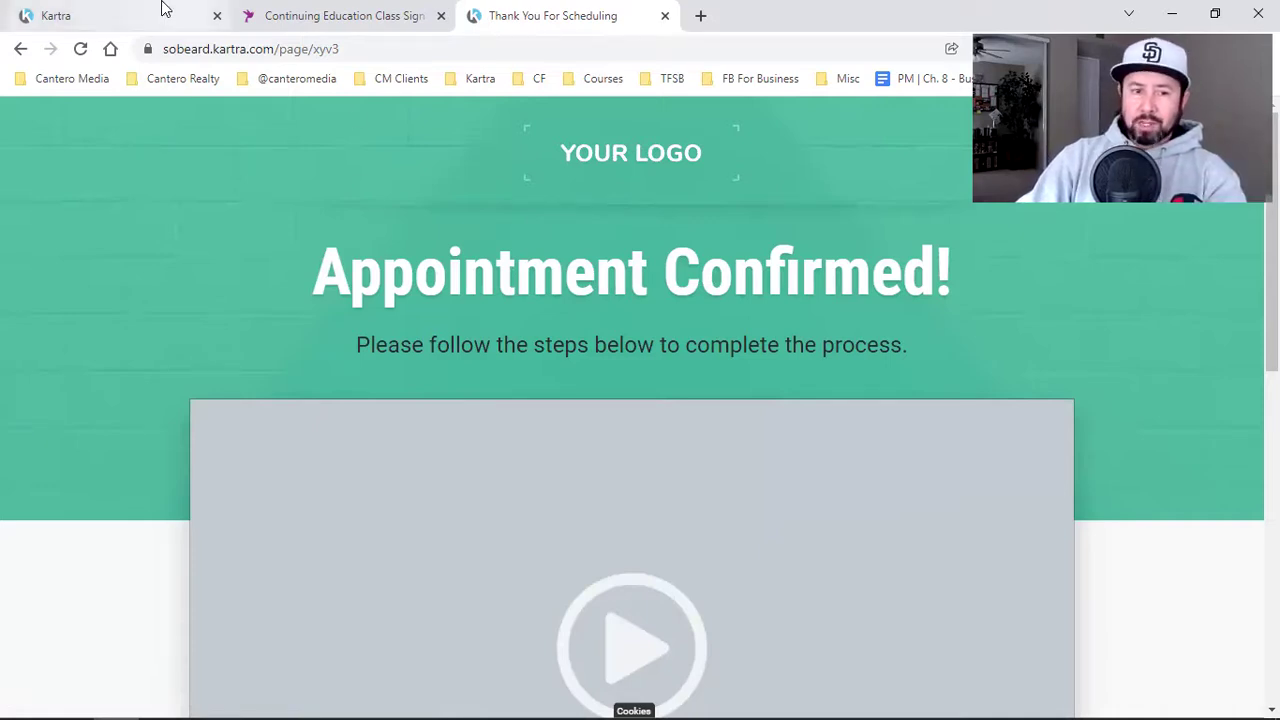
Step: Examine the web address of the "Thank You For Scheduling" page, including its domain and page path
{"action": "left_click", "coordinate": [243, 53]}
{"action": "double_click", "coordinate": [262, 50]}
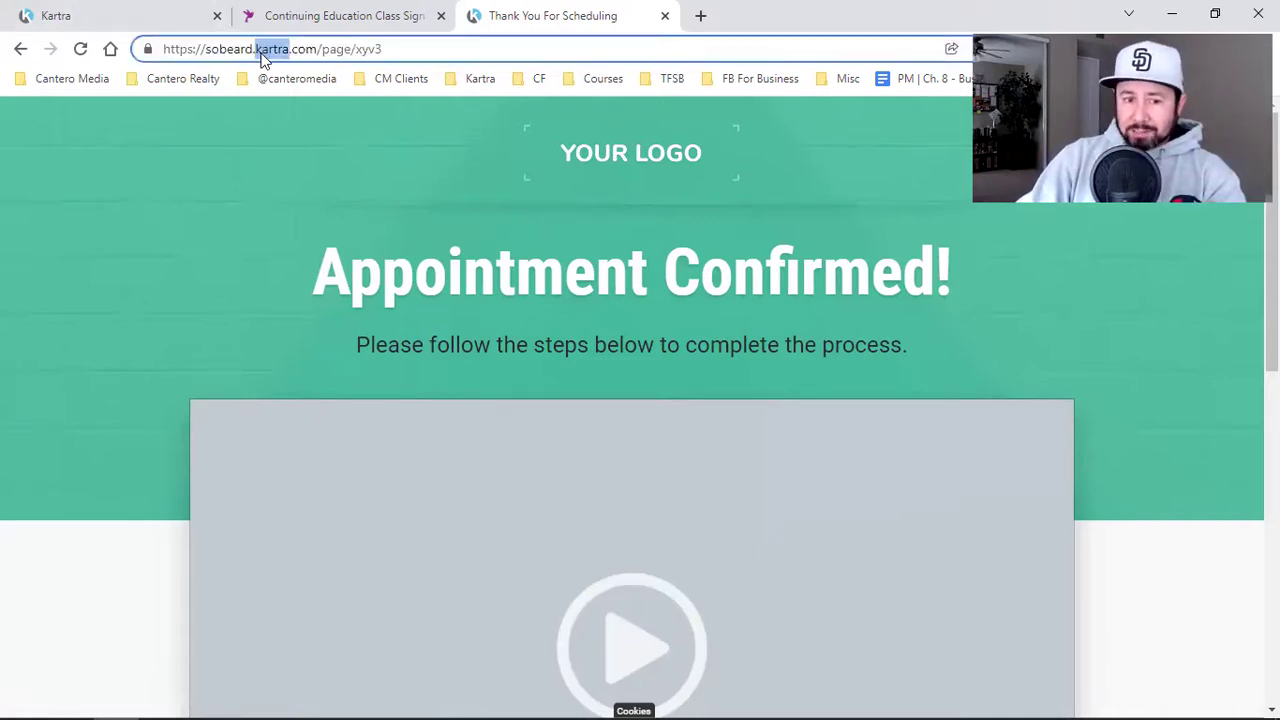
{"action": "triple_click", "coordinate": [261, 56]}
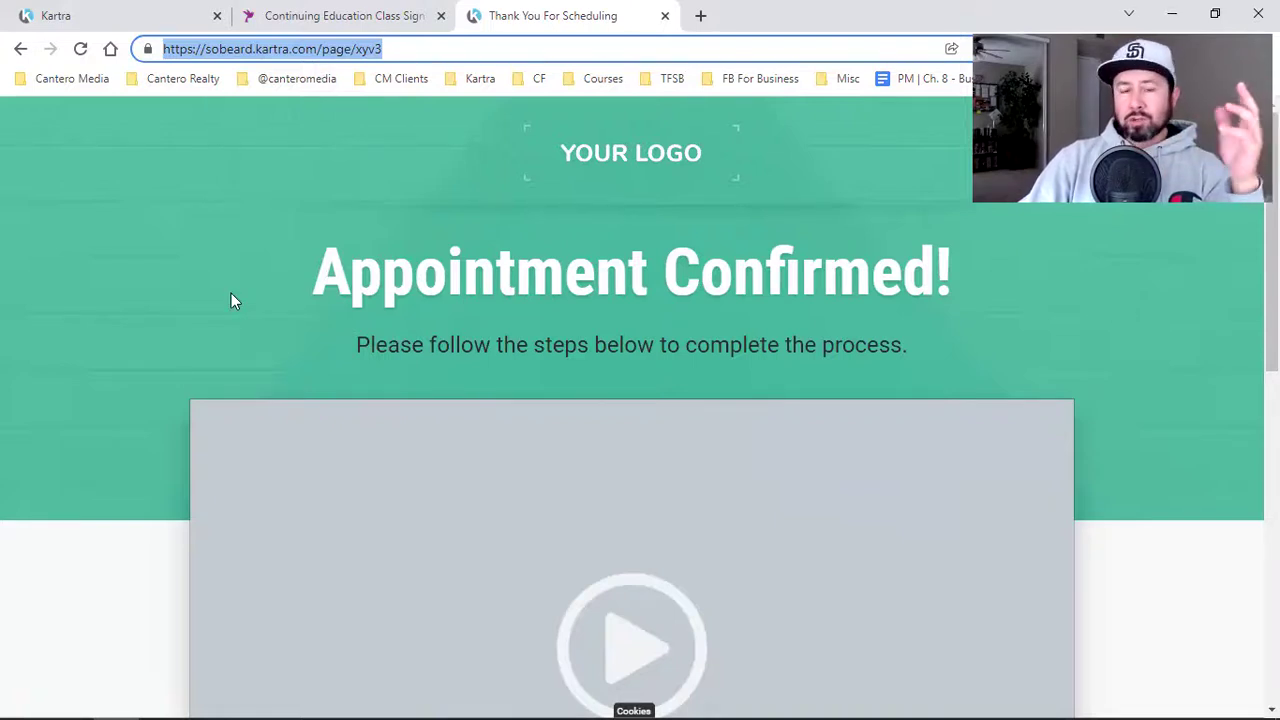
{"action": "double_click", "coordinate": [345, 50]}
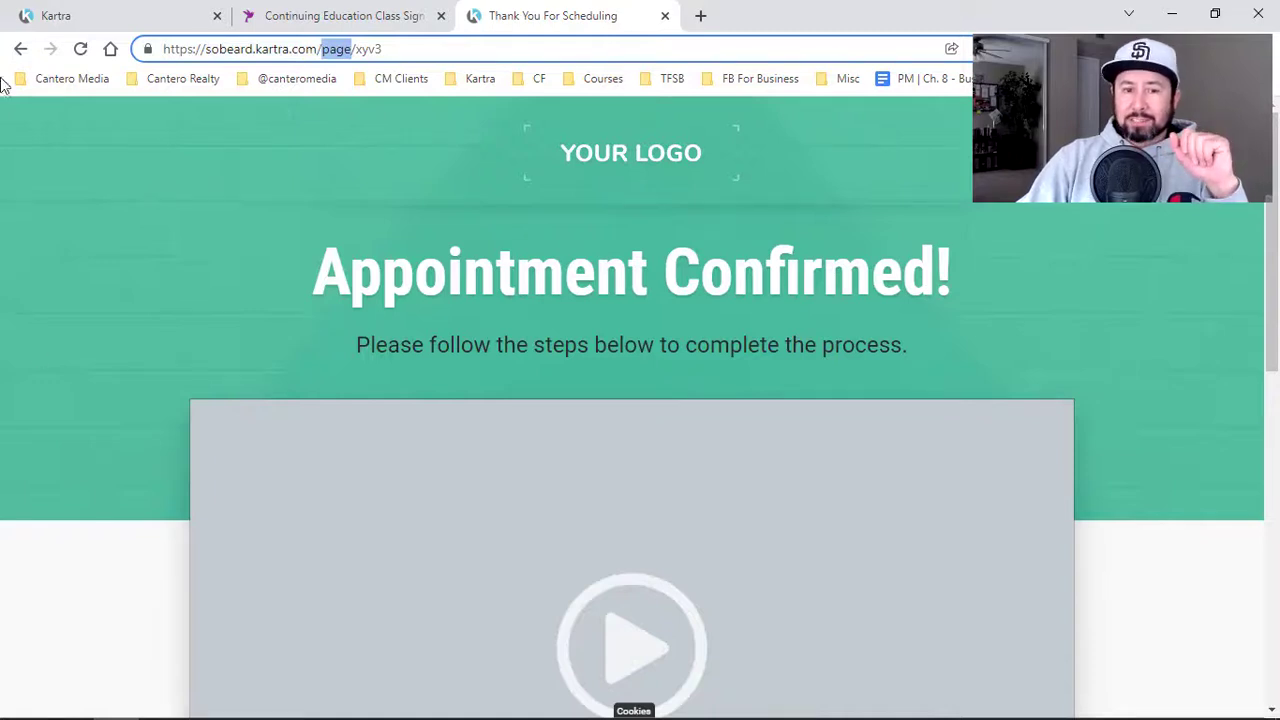
Step: Return to the Kartra account and open the calendars section
{"action": "left_click", "coordinate": [117, 12]}
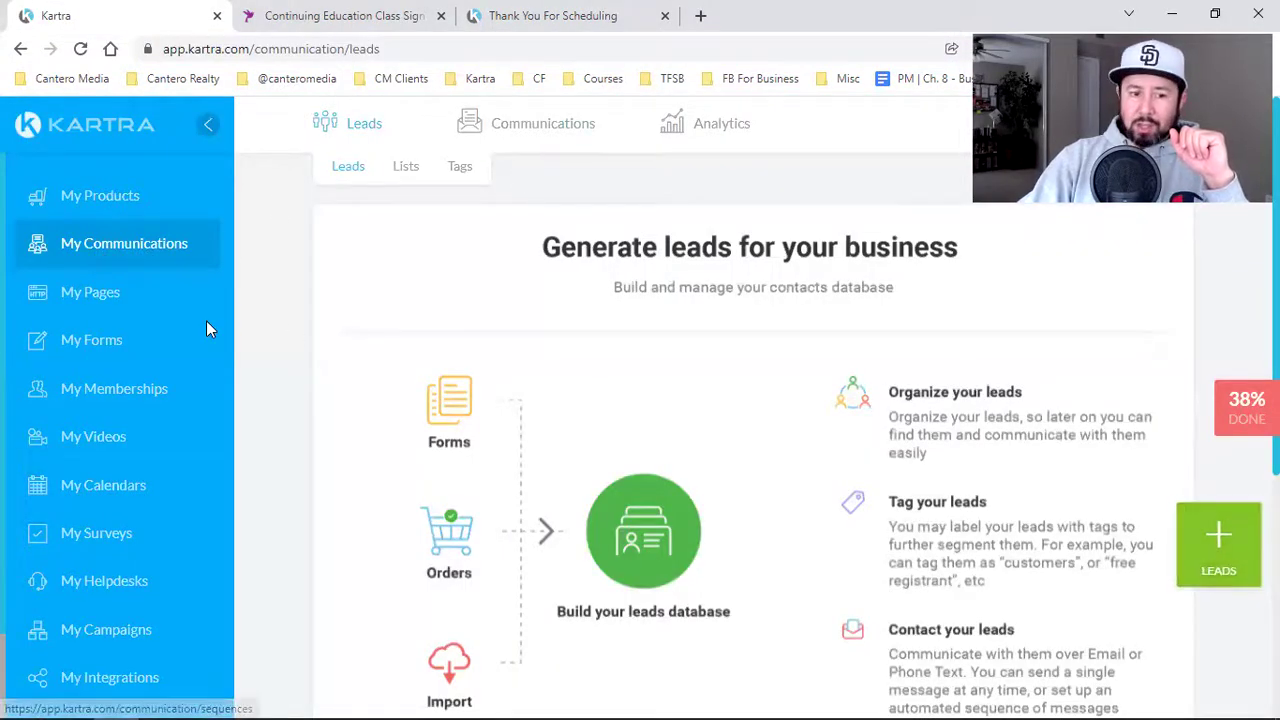
{"action": "left_click", "coordinate": [100, 490]}
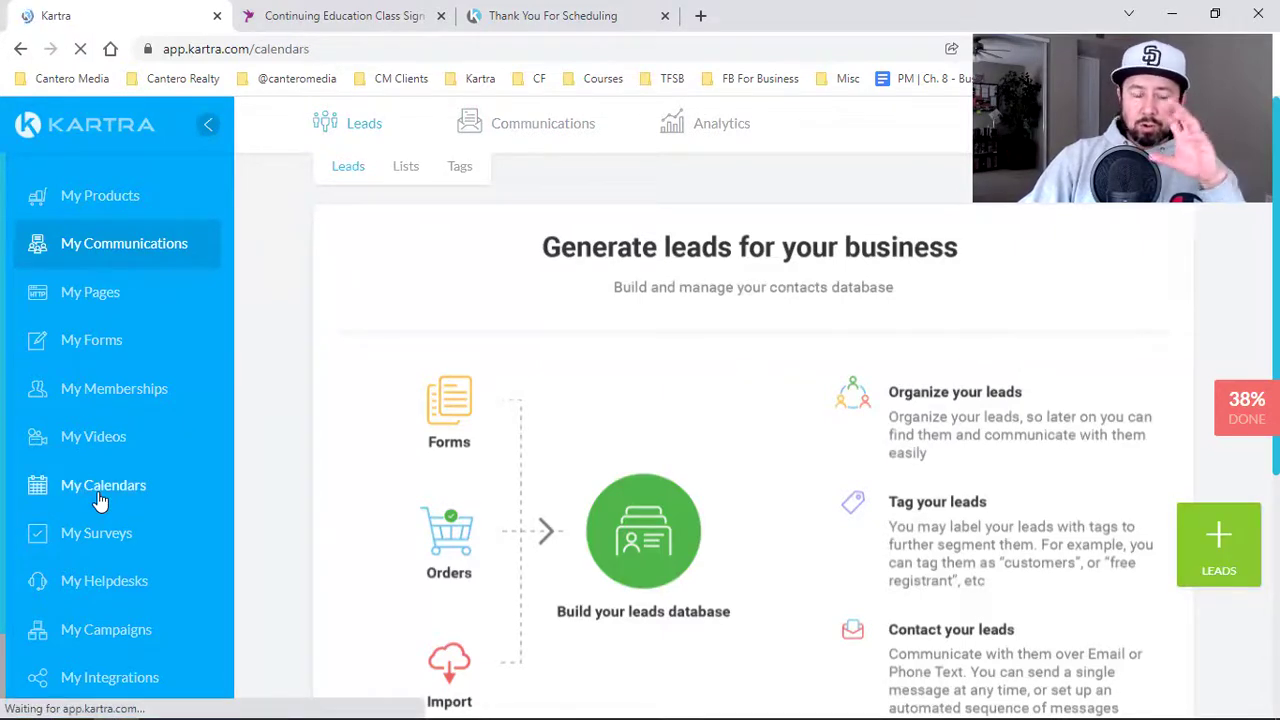